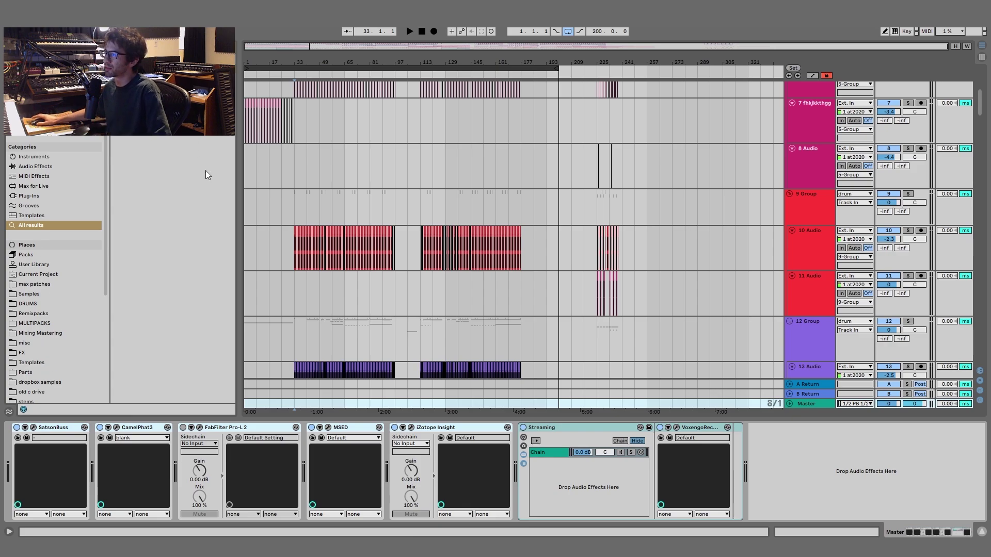
Step: Look over the arrangement's tracks, from the MIDI tracks down through the drum groups, around the intro and bar 33
click(299, 166)
drag(286, 65, 351, 62)
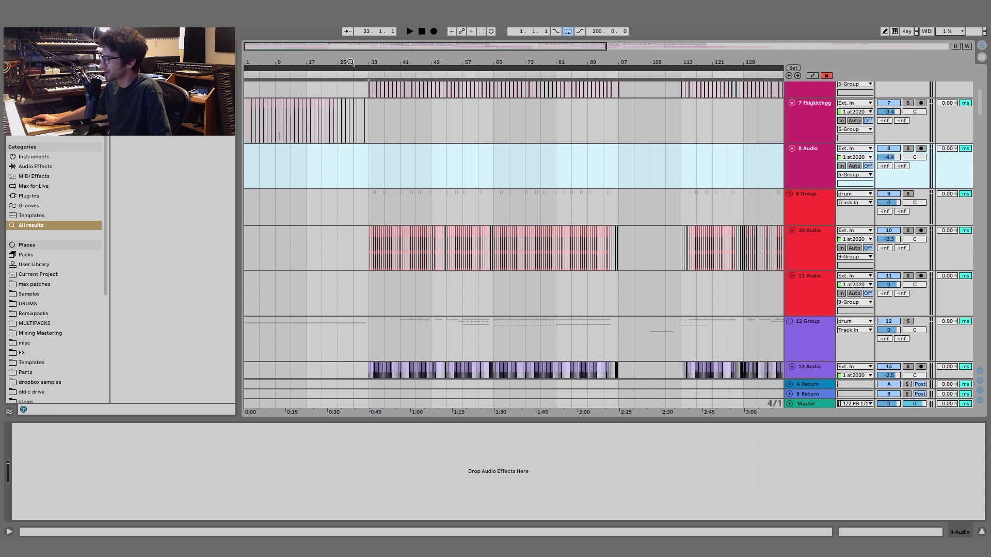
click(372, 147)
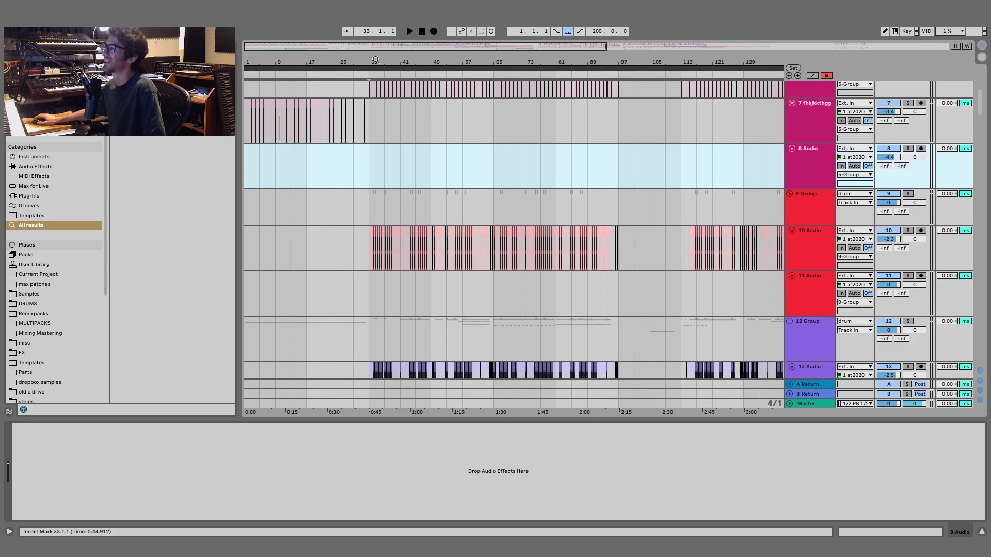
drag(357, 57, 349, 60)
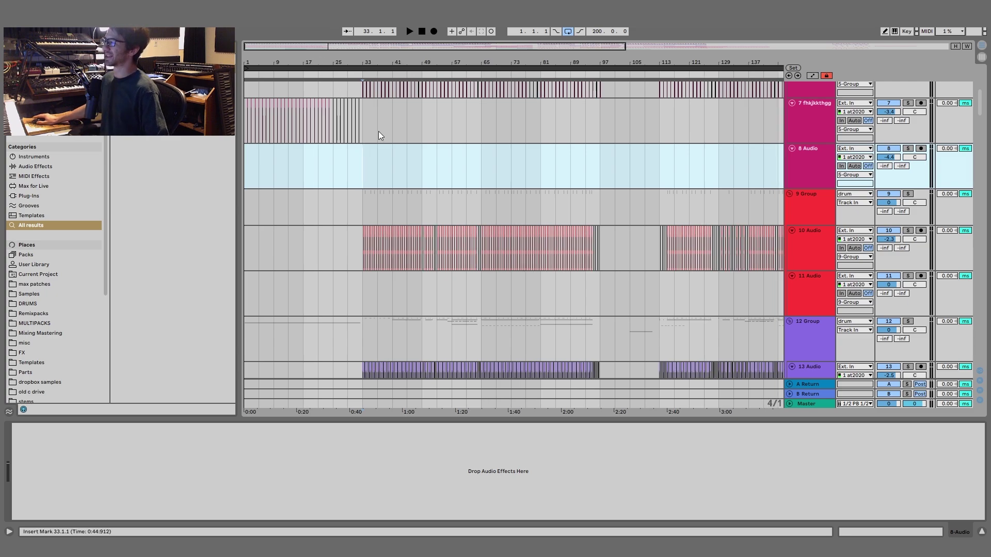
scroll(371, 139, down, 1)
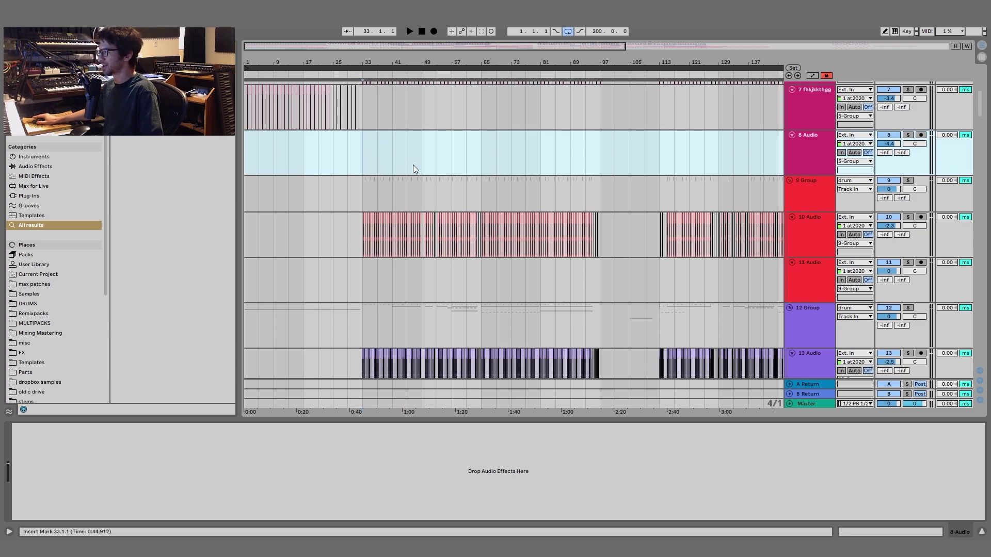
drag(984, 92, 956, 72)
key(ctrl+t)
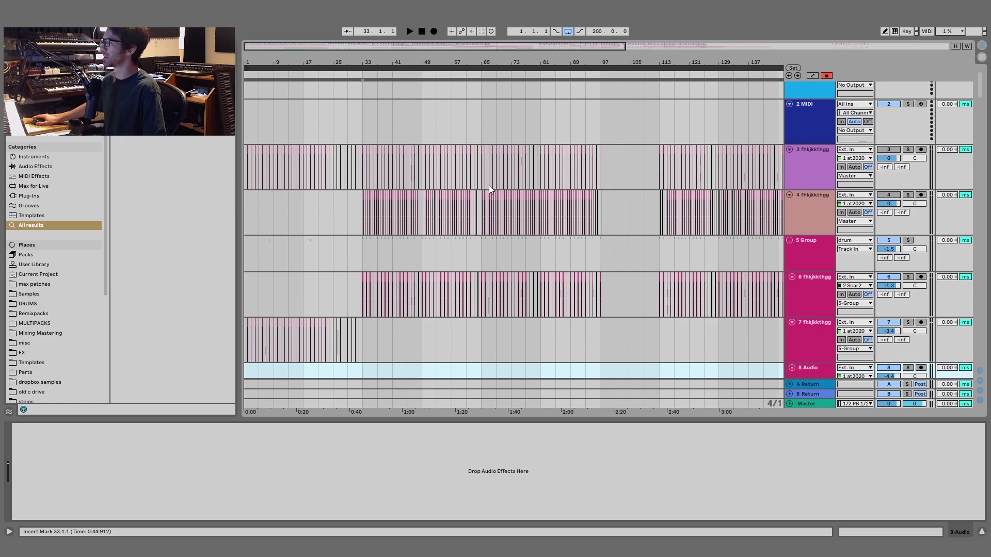
key(ctrl+g)
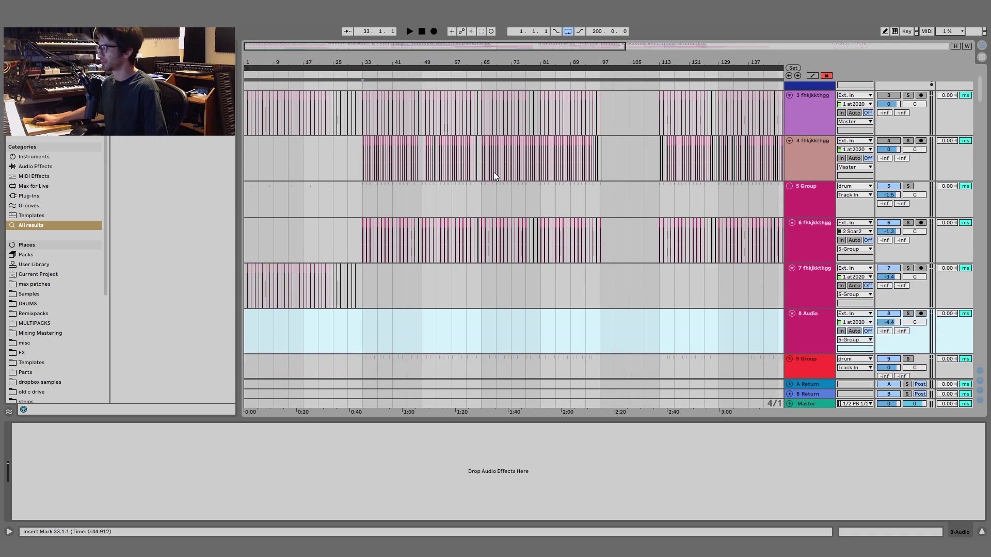
scroll(493, 172, down, 1)
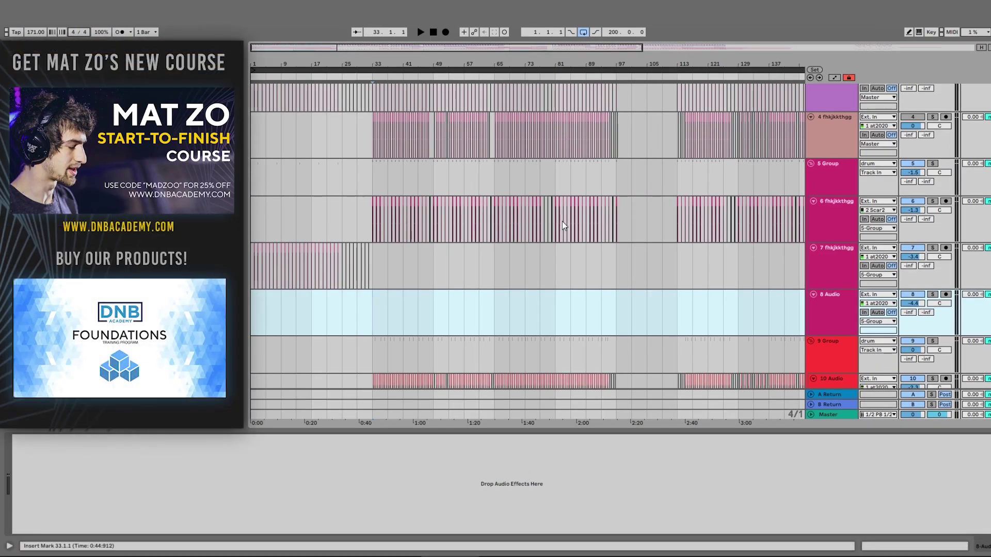
scroll(598, 228, up, 4)
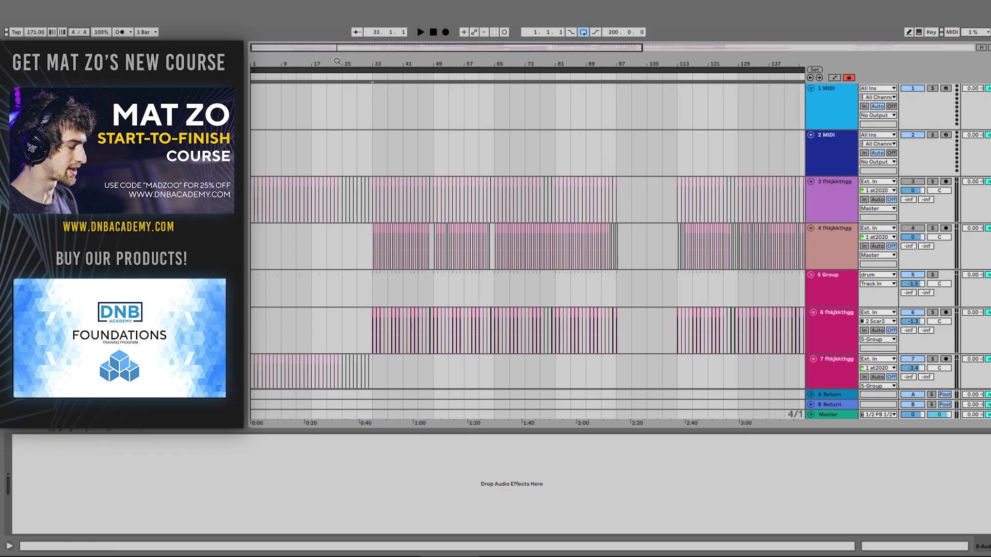
drag(337, 62, 340, 96)
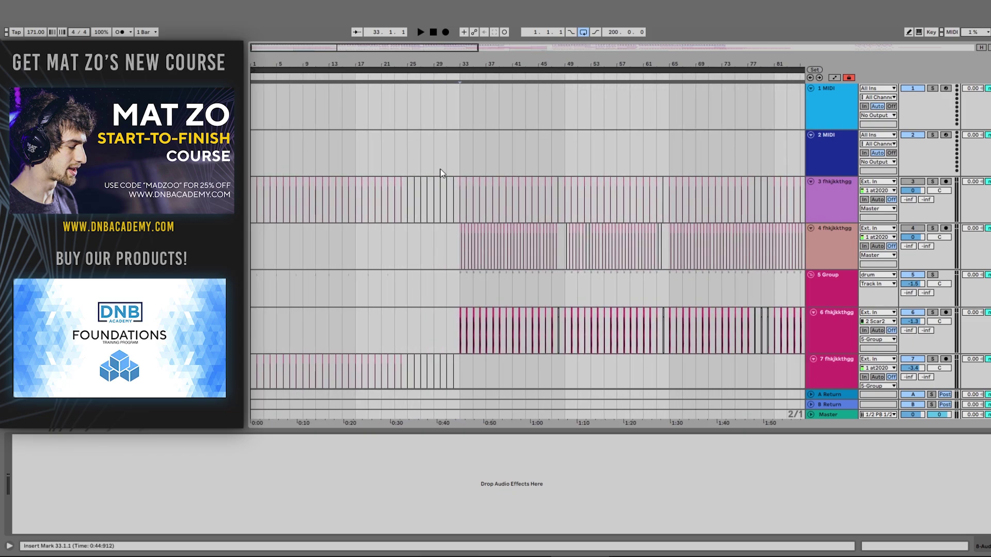
scroll(442, 173, down, 5)
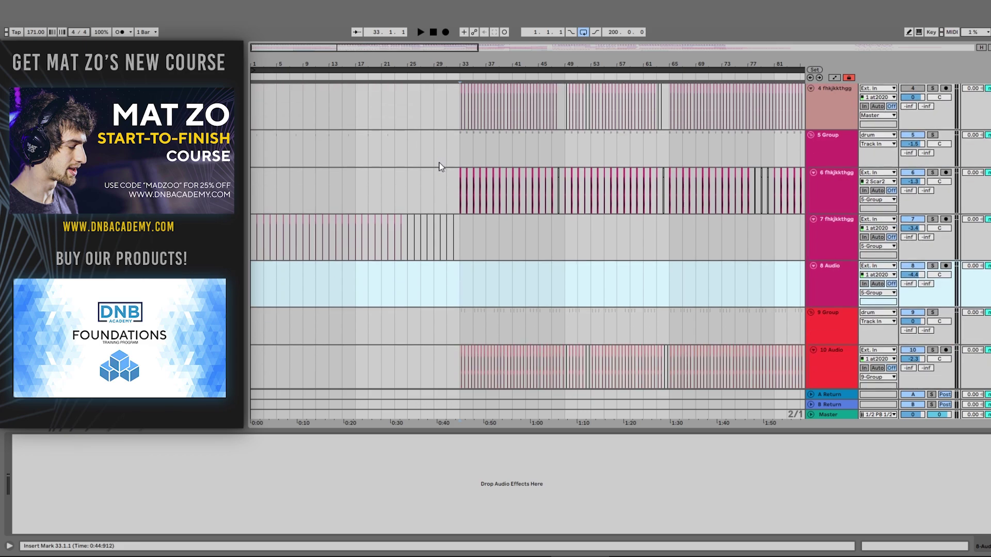
scroll(442, 167, down, 3)
Step: Audition 5 Group in solo from bar 33 with the device chain of track 6 shown, then unsolo the group
click(473, 160)
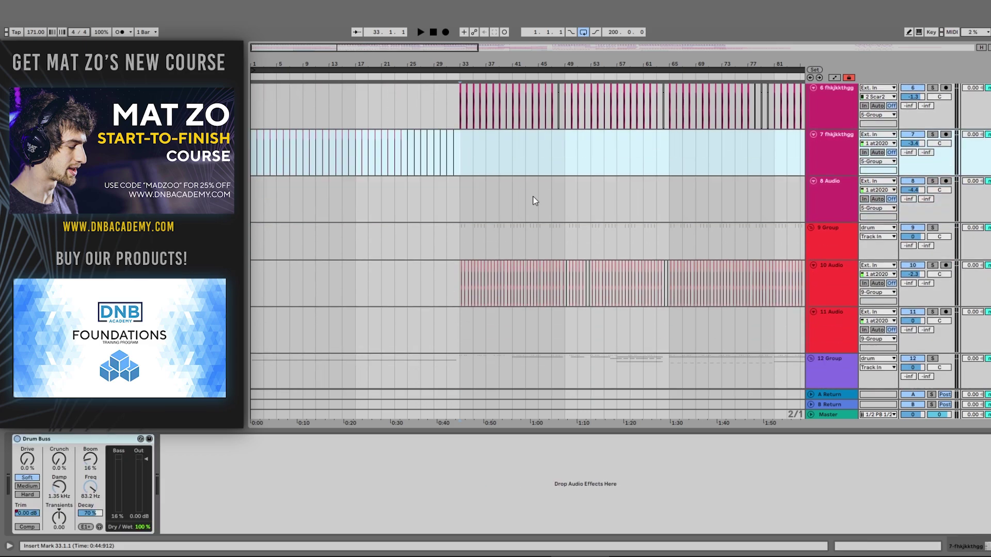
scroll(593, 209, up, 2)
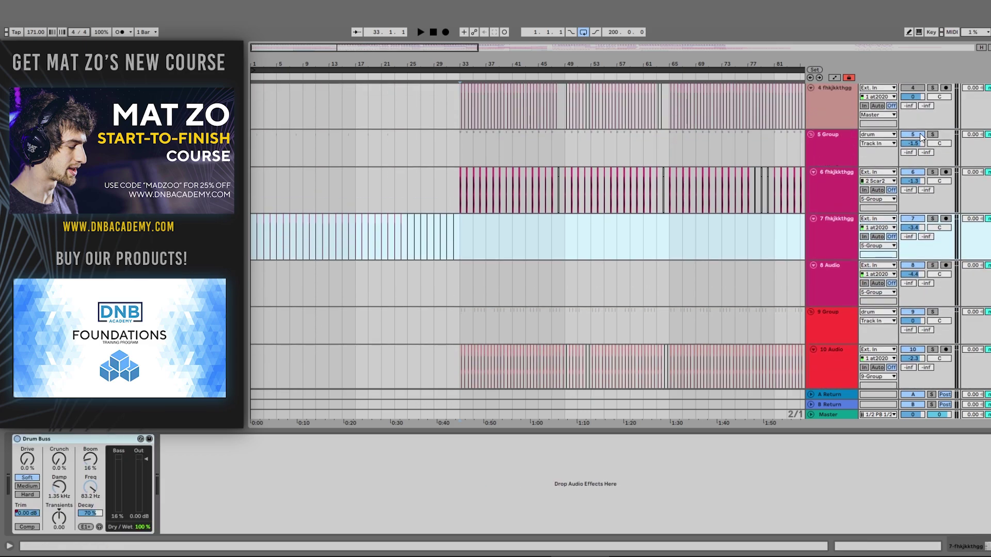
click(933, 134)
click(837, 177)
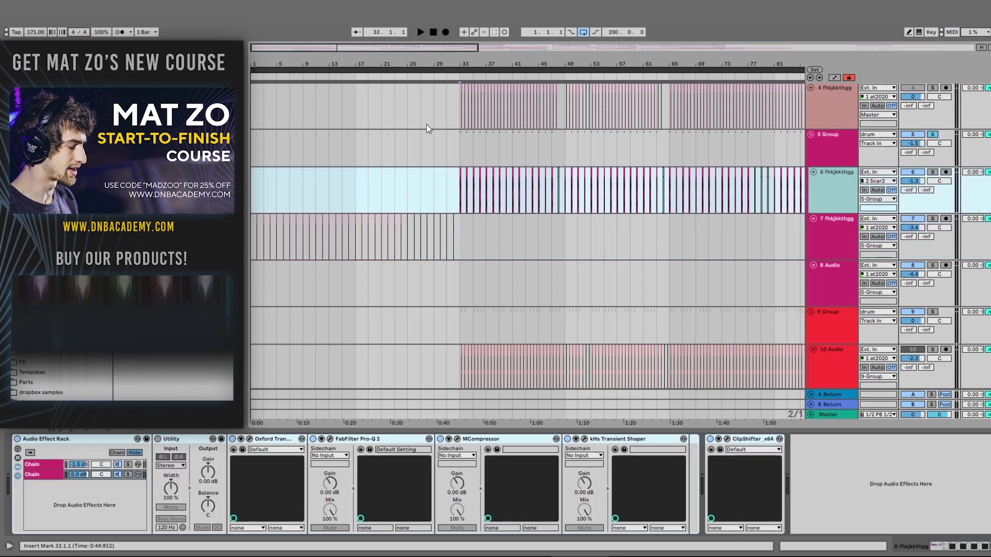
drag(463, 63, 463, 154)
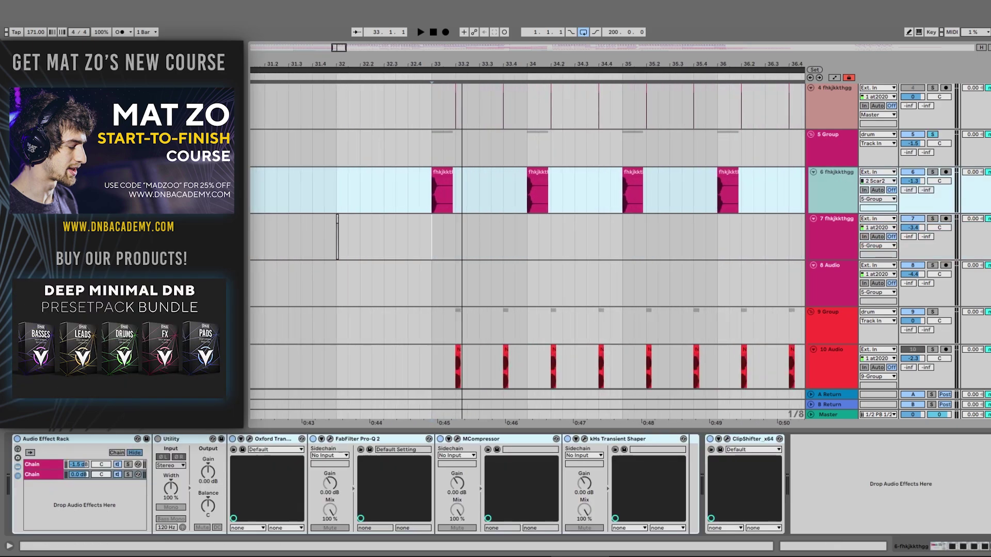
key(space)
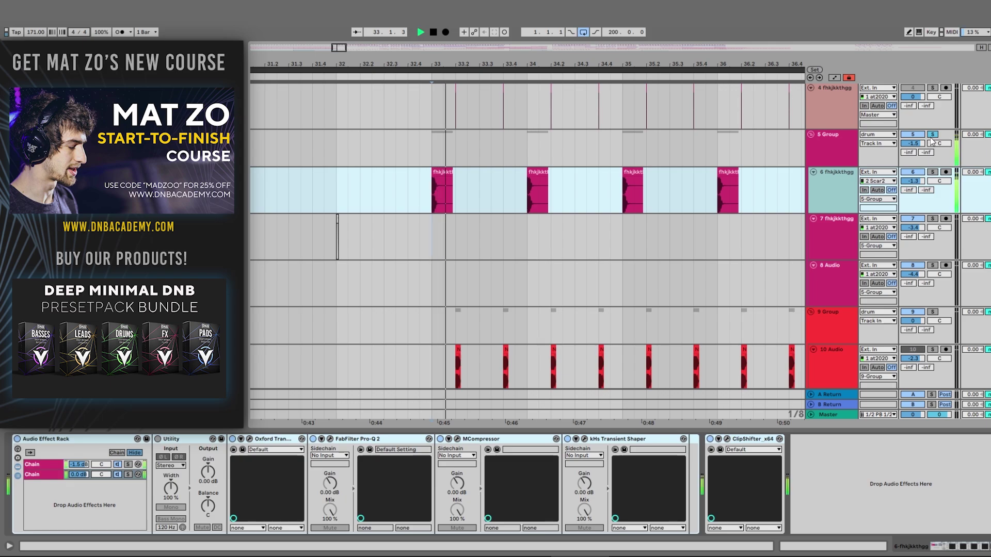
click(933, 135)
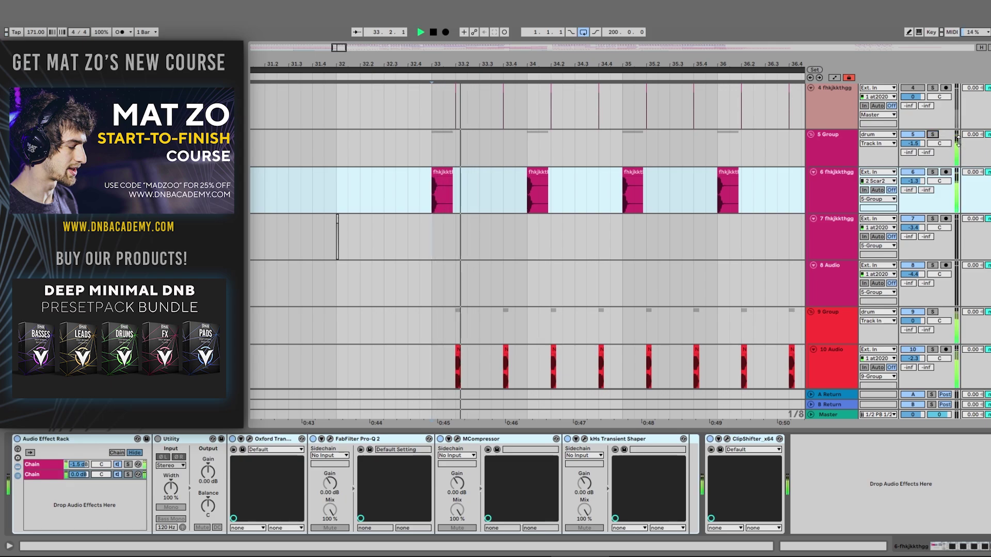
drag(518, 57, 437, 57)
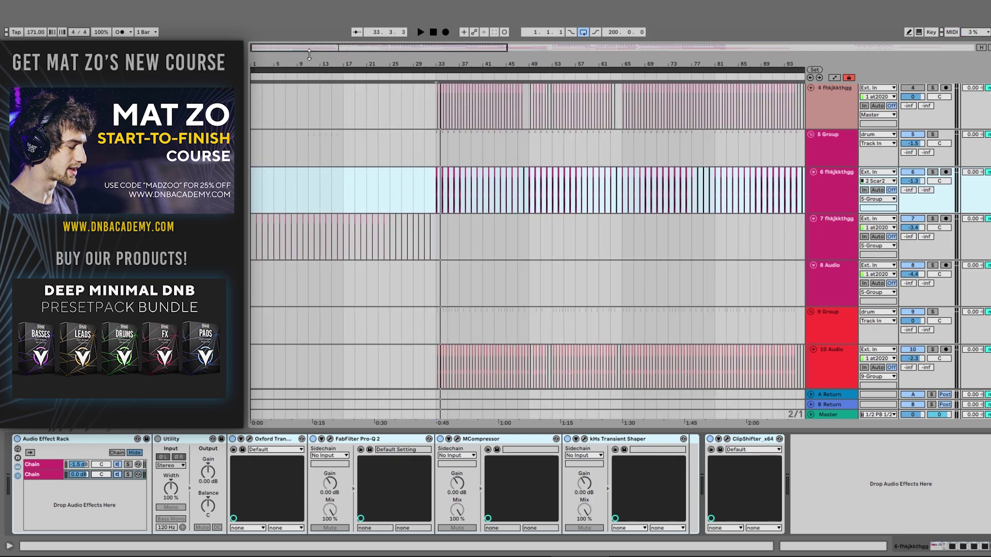
click(252, 113)
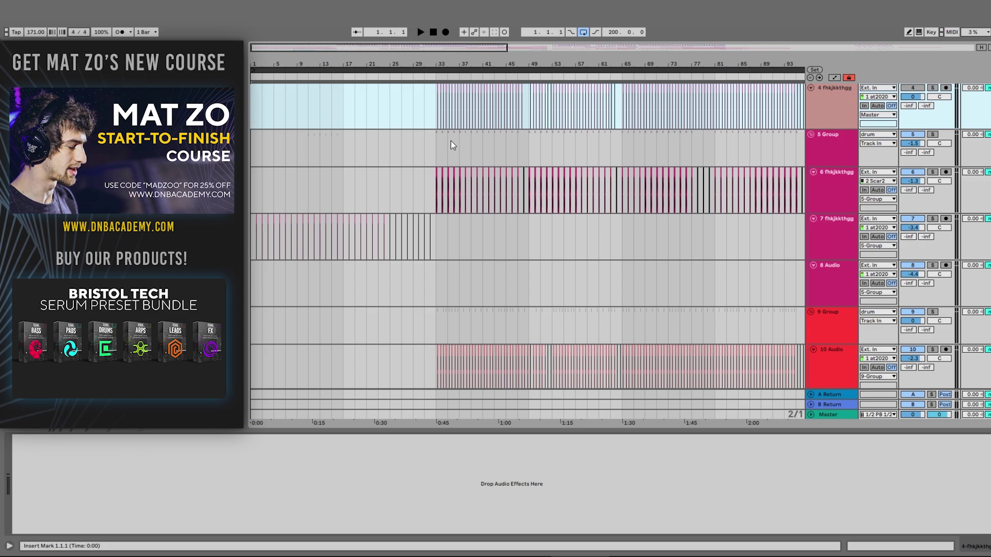
click(439, 152)
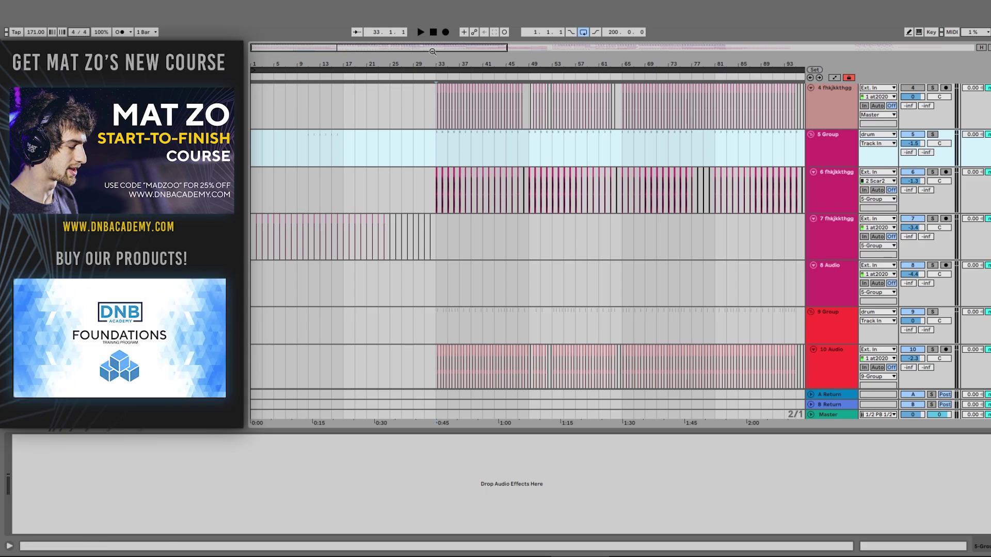
drag(385, 62, 382, 60)
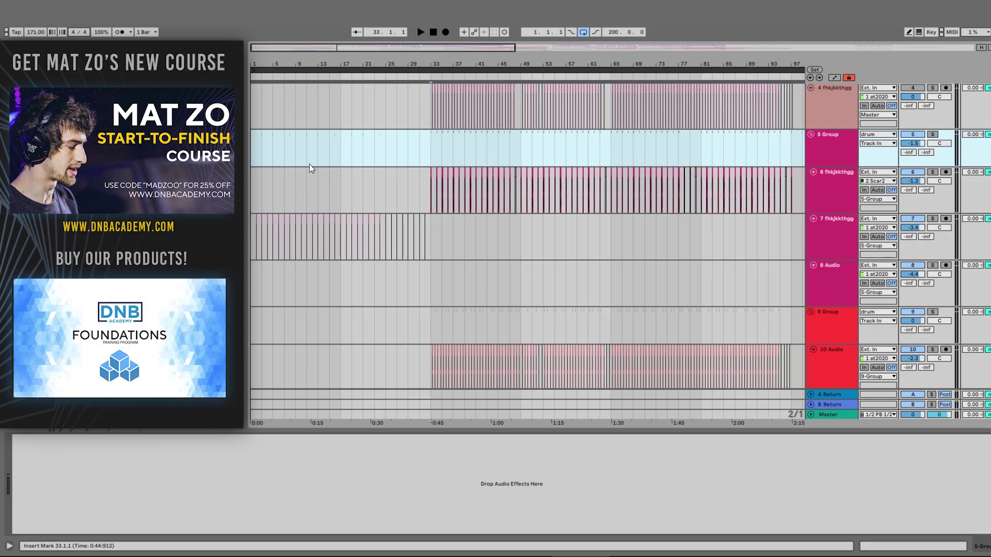
Step: Play the arrangement from bar 1 with the yellow track 31 soloed, then take it out of solo
click(254, 152)
scroll(351, 161, down, 8)
scroll(527, 236, down, 5)
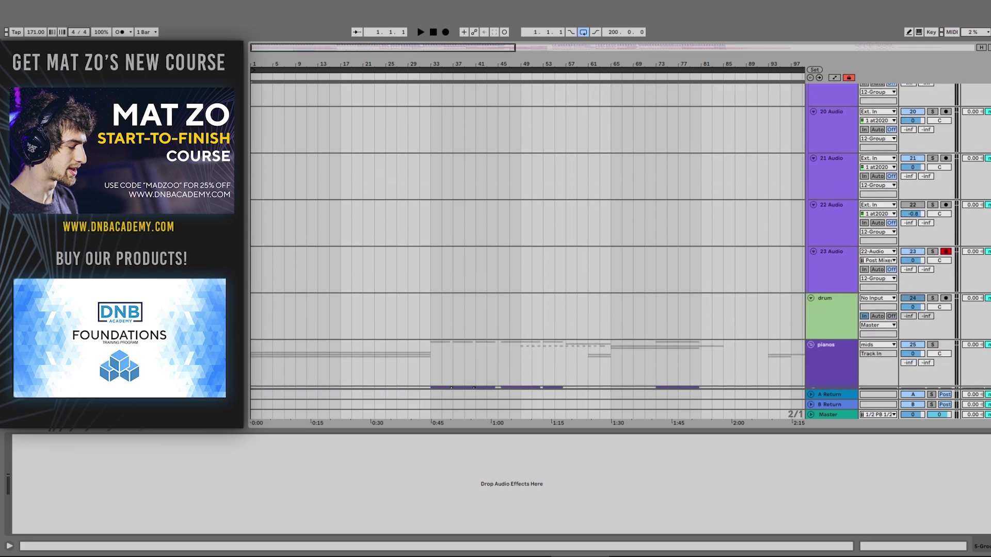
scroll(772, 206, down, 15)
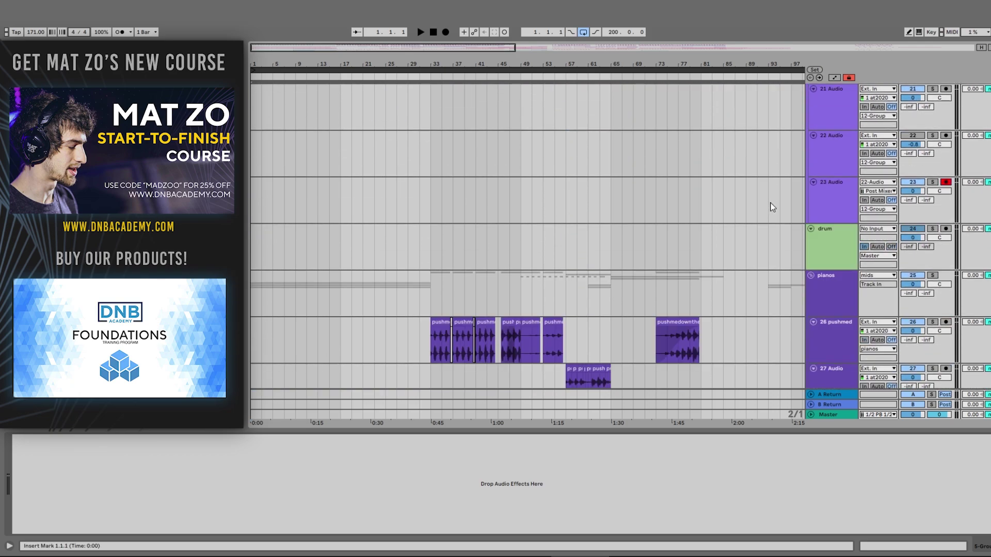
scroll(773, 206, down, 2)
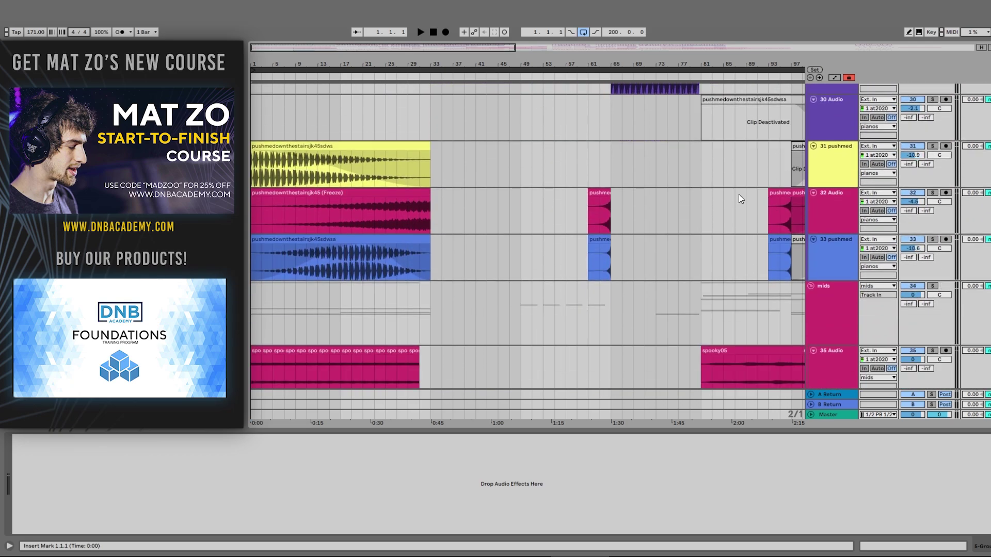
click(932, 146)
key(space)
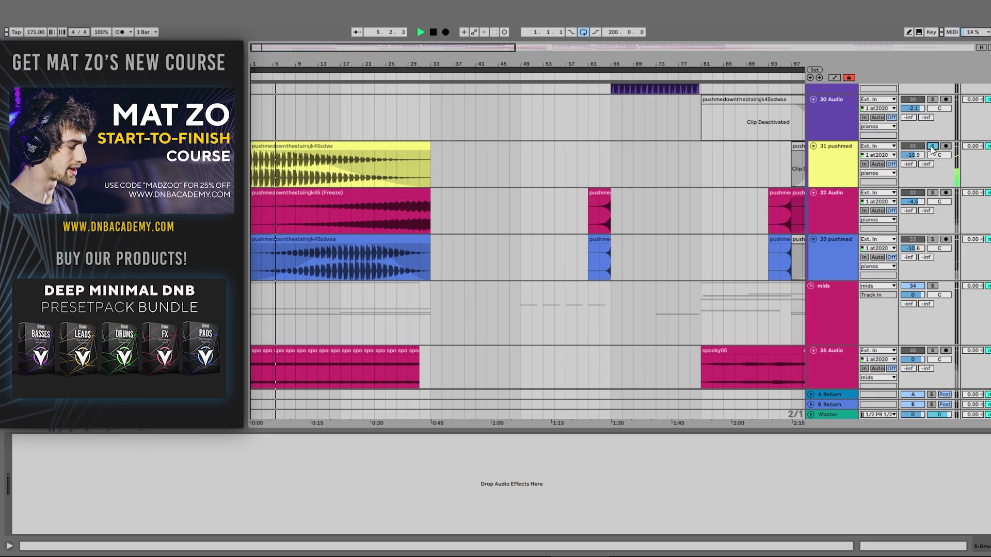
click(933, 147)
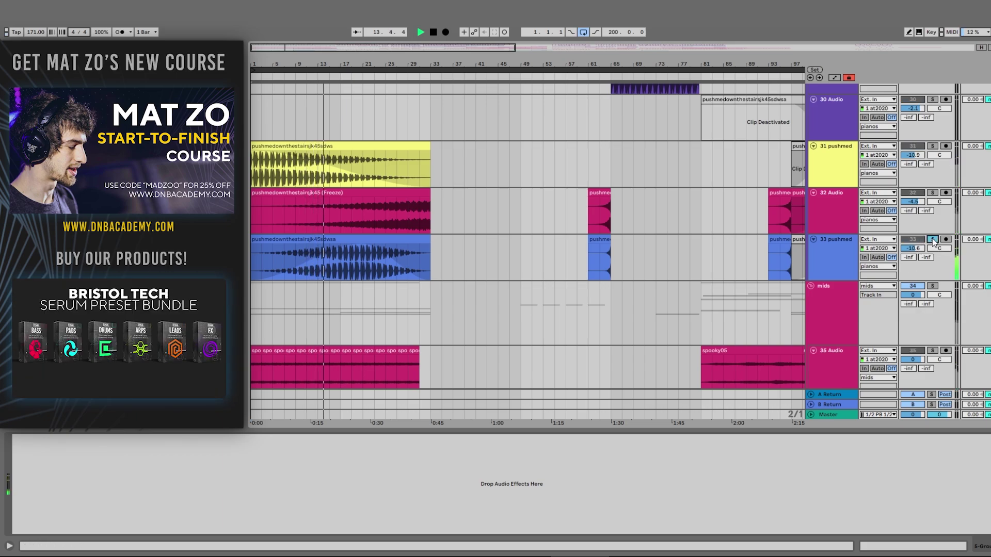
Step: Audition track 32 in solo briefly and inspect the effect devices on tracks 33 and 32
click(828, 248)
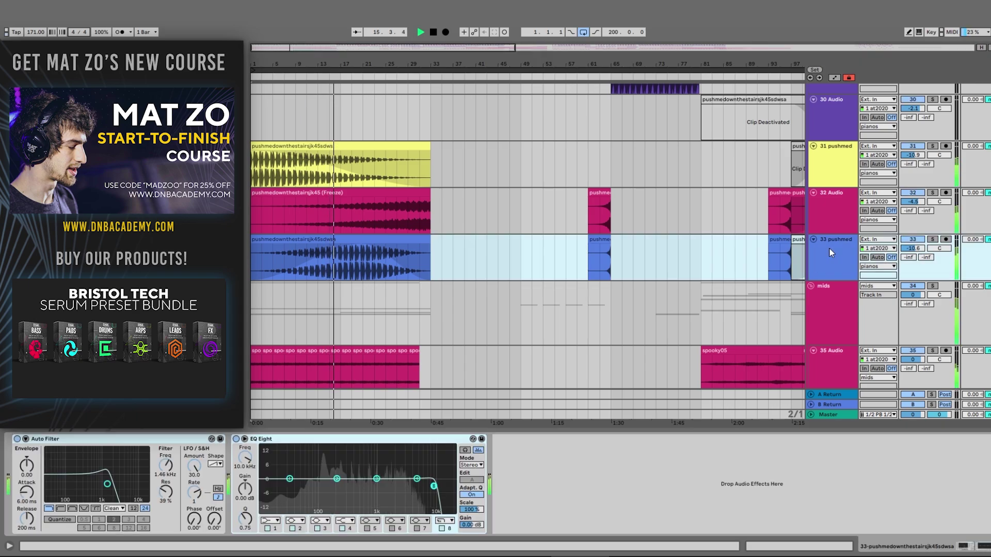
click(933, 192)
click(933, 193)
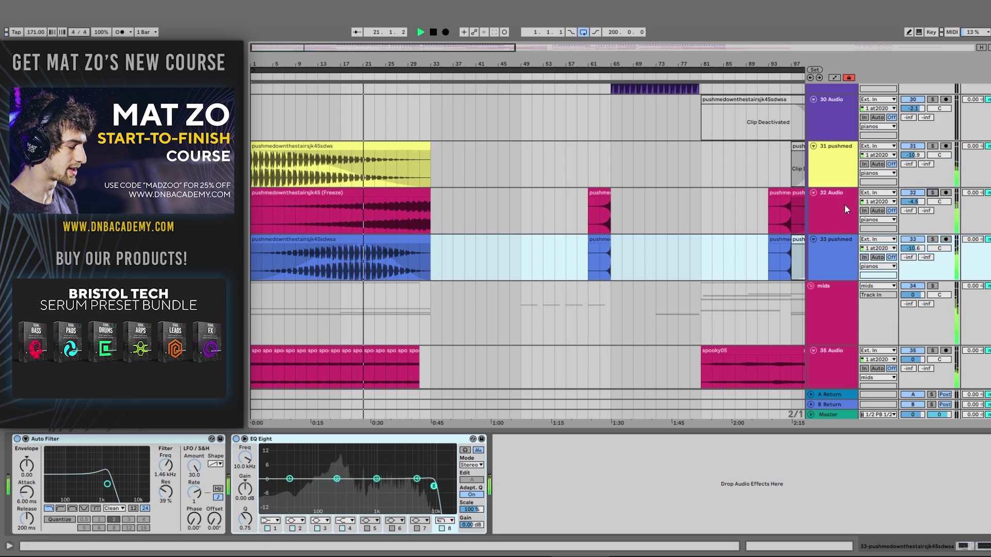
click(832, 221)
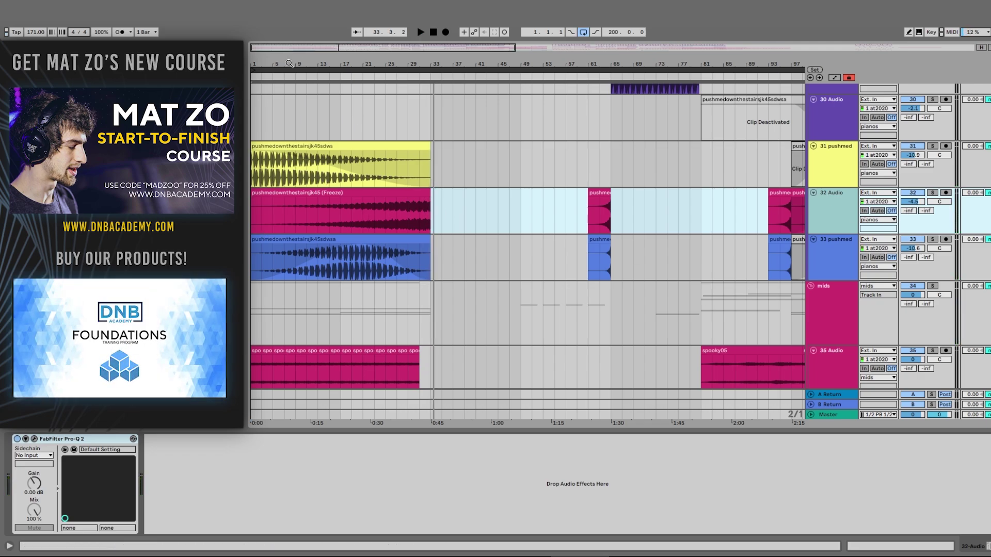
Step: Select the yellow intro clip on track 31, solo the track, and play it from bar 1
key(plus)
drag(289, 63, 336, 63)
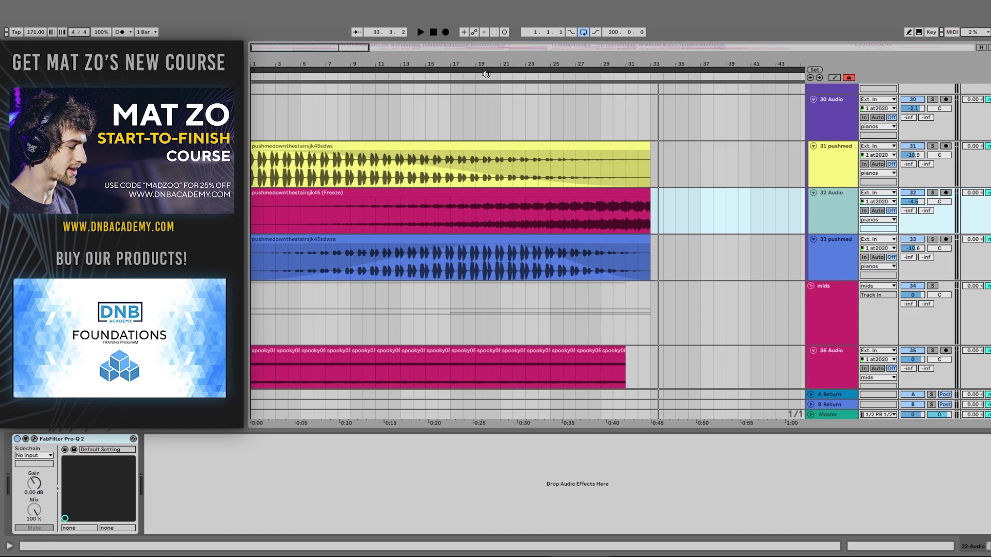
drag(475, 63, 436, 61)
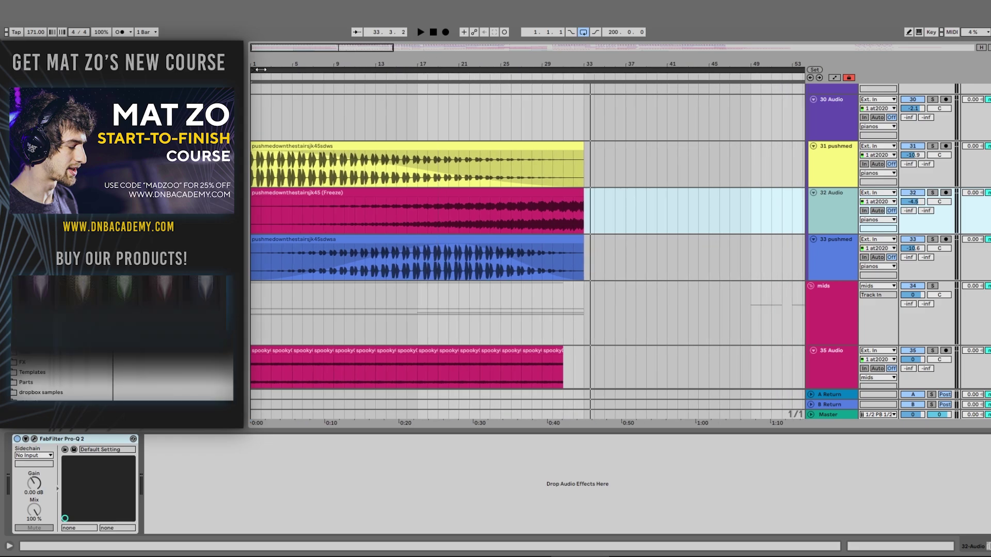
drag(257, 66, 257, 116)
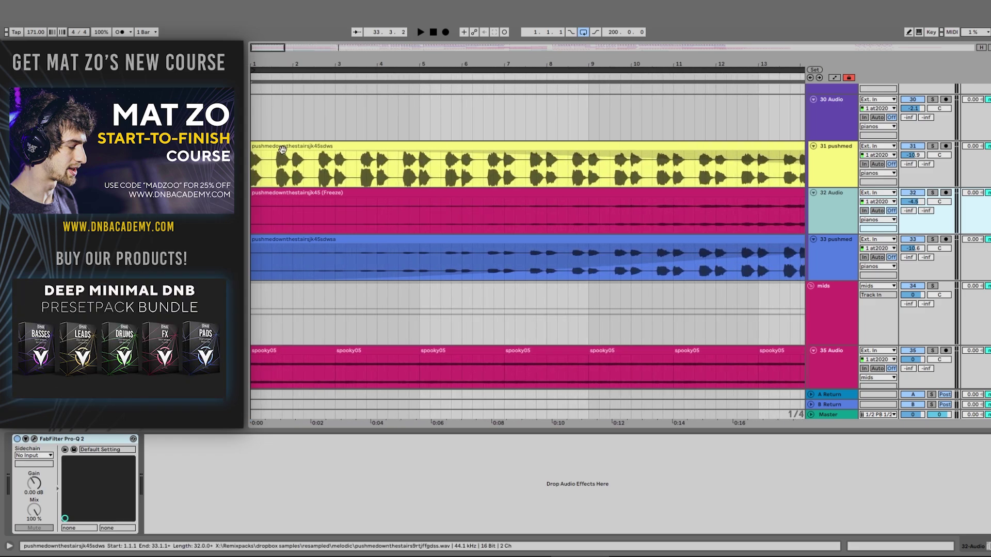
click(282, 147)
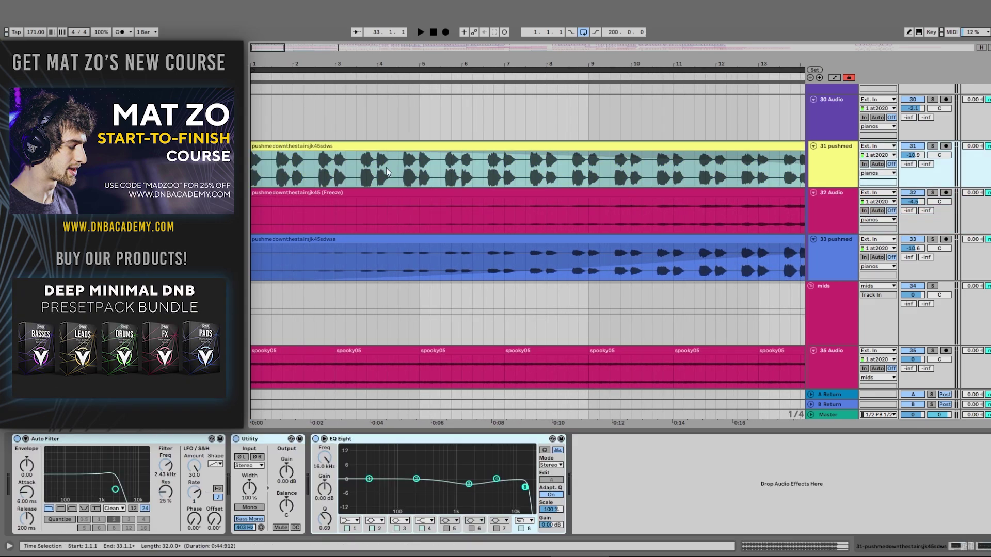
click(932, 146)
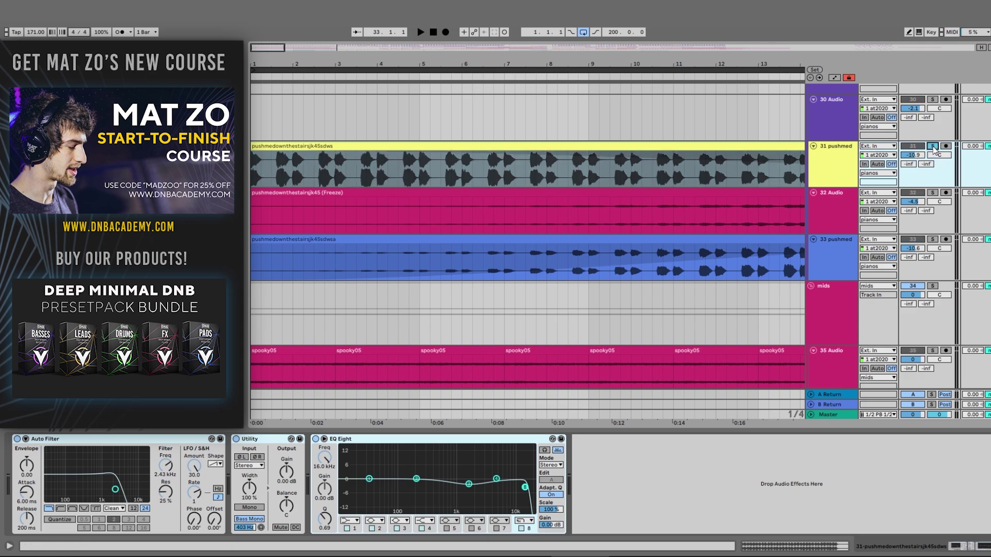
key(space)
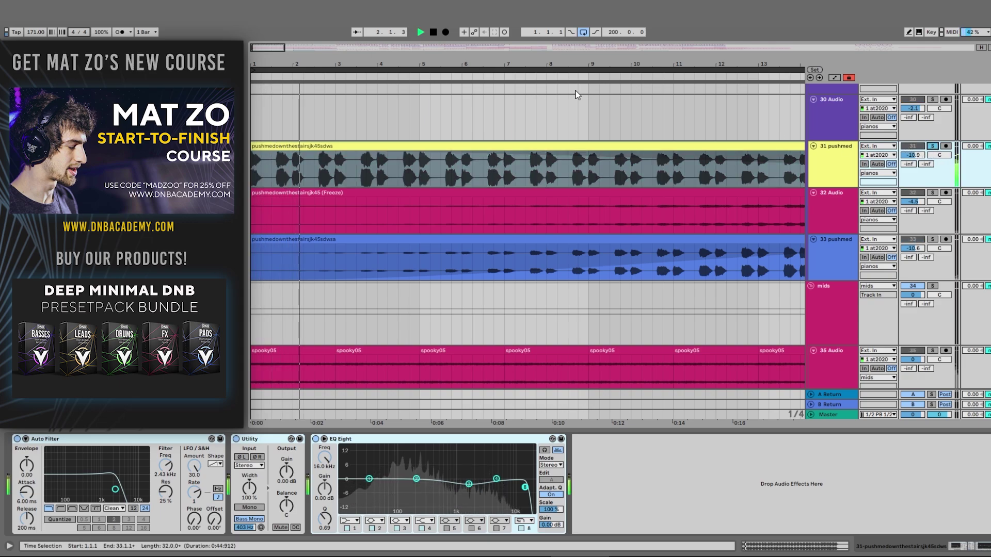
key(minus)
key(minus)
click(492, 189)
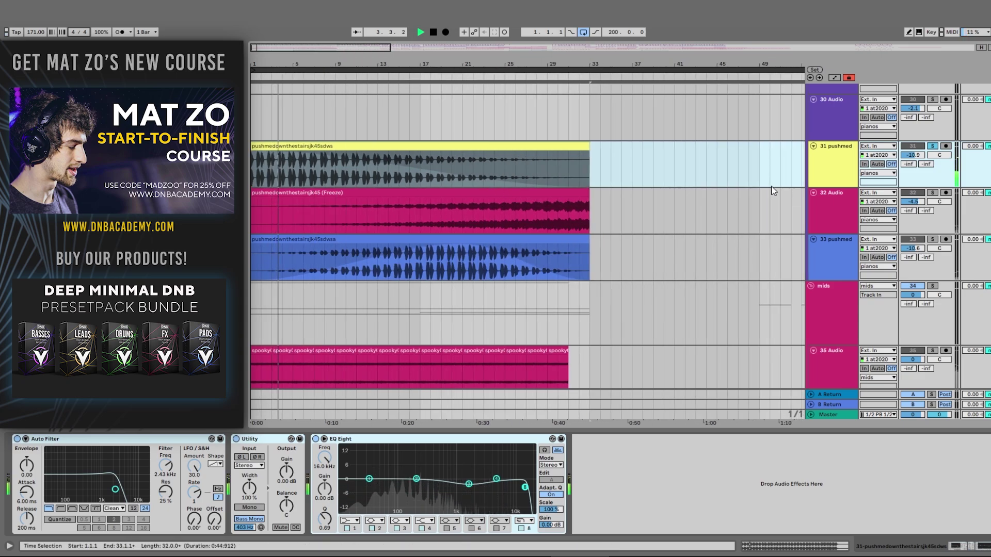
Step: Take track 31 out of solo, play the arrangement from bar 23, and show the effect devices on track 33
click(933, 146)
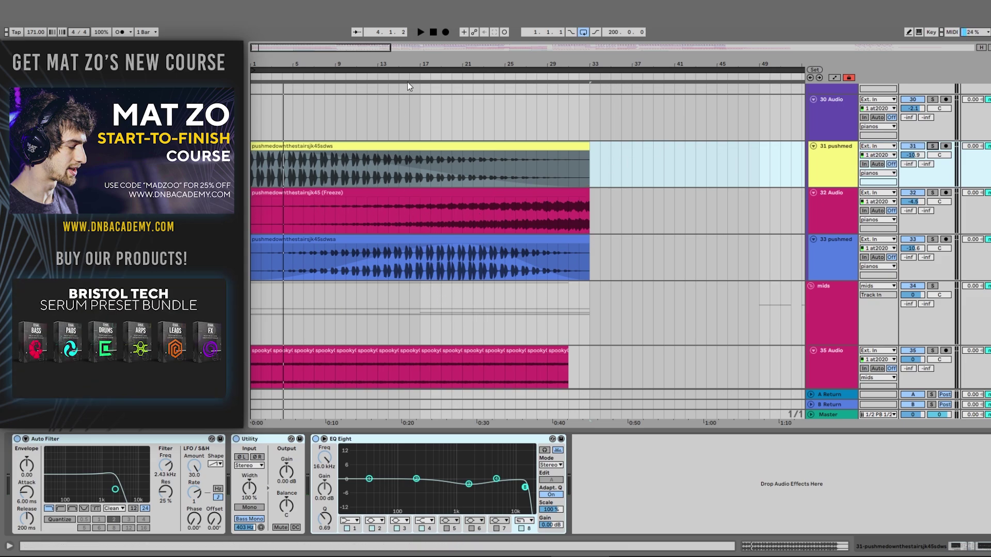
scroll(332, 85, down, 5)
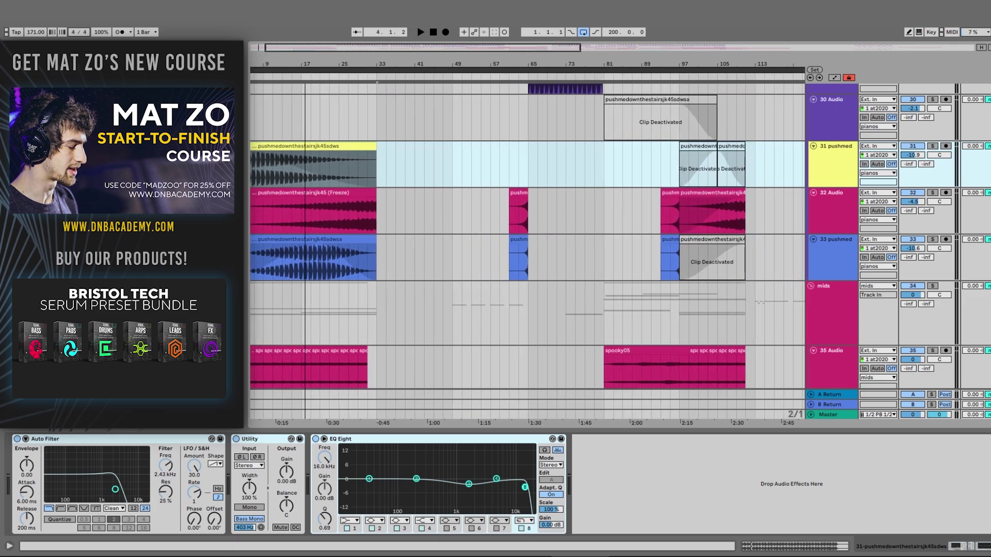
click(361, 217)
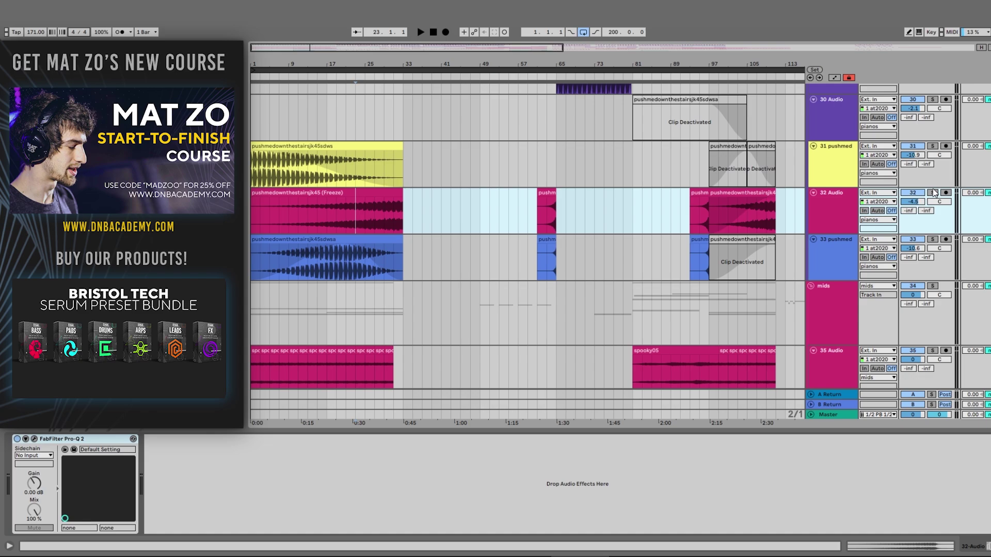
key(space)
click(838, 247)
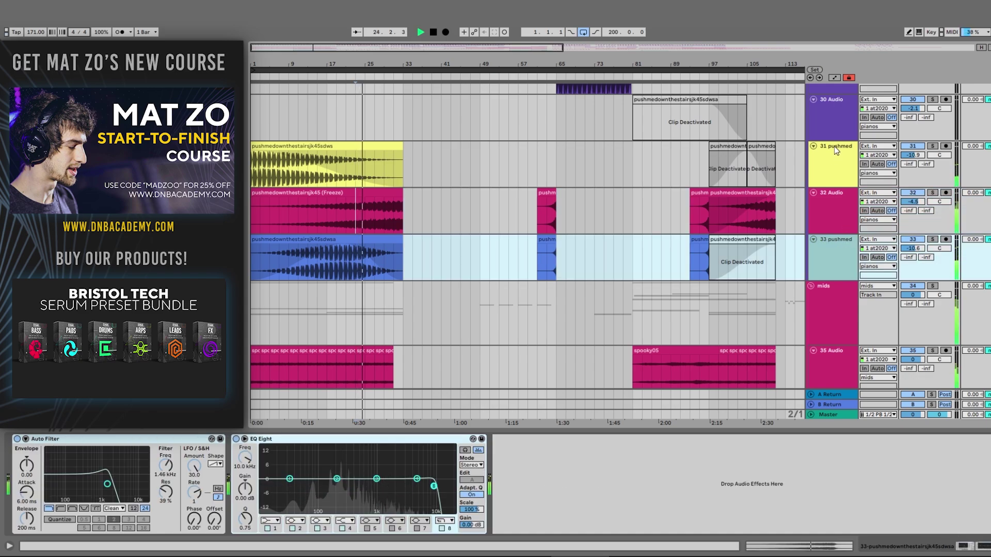
Step: Select tracks 31 to 33, the three layered intro piano tracks, and group them
scroll(838, 153, up, 3)
click(843, 199)
click(835, 250)
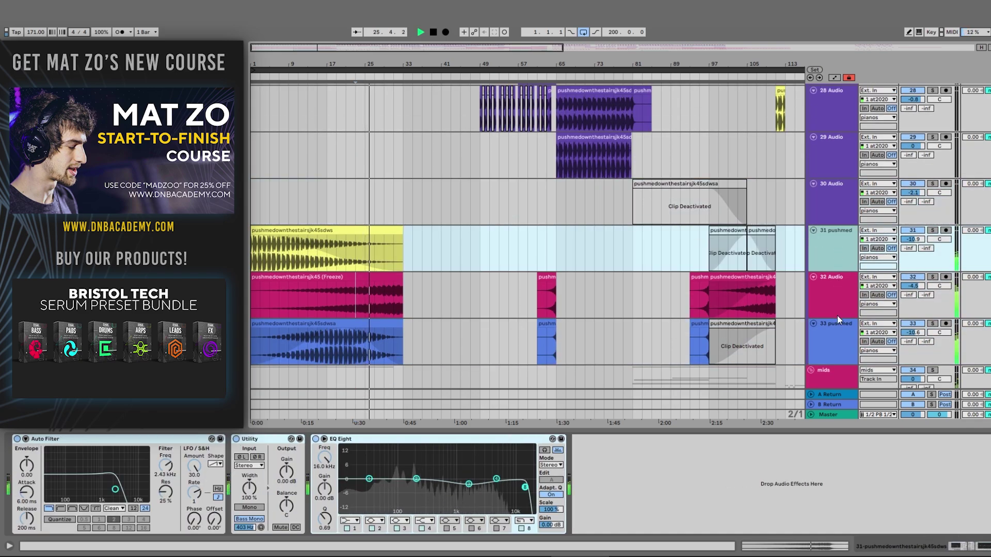
shift+click(838, 328)
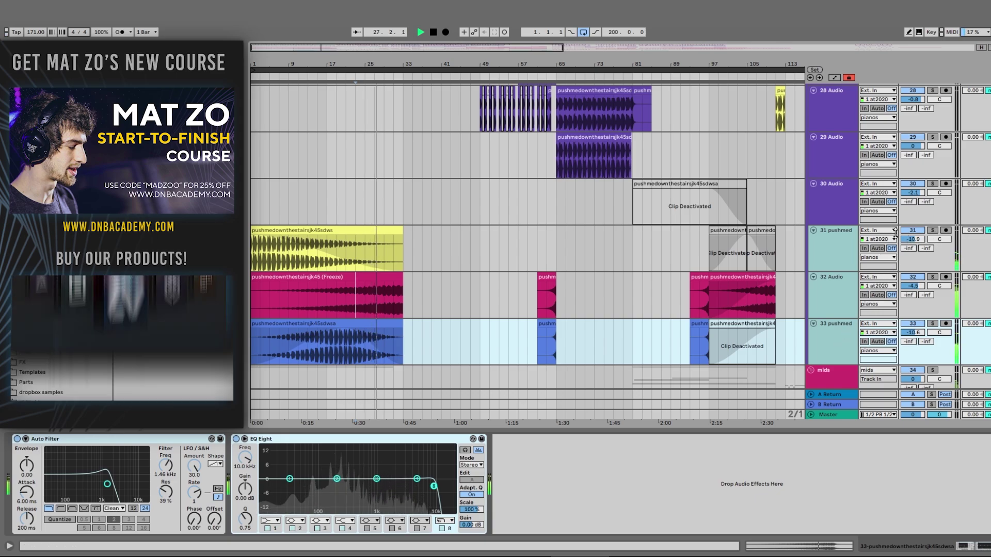
right_click(831, 250)
key(Escape)
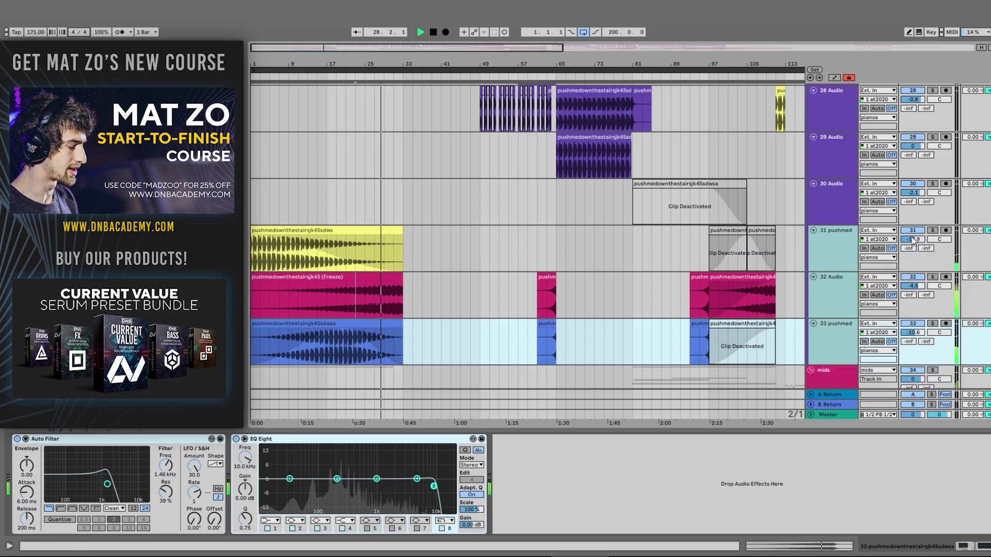
key(ctrl+g)
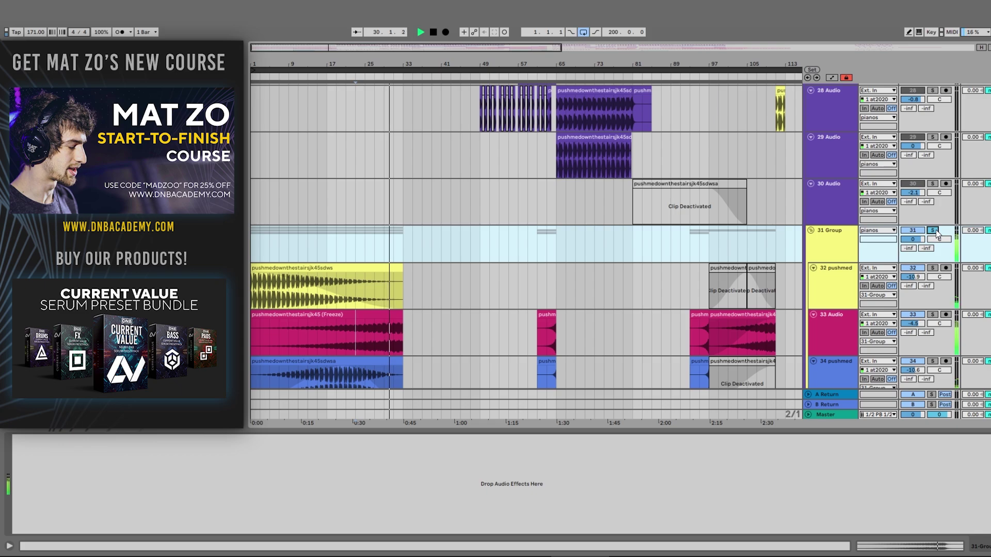
Step: Take the new 31 Group out of solo, let the arrangement play into the drop, and stop playback
click(936, 230)
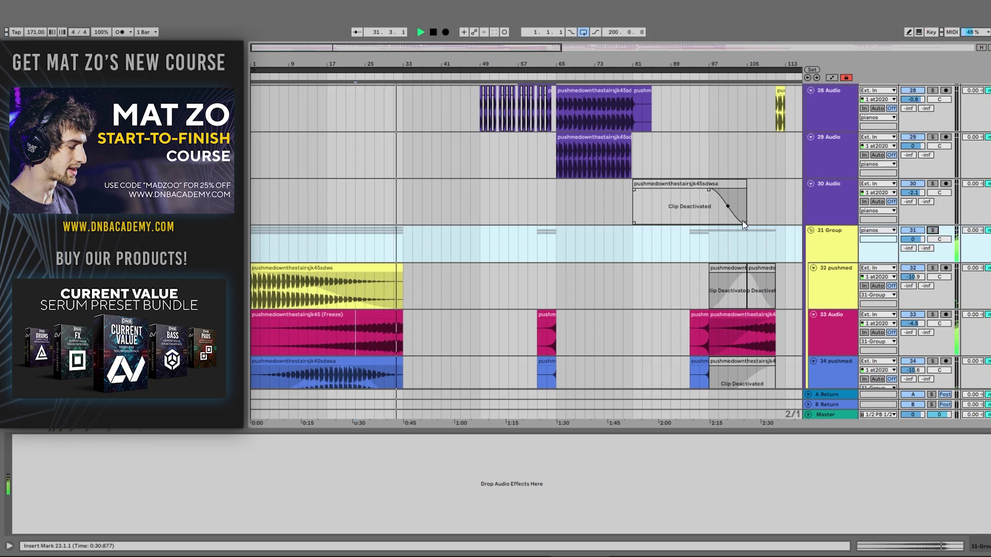
scroll(743, 224, up, 3)
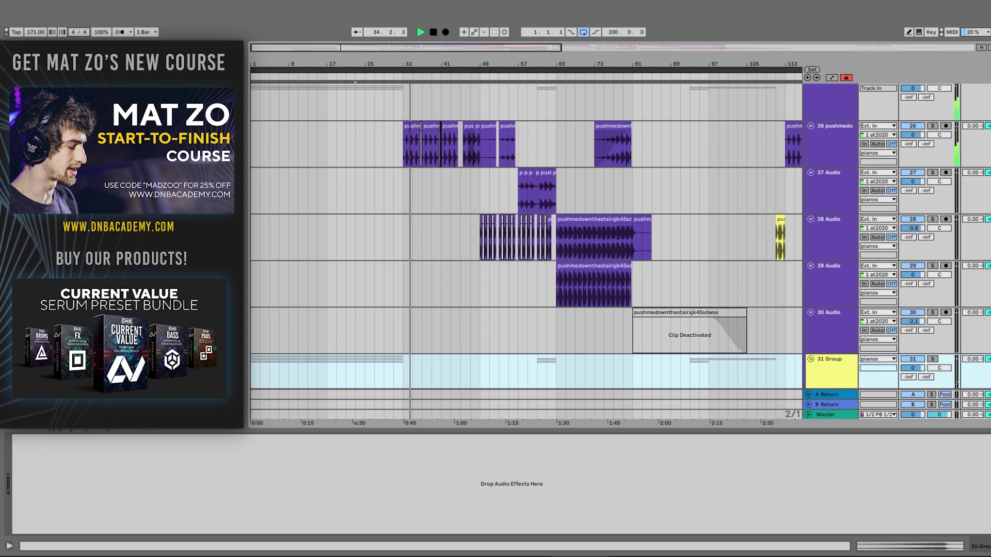
key(space)
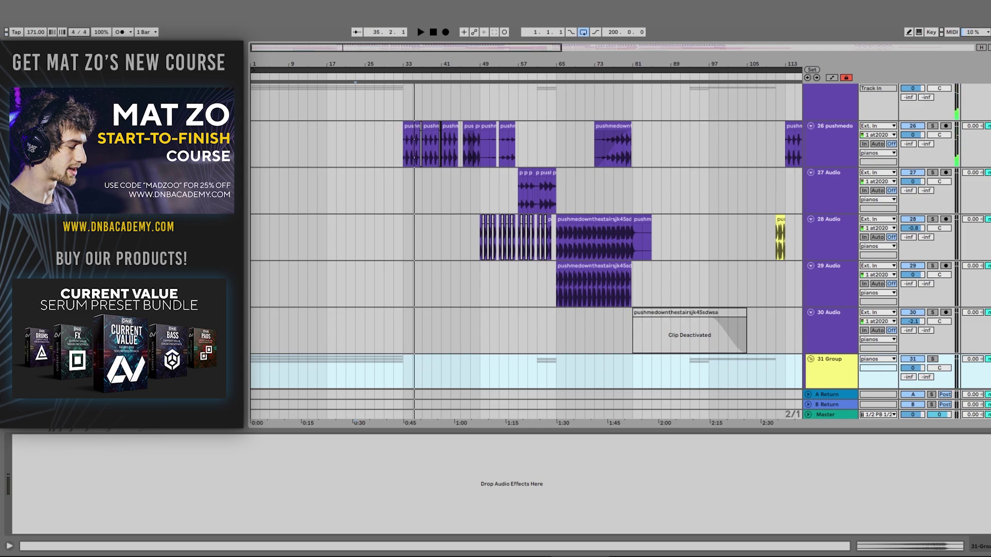
Step: Return to the drum tracks and inspect the devices on track 7 at bar 32
scroll(732, 211, up, 20)
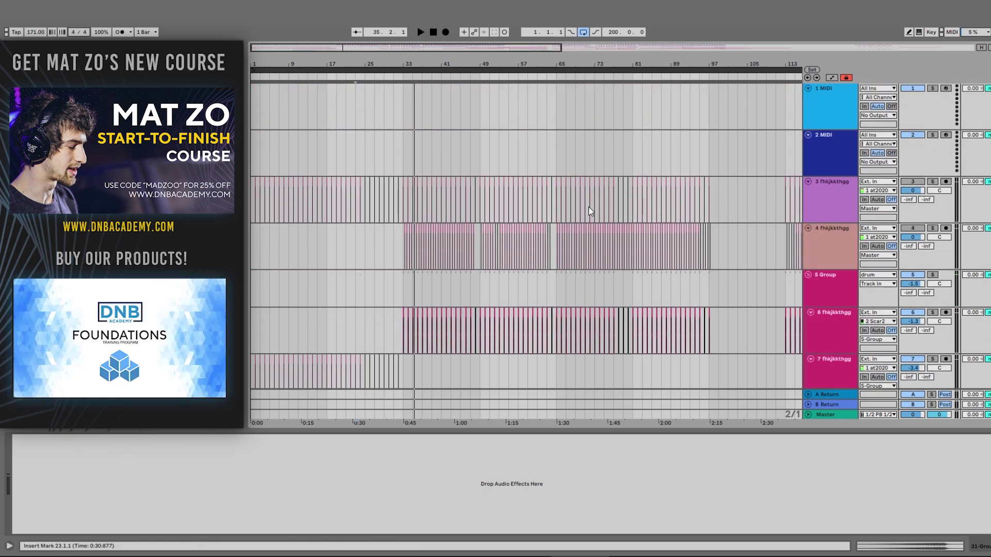
scroll(460, 232, down, 2)
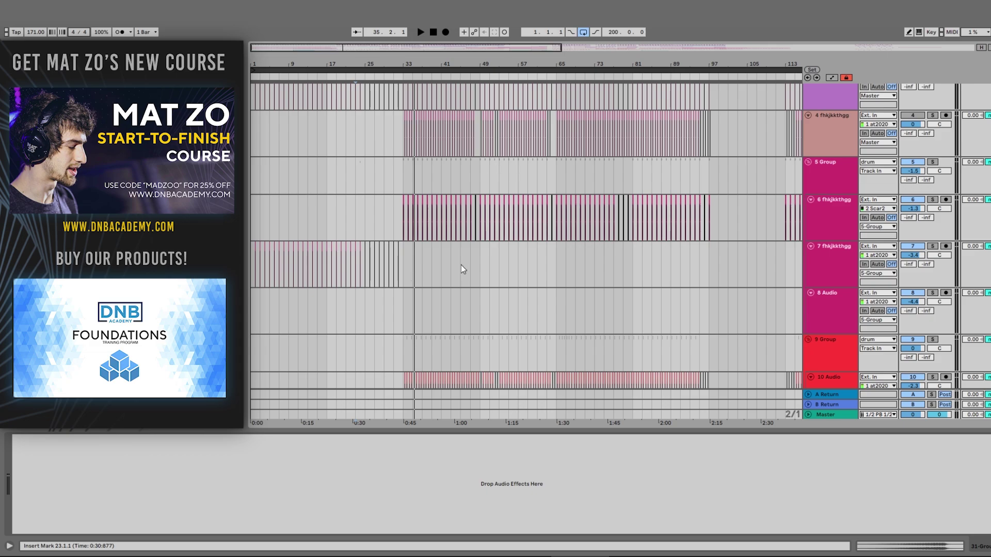
click(401, 261)
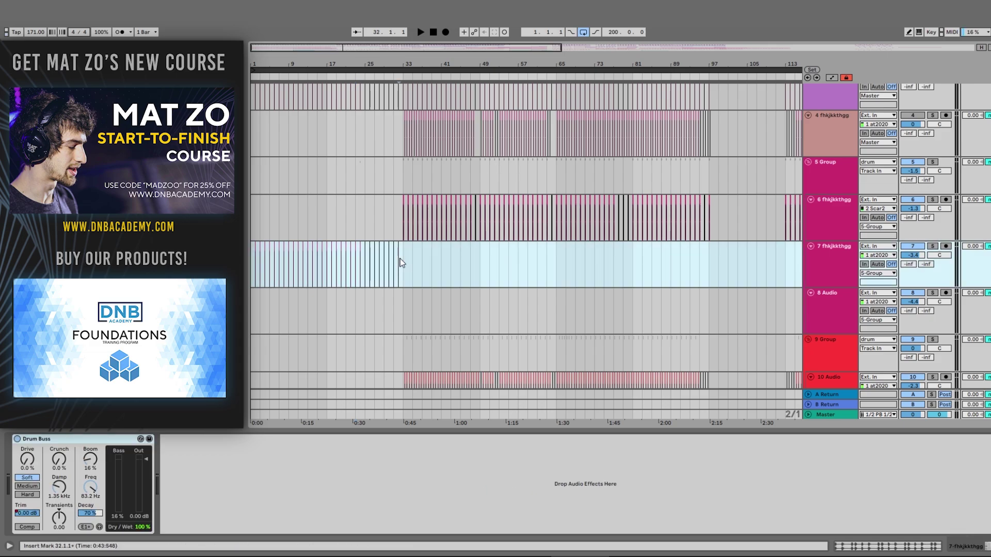
Step: Examine the drum hits around bar 33 and inspect the effects on track 13 and 12 Group
scroll(551, 285, down, 1)
scroll(550, 285, down, 6)
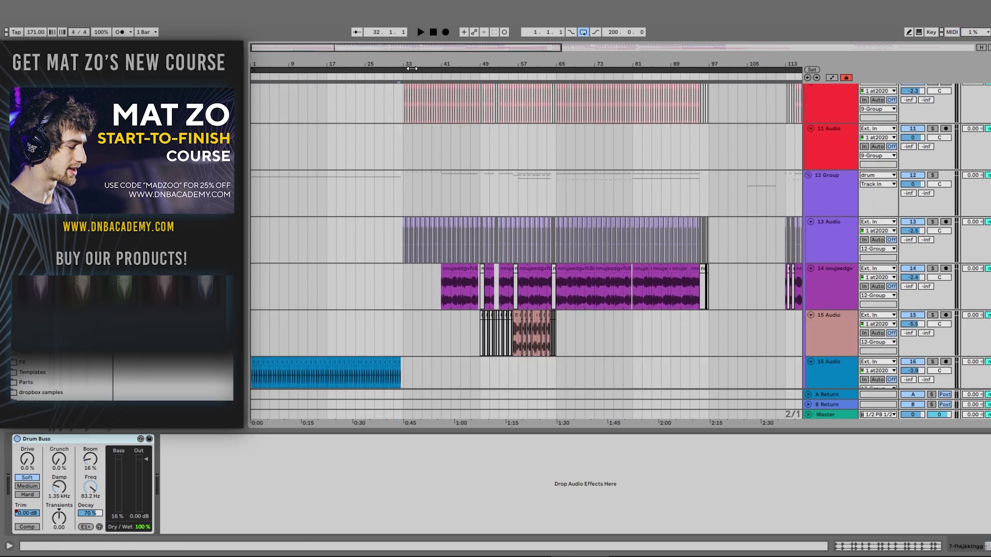
scroll(414, 121, up, 5)
scroll(735, 234, left, 2)
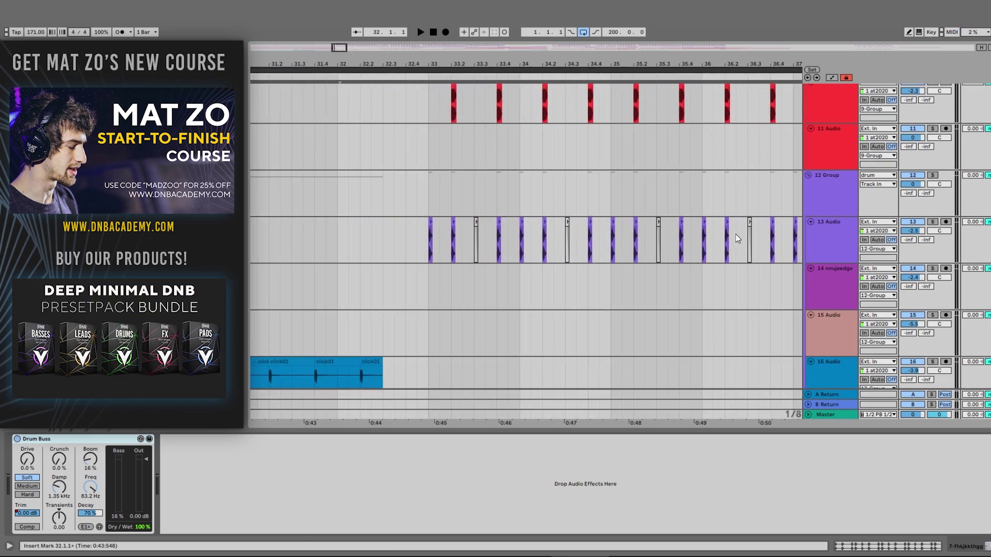
click(841, 241)
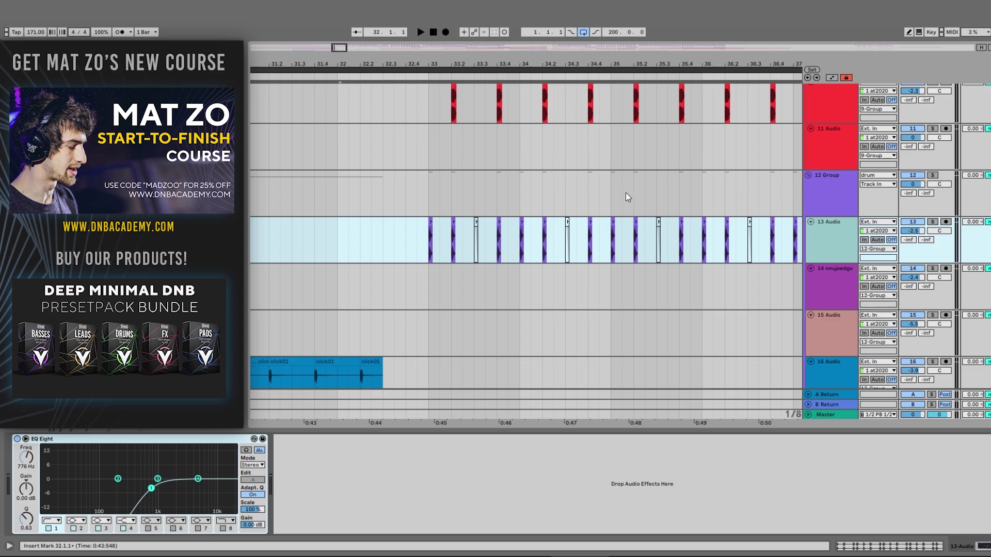
scroll(571, 157, up, 4)
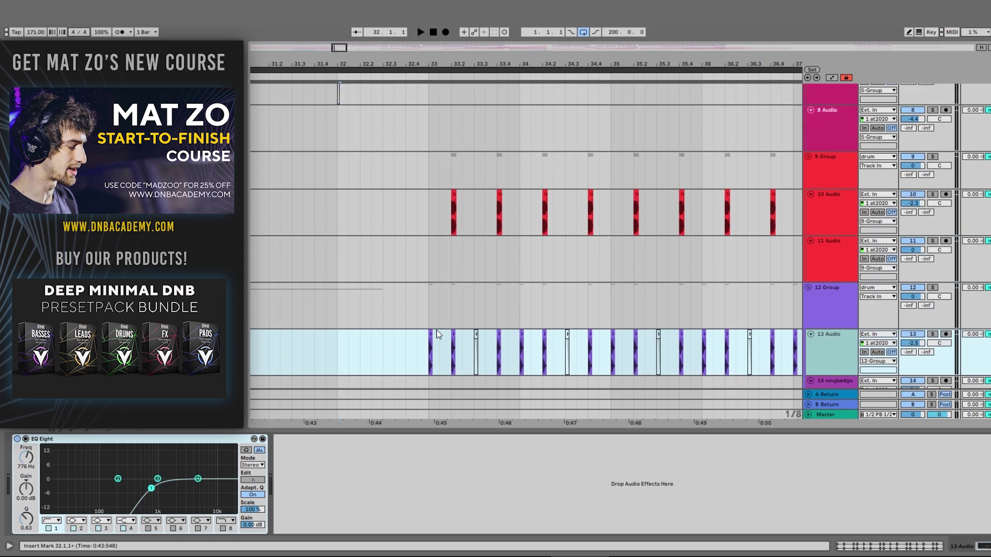
click(433, 294)
Step: Select the kick clip at bar 33 on track 6, examine its waveform up close, and select the track
scroll(459, 280, up, 5)
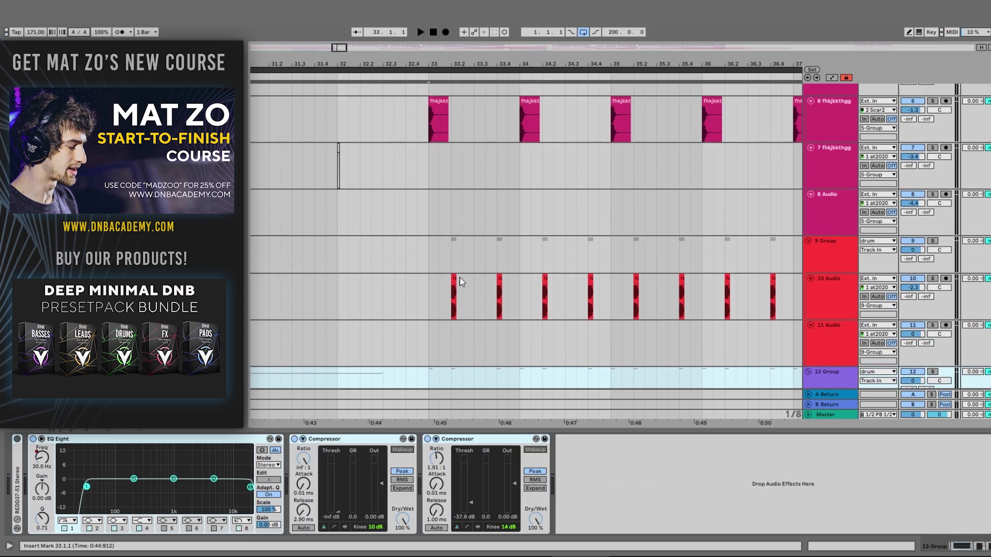
scroll(461, 273, up, 4)
scroll(663, 274, down, 3)
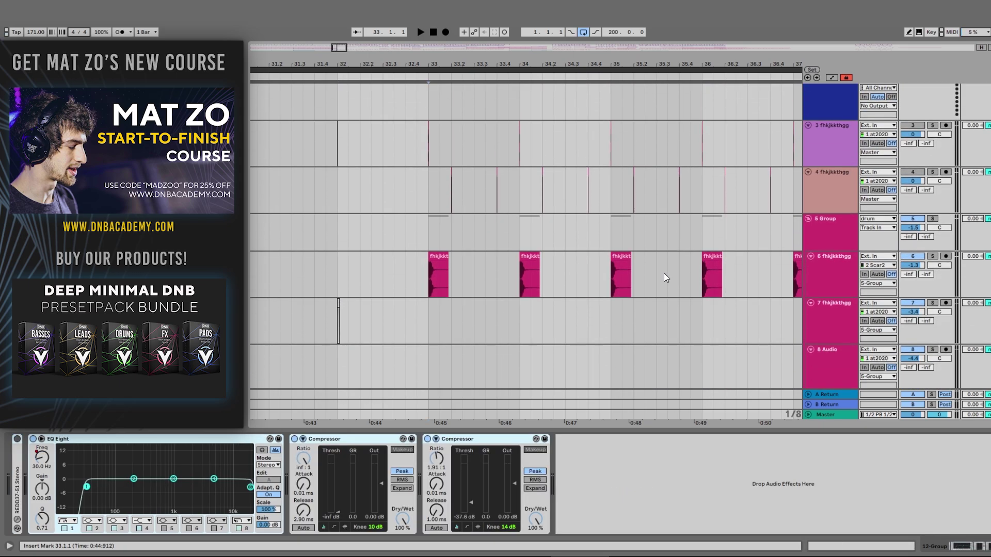
click(440, 214)
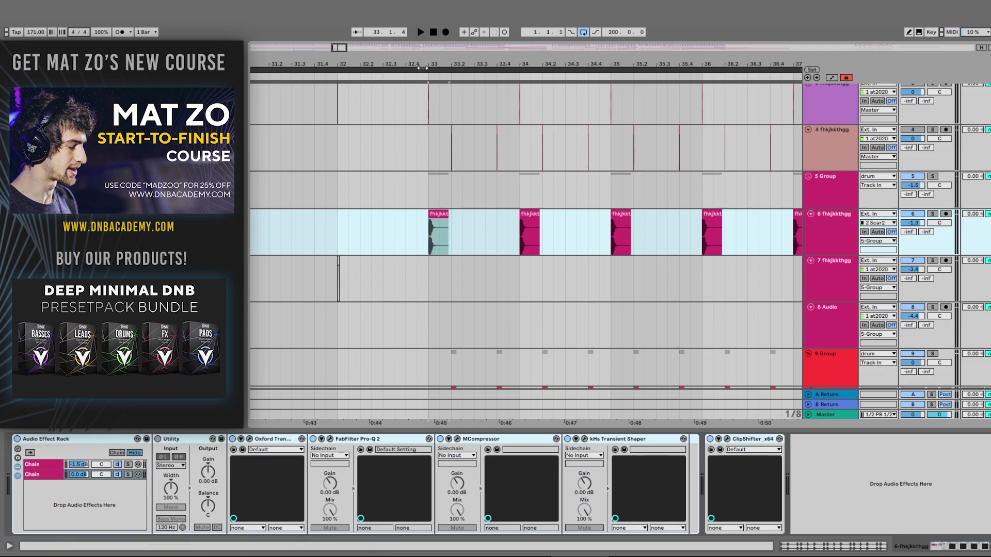
drag(429, 67, 431, 124)
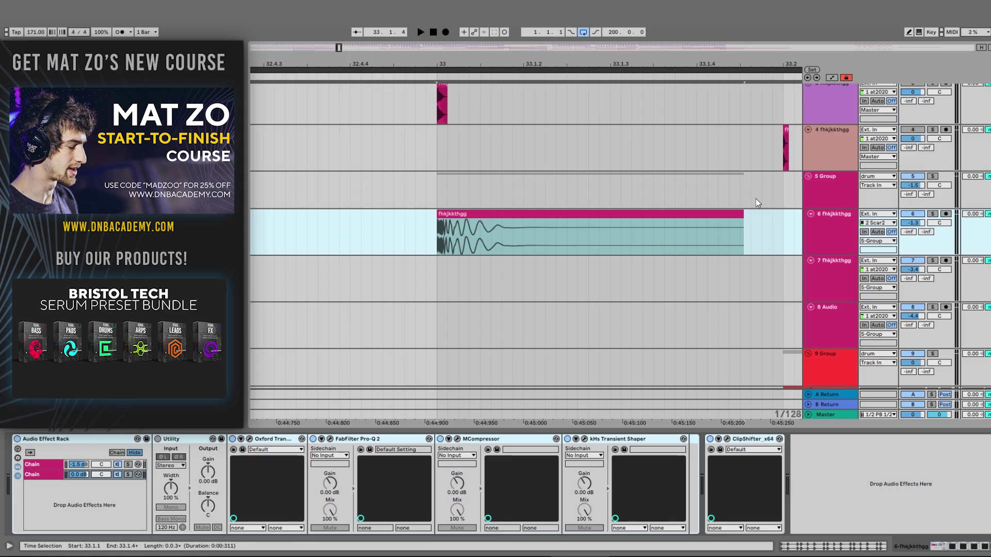
click(840, 237)
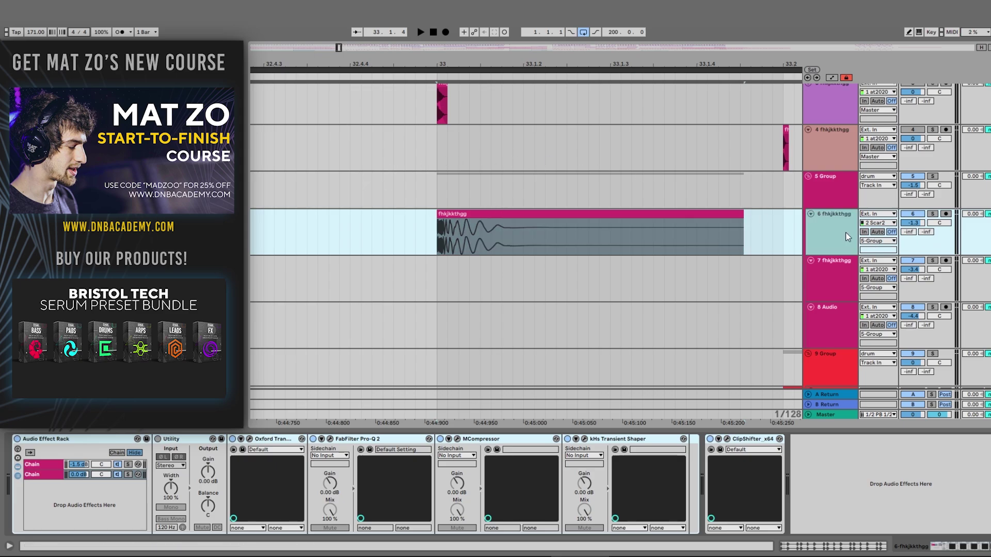
Step: Show the first chain of track 6's Audio Effect Rack and audition the track in solo from bar 33
click(48, 467)
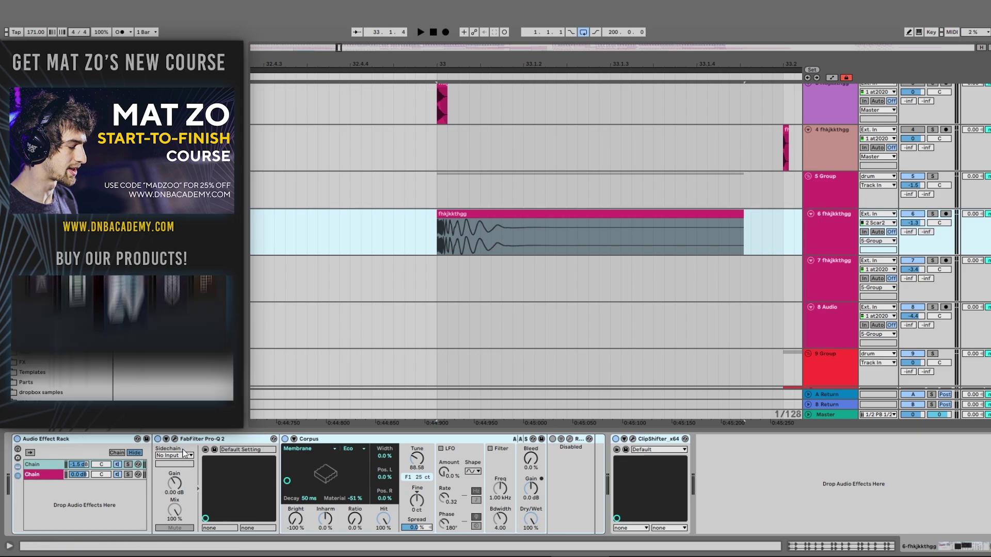
click(932, 214)
key(space)
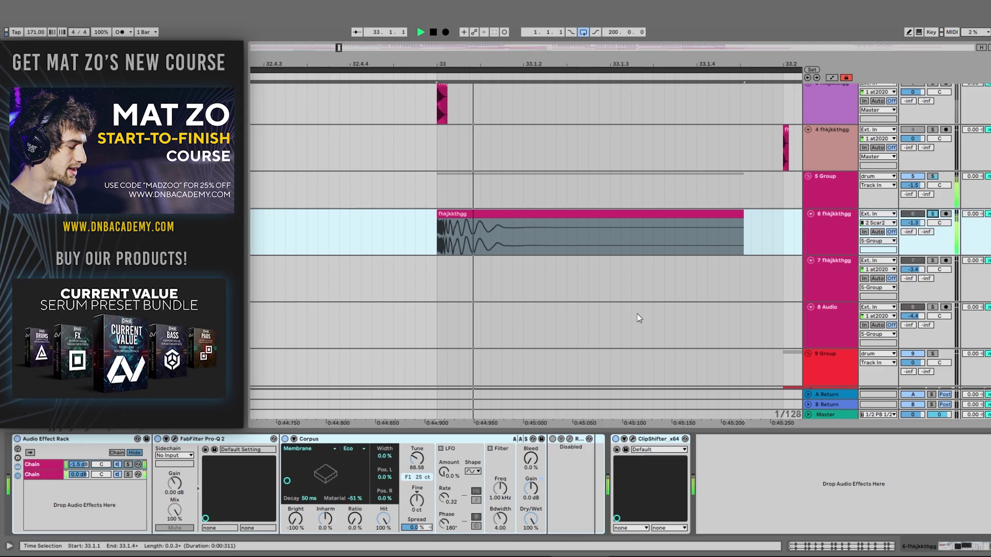
key(space)
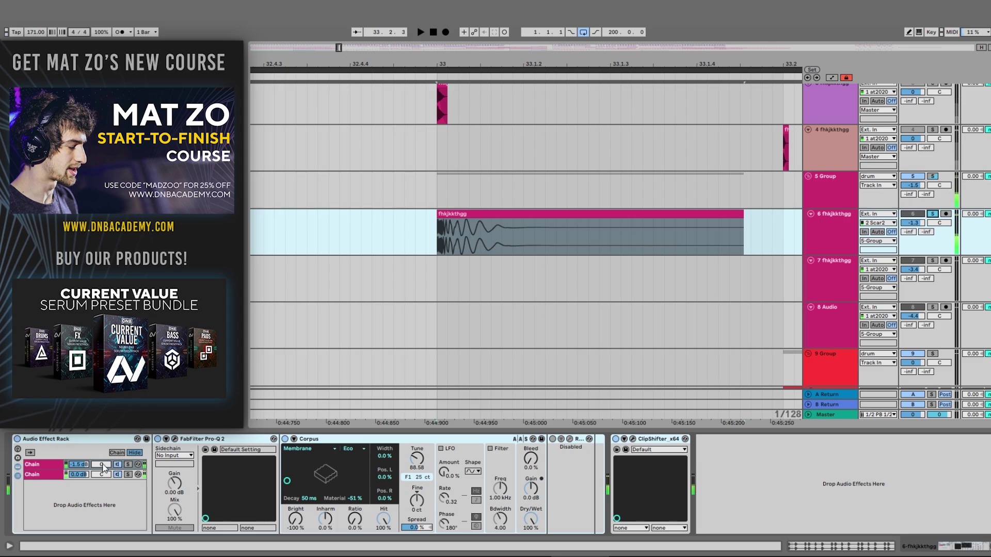
Step: Solo the first chain of the Audio Effect Rack and audition it from bar 33
click(105, 468)
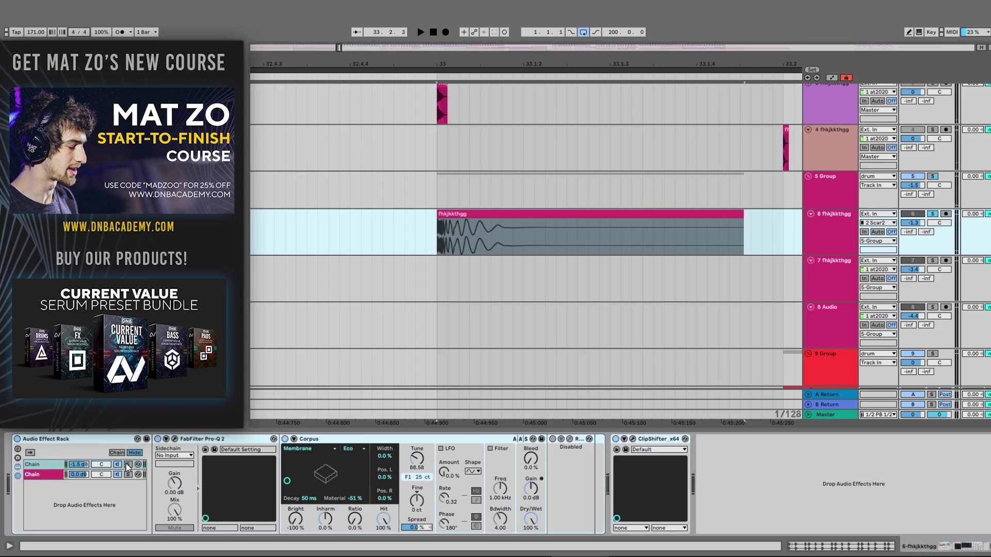
key(space)
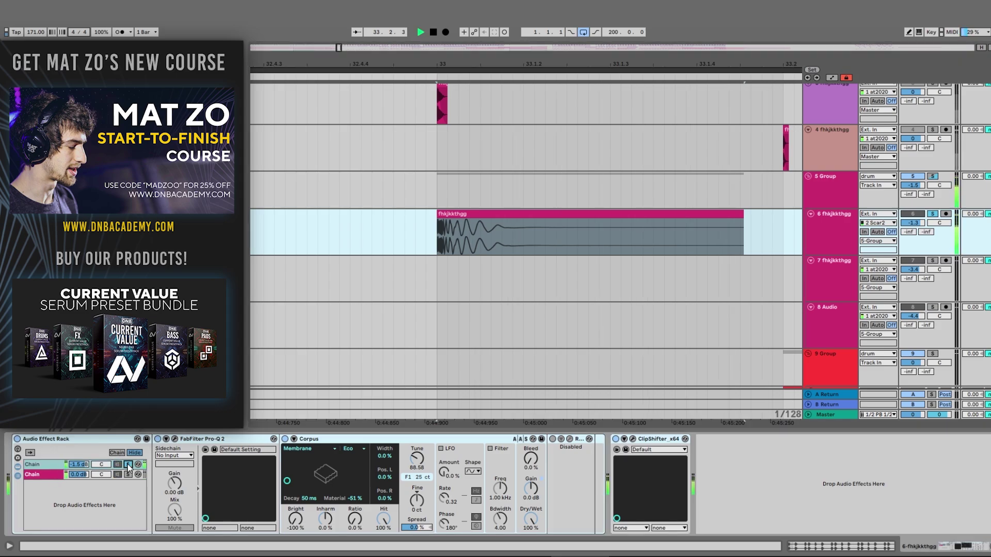
key(space)
Step: Solo the rack's second chain and audition it repeatedly from bar 33
click(128, 475)
key(space)
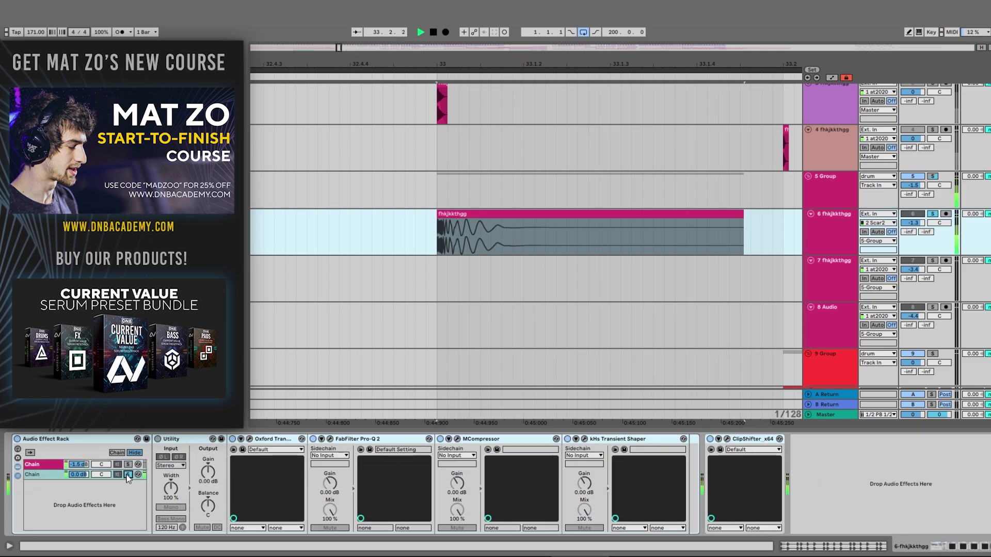
key(space)
key(space)
key(space)
Step: Return to the rack's first chain, solo it, and select its Corpus device
click(52, 475)
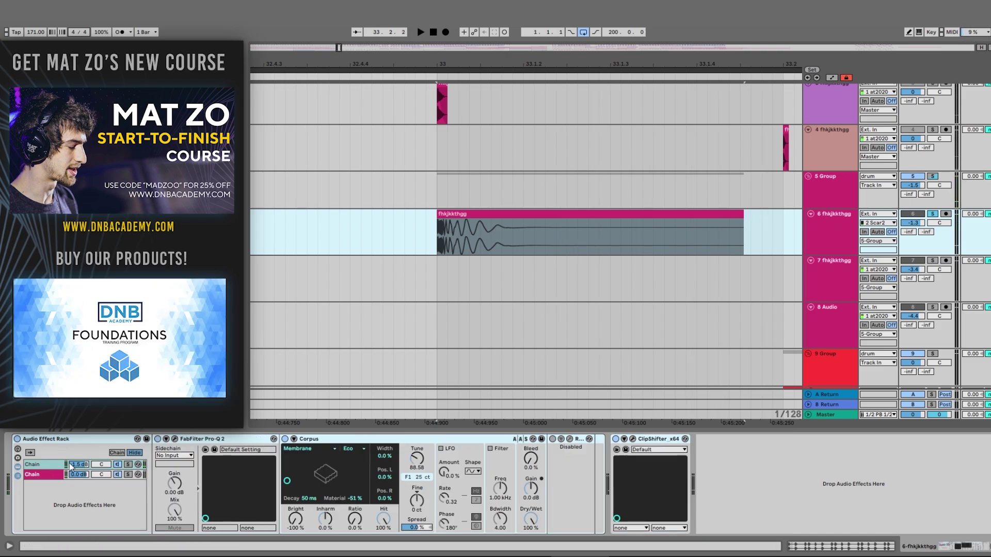
click(128, 465)
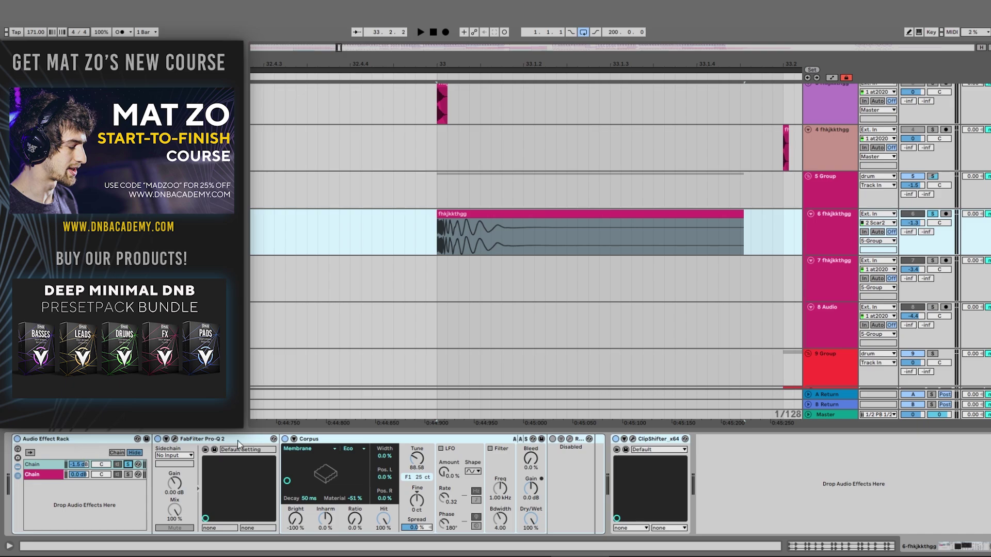
click(330, 439)
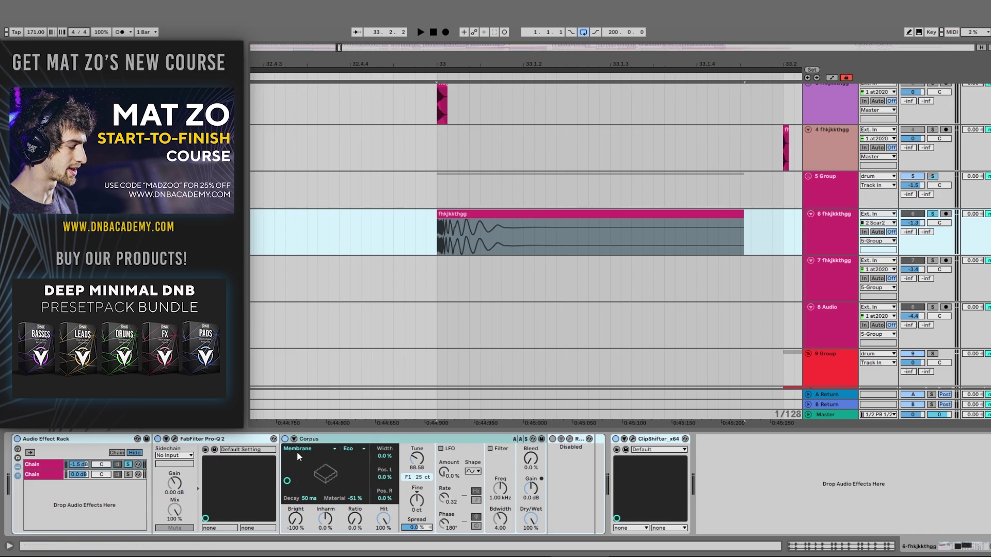
Step: View the second chain's devices, return to the first chain, and open its FabFilter Pro-Q 2 editor
click(35, 465)
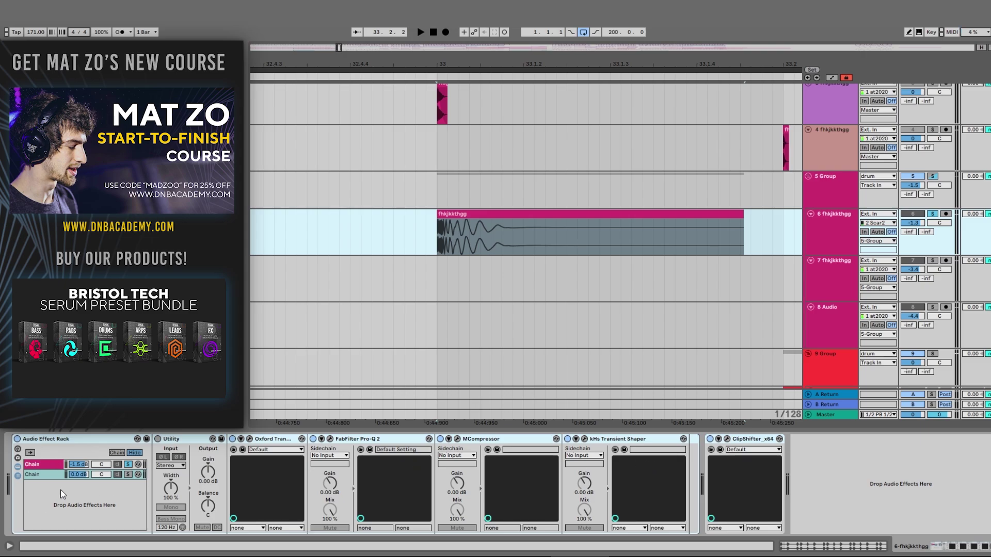
click(32, 473)
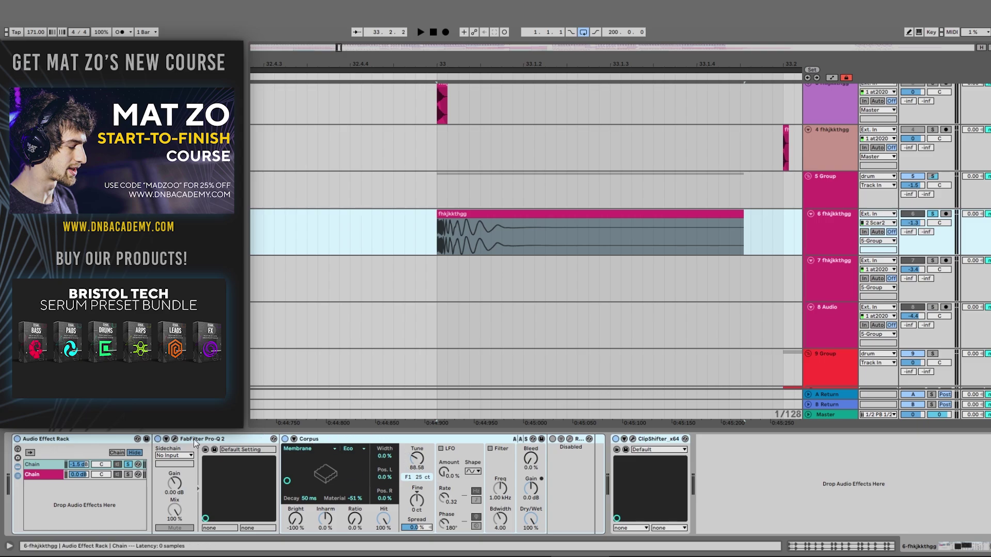
click(174, 440)
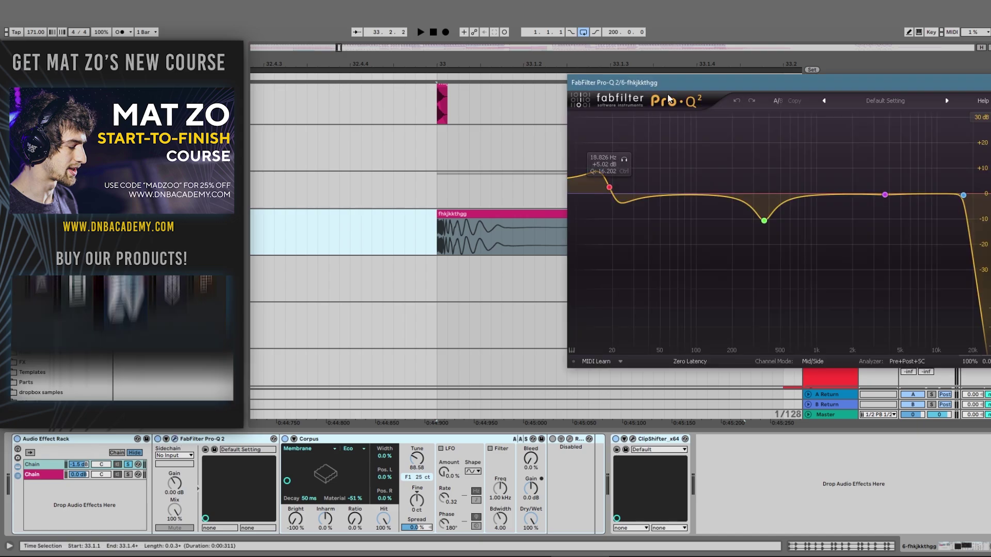
Step: Inspect the FabFilter Pro-Q 2 bands, hide the editor, and play the drums with the 6 fhkjkkthgg kick track's solo cleared
mouse_move(611, 194)
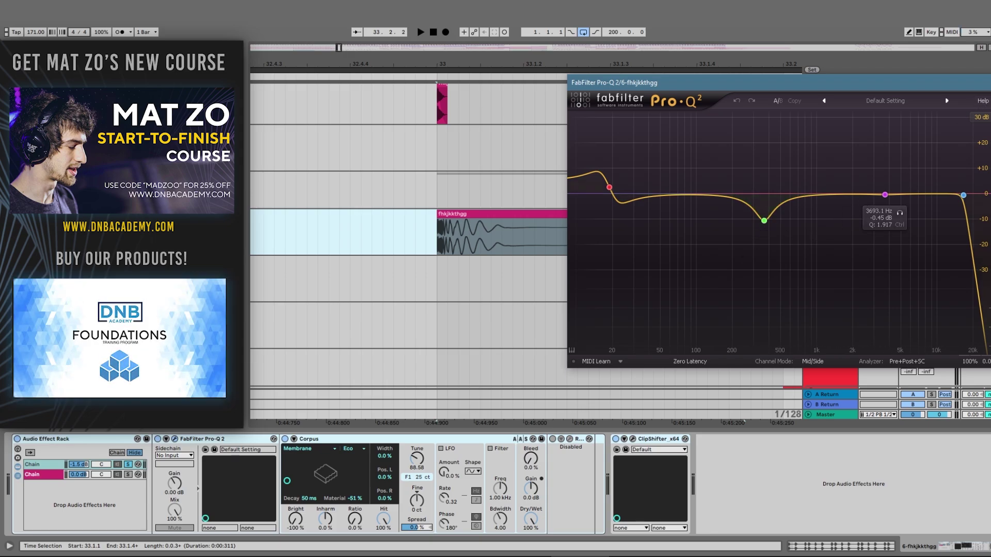
key(ctrl+alt+p)
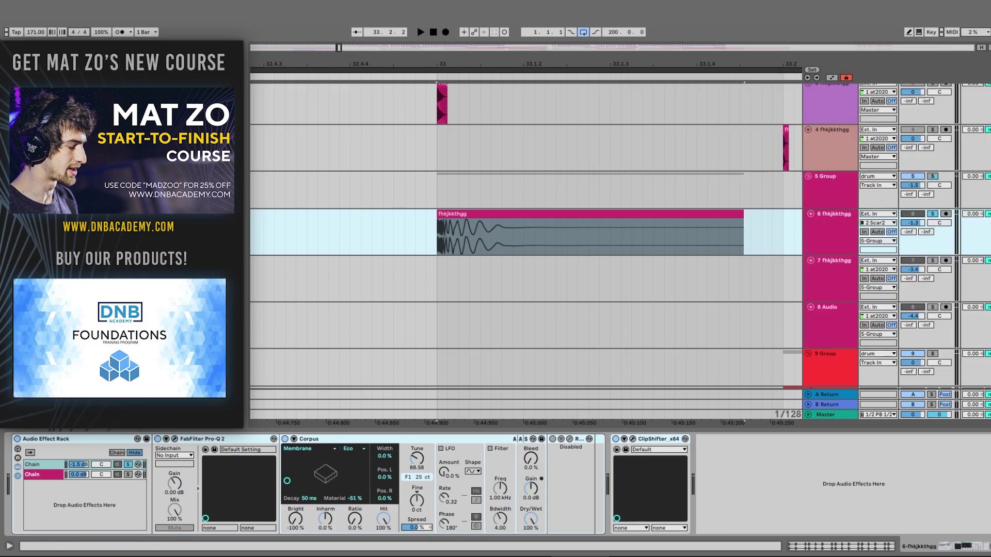
click(934, 207)
click(933, 176)
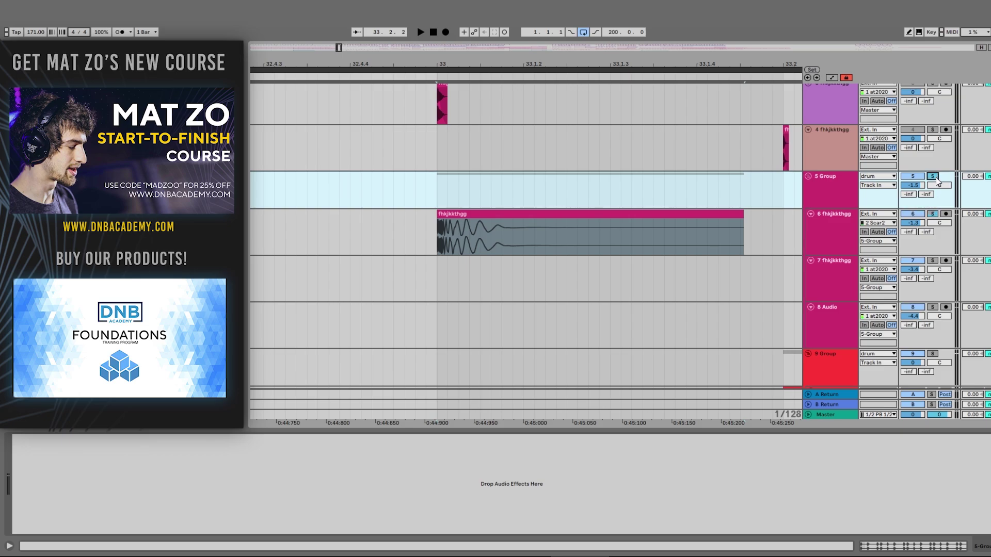
key(space)
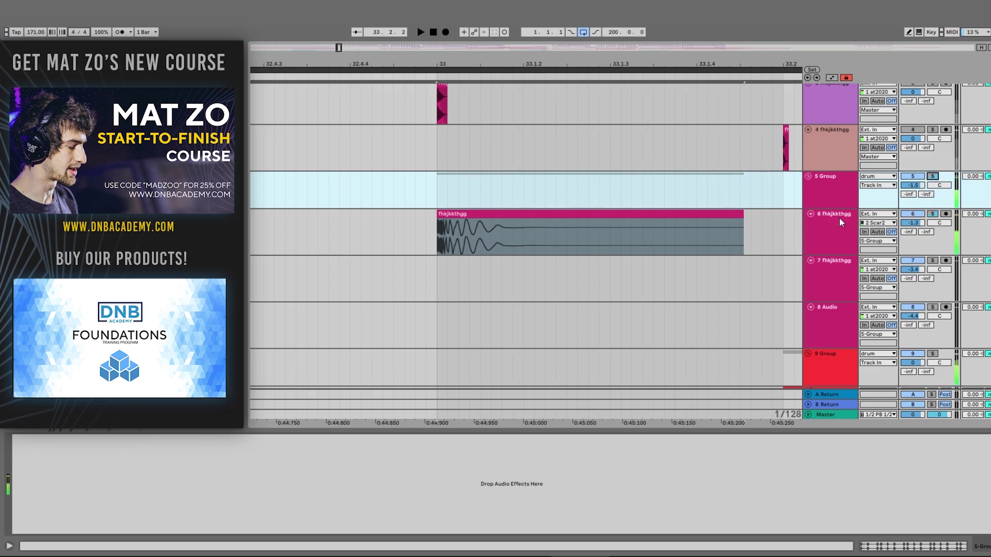
Step: Clear the kick rack's chain solo and compare the kick group soloed against the full mix from bar 33
click(933, 214)
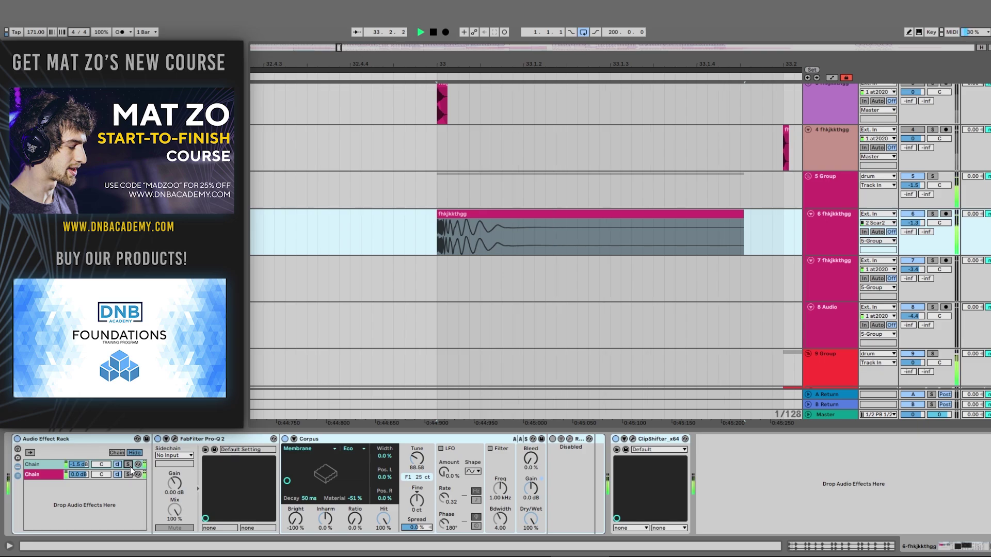
click(933, 177)
click(932, 177)
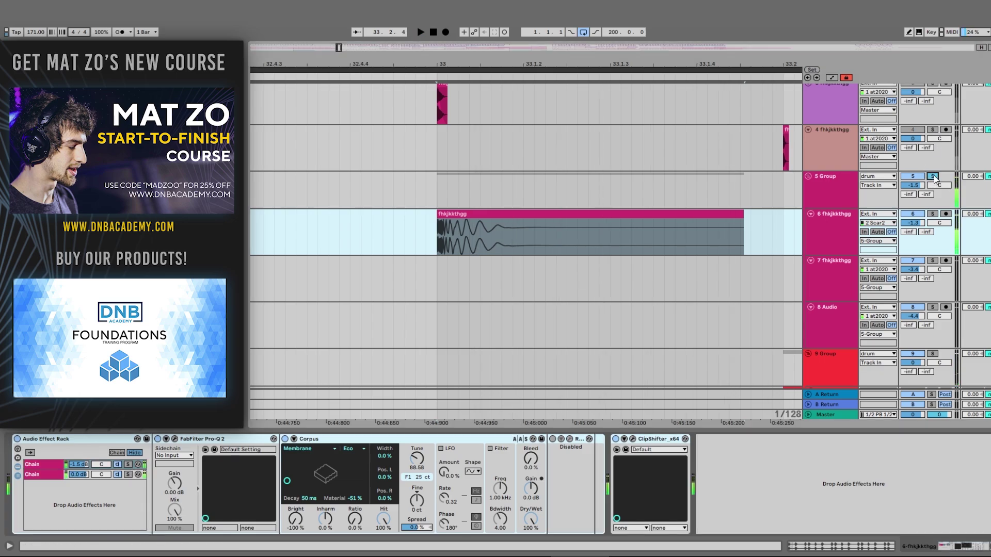
key(minus)
key(minus)
key(minus)
key(minus)
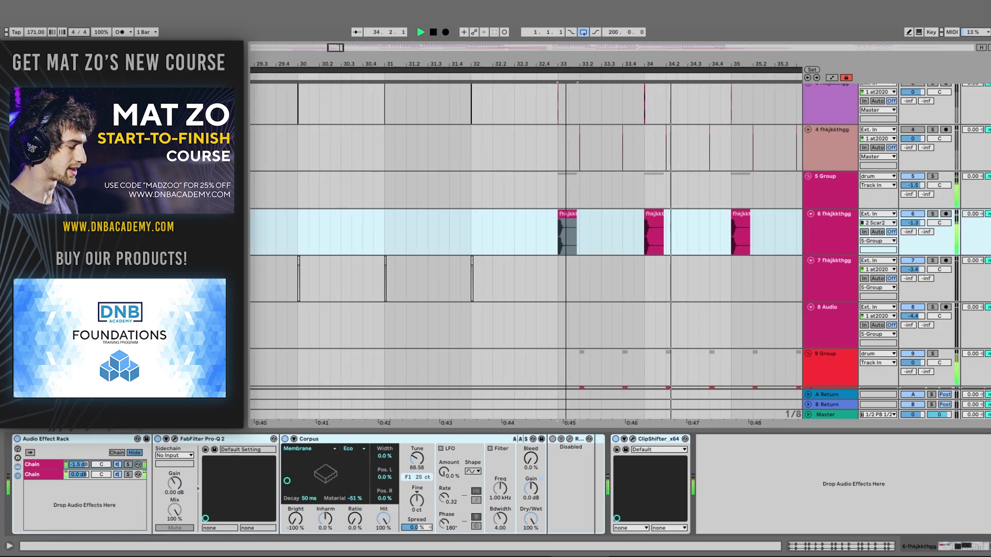
key(space)
Step: Select the 10 Audio track and examine its first N2516 clip at 33.2 up close
scroll(603, 163, down, 5)
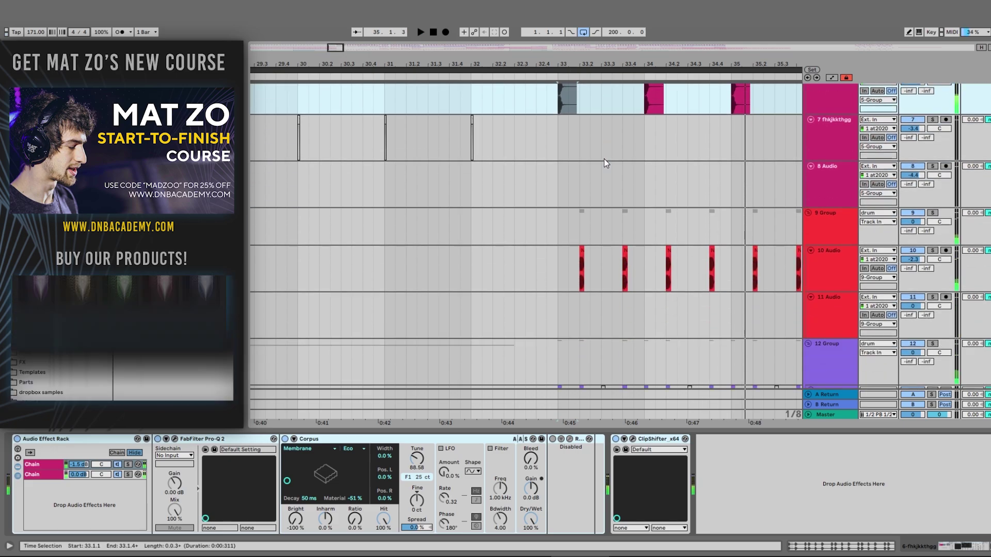
click(836, 258)
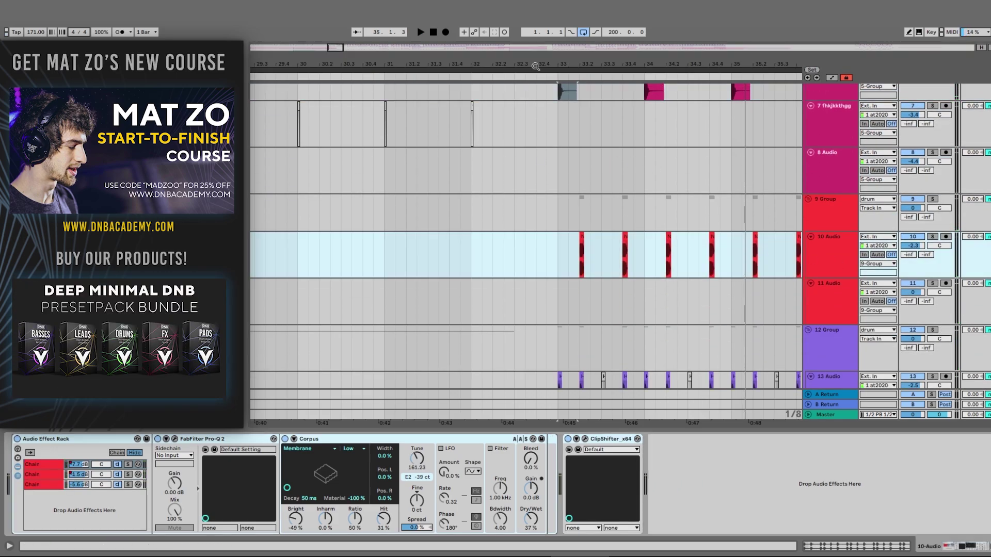
drag(563, 61, 451, 197)
click(488, 243)
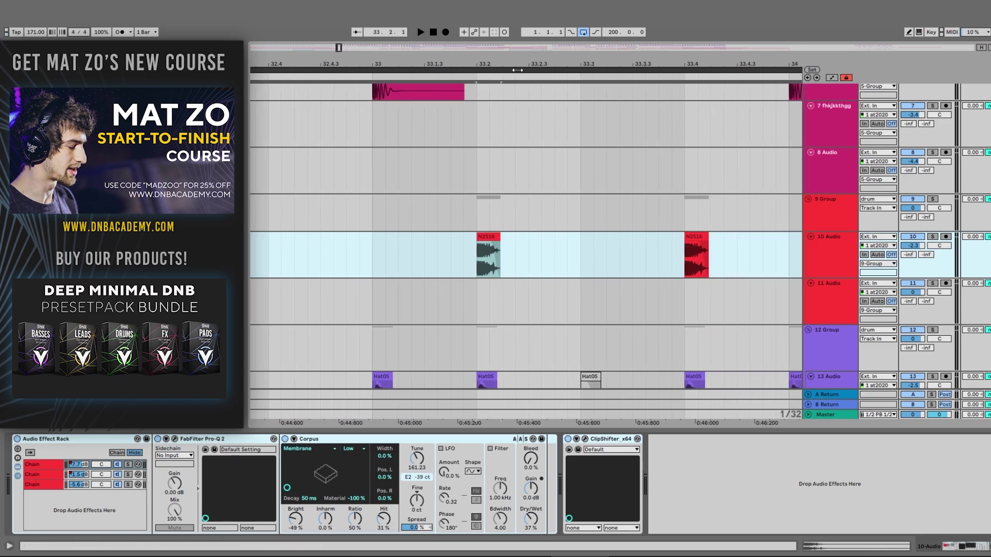
key(plus)
key(plus)
key(plus)
click(455, 238)
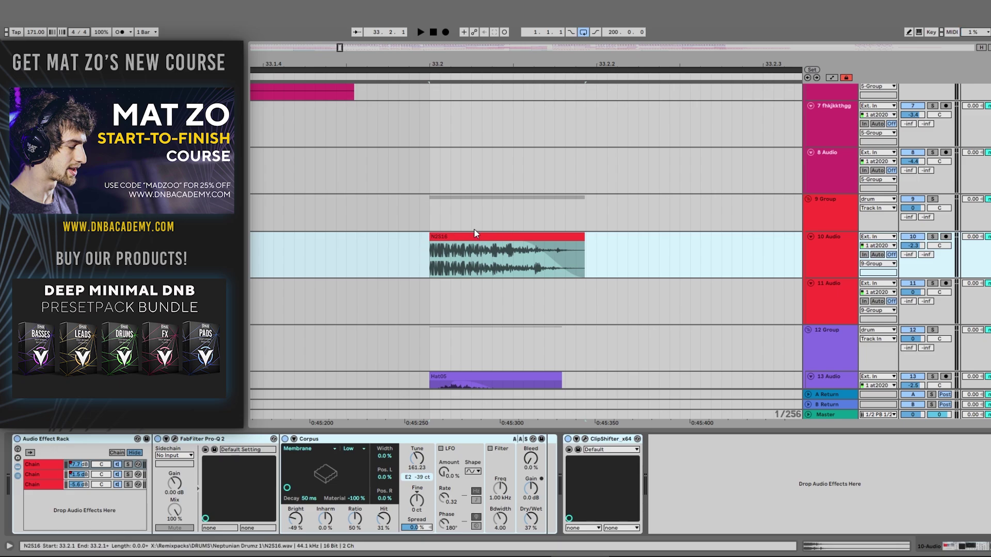
click(441, 67)
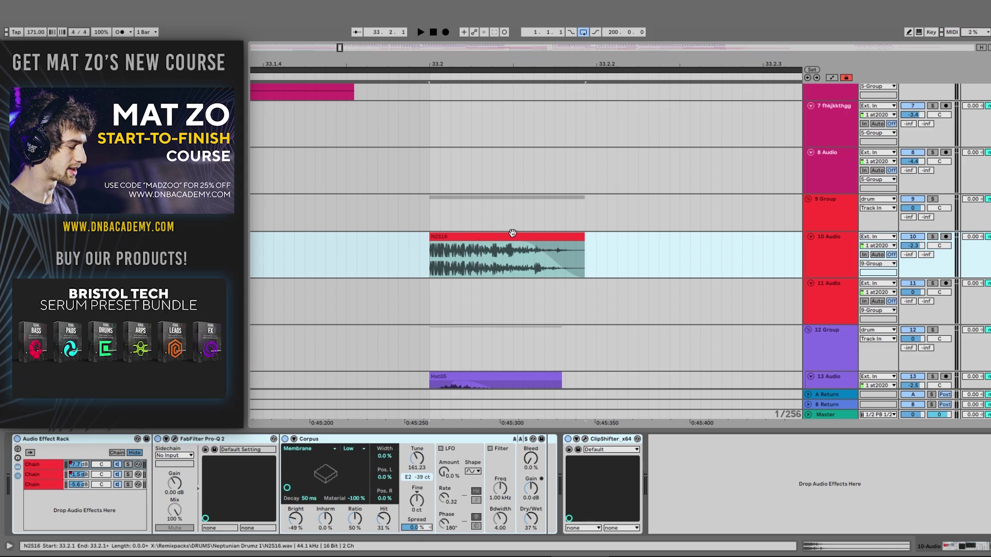
Step: View the second chain's devices in the 10 Audio rack, return to the first chain, and audition it soloed
click(51, 474)
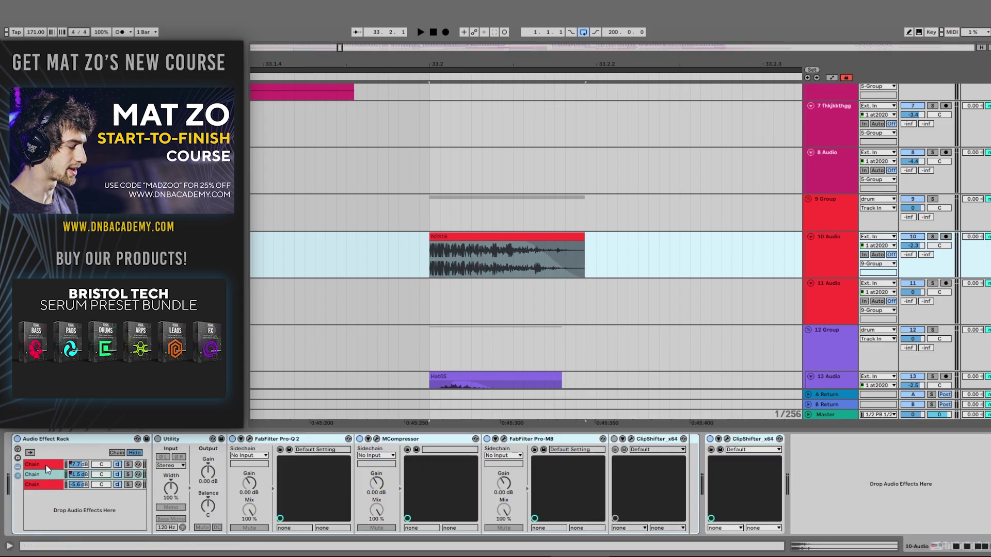
click(48, 466)
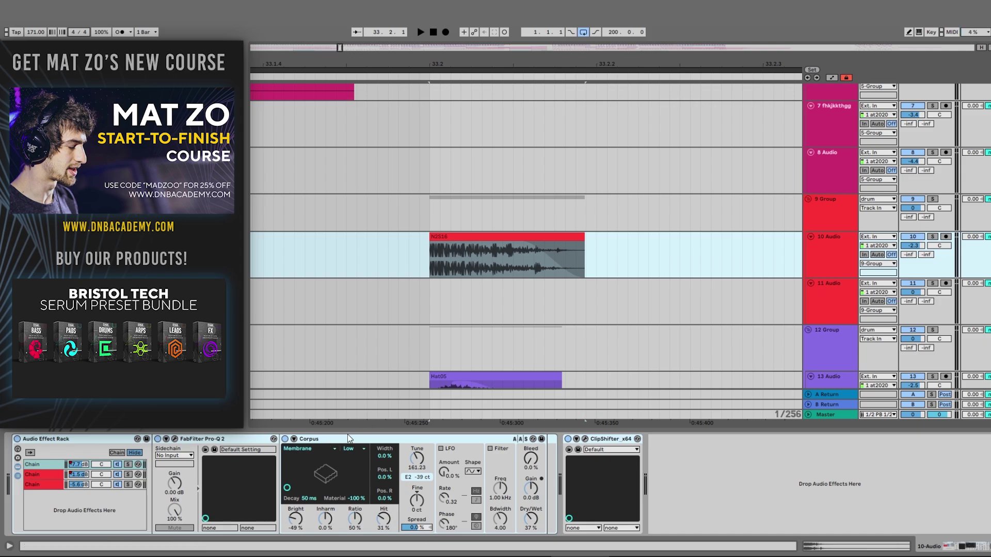
click(933, 237)
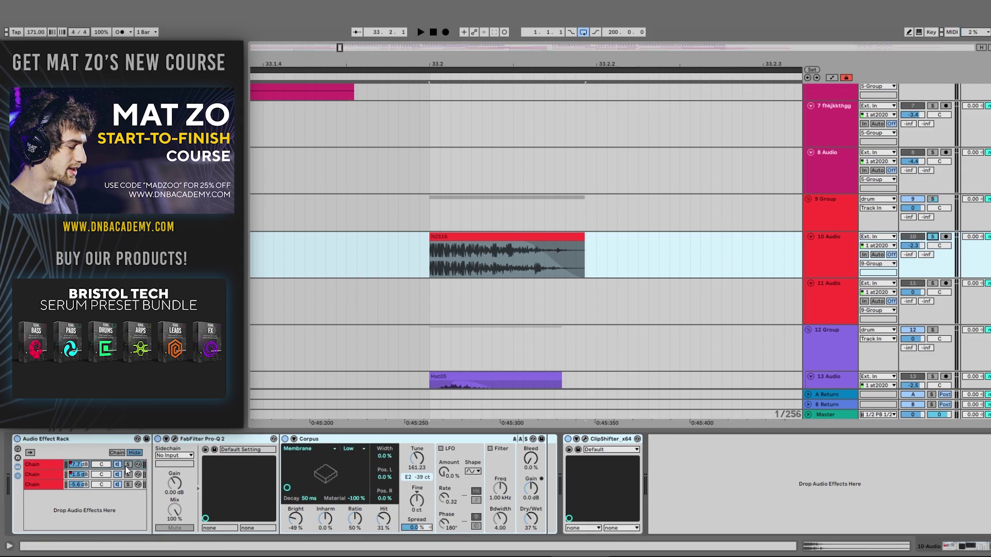
click(128, 465)
key(space)
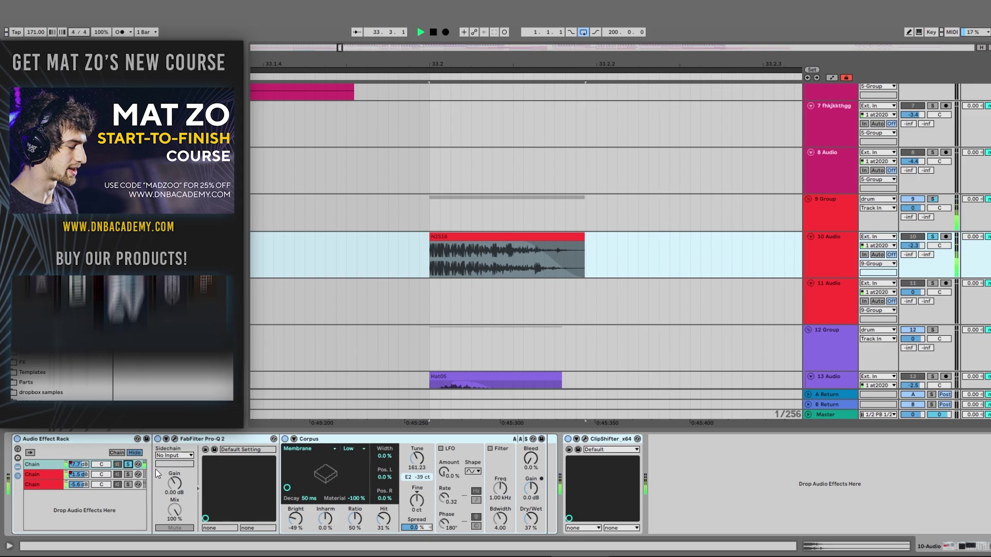
Step: Solo the second chain of the 10 Audio rack and inspect its MCompressor settings
click(128, 474)
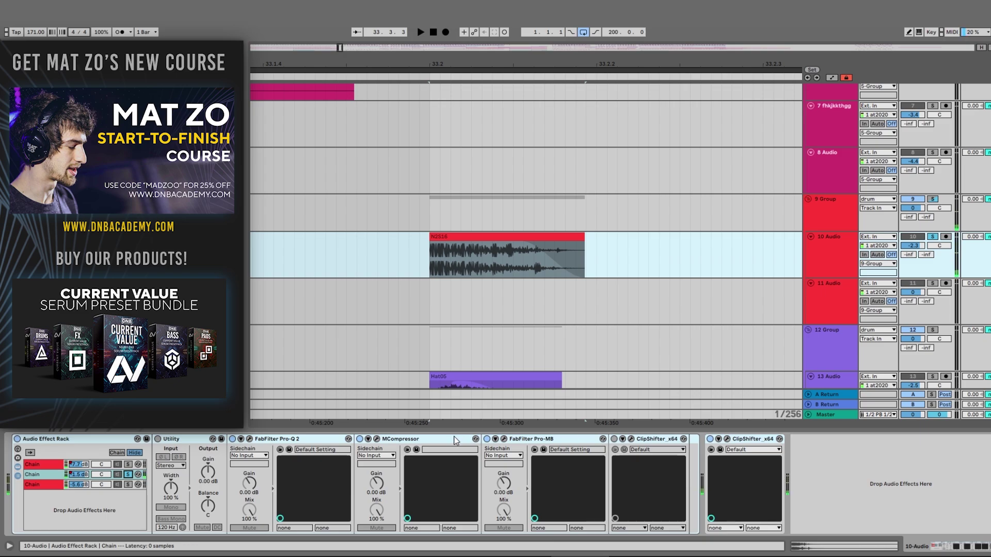
click(377, 439)
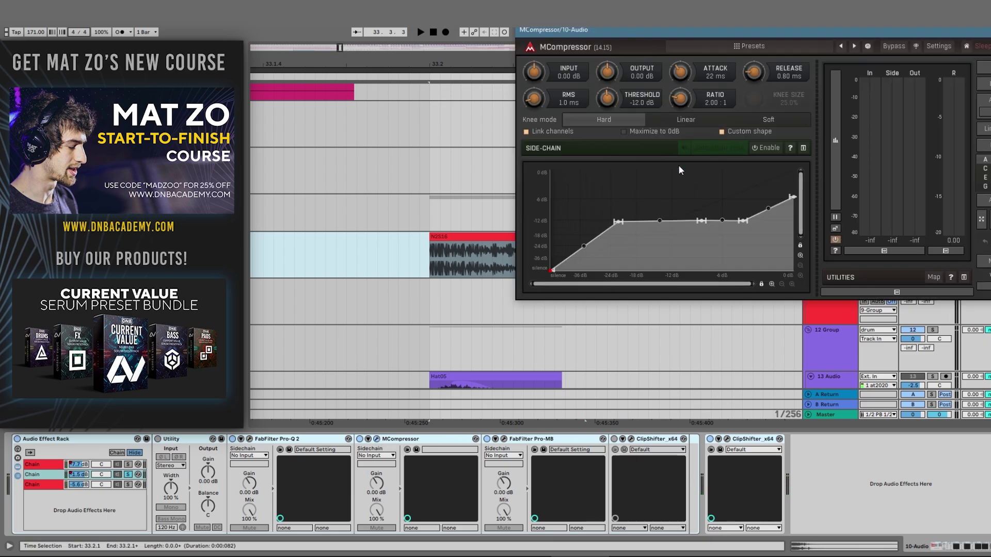
click(377, 440)
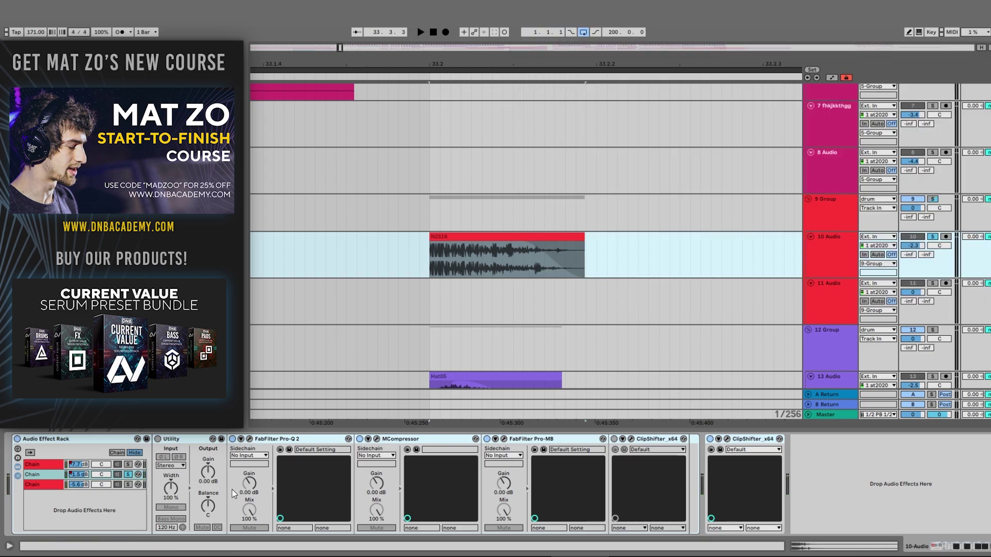
Step: Show the third chain's devices and audition the soloed 10 Audio track with all three rack chains active
click(62, 486)
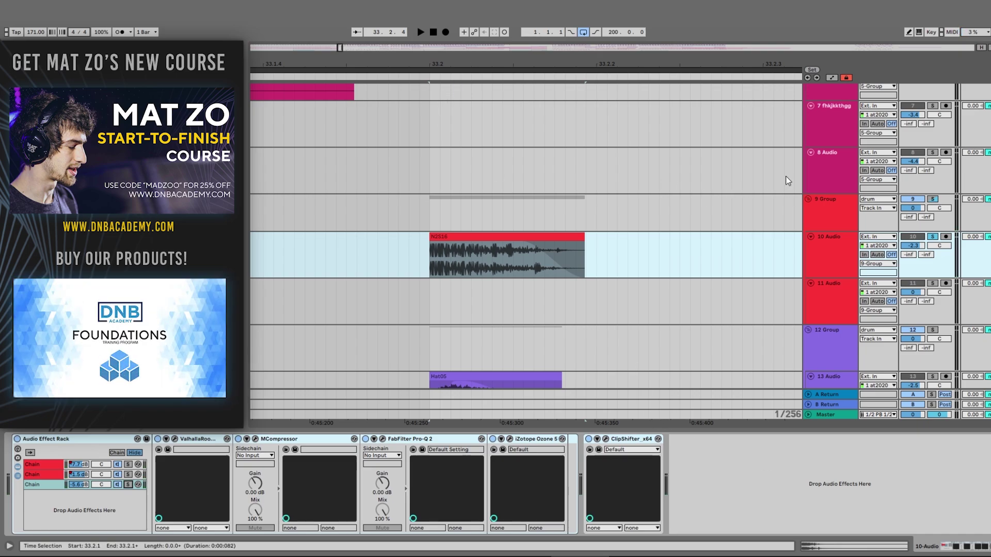
key(space)
key(space)
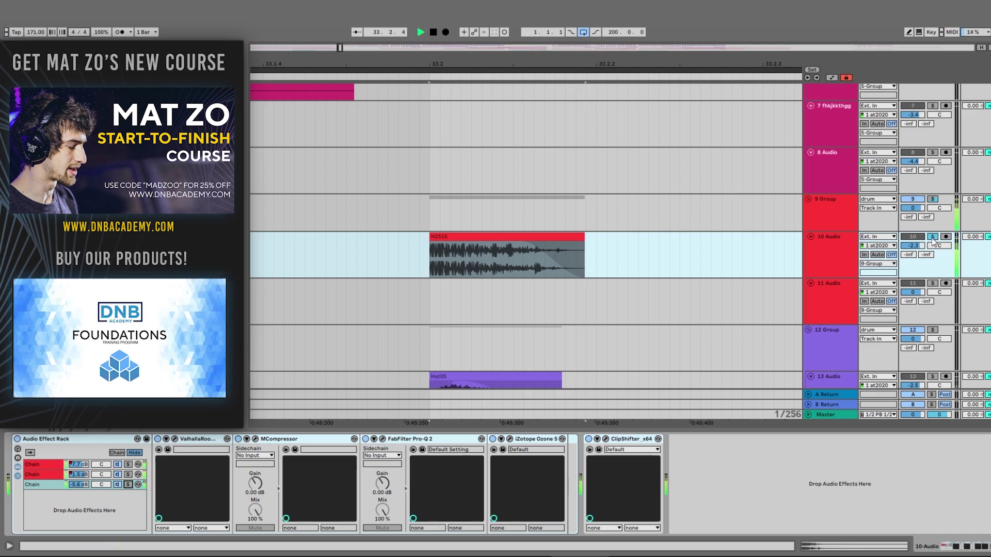
Step: Compare the parallel chains of the 10 Audio rack by soloing them in turn during playback
click(128, 464)
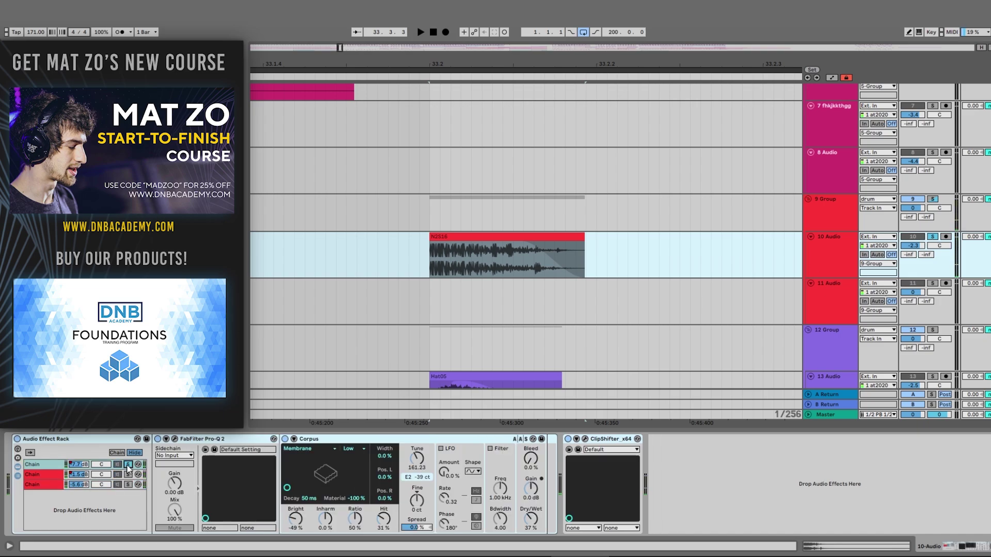
key(space)
click(128, 485)
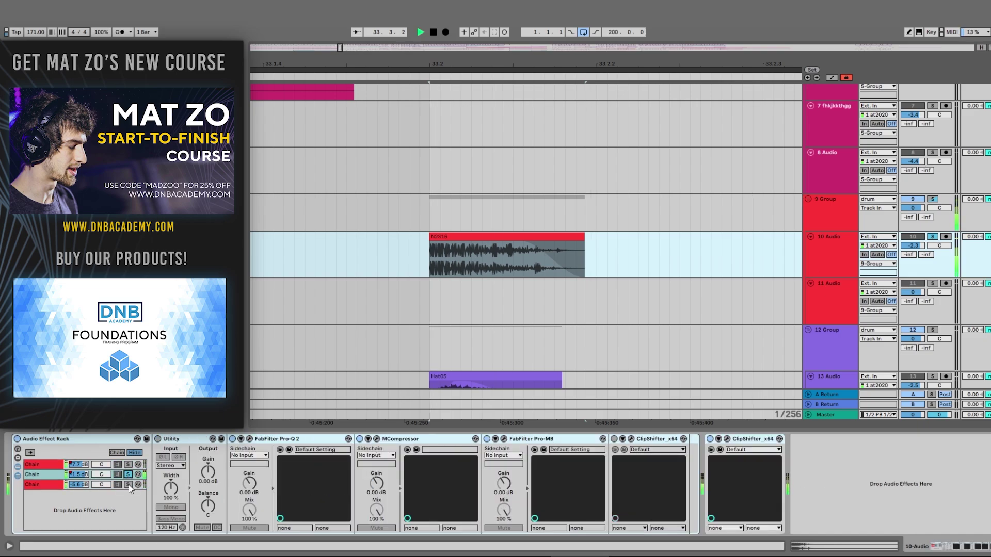
key(space)
Step: Play the 10 Audio track with all its chains active, then clear its solo and hear it in the full mix
key(space)
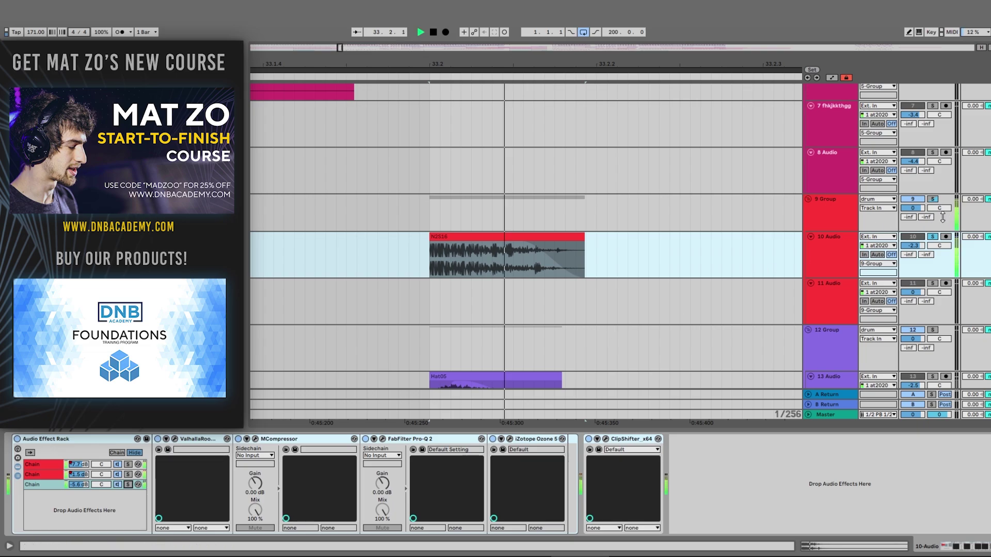
key(space)
key(space)
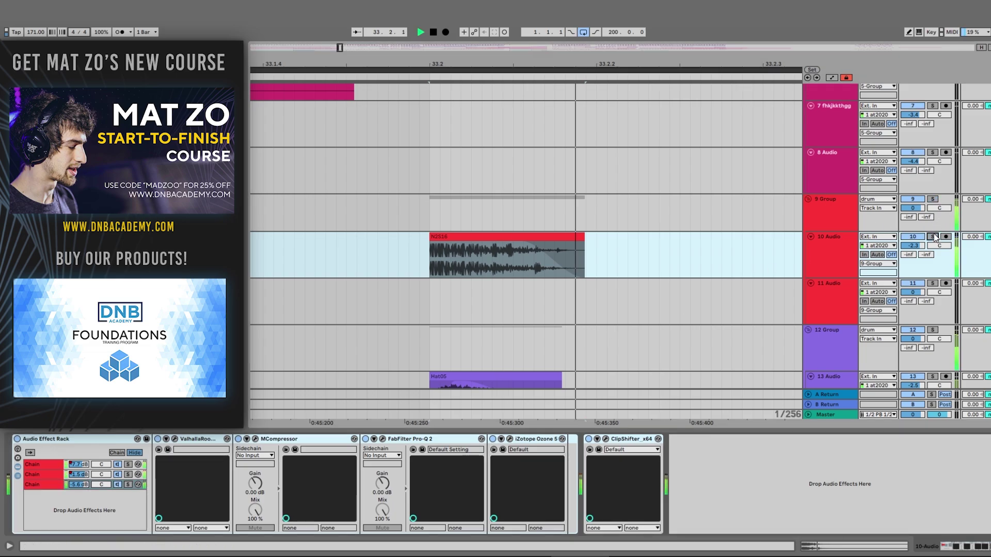
key(space)
Step: Select the 13 Audio hi-hat track and bring its Hat05 clips and the other 12 Group tracks into view
key(minus)
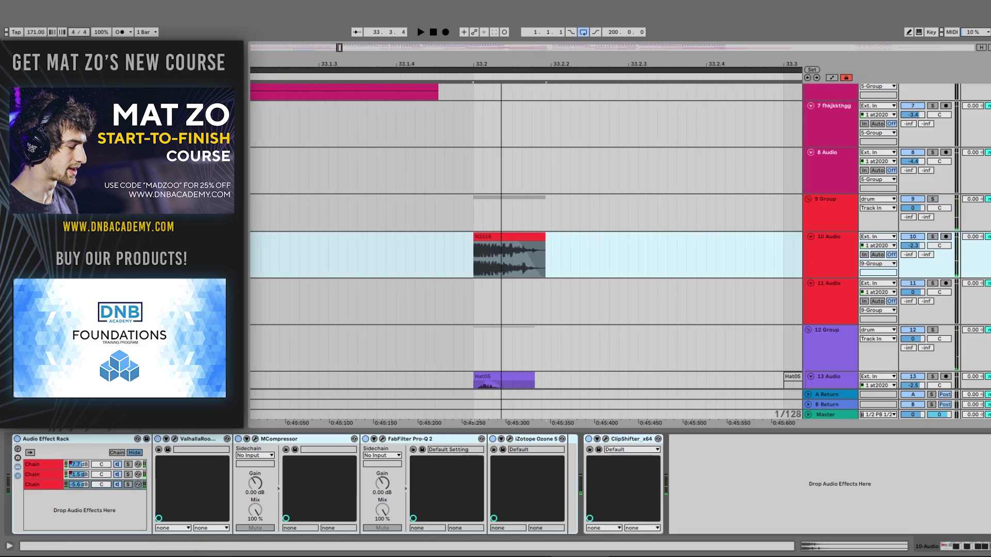
scroll(543, 203, down, 3)
scroll(544, 202, down, 1)
click(839, 252)
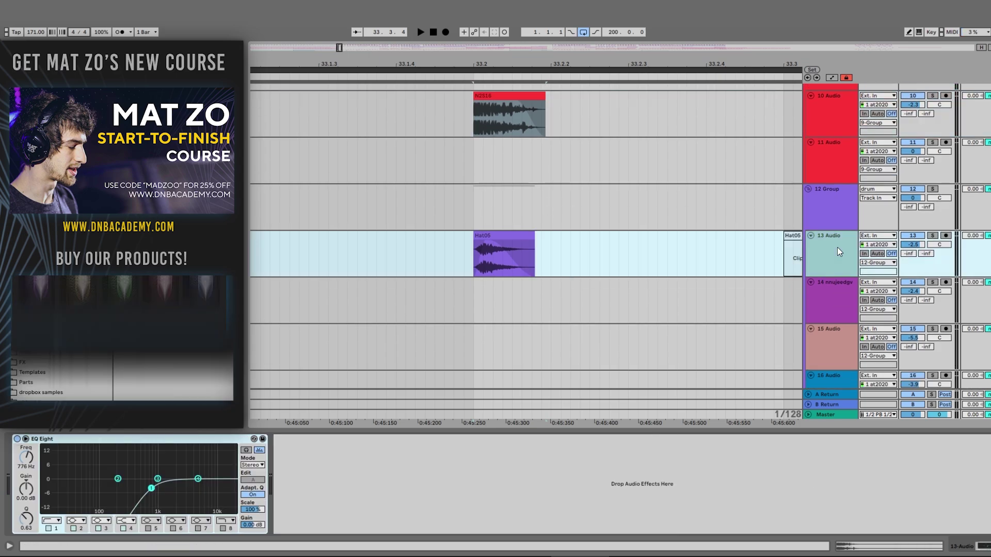
key(minus)
key(minus)
key(minus)
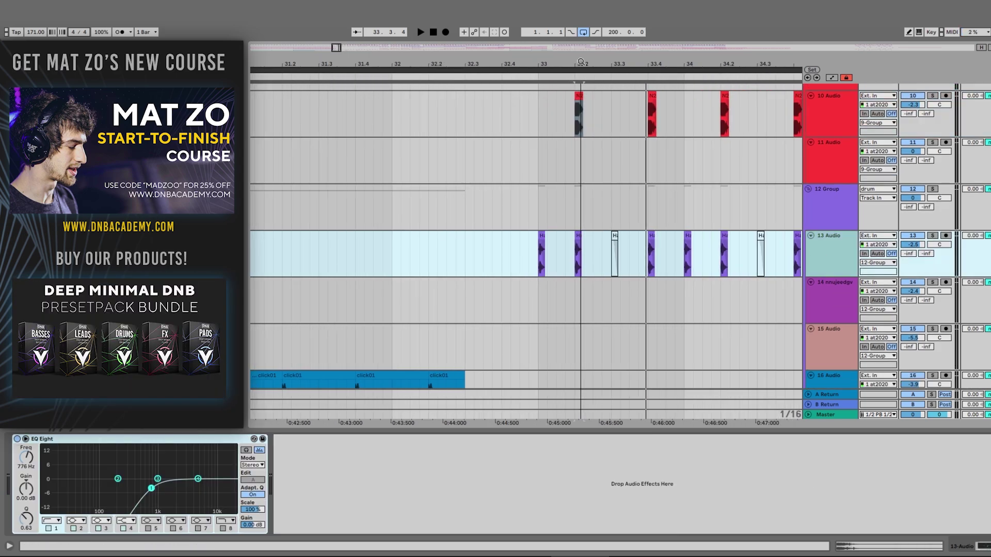
scroll(655, 198, down, 1)
scroll(655, 199, down, 2)
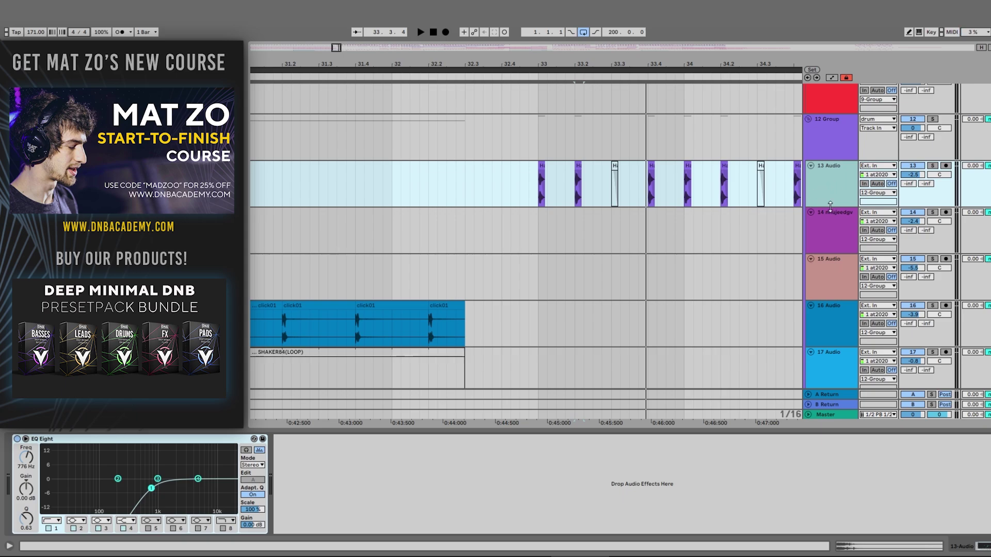
Step: Set the playback start to 33.1.1 and audition the 12 Group hats, toggling the group's solo
click(537, 196)
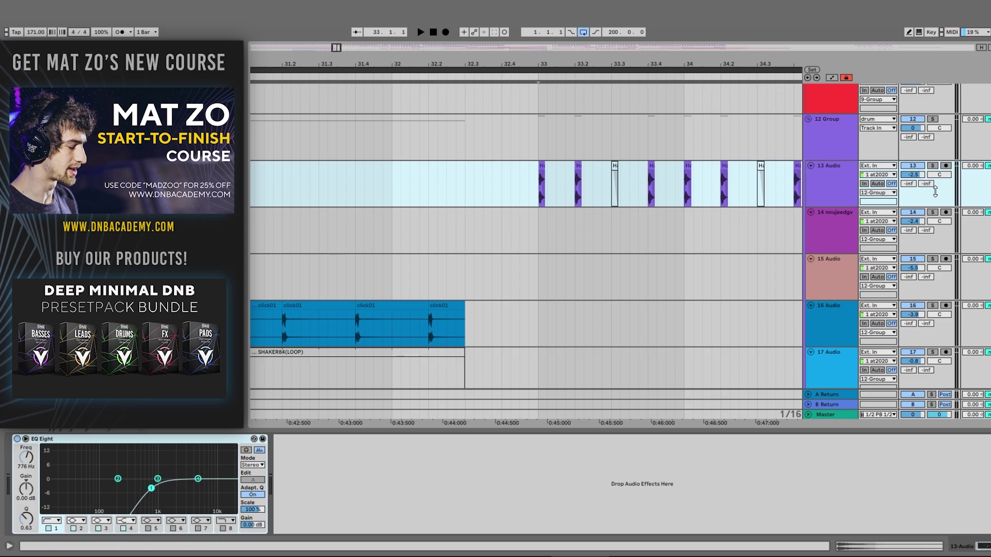
click(933, 119)
key(space)
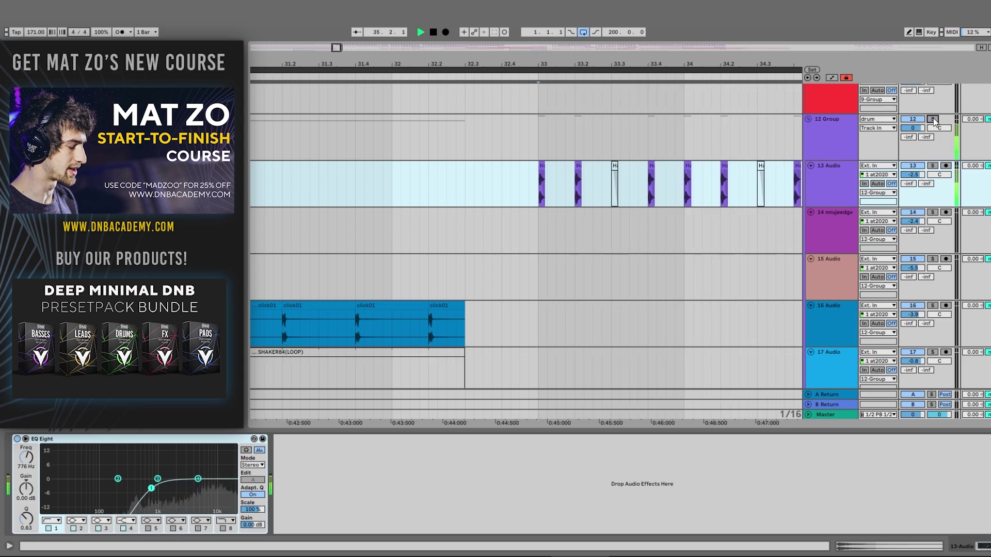
Step: Compare the mix from bar 33 with the 13 Audio hi-hat track deactivated and reactivated
key(minus)
key(minus)
key(minus)
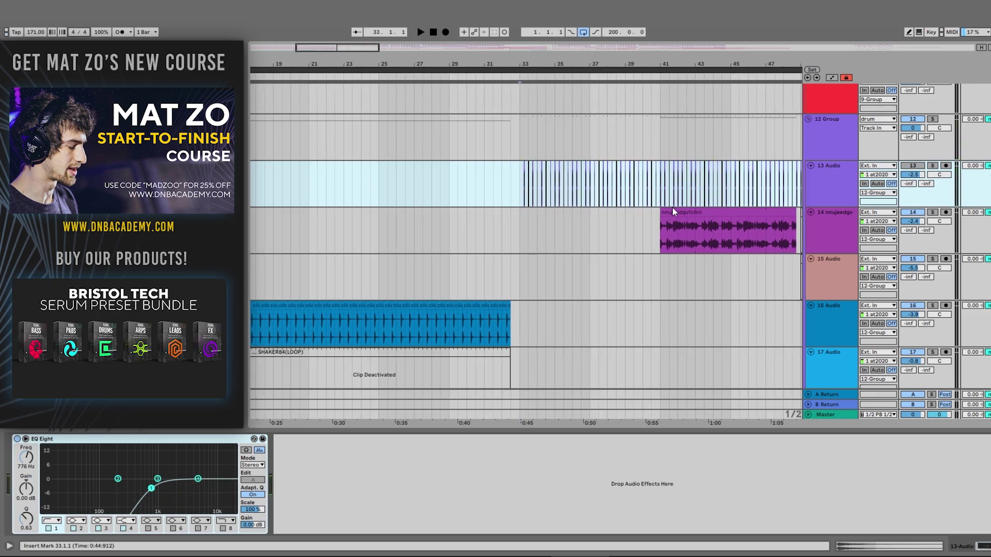
key(space)
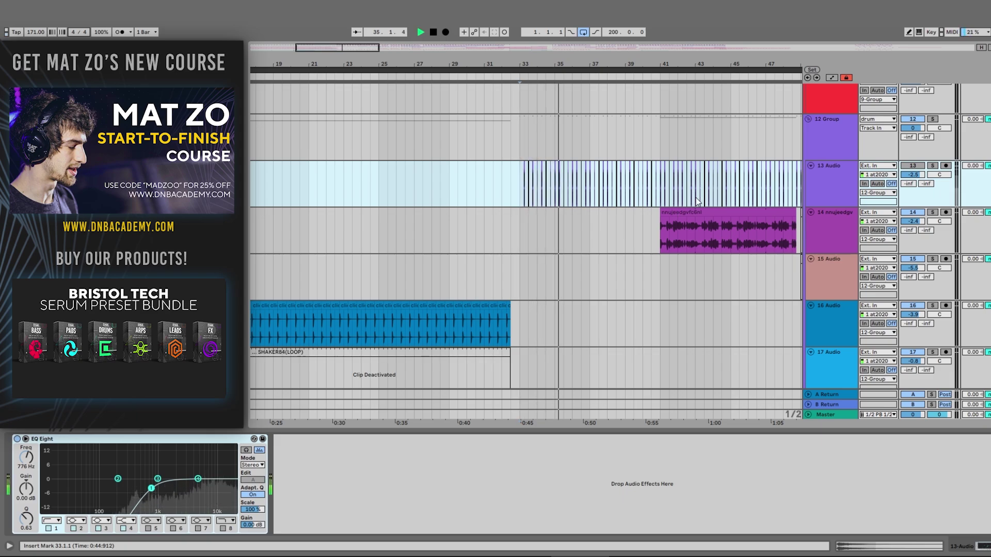
key(space)
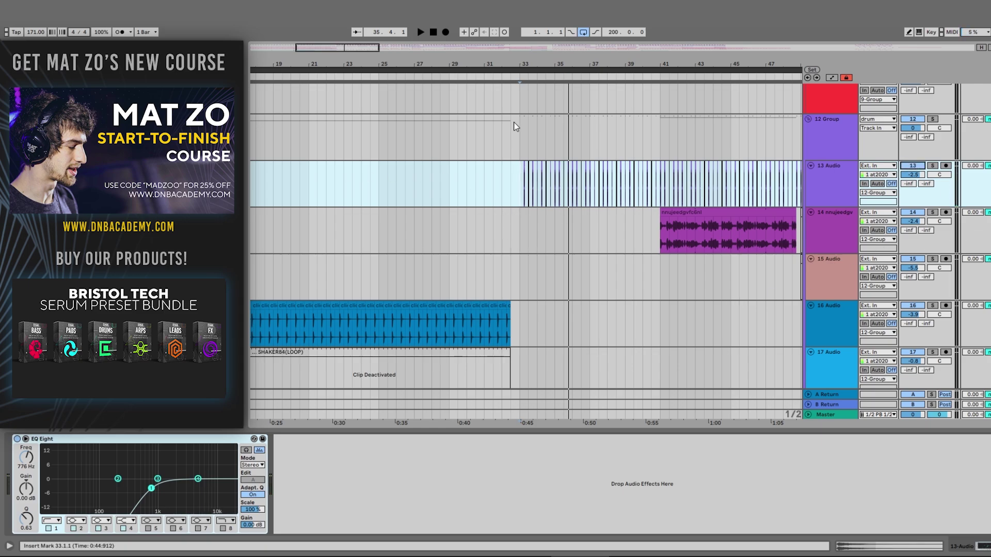
drag(521, 65, 500, 156)
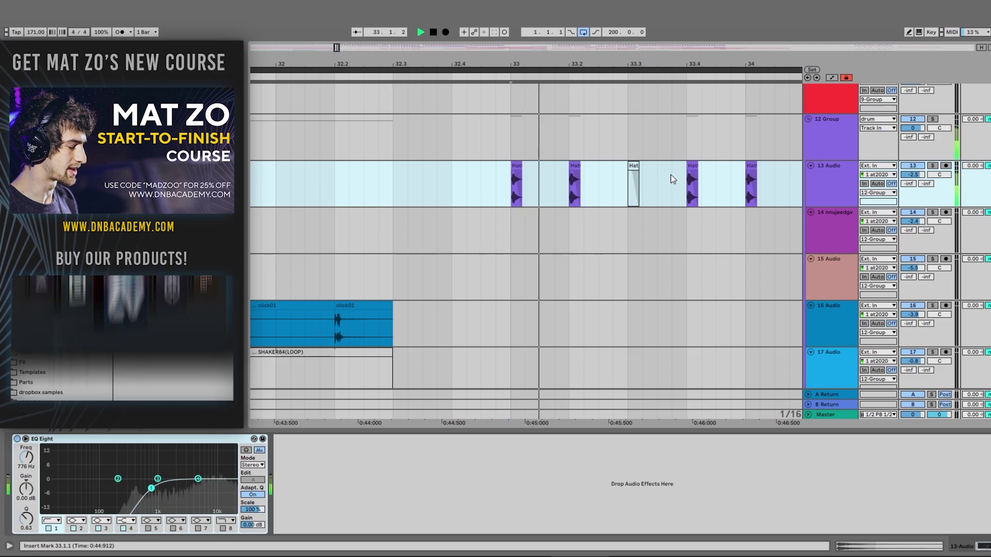
Step: Play the mix onward from bar 33 and place the insert marker at 41.1.1 on the 14 nnujeedgv track
key(space)
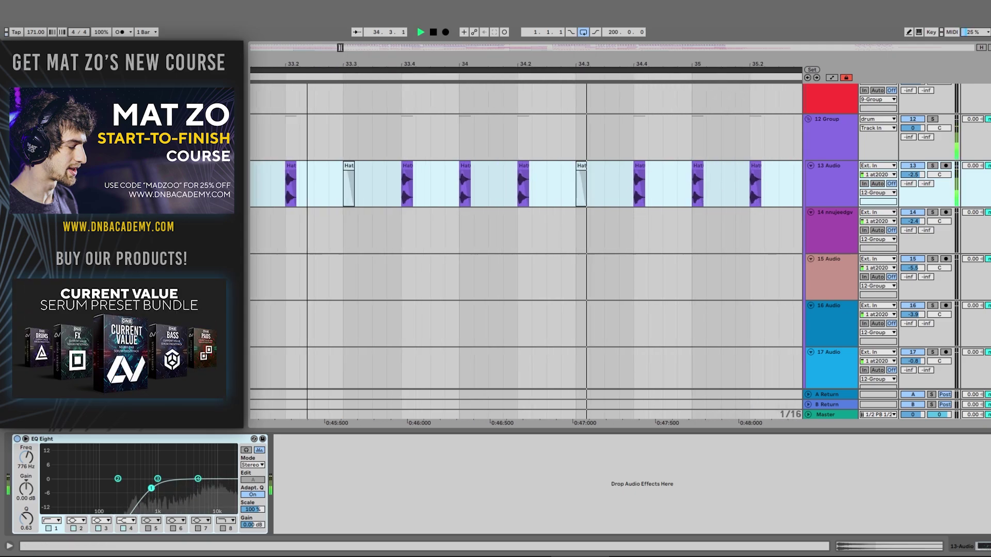
drag(592, 63, 468, 71)
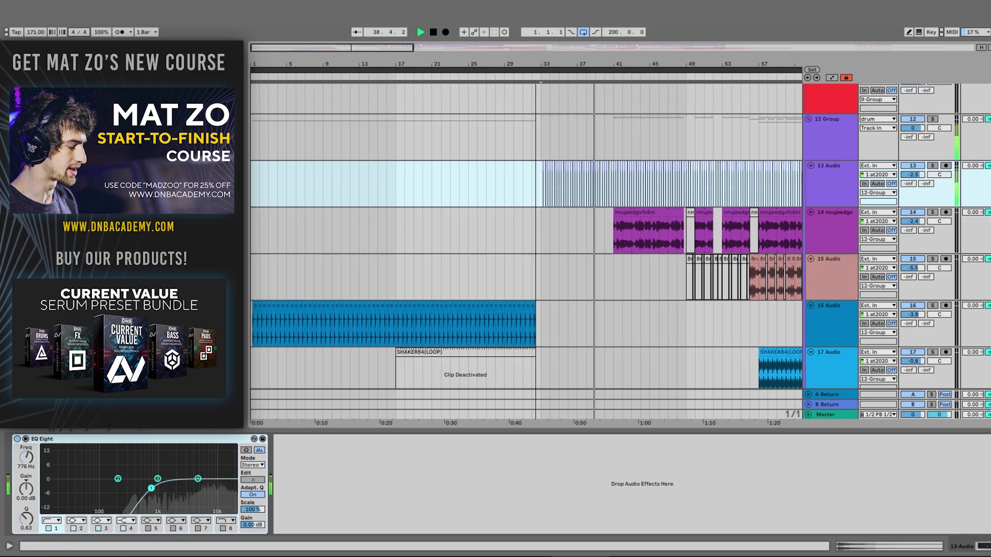
drag(448, 64, 416, 71)
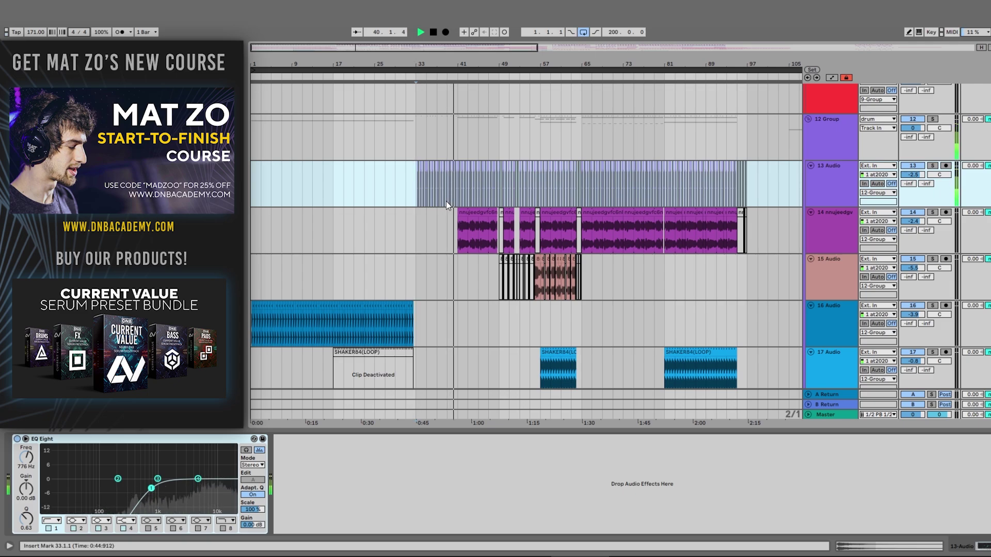
scroll(450, 212, up, 5)
scroll(450, 211, down, 3)
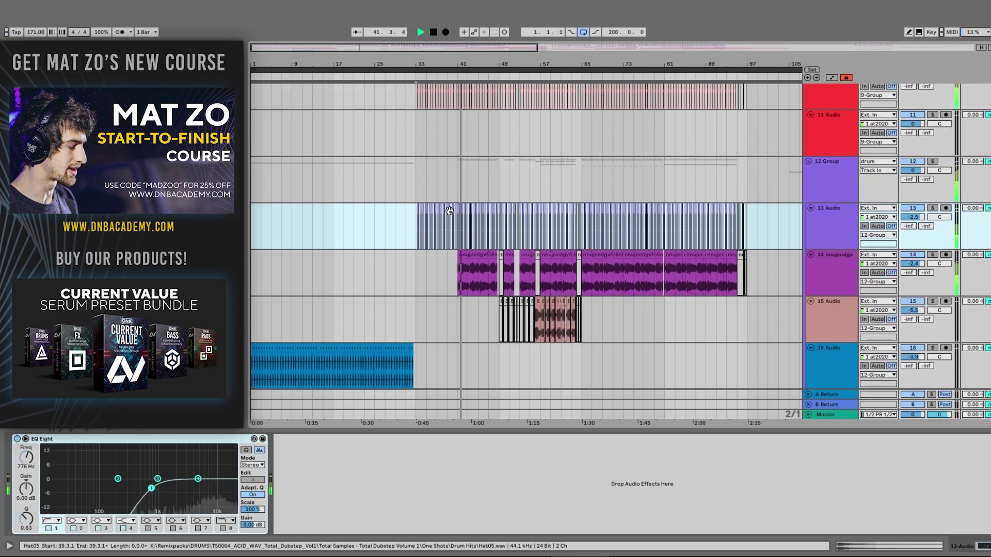
click(459, 281)
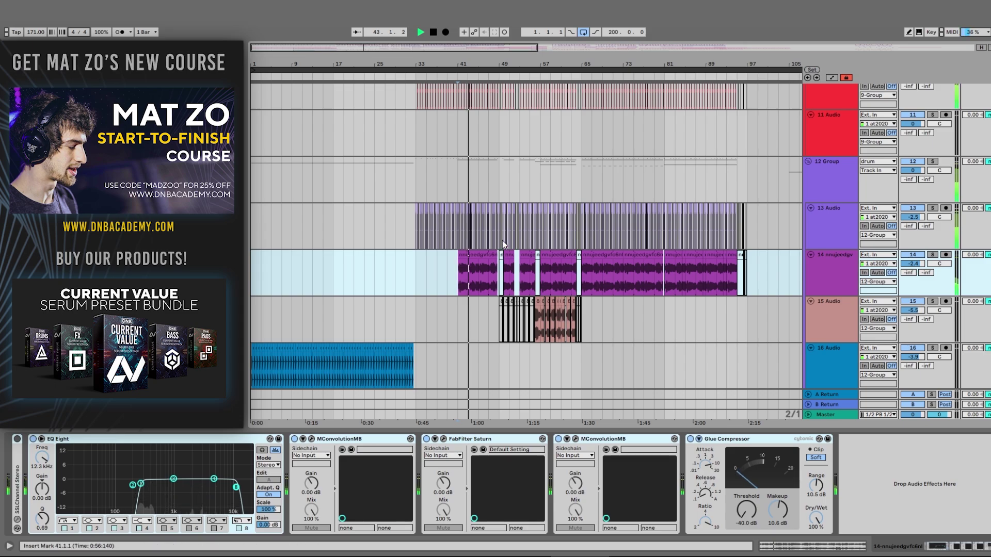
Step: Select the nnujeedgvfc6nl clip at bar 41, solo the 14 nnujeedgv track and play it
drag(477, 52, 466, 124)
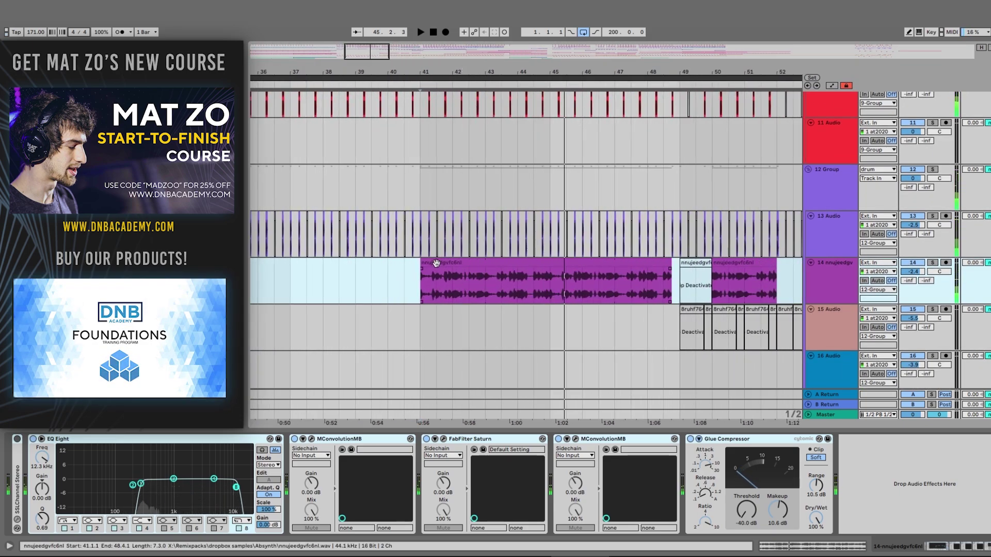
click(488, 266)
click(933, 264)
key(space)
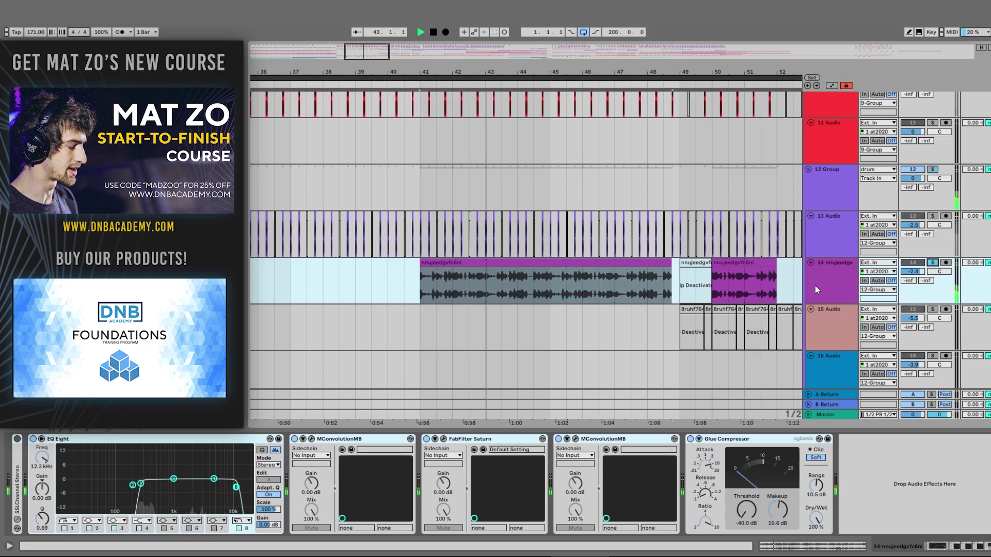
Step: Open the nnujeedgvfc6nl clip's detail view to inspect its waveform while it plays, then stop playback
double_click(502, 292)
click(144, 289)
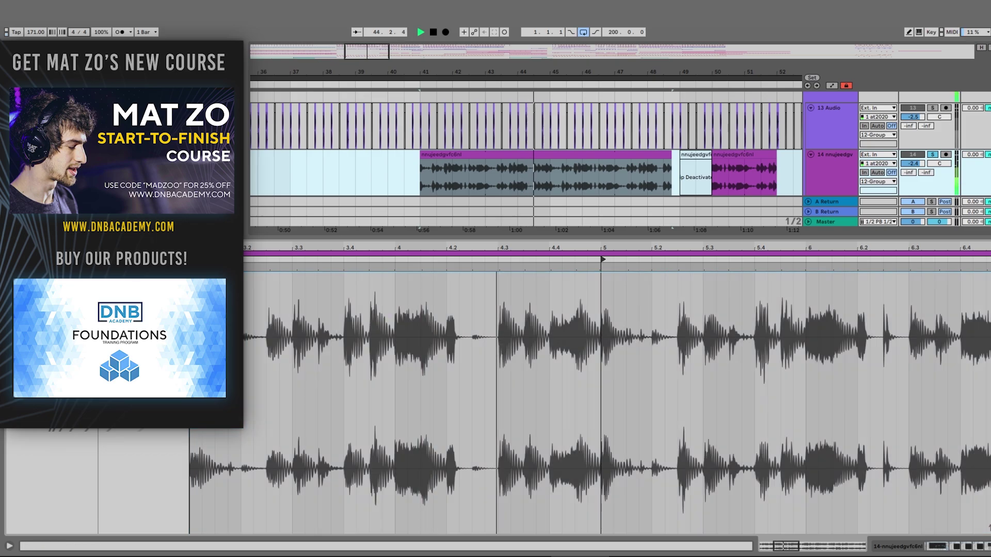
click(143, 299)
key(space)
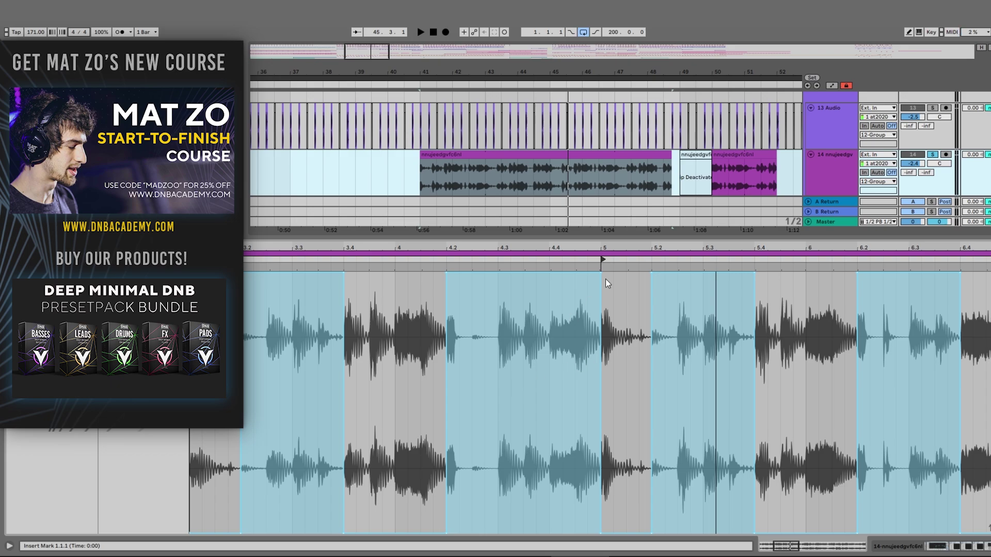
Step: Split the nnujeedgvfc6nl clip at 42.1.1 and 42.3.1, then select the remaining part through 48.4.1
click(467, 180)
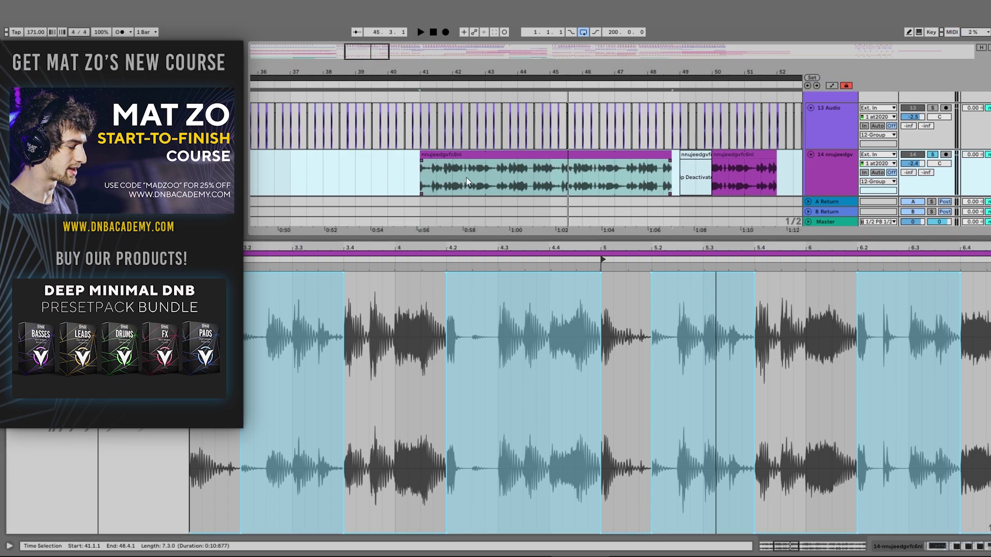
mouse_move(454, 176)
mouse_down()
mouse_move(445, 175)
mouse_move(469, 174)
mouse_up()
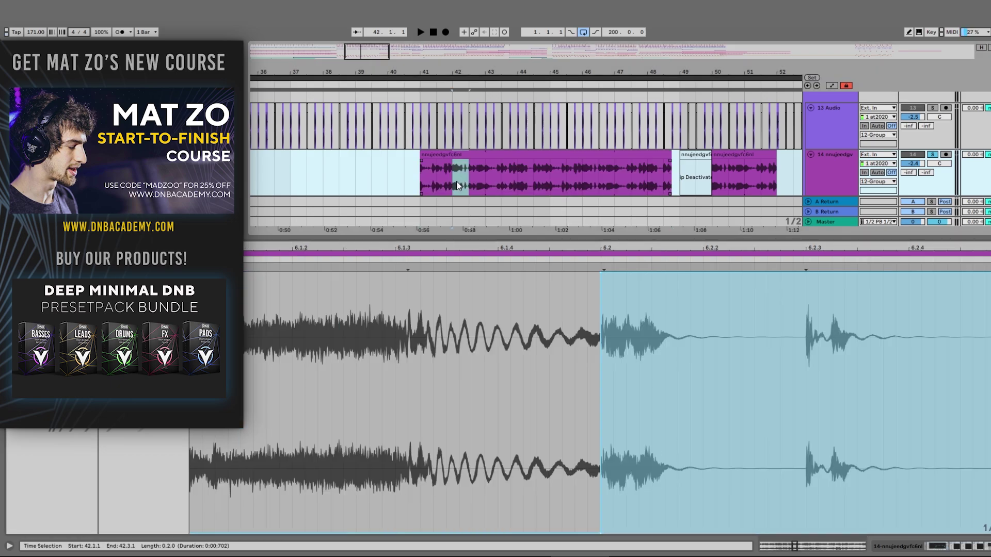
key(ctrl+e)
click(509, 153)
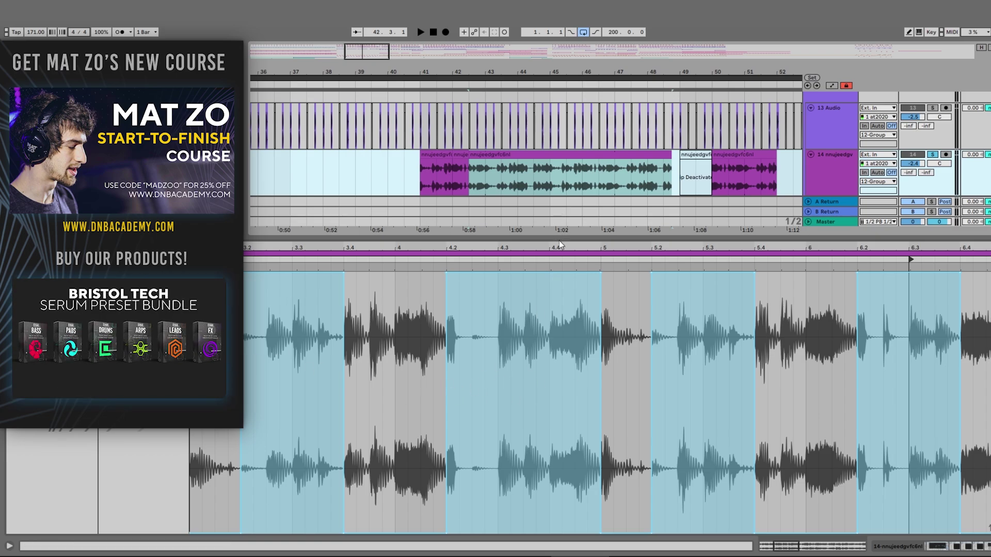
Step: Shrink the clip view and look over the remaining drum layers and the tracks down to the pianos group
drag(559, 237, 583, 387)
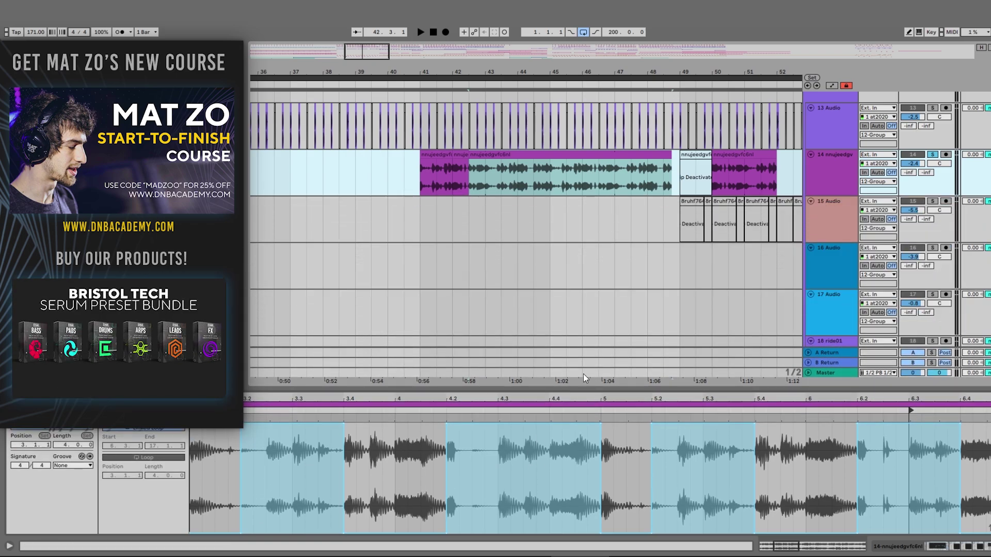
scroll(451, 178, down, 10)
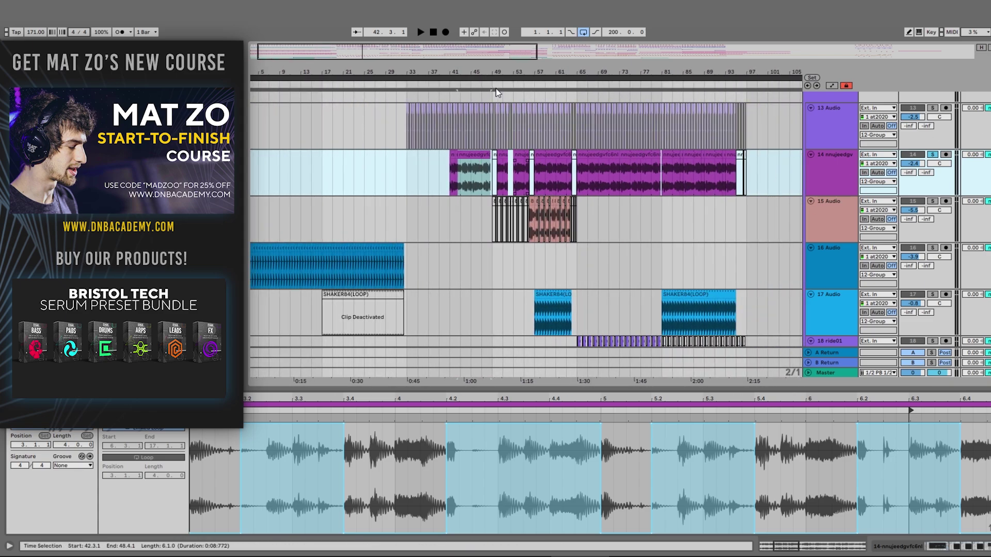
drag(482, 75, 484, 78)
scroll(545, 178, up, 5)
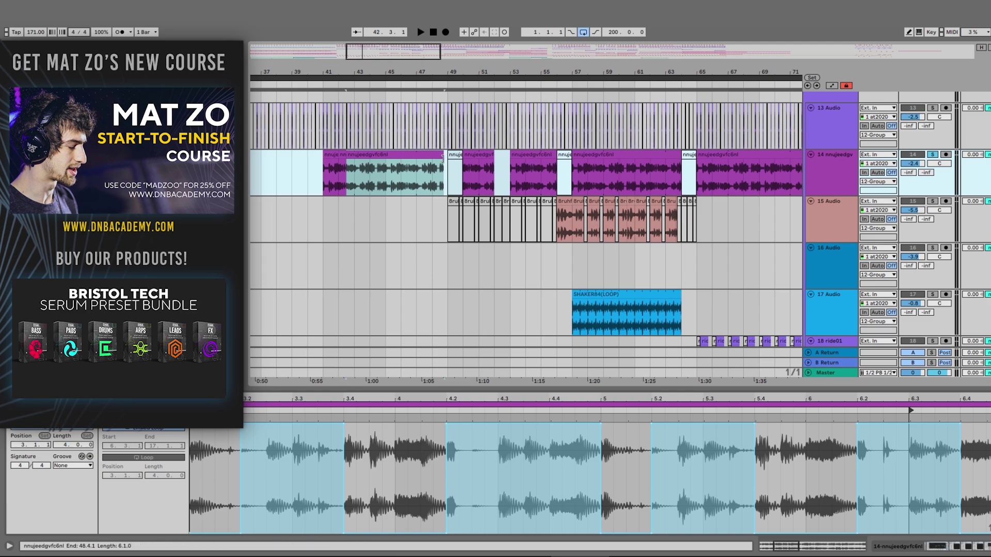
scroll(458, 165, down, 10)
scroll(458, 156, down, 2)
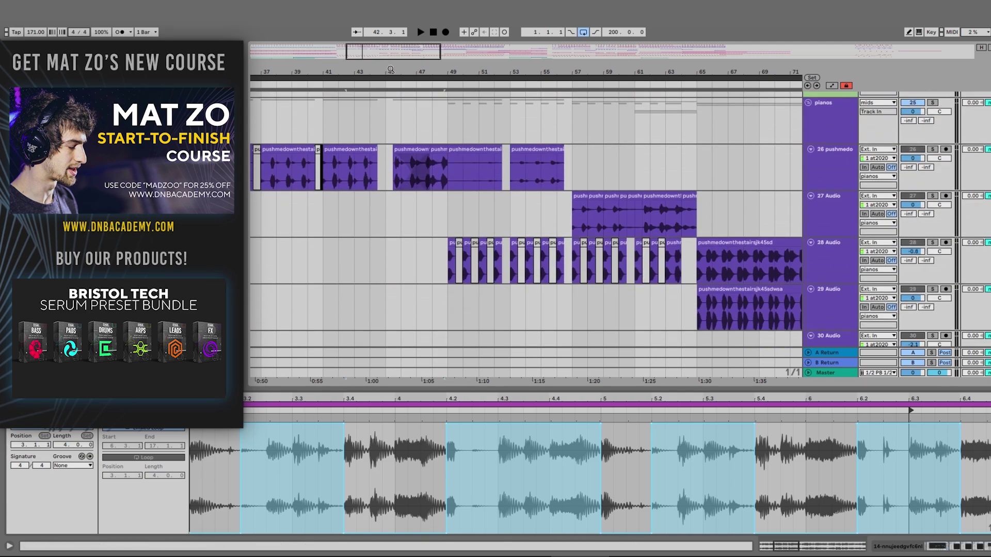
scroll(668, 165, down, 2)
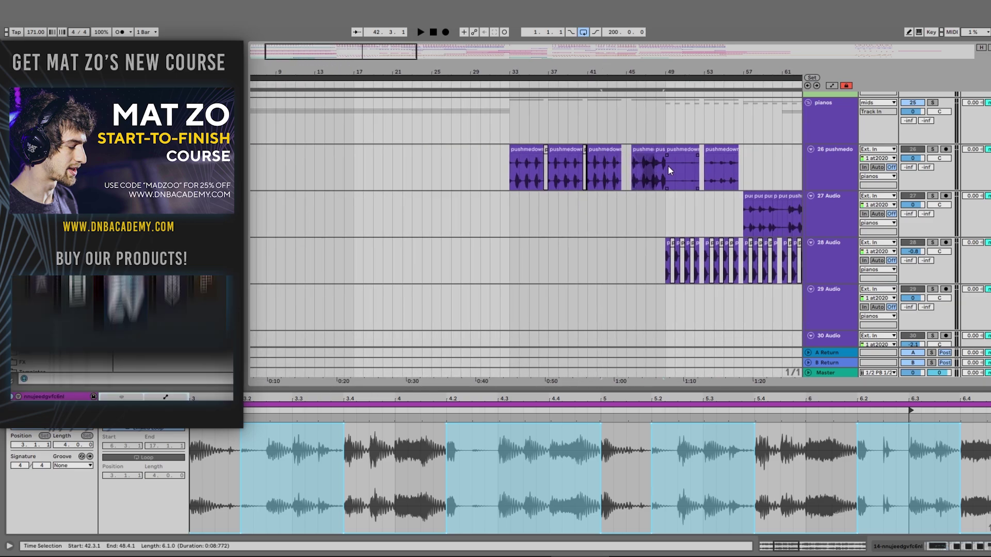
scroll(668, 166, up, 5)
scroll(668, 171, down, 3)
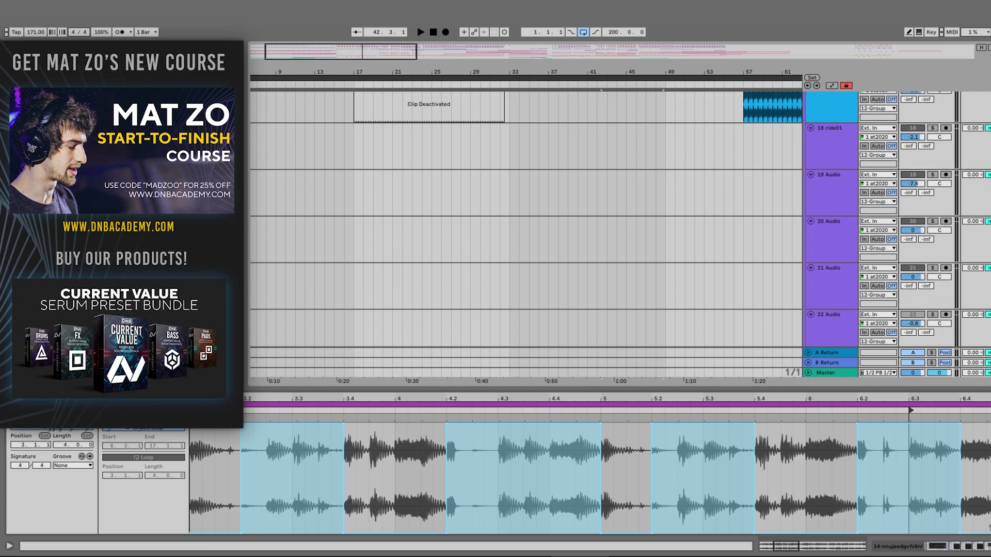
scroll(668, 171, down, 4)
scroll(650, 158, up, 4)
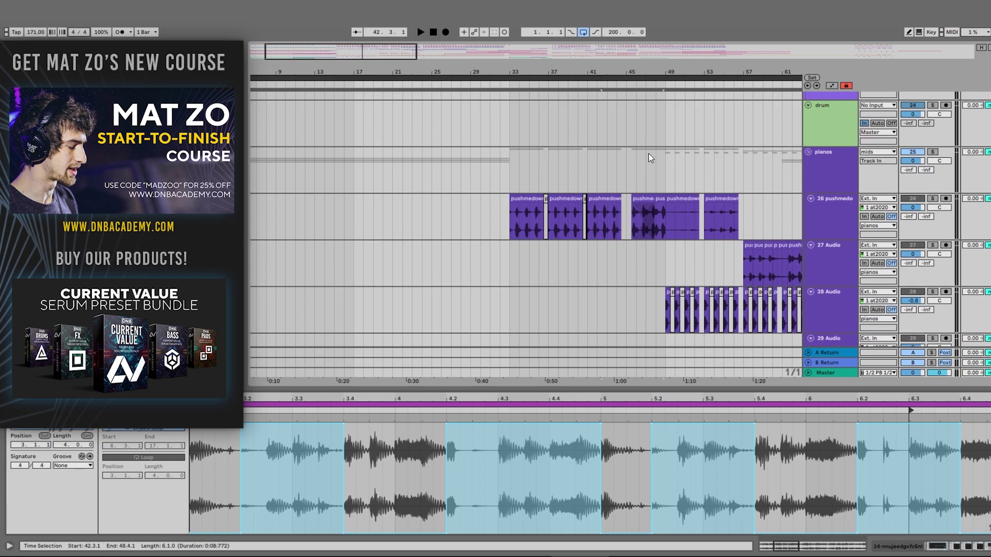
Step: Solo the pianos group, play it briefly from 33.1.1, then stop playback and clear the solo
click(514, 178)
click(932, 152)
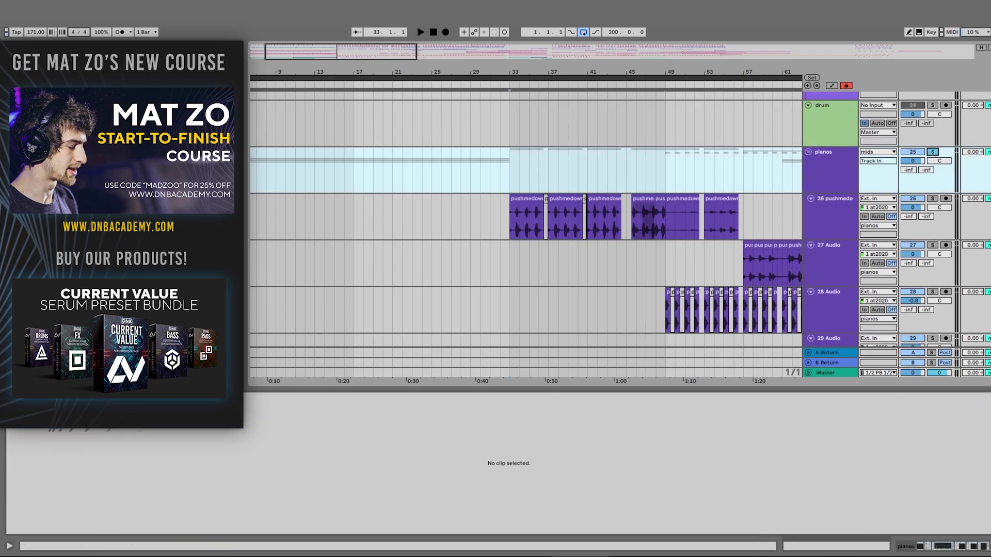
key(space)
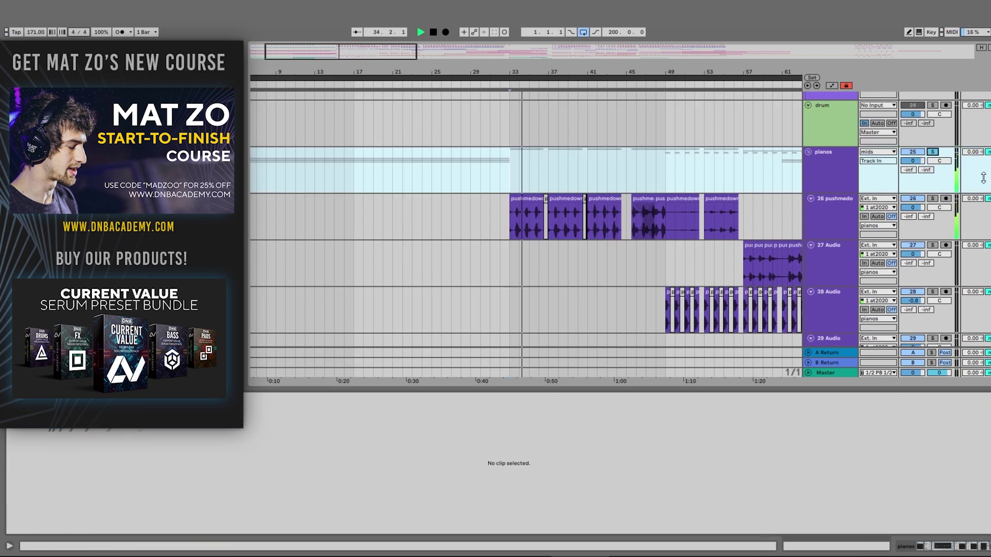
key(space)
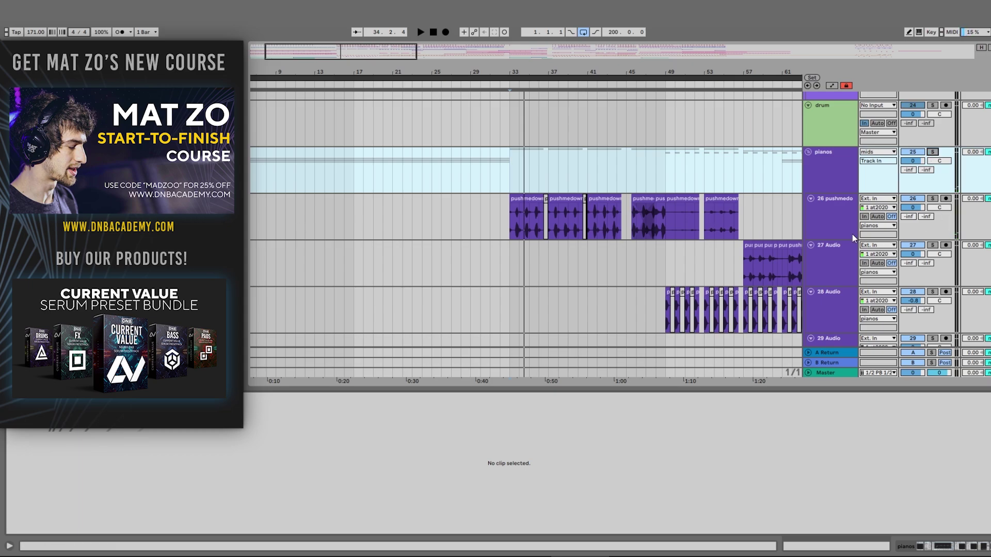
Step: Look over the piano tracks and 31 Group, then solo the 26 pushmedo track and play its first clip from bar 33
scroll(754, 213, down, 10)
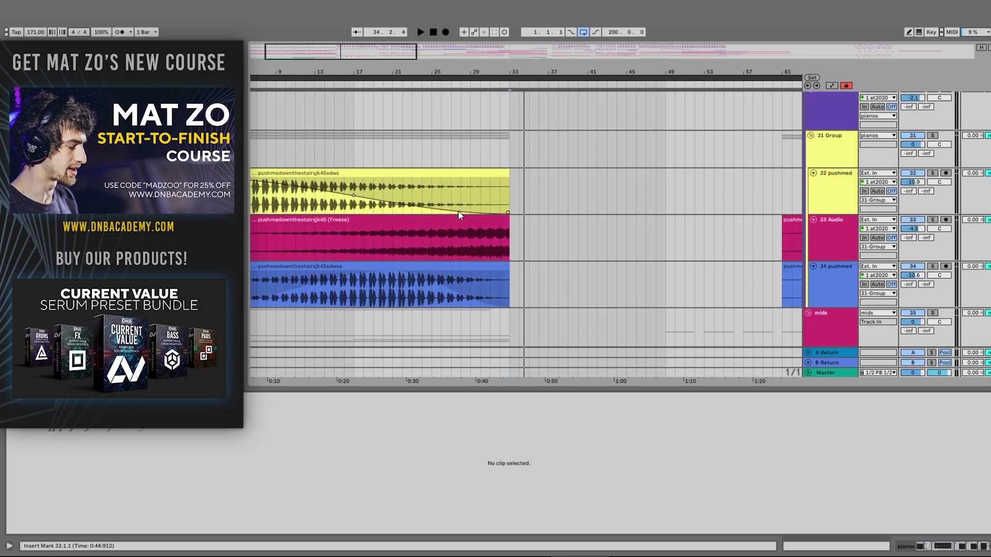
scroll(563, 187, up, 10)
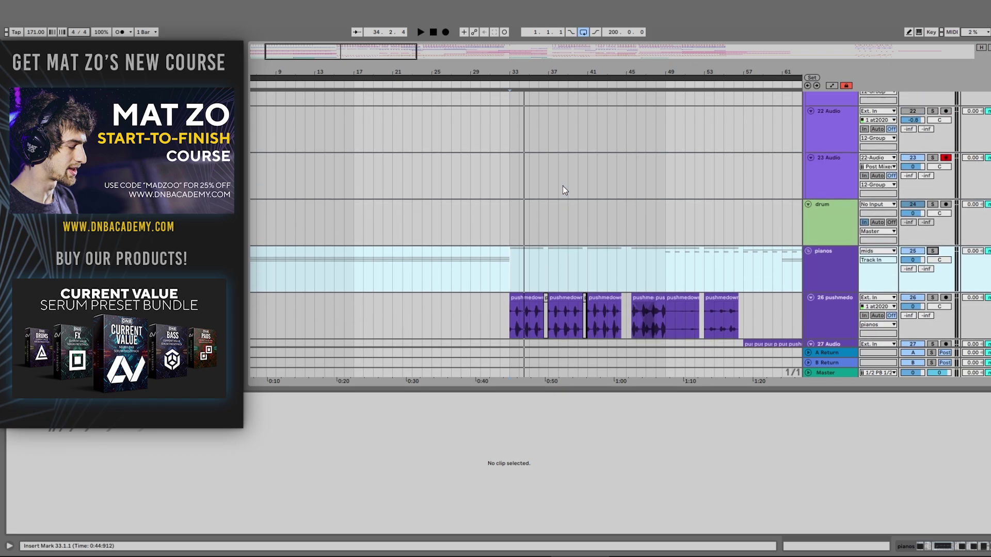
scroll(564, 190, down, 5)
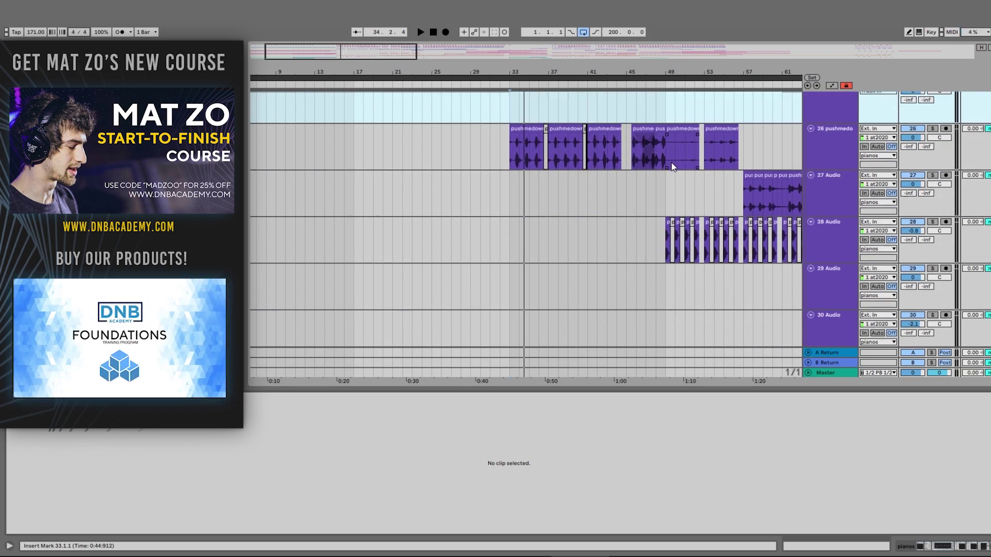
scroll(673, 164, down, 2)
scroll(671, 162, down, 4)
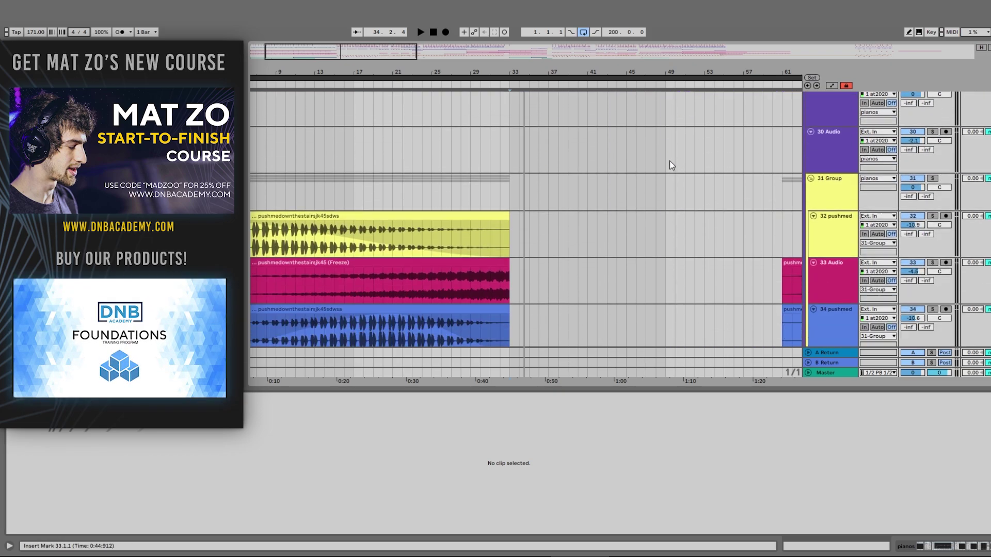
scroll(667, 157, up, 10)
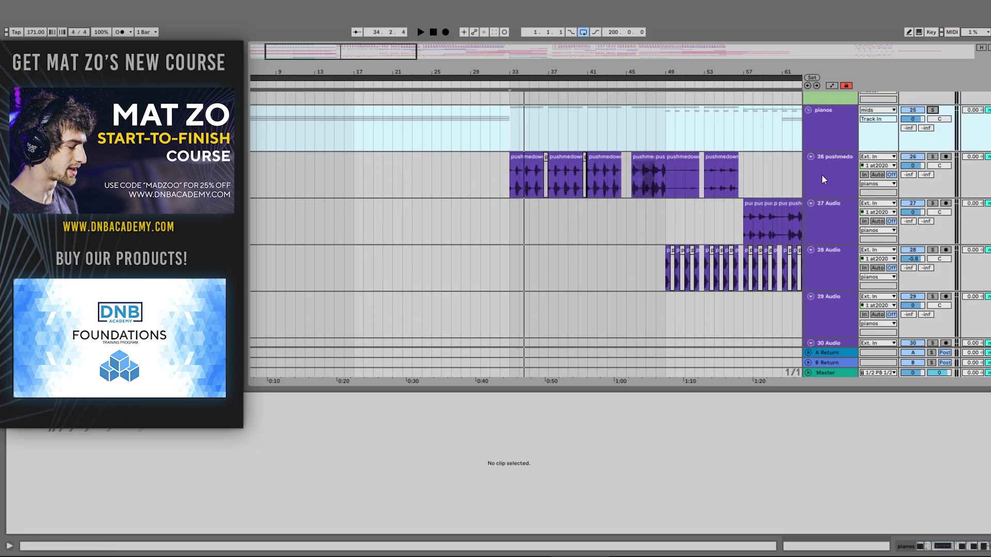
click(822, 175)
click(518, 166)
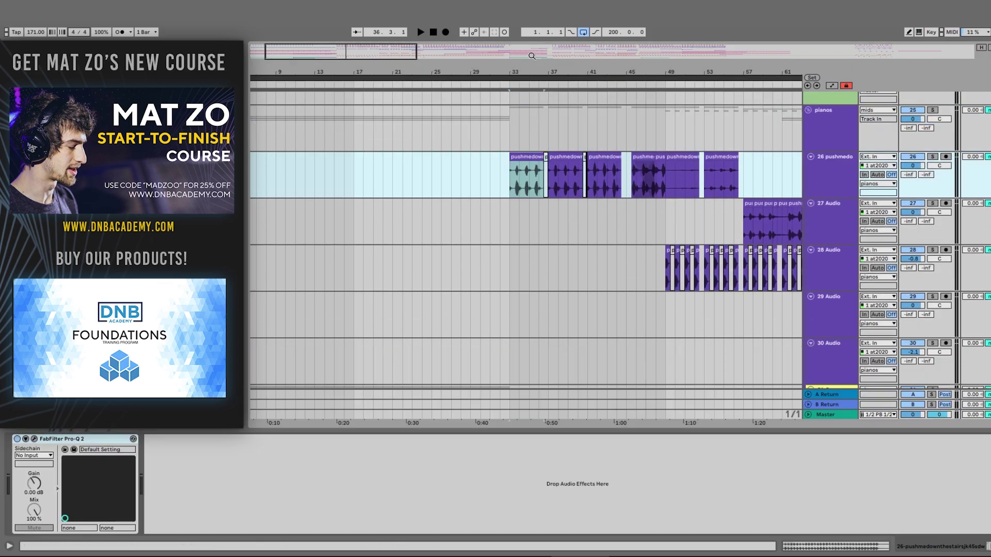
drag(513, 70, 556, 95)
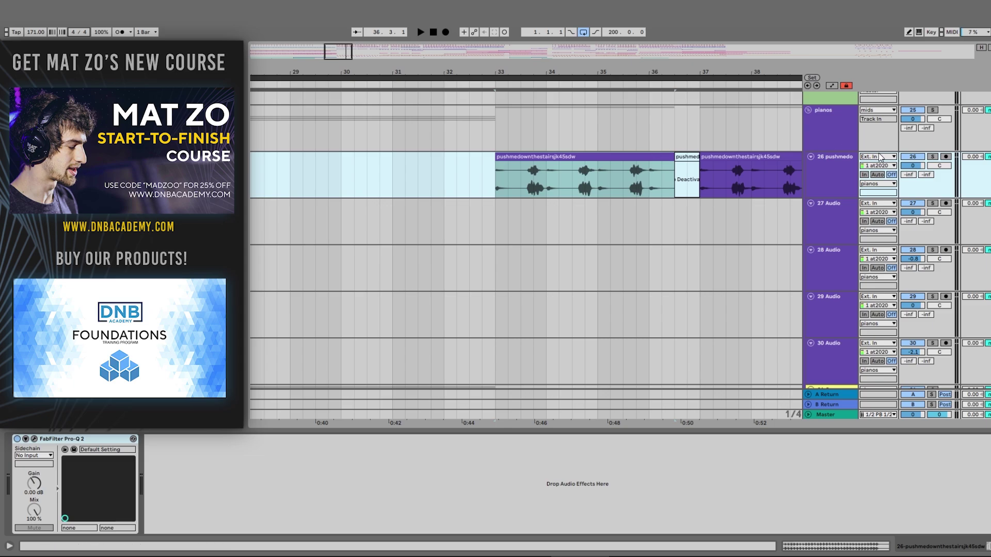
click(932, 157)
key(space)
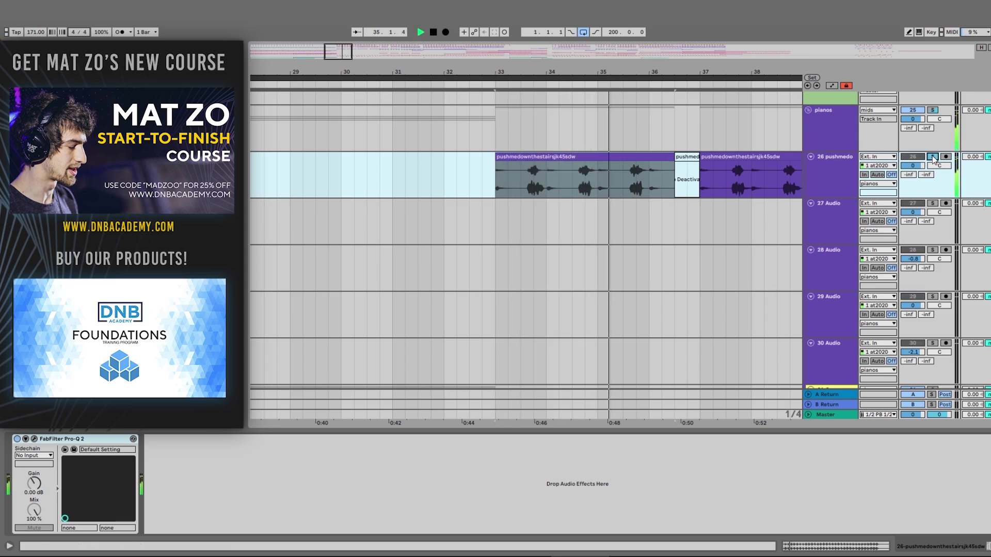
Step: Examine the waveform of the 26 pushmedo track's first clip up close, then bring the mids group into view
click(508, 153)
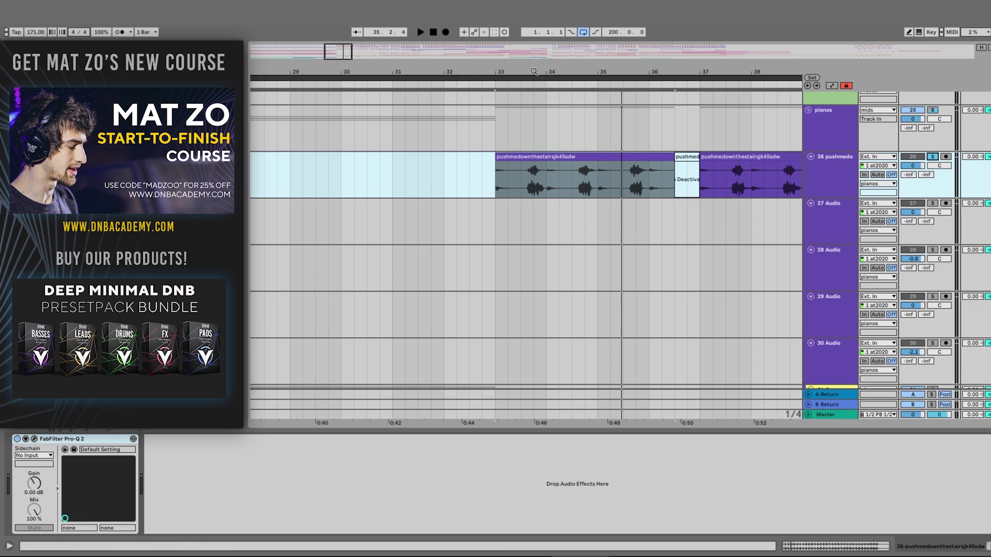
drag(528, 73, 528, 90)
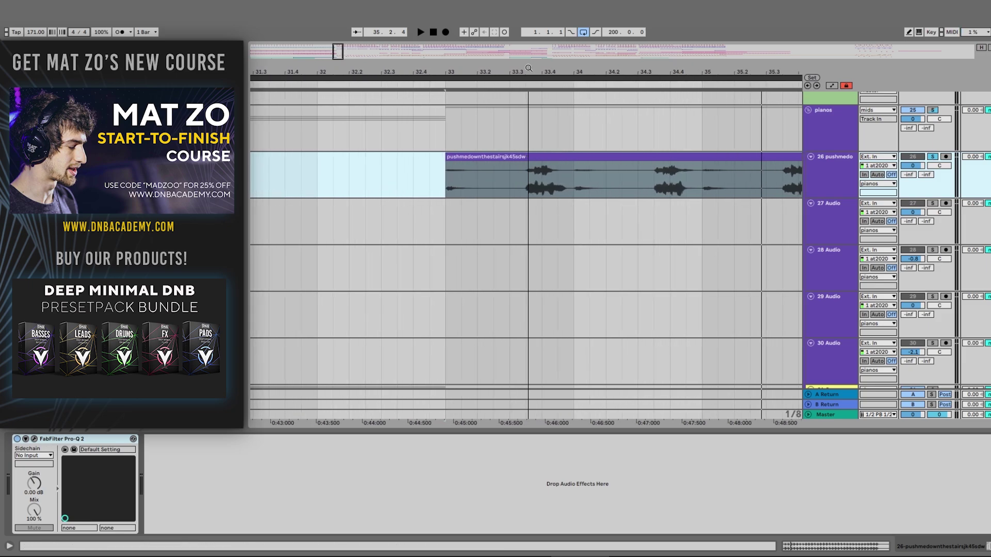
click(530, 154)
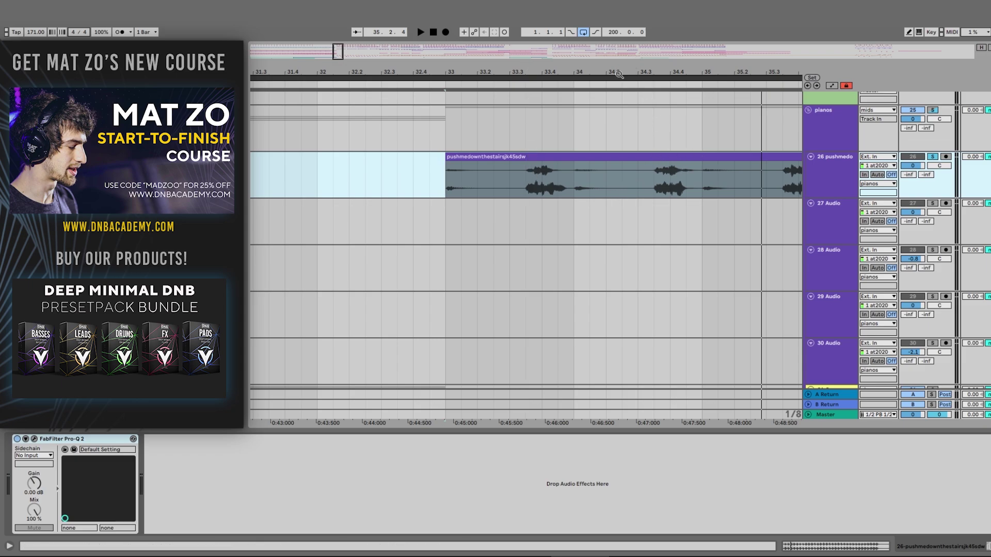
drag(619, 74, 367, 79)
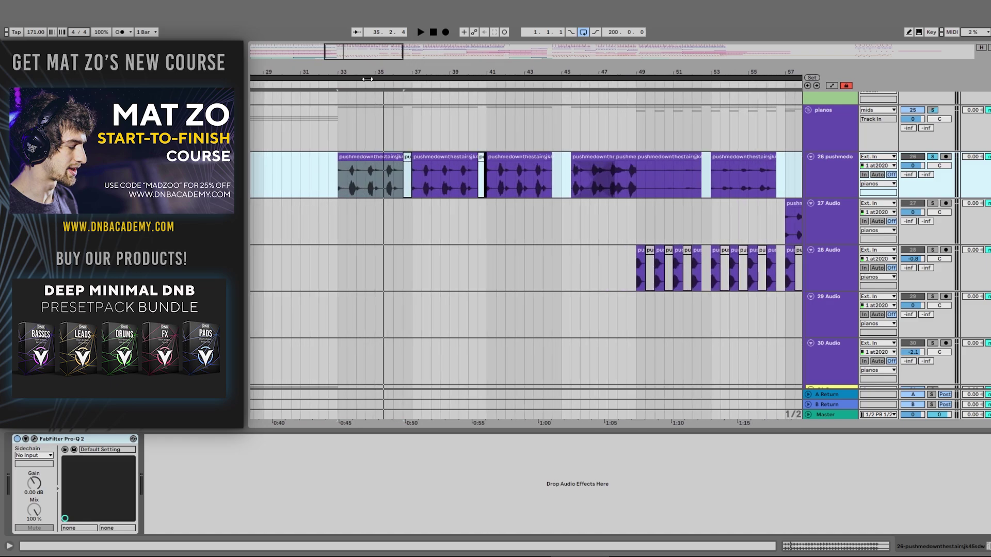
scroll(565, 209, down, 10)
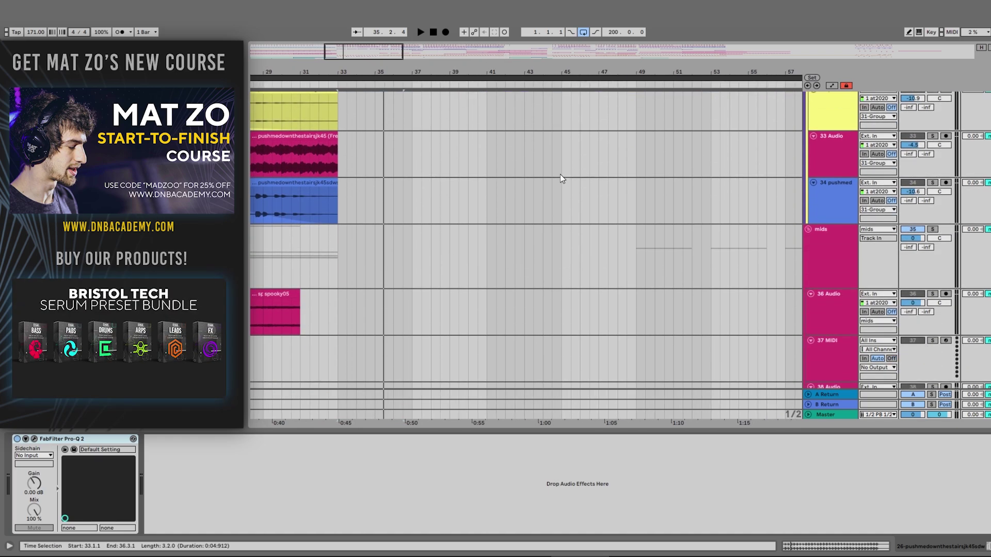
Step: Solo the 60 ghjiutfdgg track in the bass group, play it from 33.1.1, then clear the solo and stop playback
scroll(562, 178, down, 12)
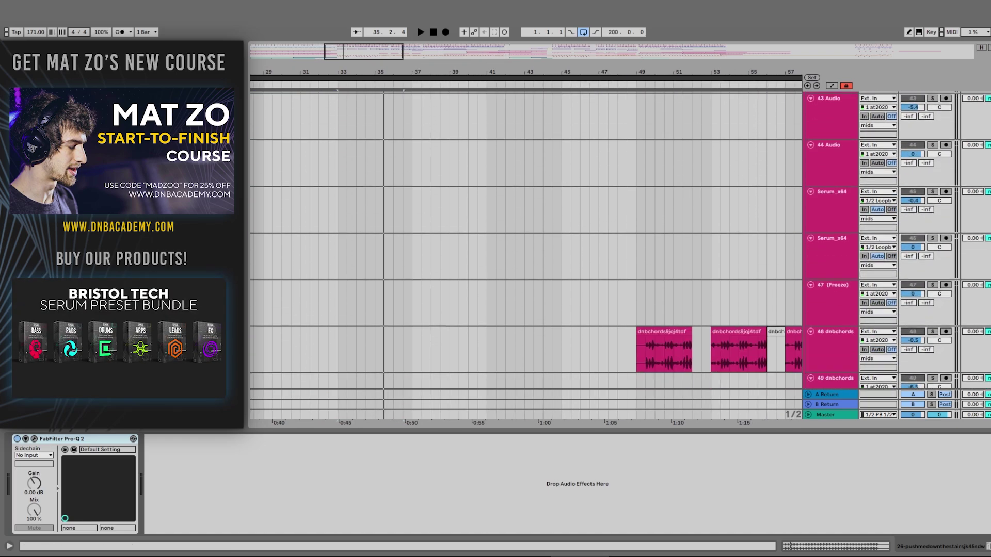
scroll(525, 240, down, 15)
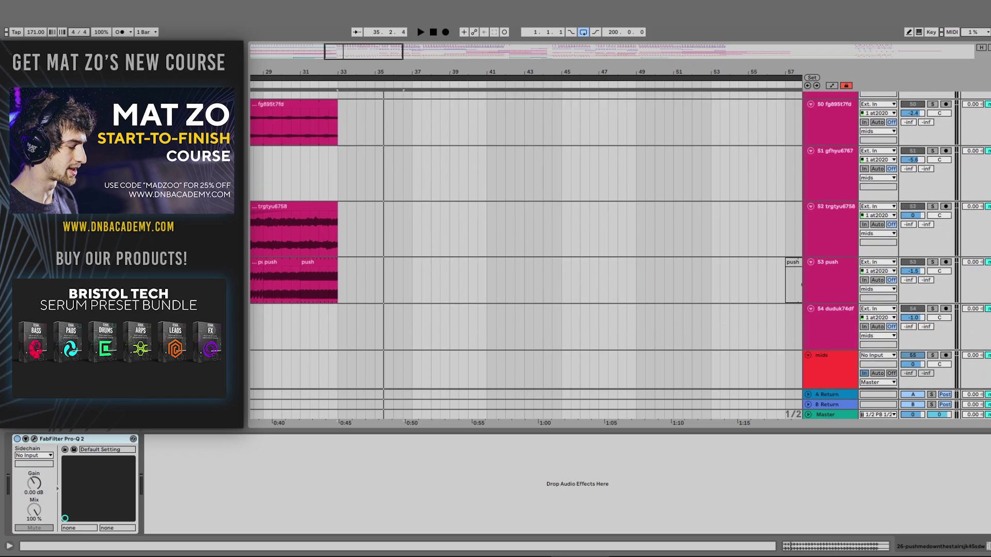
scroll(526, 240, up, 8)
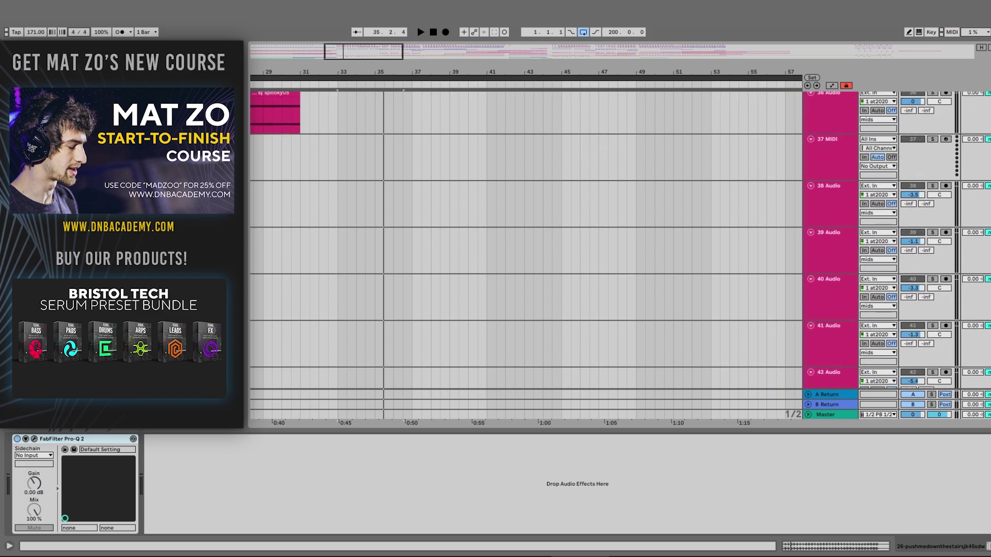
scroll(525, 240, down, 6)
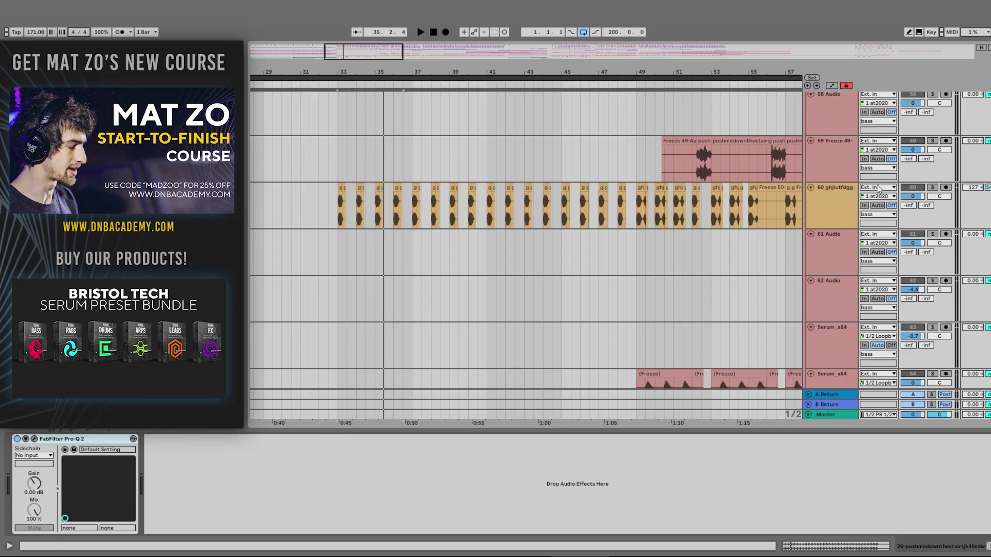
click(832, 202)
click(333, 207)
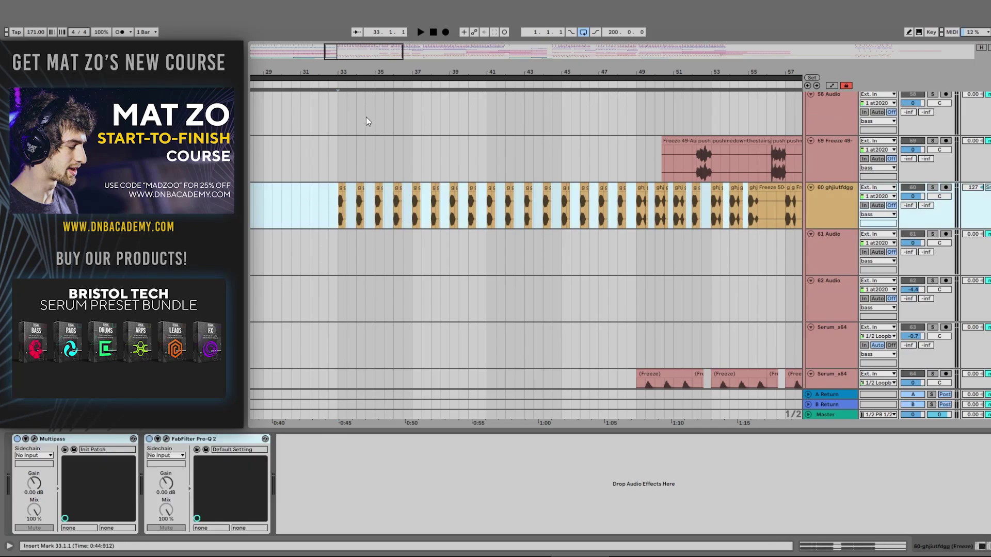
drag(341, 71, 368, 53)
click(932, 188)
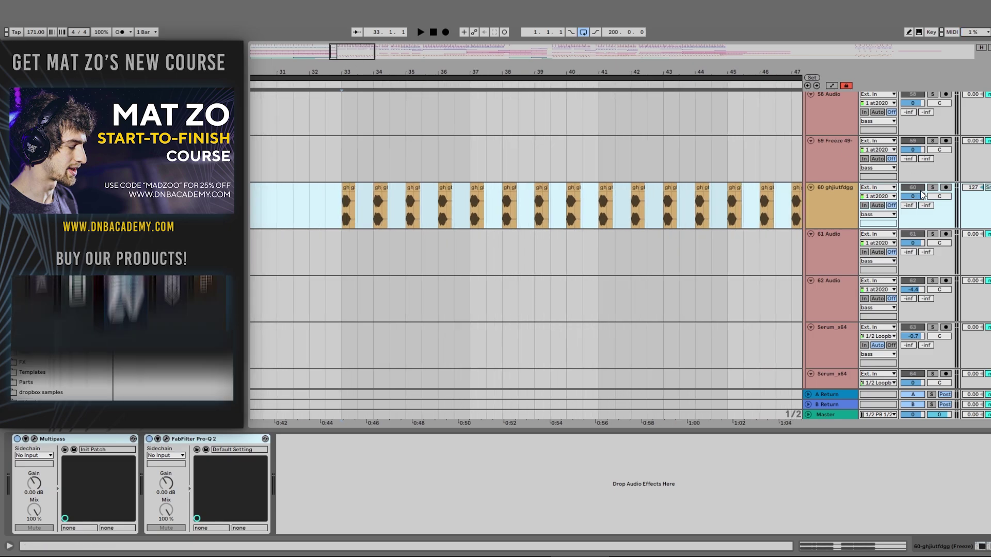
key(space)
click(933, 189)
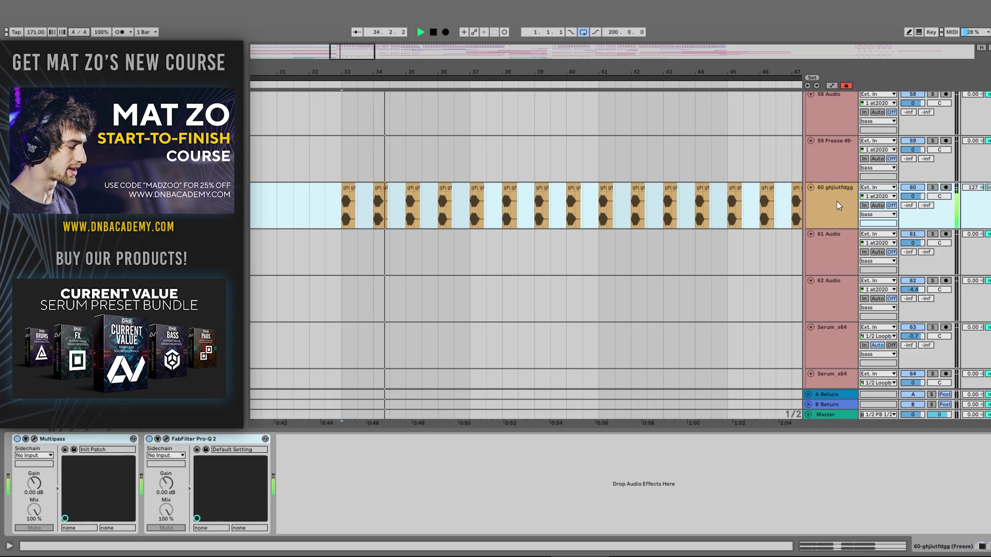
scroll(839, 196, down, 5)
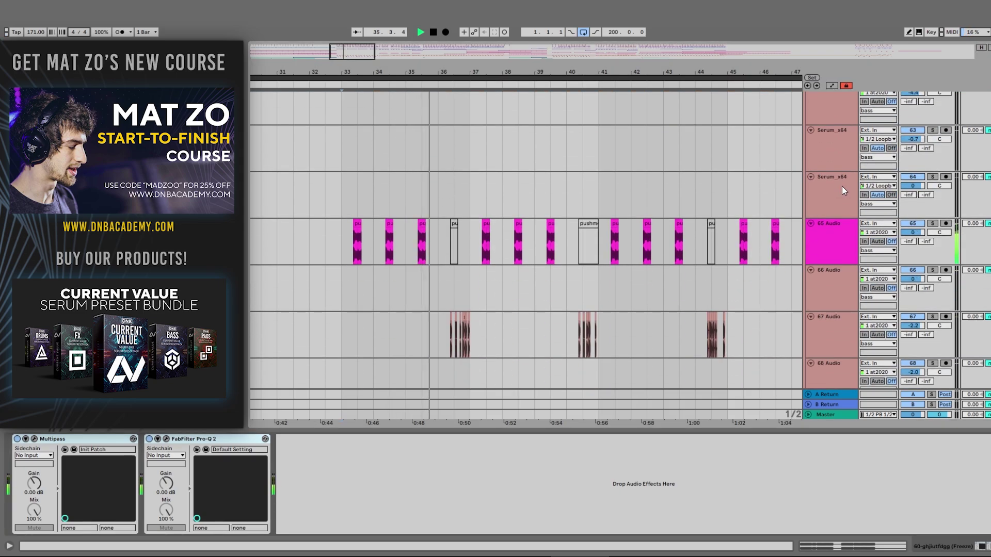
key(space)
Step: Zoom in around 33.1.1 on the bass clips and open the Multipass plug-in of the 60 ghjiutfdgg track
click(346, 228)
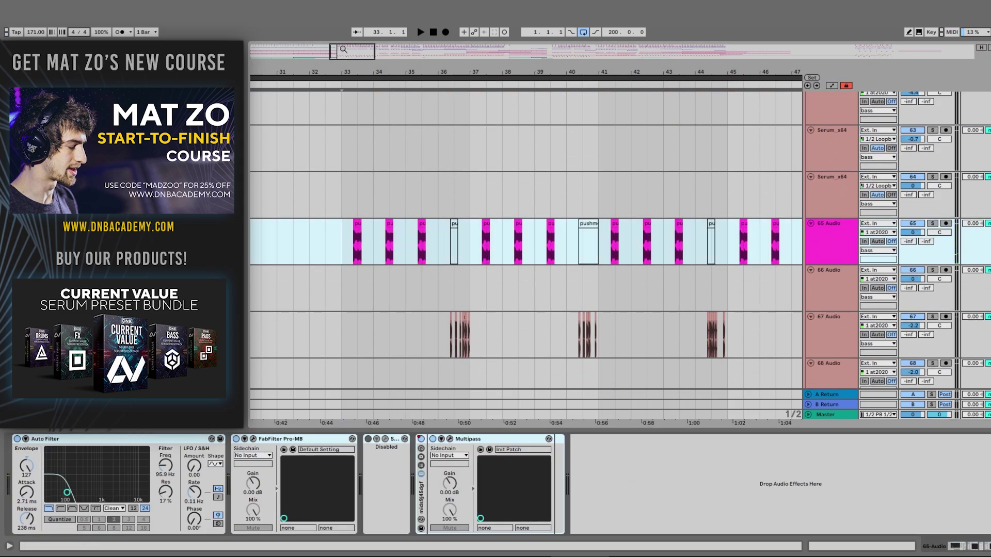
key(plus)
scroll(842, 154, up, 3)
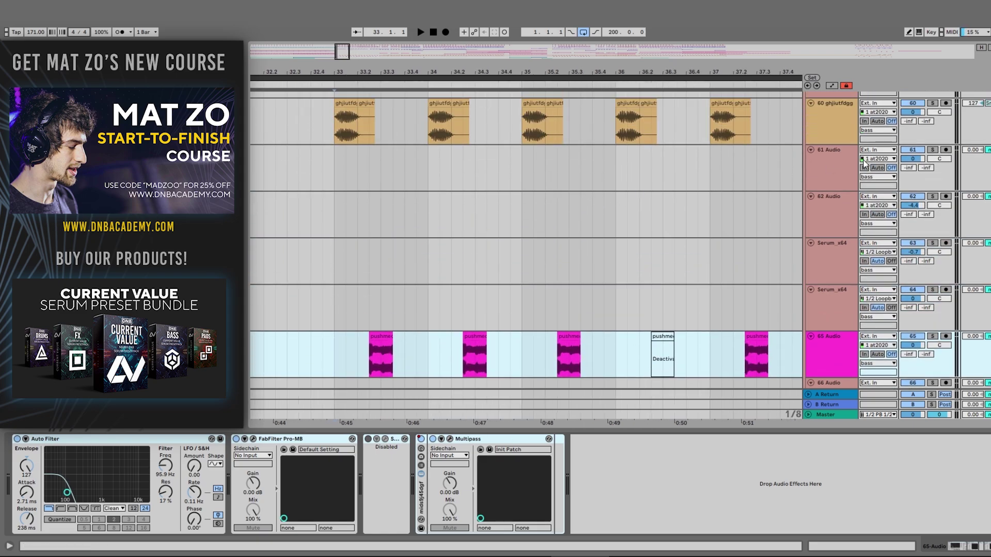
click(843, 131)
click(35, 439)
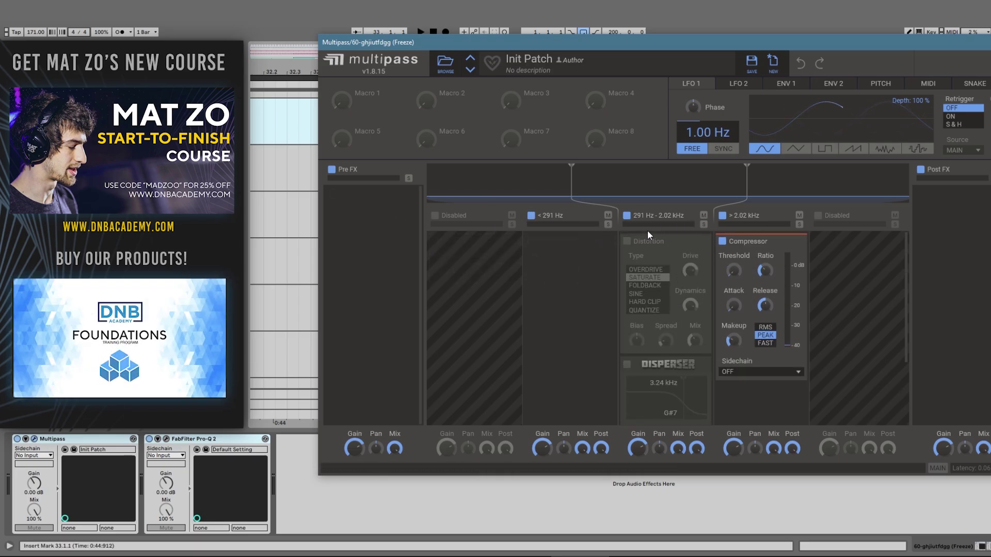
Step: Try raising Multipass's upper band split to 2.63 kHz, return it to 2.03 kHz, and hide the plug-in window
drag(748, 180, 771, 179)
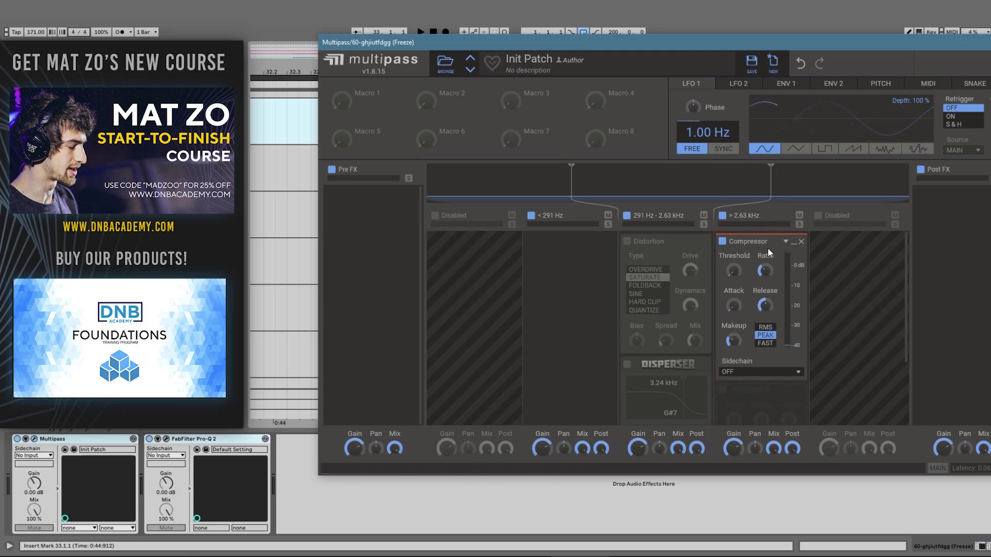
key(ctrl+z)
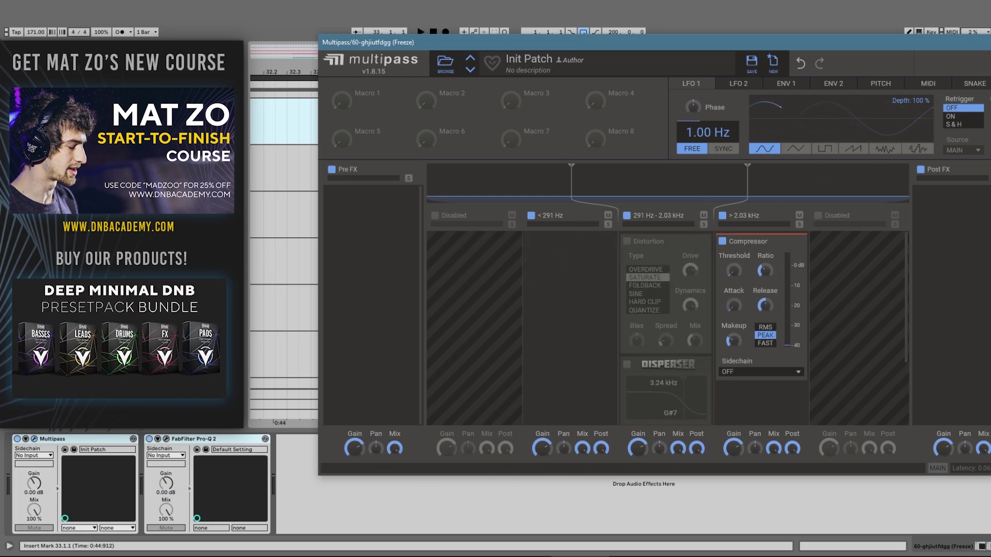
key(ctrl+alt+p)
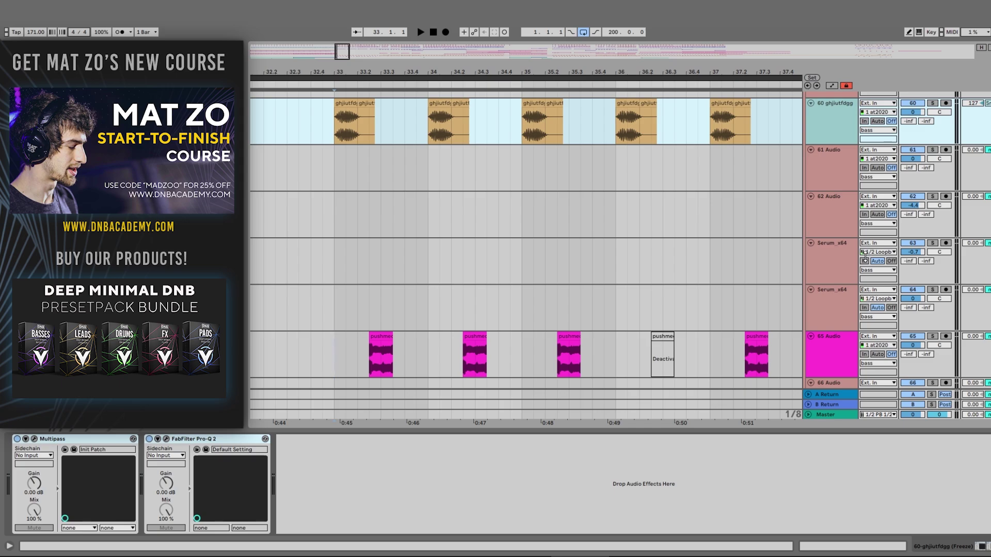
Step: Look over the bass tracks from 60 ghjiutfdgg down to the 70 Group, comparing clip positions from bar 33
scroll(522, 280, down, 5)
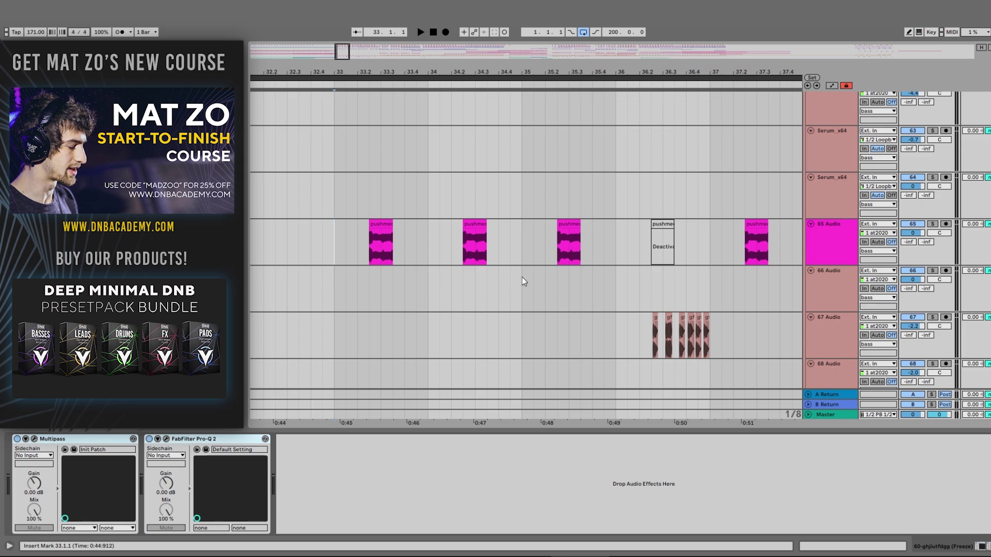
scroll(522, 277, up, 3)
scroll(526, 253, down, 3)
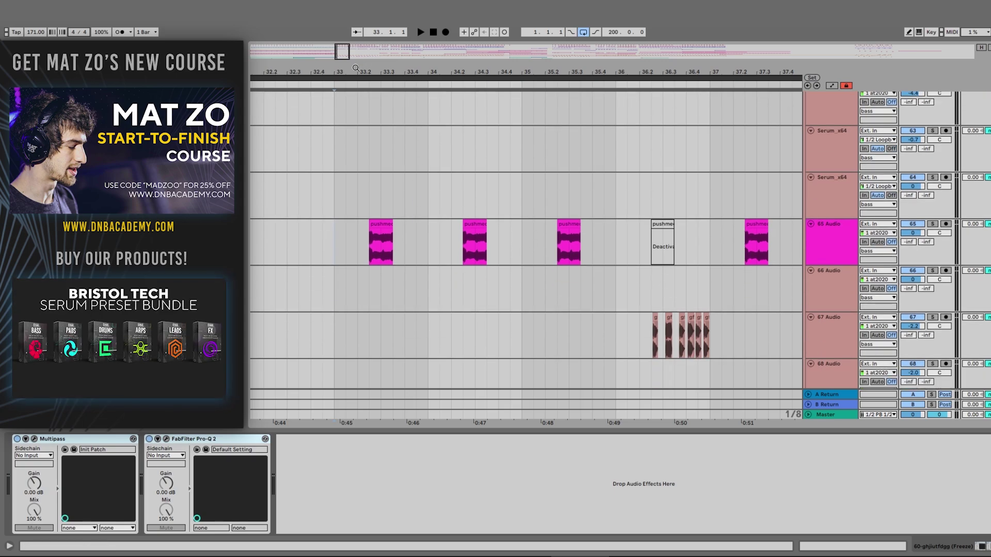
drag(356, 68, 362, 68)
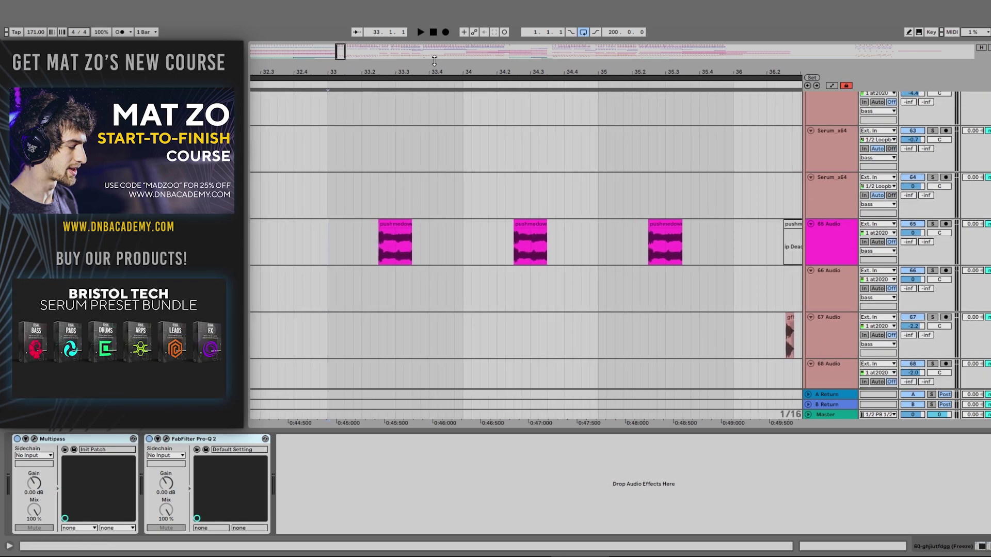
scroll(494, 211, down, 10)
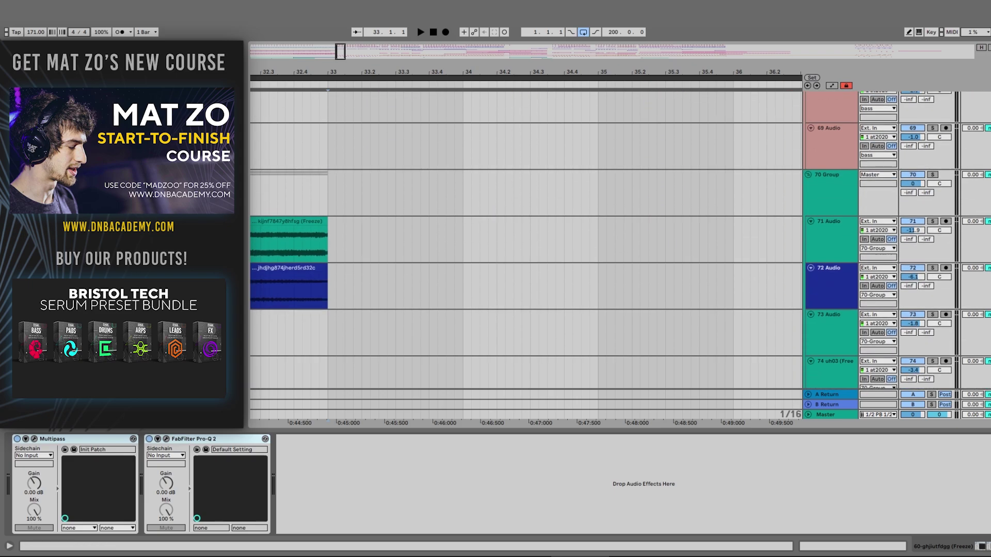
scroll(525, 240, up, 15)
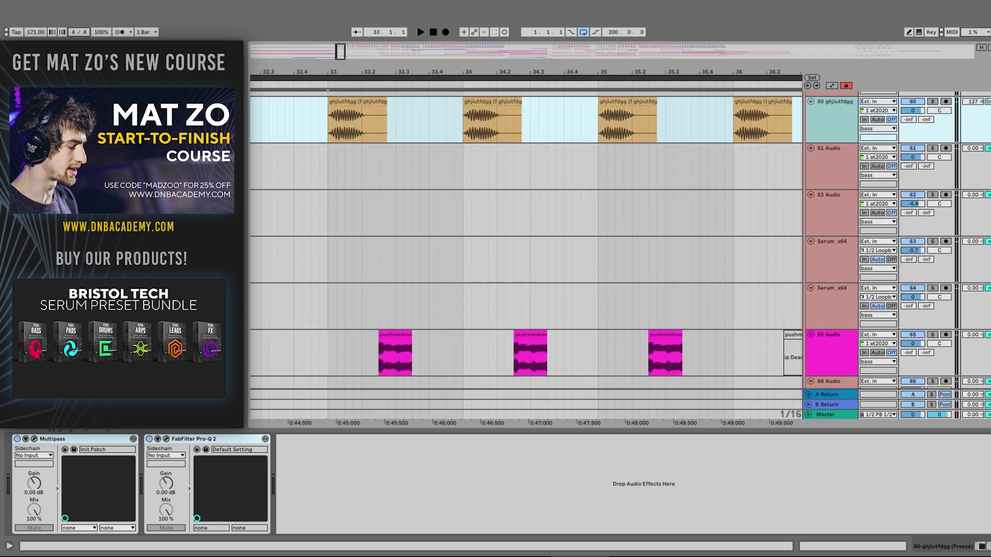
scroll(472, 200, down, 2)
scroll(473, 182, up, 3)
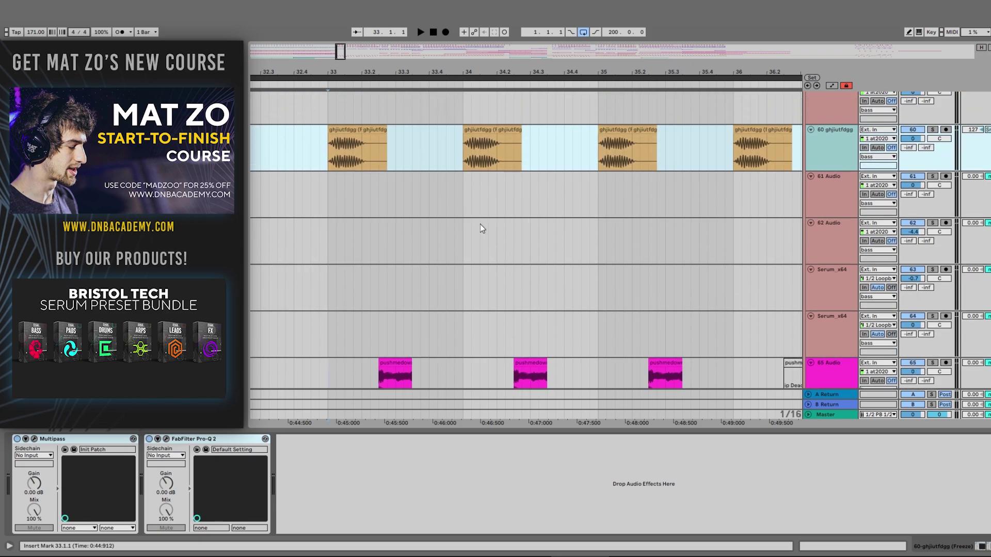
scroll(474, 253, down, 2)
click(387, 285)
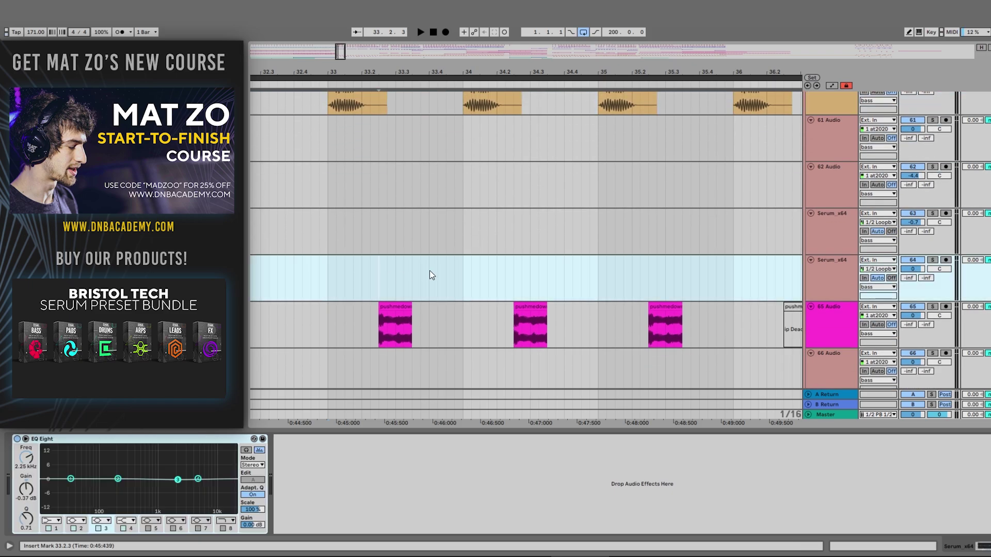
scroll(467, 255, down, 10)
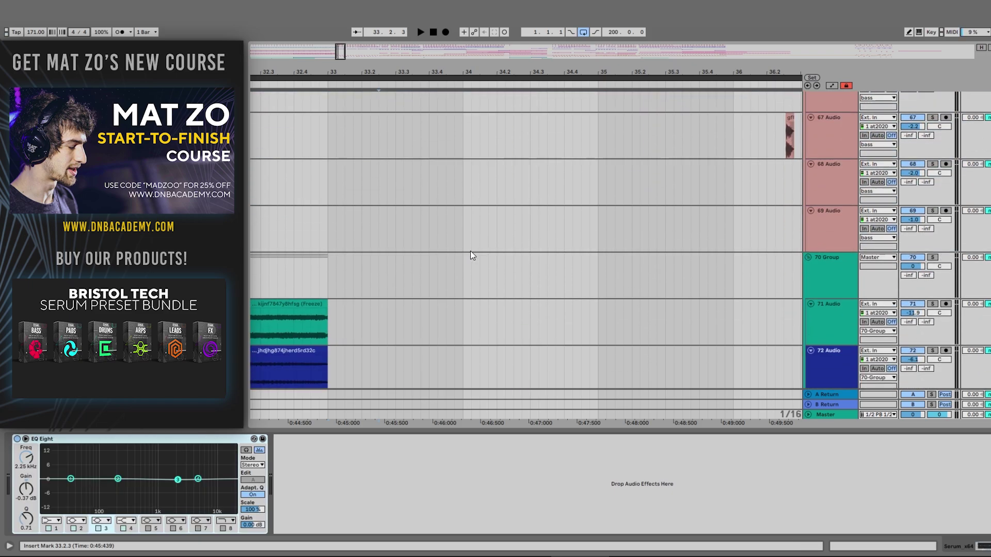
scroll(469, 251, up, 3)
scroll(764, 161, up, 5)
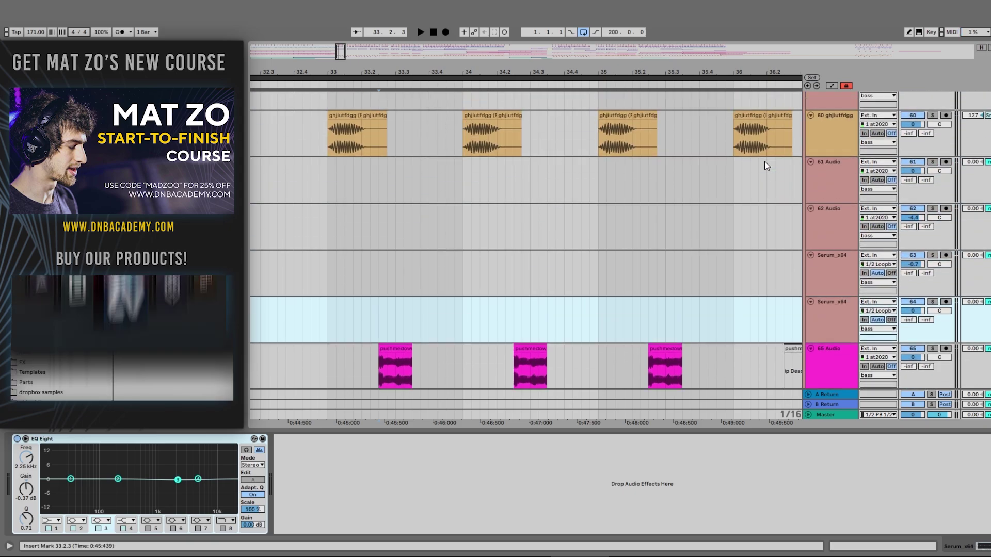
Step: Select the first clip on the 60 ghjiutfdgg track, play it soloed from 33.1.1, and clear the track's solo
click(362, 123)
scroll(838, 140, up, 7)
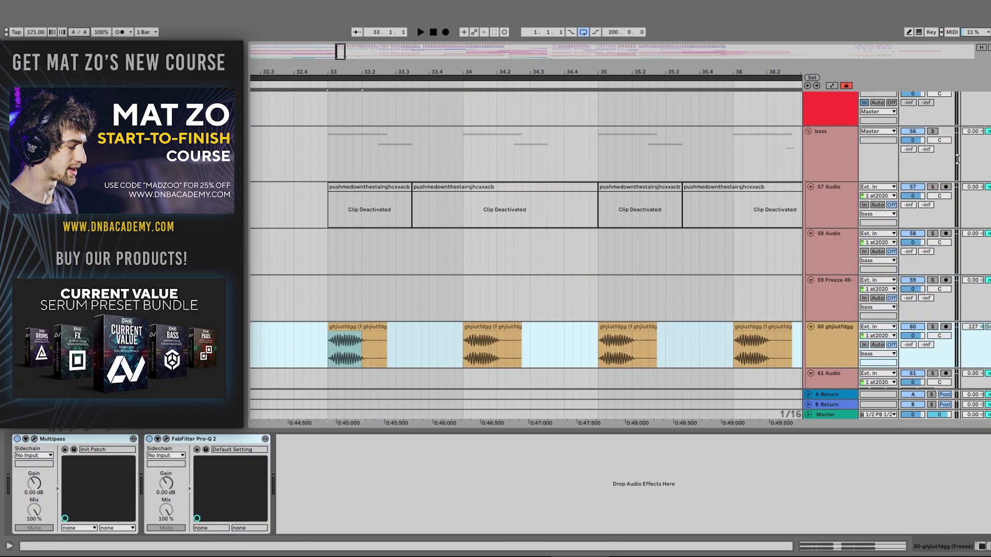
scroll(953, 165, down, 10)
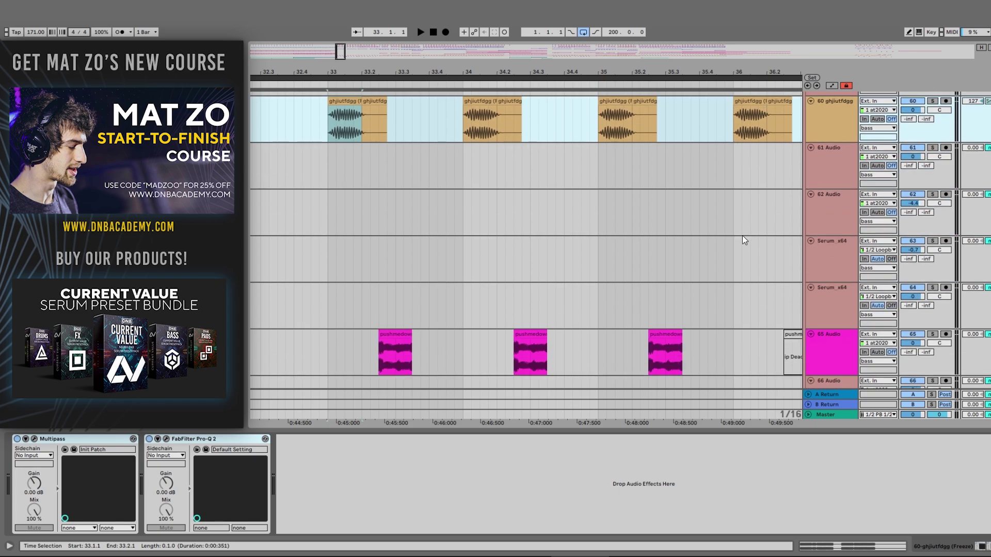
scroll(868, 194, up, 3)
key(space)
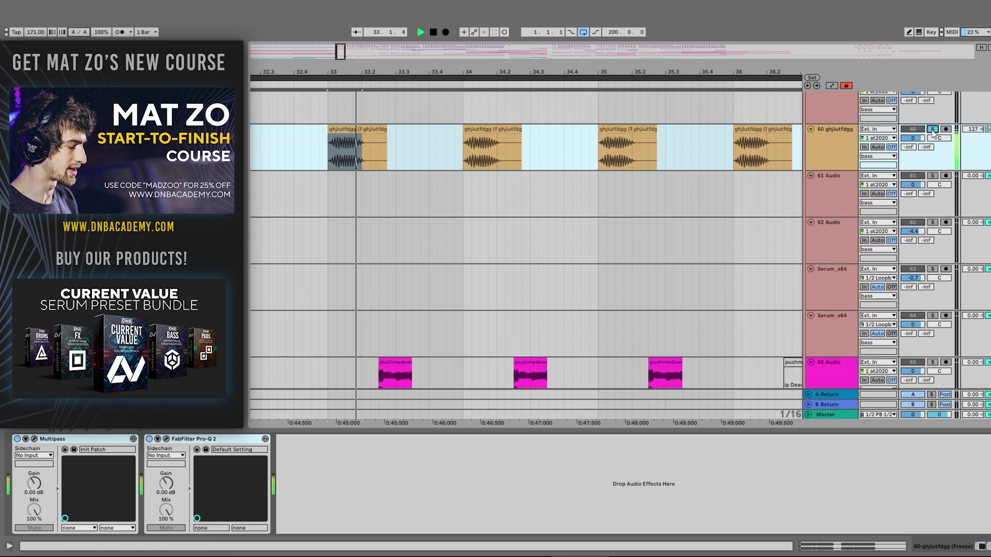
click(933, 129)
Step: Play the combined bass layers on to bar 41, following the 60 ghjiutfdgg, 65 Audio and 67 Audio tracks
scroll(933, 124, up, 2)
scroll(933, 141, up, 2)
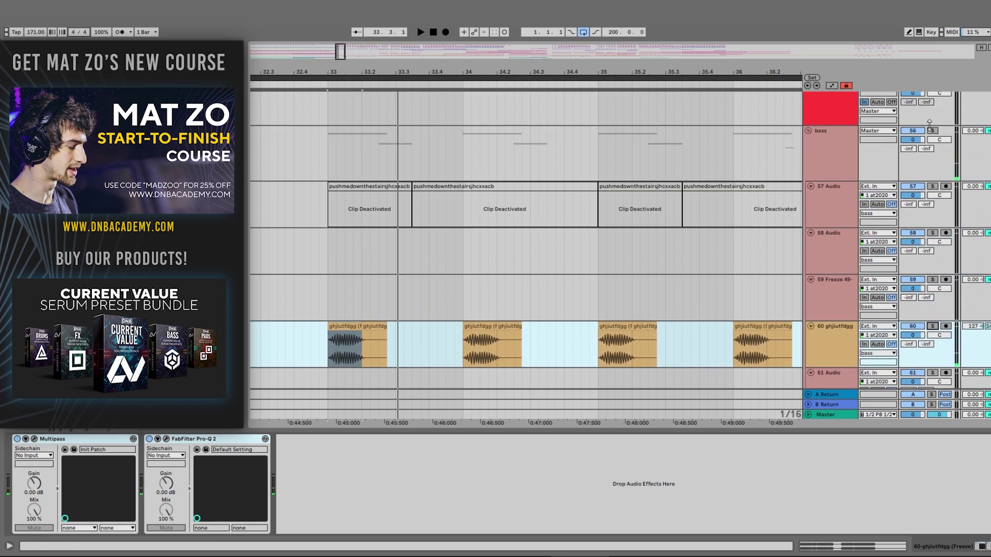
scroll(863, 217, down, 7)
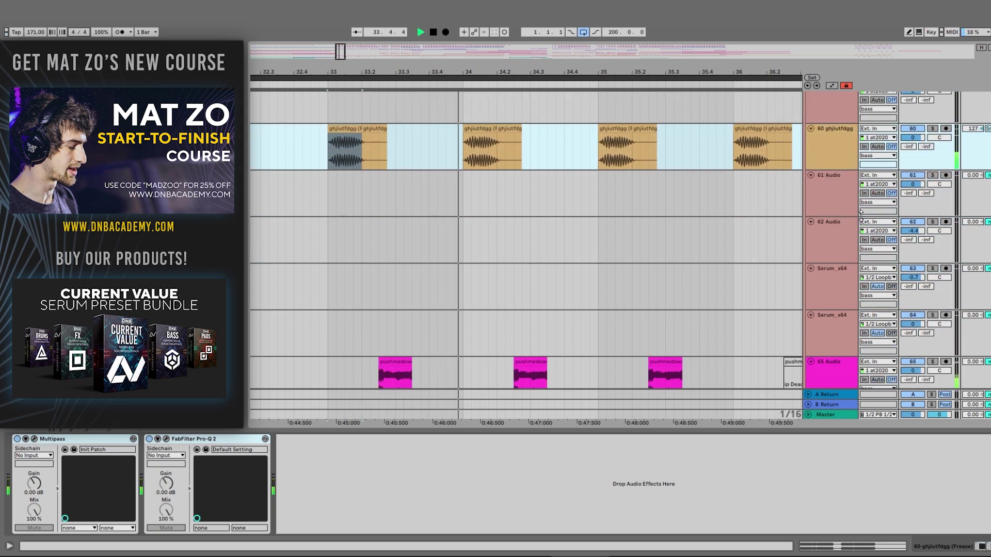
scroll(862, 216, down, 1)
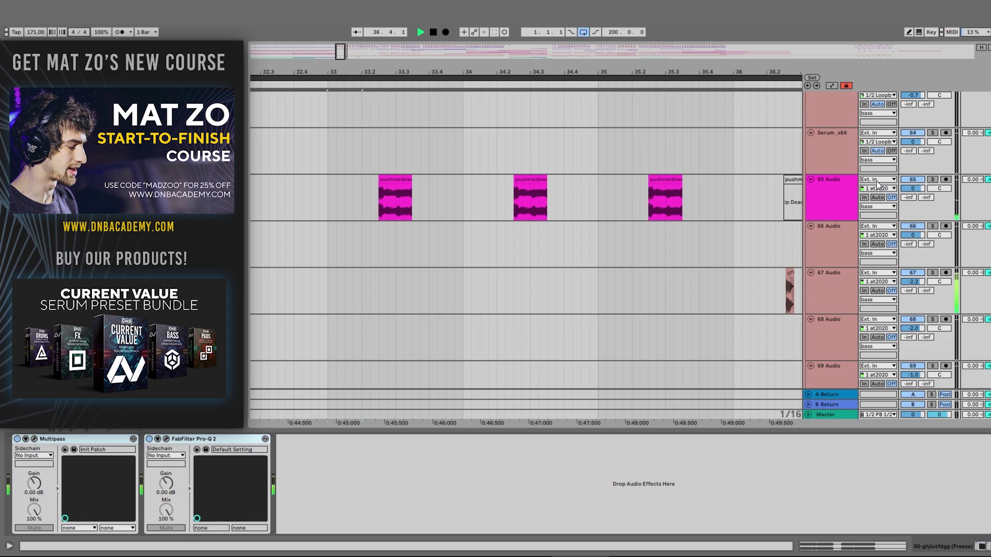
key(minus)
key(minus)
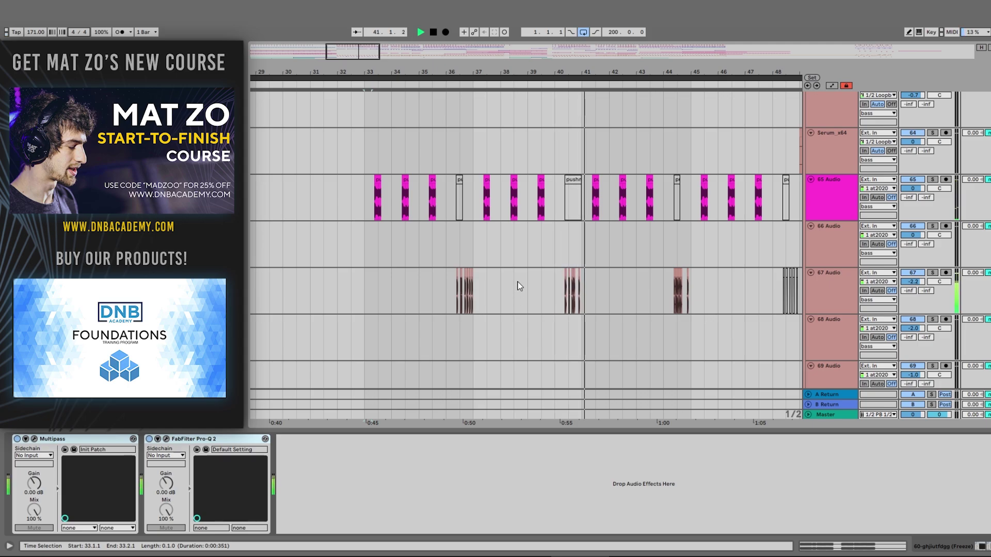
Step: Stop playback and open the first clip on 67 Audio at 36.2.3 to examine its waveform
key(plus)
key(plus)
key(plus)
key(plus)
key(plus)
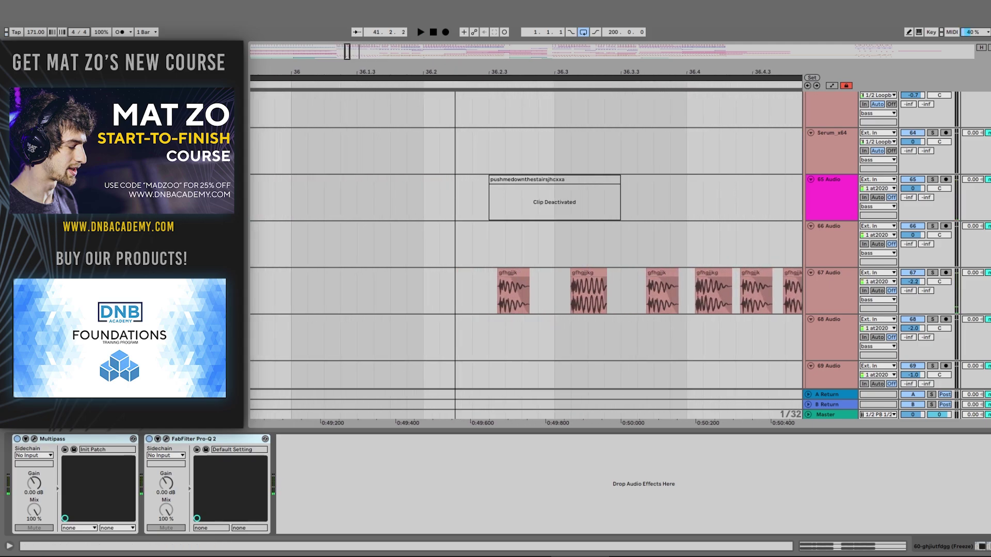
click(526, 273)
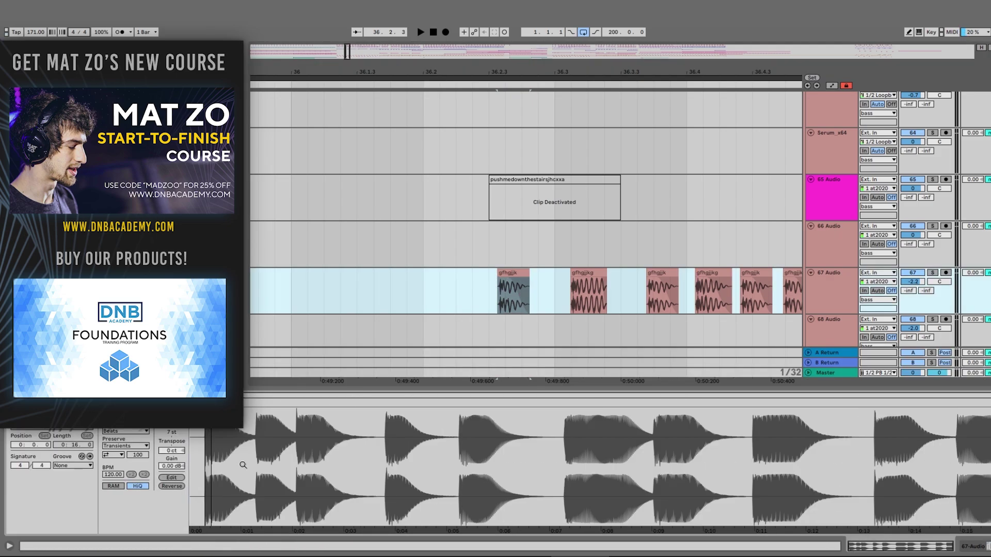
Step: Open the first clip on 65 Audio at 33.2.3, then display the 65 Audio track's effect devices
key(minus)
key(minus)
key(minus)
key(minus)
key(minus)
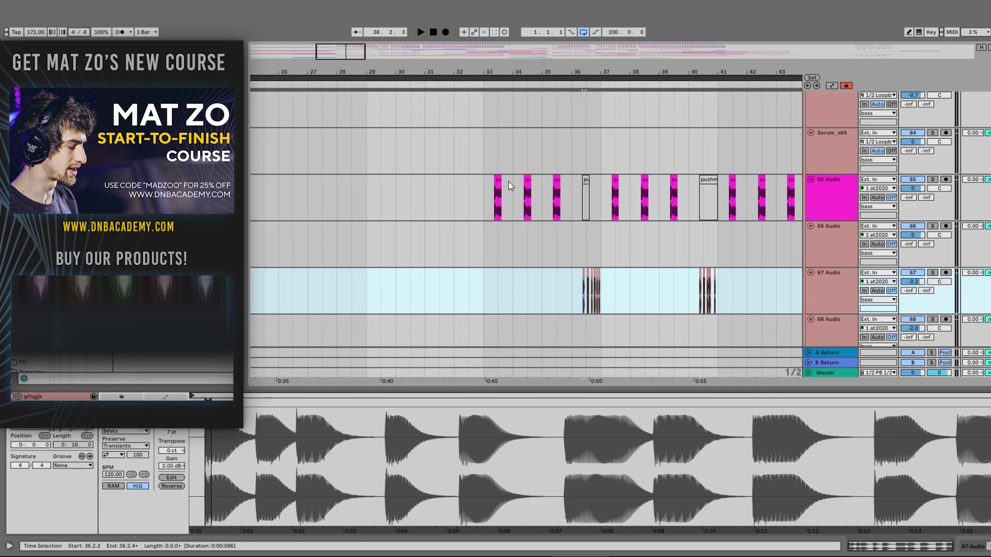
click(497, 193)
scroll(630, 294, down, 3)
click(824, 189)
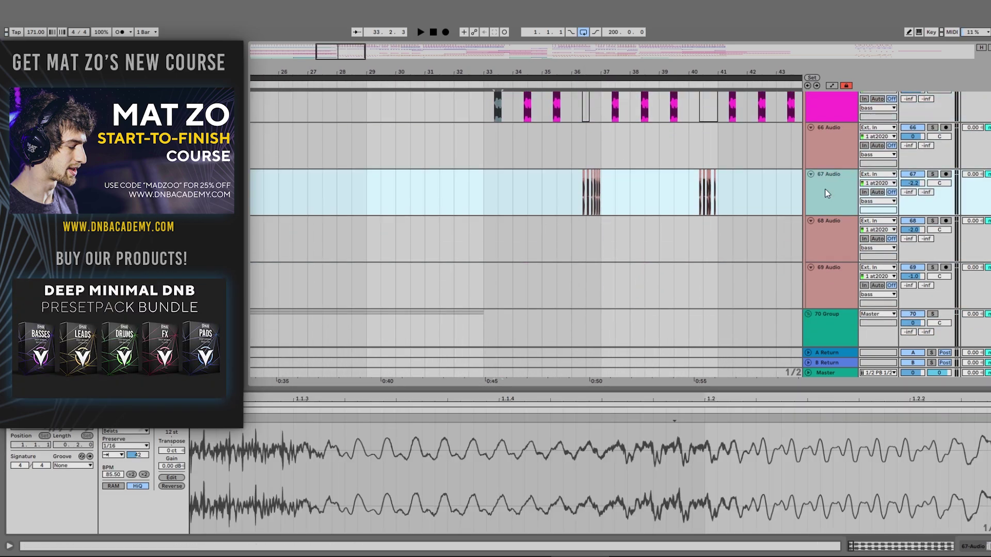
scroll(825, 189, up, 3)
click(832, 221)
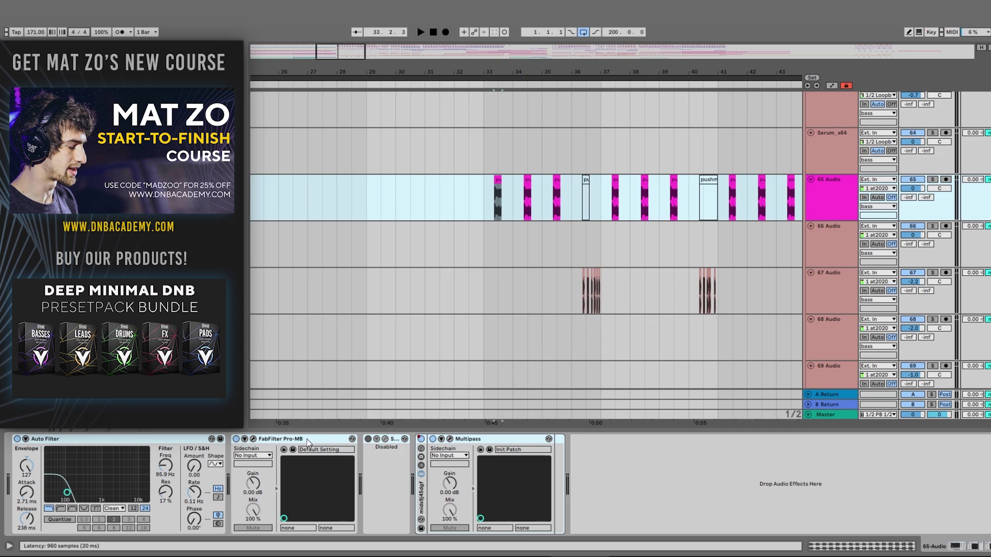
Step: Open the FabFilter Pro-MB window on 65 Audio to examine its multiband settings, then close it
click(253, 439)
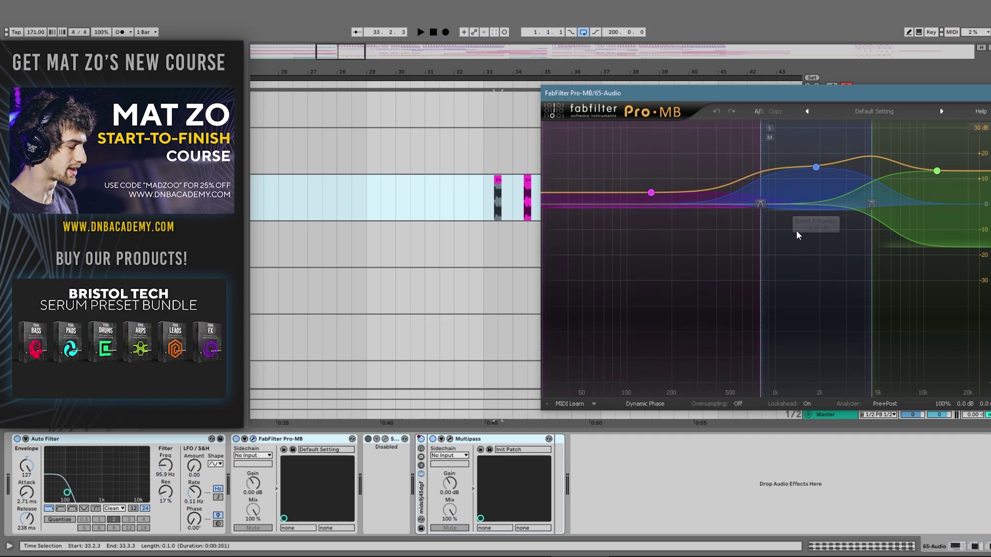
click(990, 93)
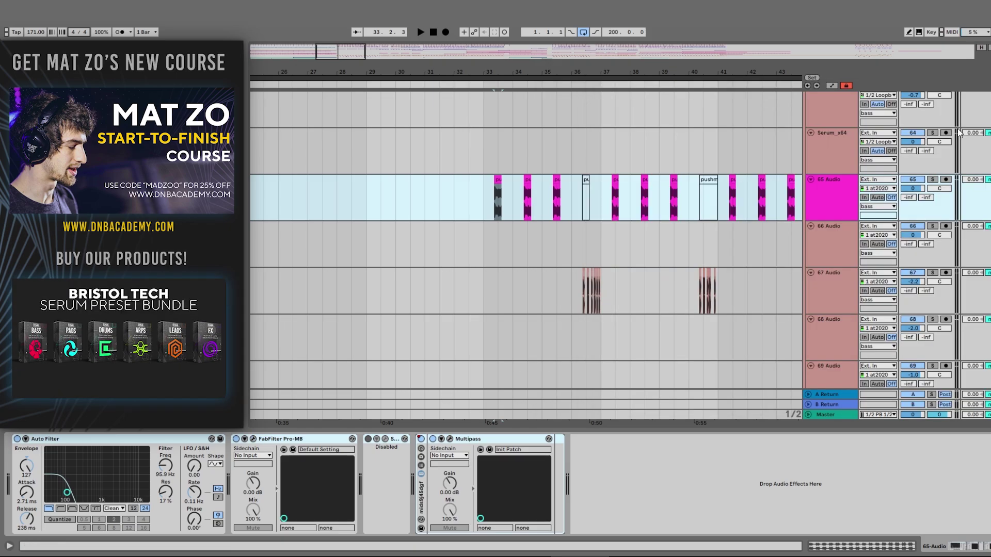
Step: Play 65 Audio soloed from 33.2.3, then clear its solo and replay the same spot in the full mix
key(space)
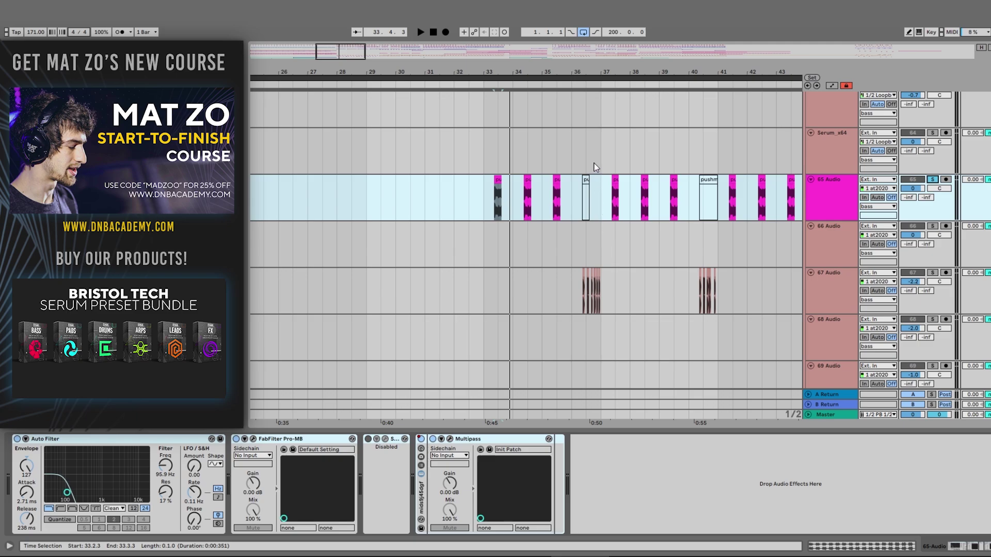
click(932, 180)
key(space)
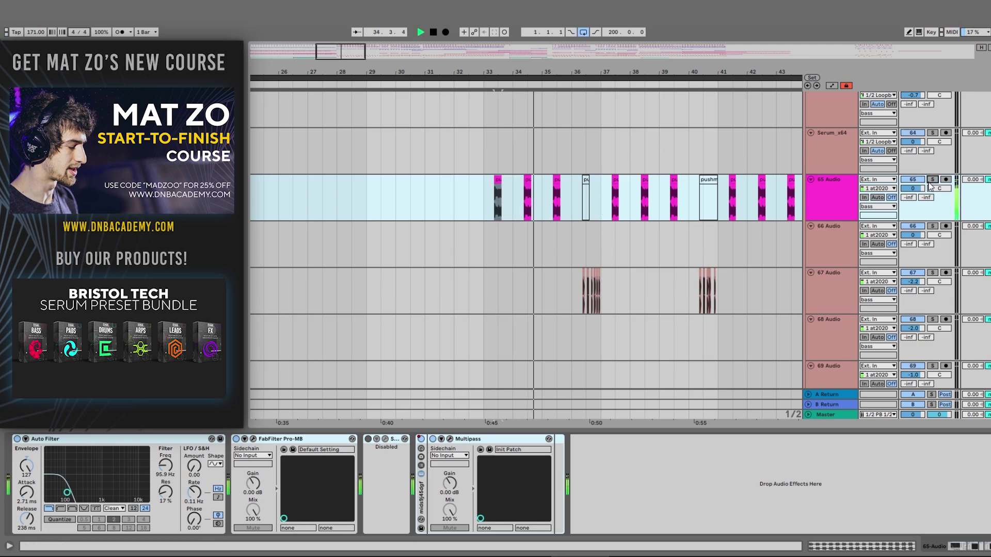
key(space)
Step: Look through the drum, piano, mids and bass tracks to see which layers play around bar 33
scroll(525, 240, up, 10)
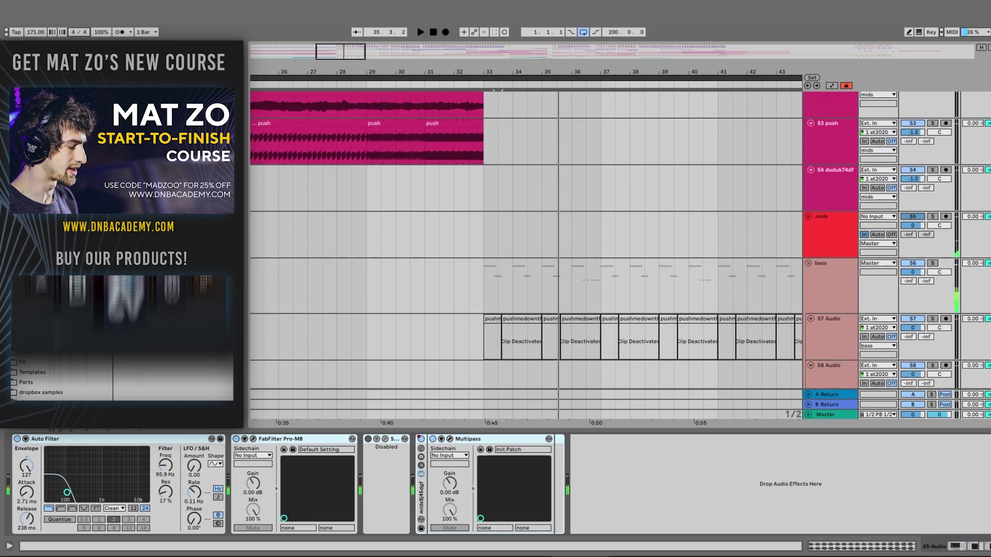
scroll(526, 240, up, 20)
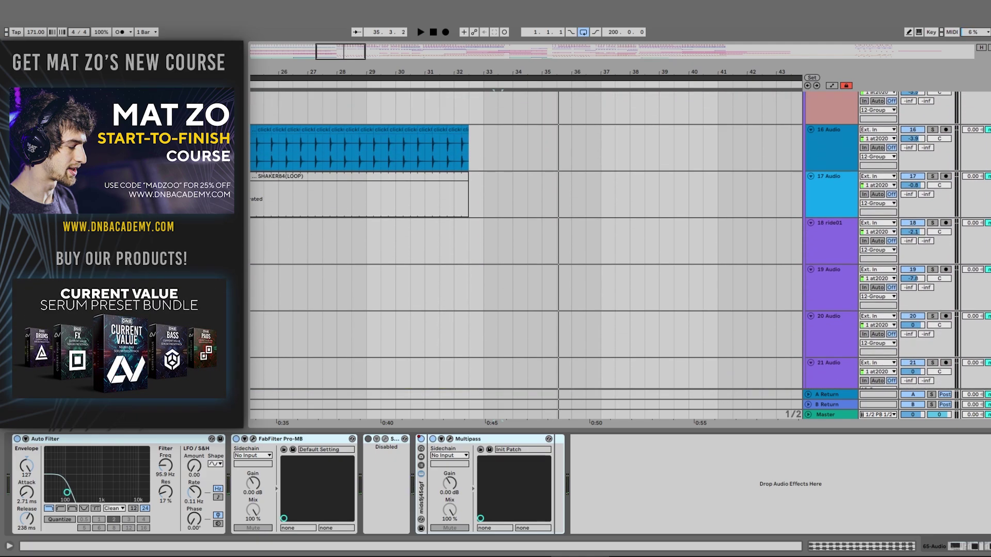
scroll(526, 240, down, 20)
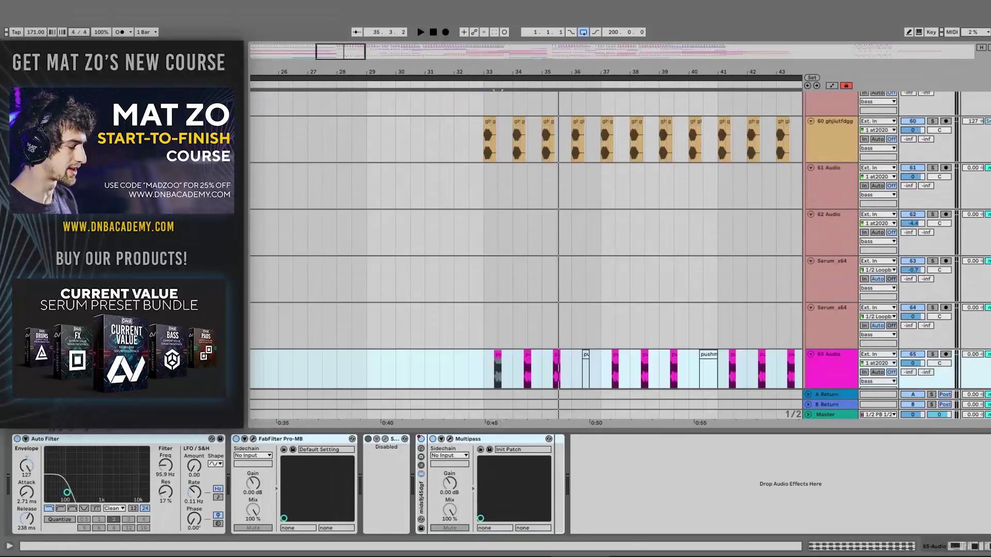
scroll(525, 240, down, 10)
scroll(526, 240, up, 20)
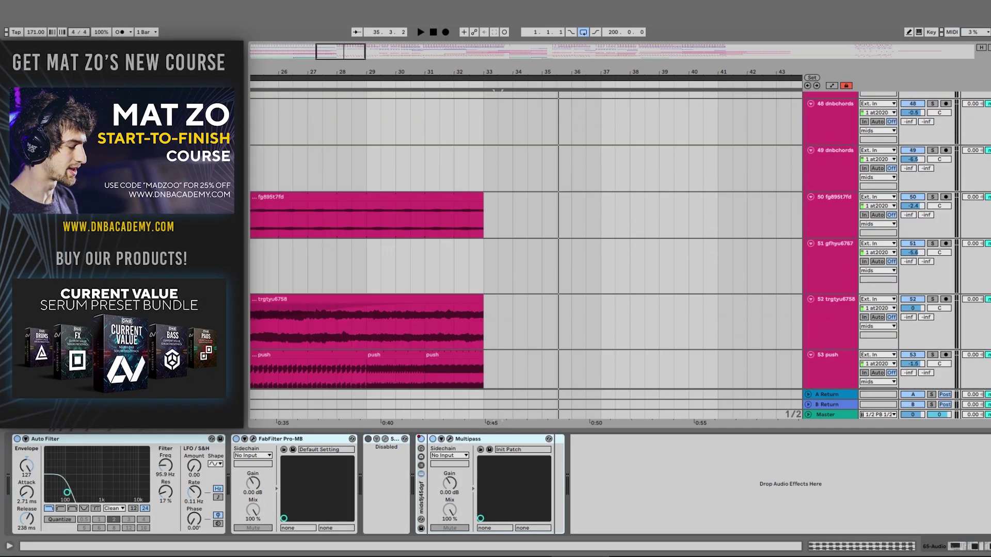
scroll(525, 240, up, 20)
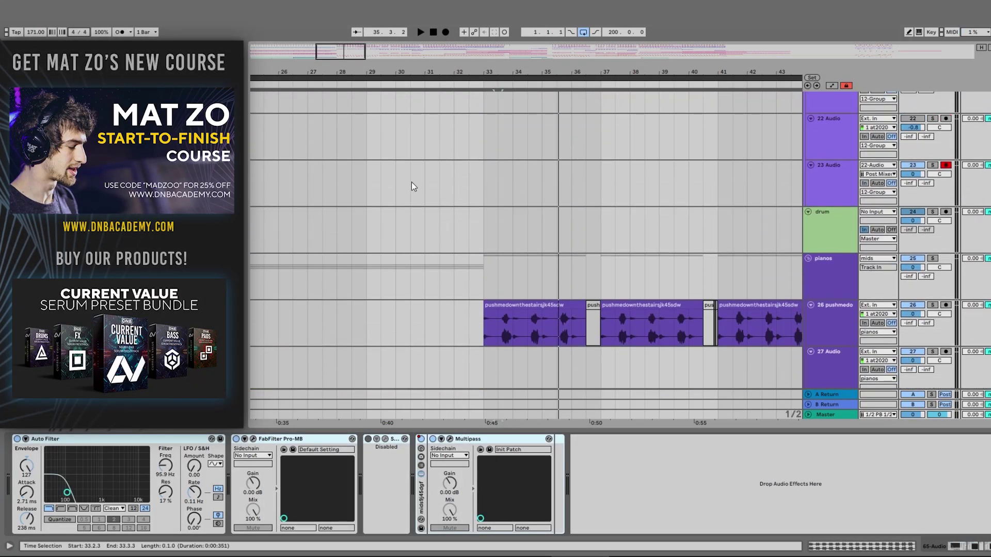
scroll(487, 193, down, 10)
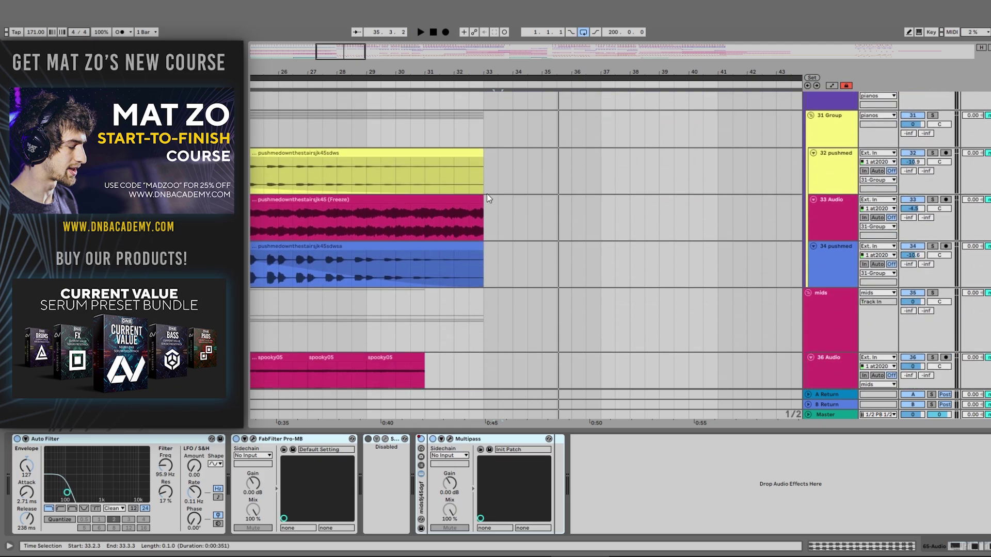
scroll(649, 202, down, 8)
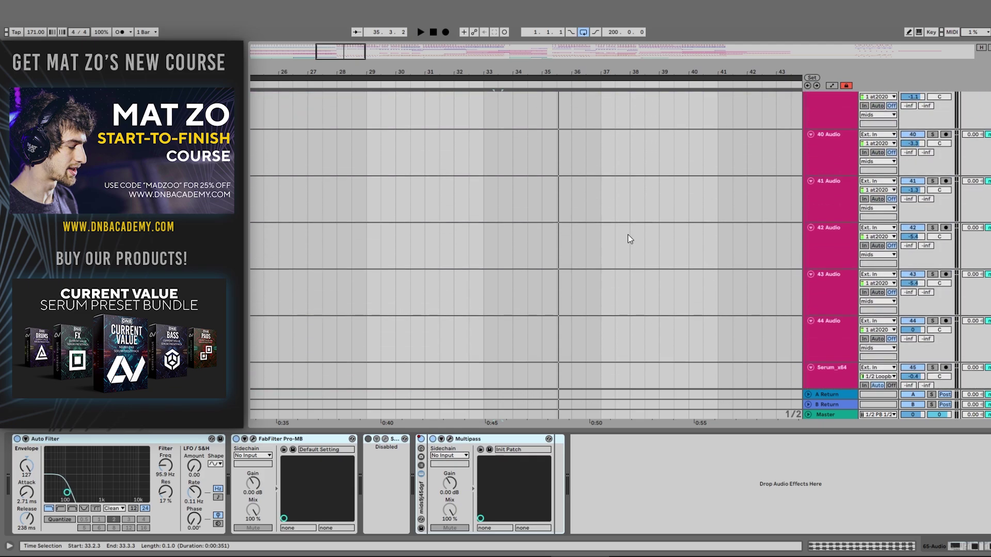
scroll(627, 235, down, 10)
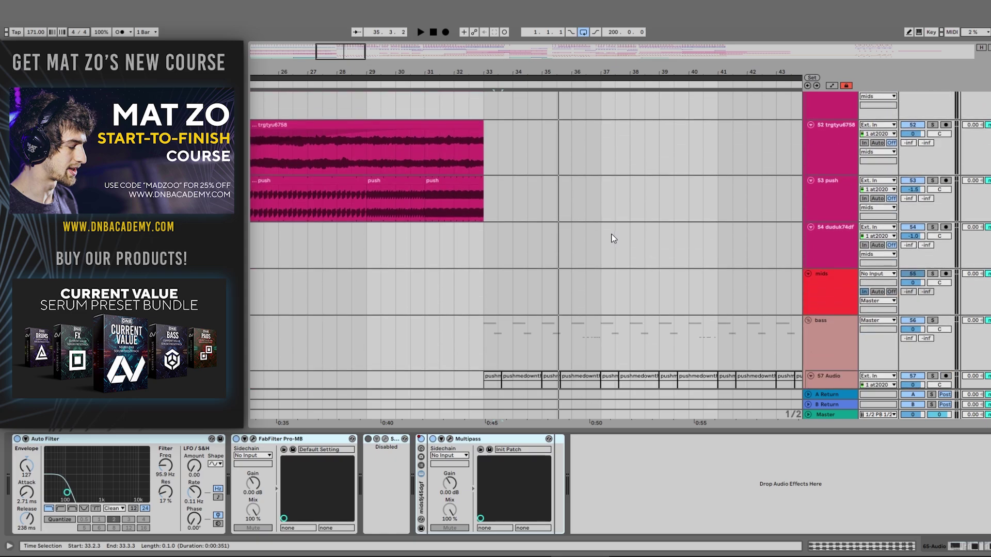
scroll(614, 237, down, 8)
Step: Play the full mix from 33.1.1 past bar 49 while surveying the piano, mids and bass tracks across the arrangement
click(485, 229)
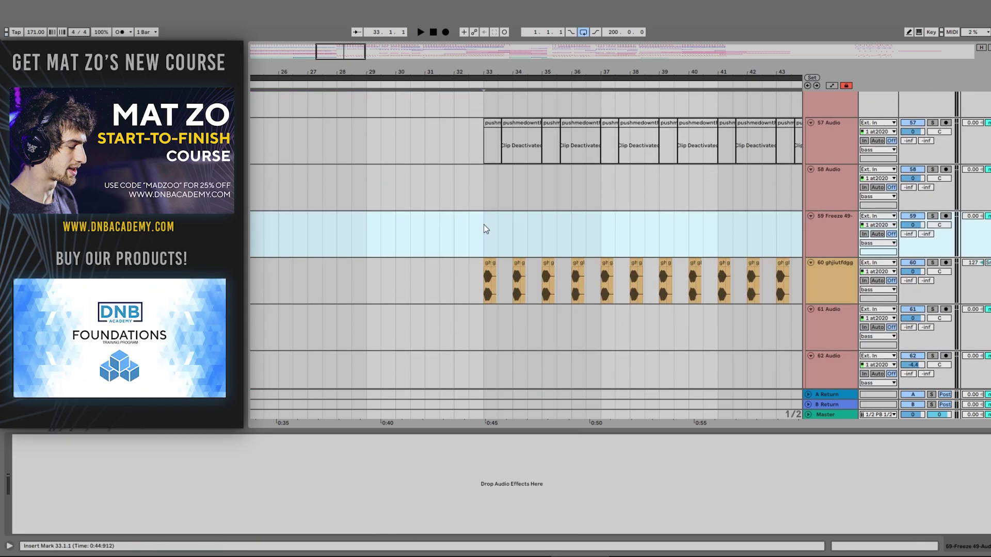
key(space)
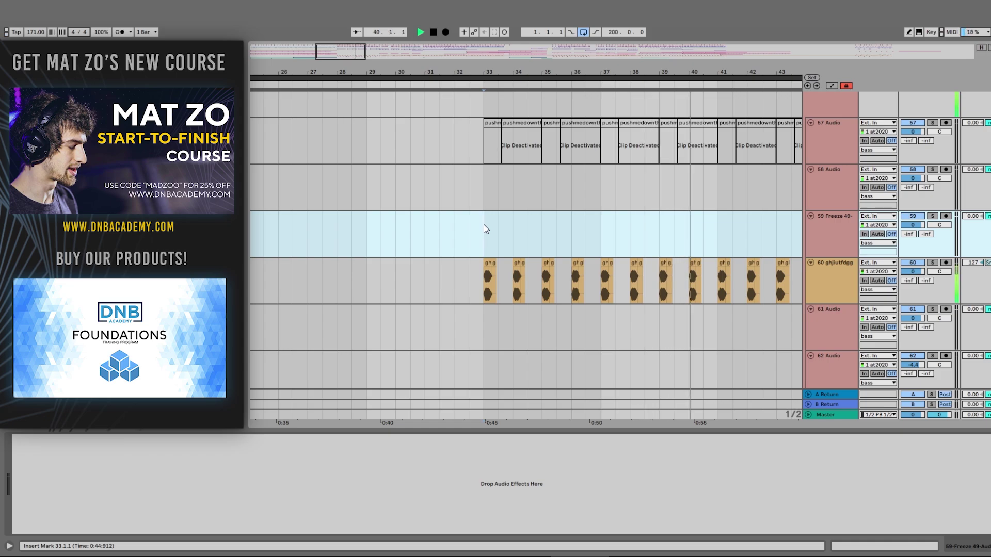
drag(433, 74, 431, 68)
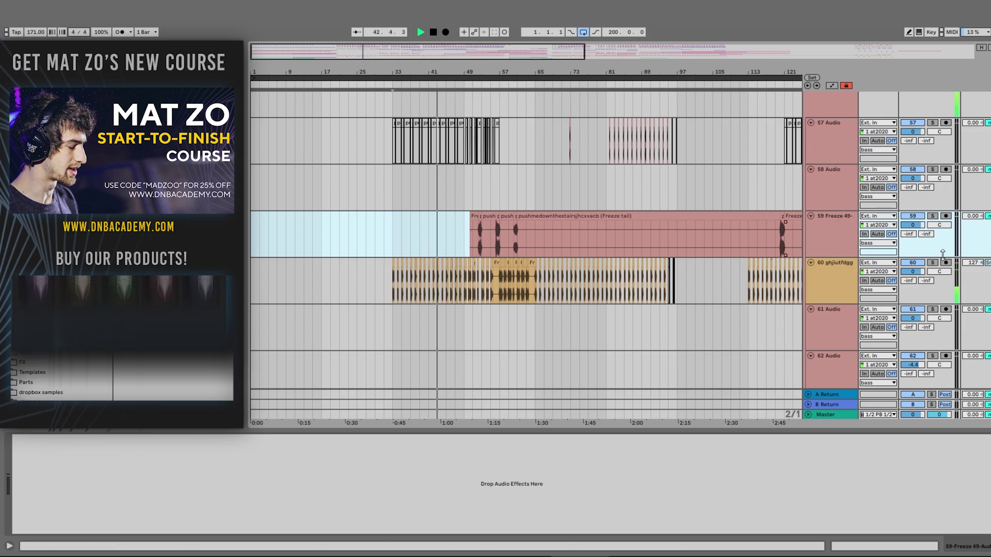
scroll(526, 240, up, 15)
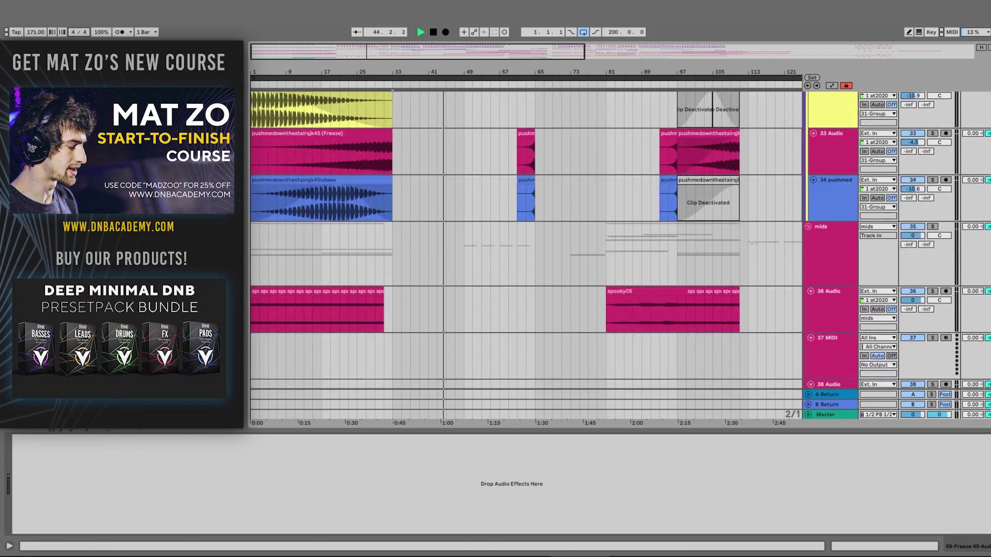
scroll(526, 240, down, 18)
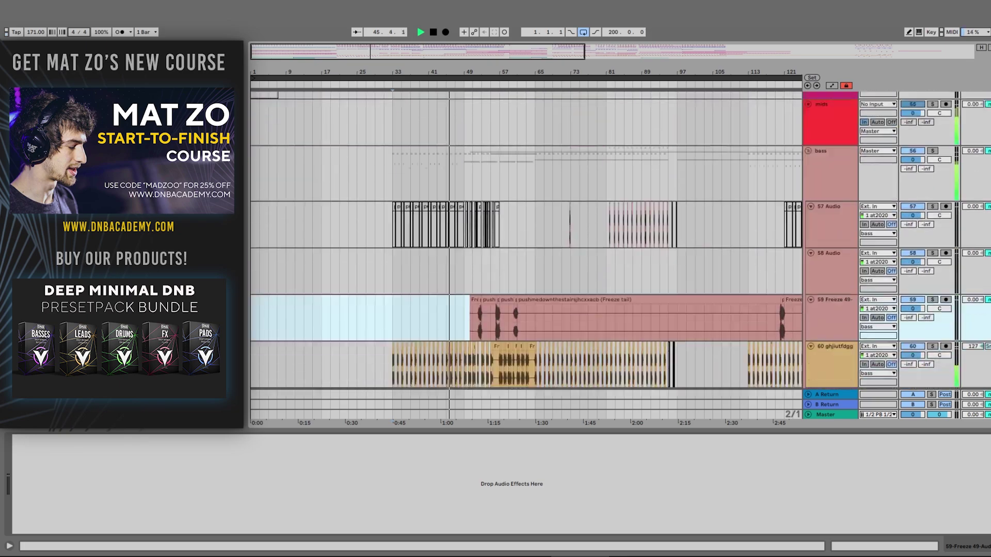
scroll(526, 255, up, 2)
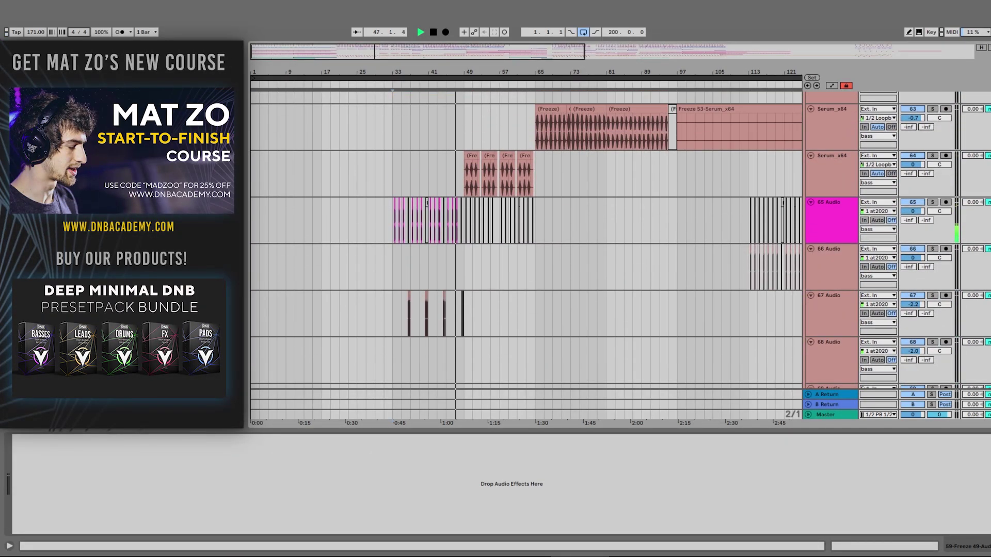
scroll(526, 240, up, 10)
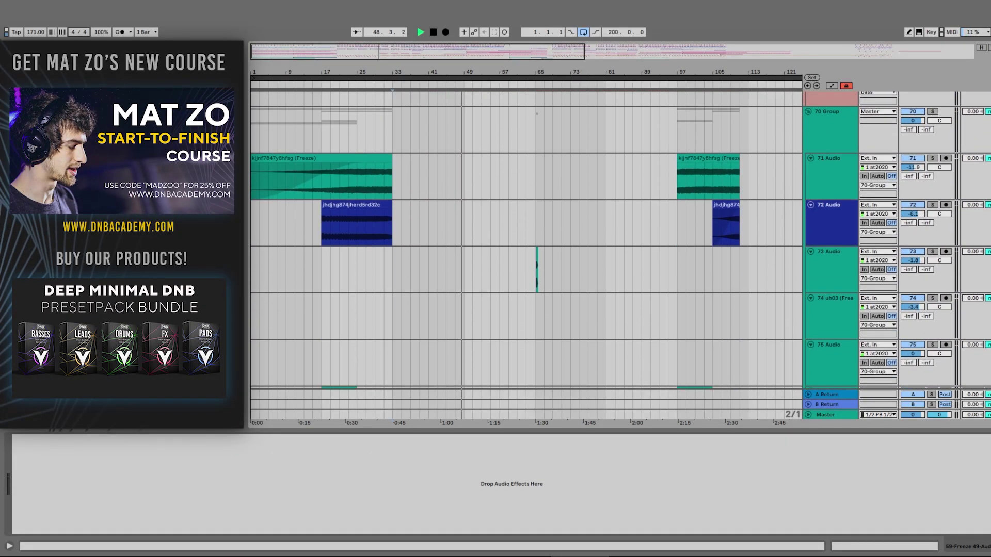
scroll(526, 240, up, 12)
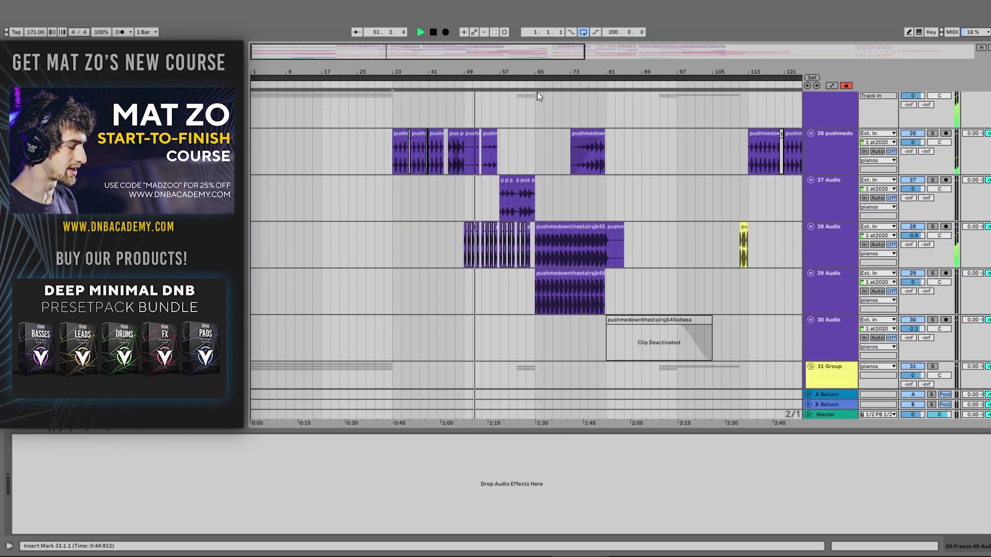
Step: Stop playback, place the insert marker at 49.1.1 on 27 Audio, and audition the piano layers there in the full mix
scroll(476, 172, up, 6)
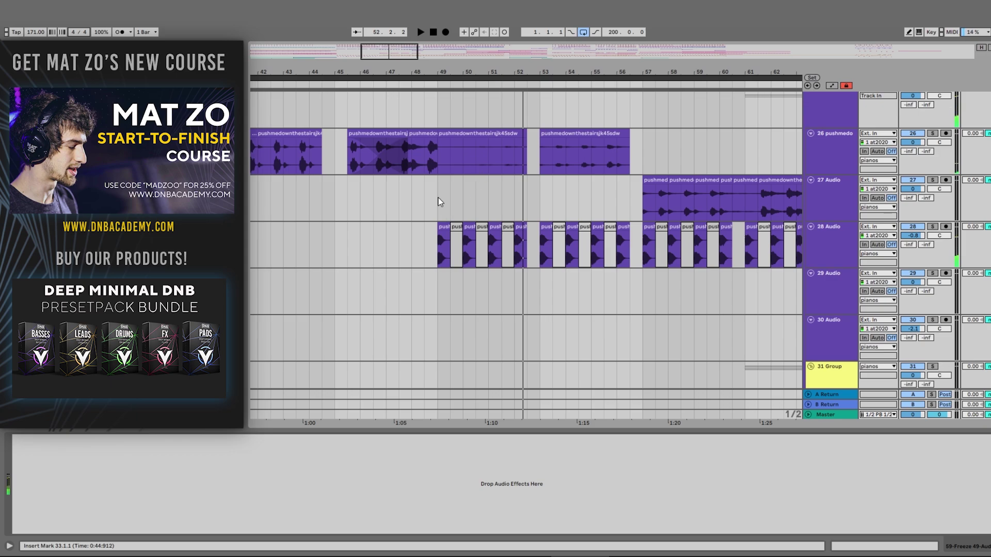
click(440, 202)
scroll(526, 178, down, 3)
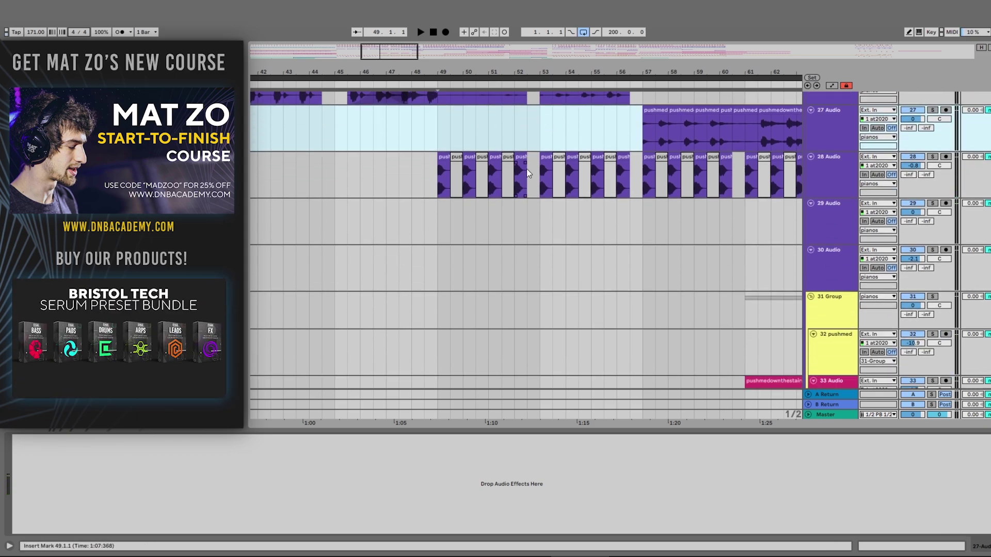
scroll(526, 168, up, 3)
key(space)
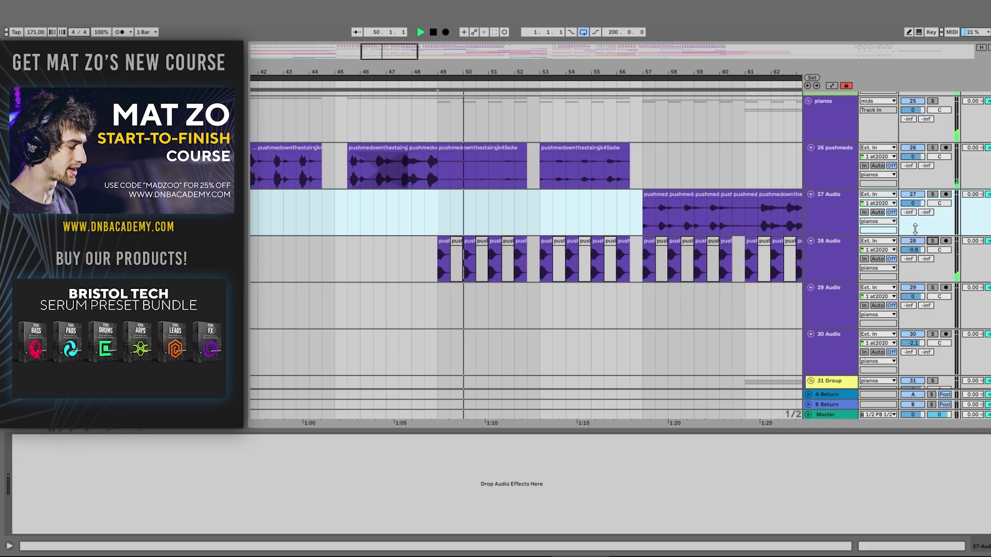
key(space)
Step: Select the 48 dnbchords clip starting at bar 49, play it soloed, and clear the track's solo
scroll(915, 229, down, 15)
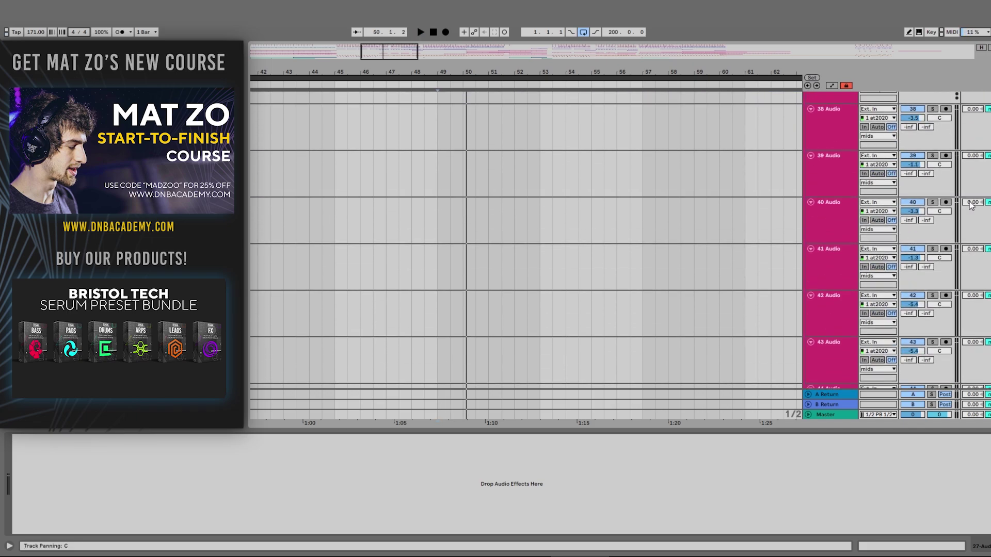
scroll(972, 205, down, 9)
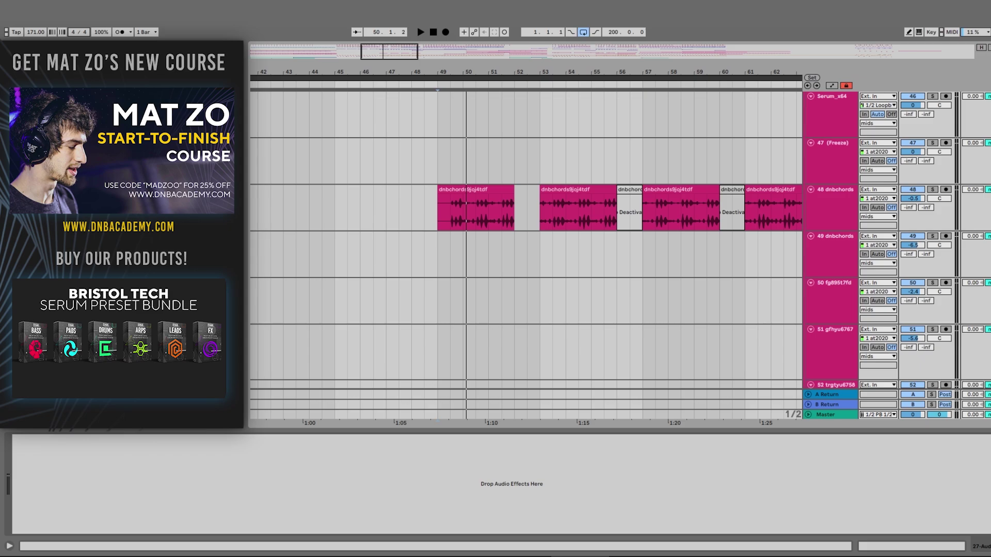
click(497, 189)
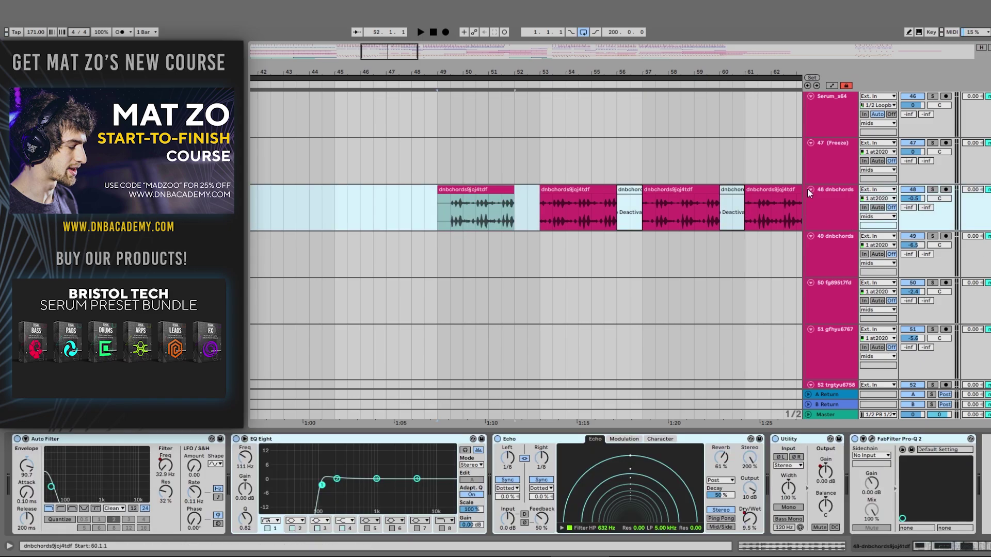
click(932, 190)
key(space)
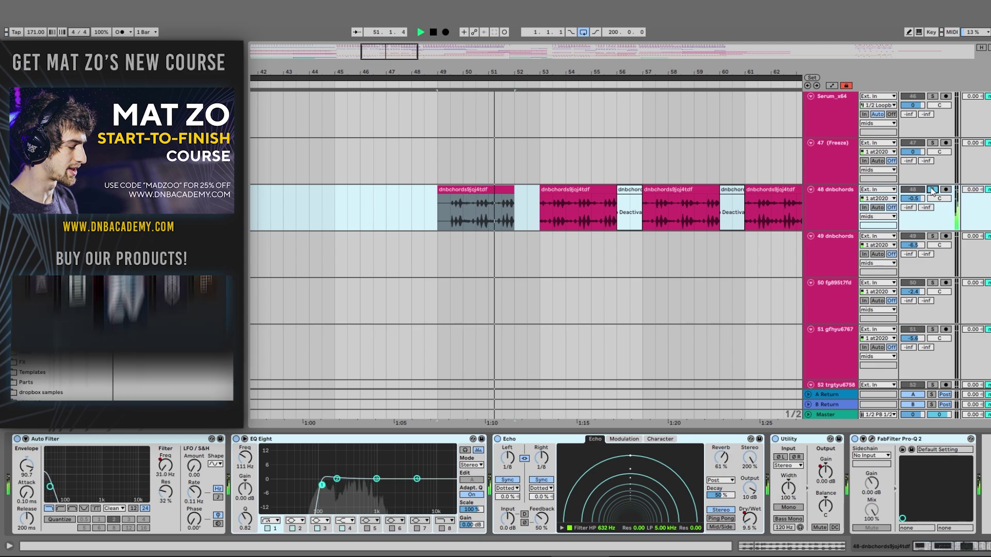
key(space)
click(932, 190)
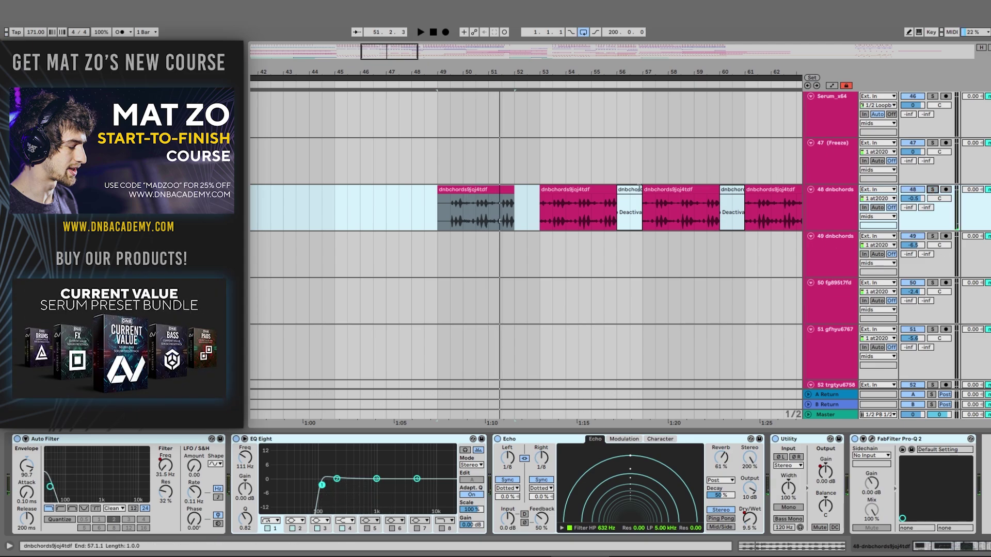
Step: Select the first frozen clip on Serum_x64 track 64 at 49.1.1 and play it soloed through bar 52
scroll(639, 187, down, 10)
scroll(640, 187, down, 15)
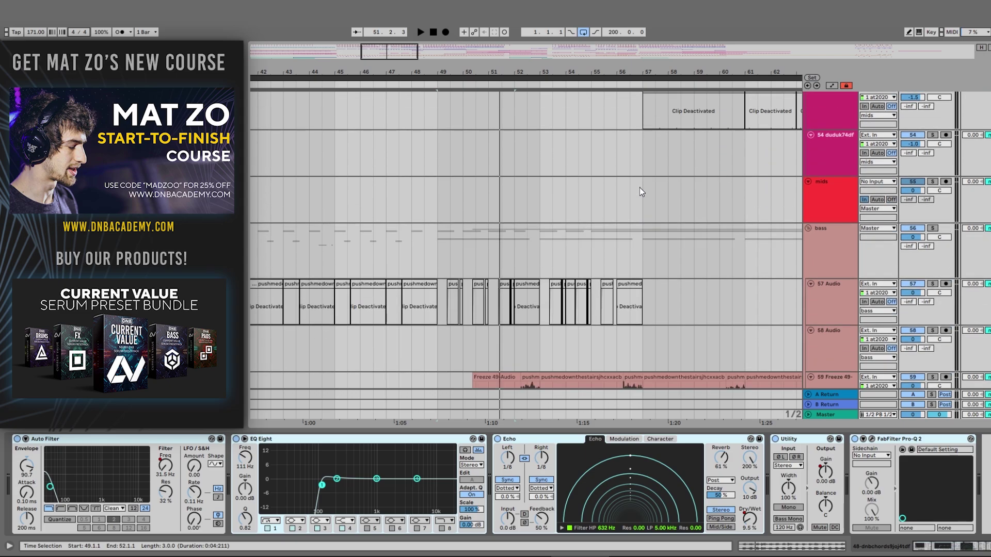
scroll(601, 157, down, 4)
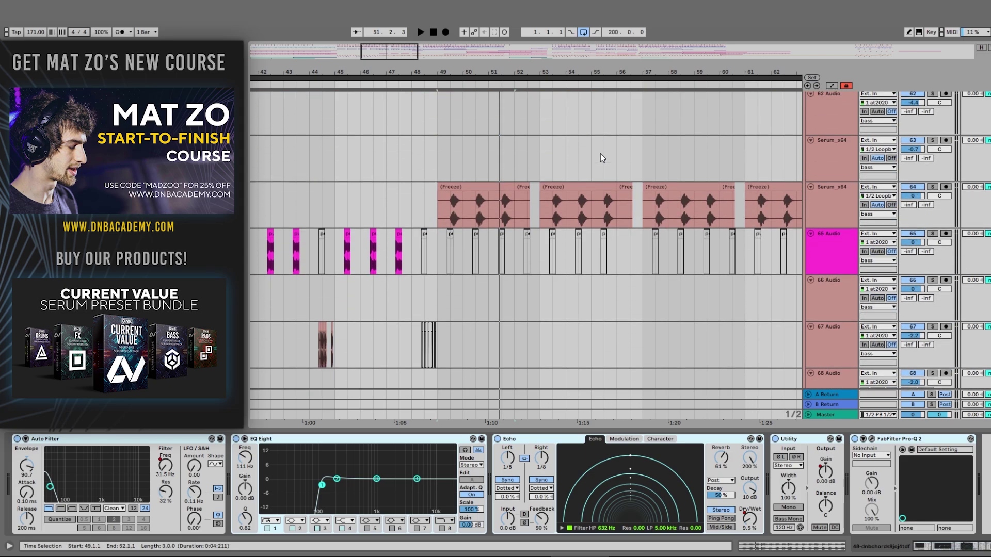
click(448, 209)
drag(440, 79, 445, 206)
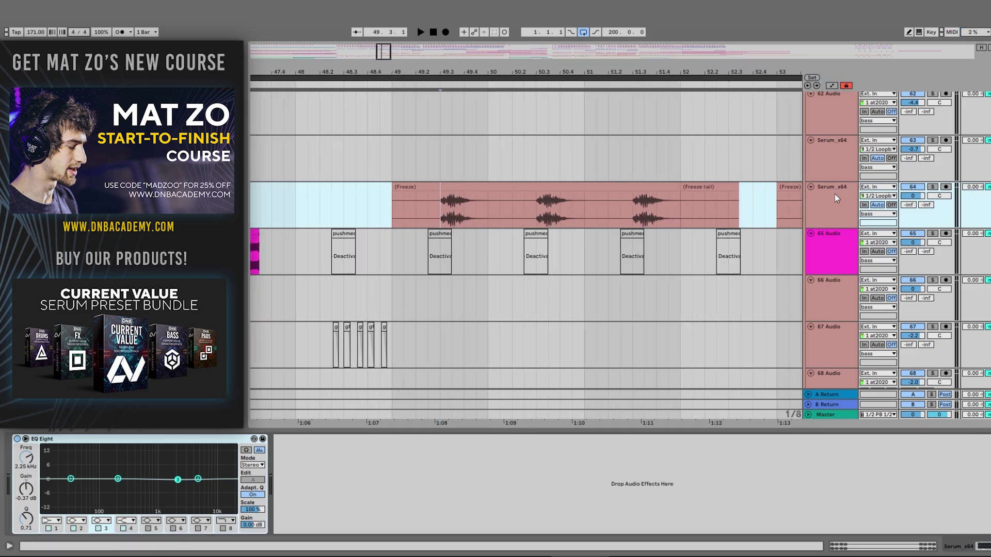
click(934, 188)
click(452, 197)
key(space)
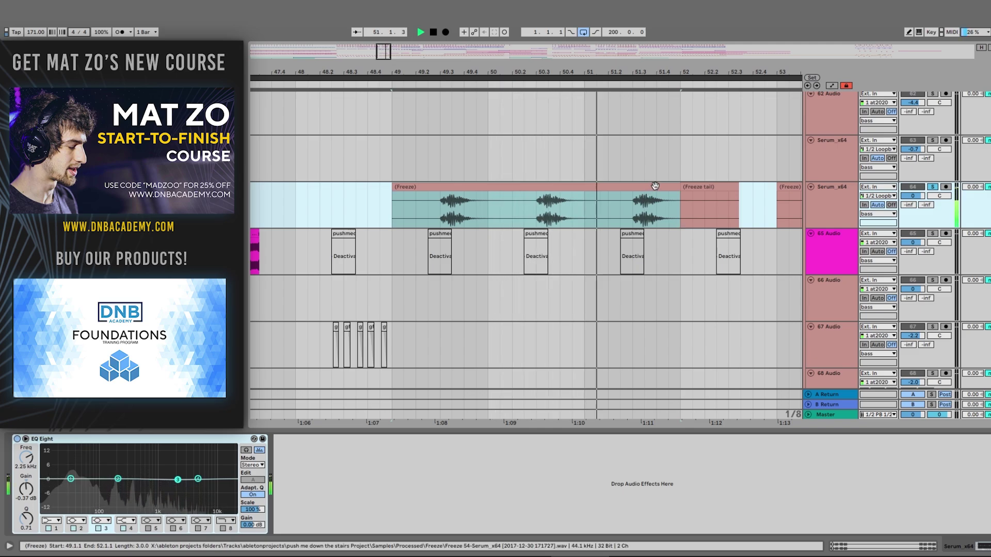
key(space)
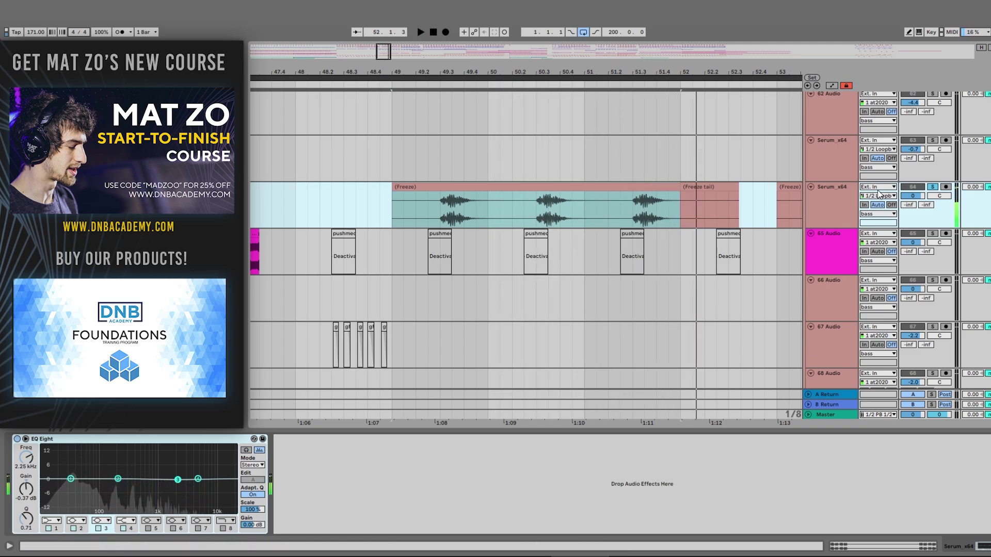
Step: Clear the solo on Serum_x64 track 64 and play from 49.1.1 in the full mix, showing a wider stretch of bars
click(933, 187)
key(space)
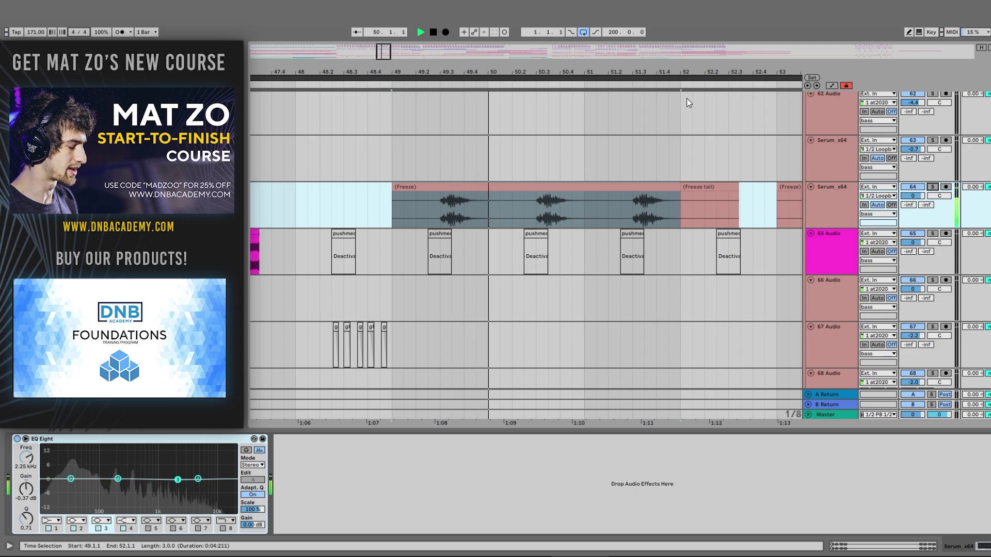
key(minus)
key(minus)
key(minus)
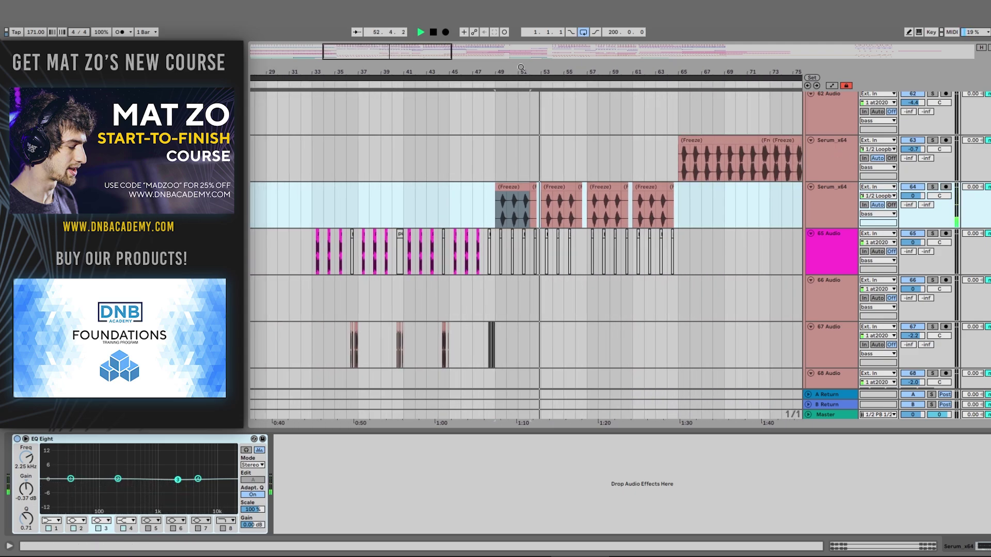
Step: Select the short frozen clip at 52.2.1 on track 59 Freeze 49- and examine its full sample waveform, stopping playback
scroll(597, 342, down, 3)
key(minus)
scroll(597, 338, down, 10)
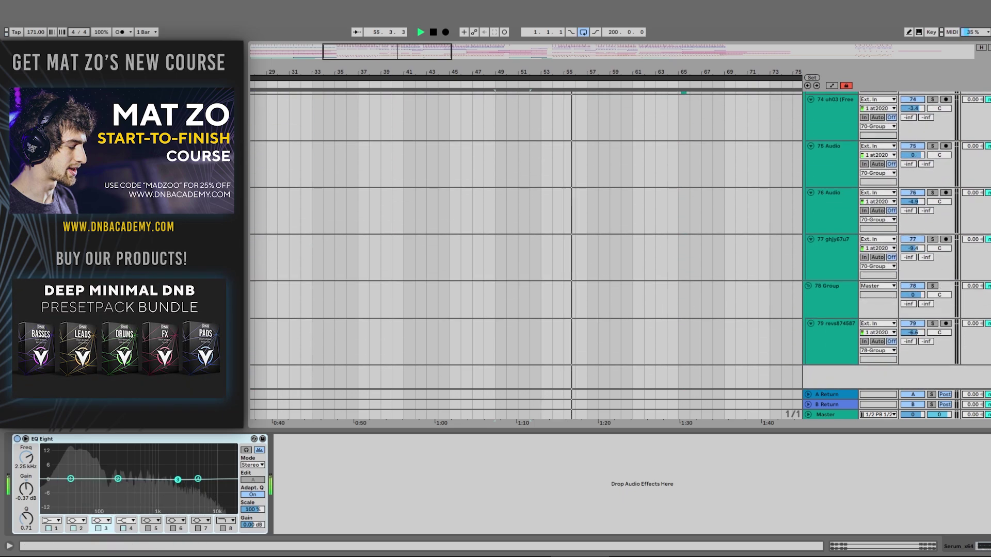
scroll(526, 255, up, 10)
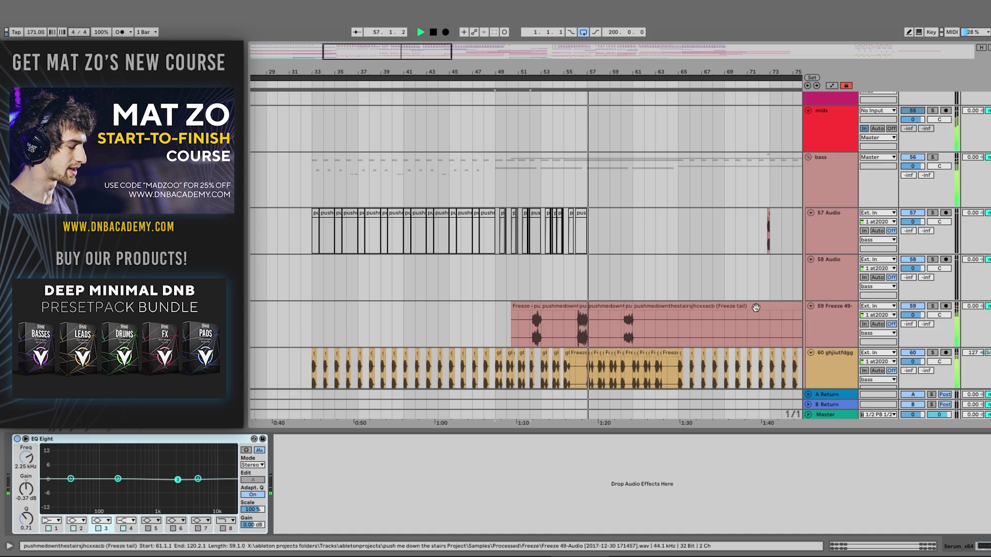
drag(545, 60, 552, 258)
click(548, 306)
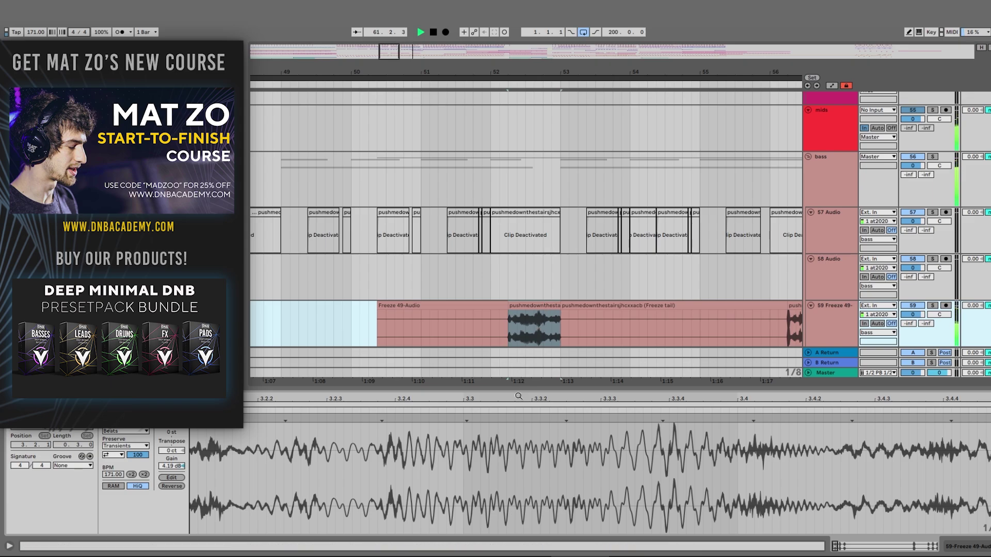
drag(518, 395, 518, 351)
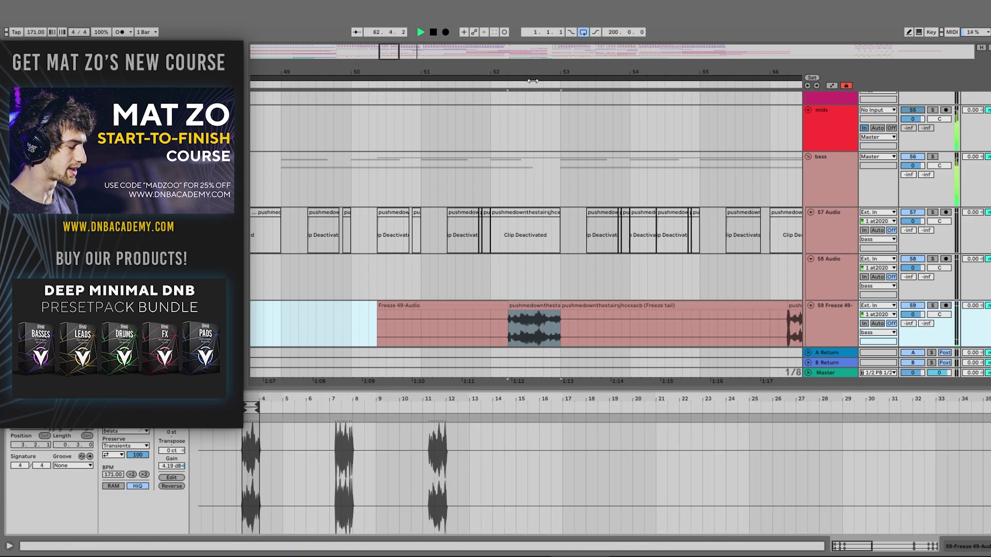
drag(533, 81, 418, 87)
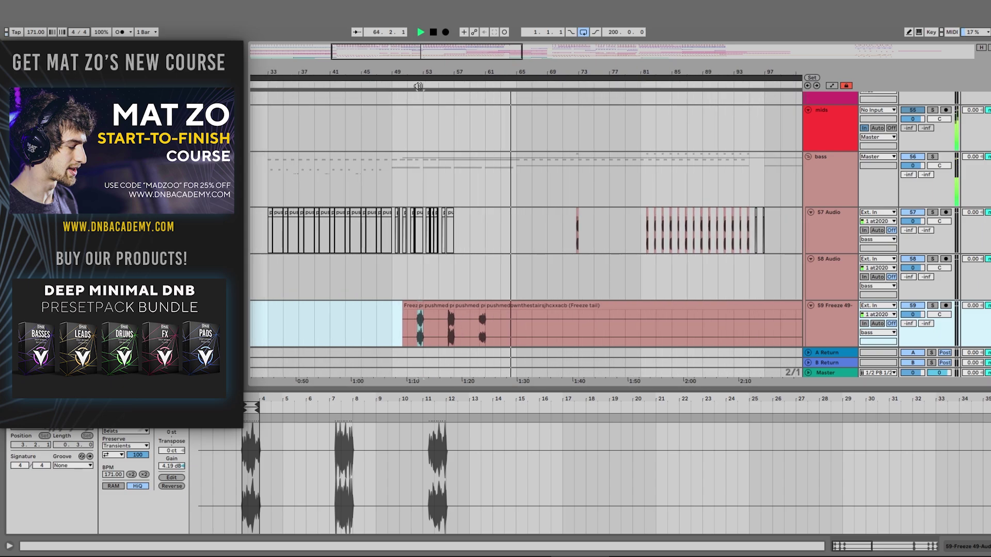
drag(479, 390, 480, 451)
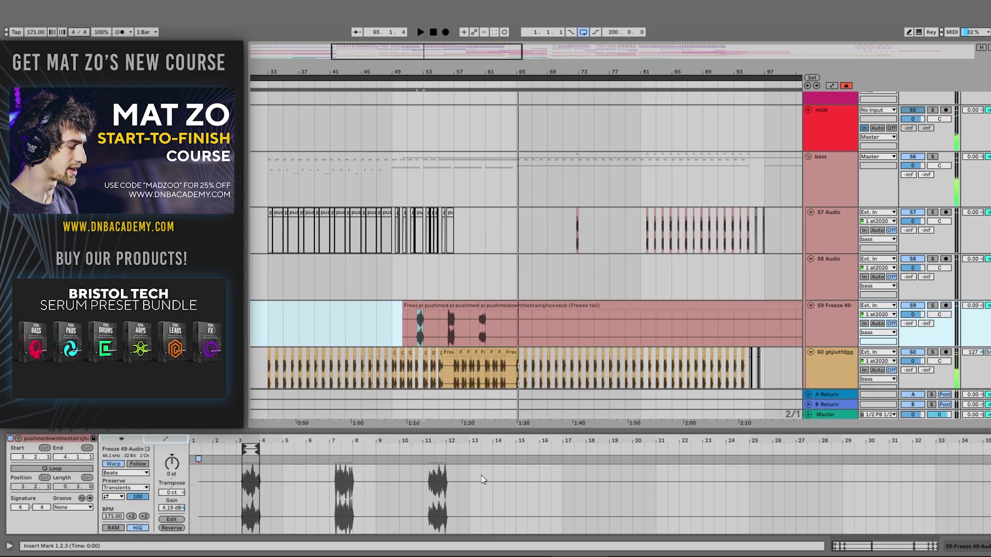
Step: Select the first frozen clip at 49.1.1 on Serum_x64 track 64 and view its waveform
key(plus)
key(plus)
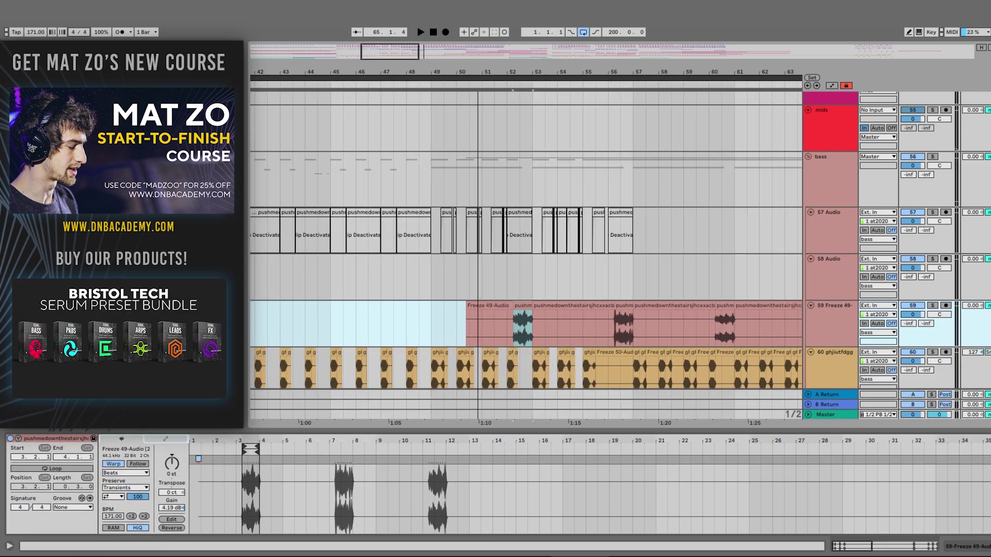
scroll(543, 258, down, 8)
scroll(544, 258, down, 4)
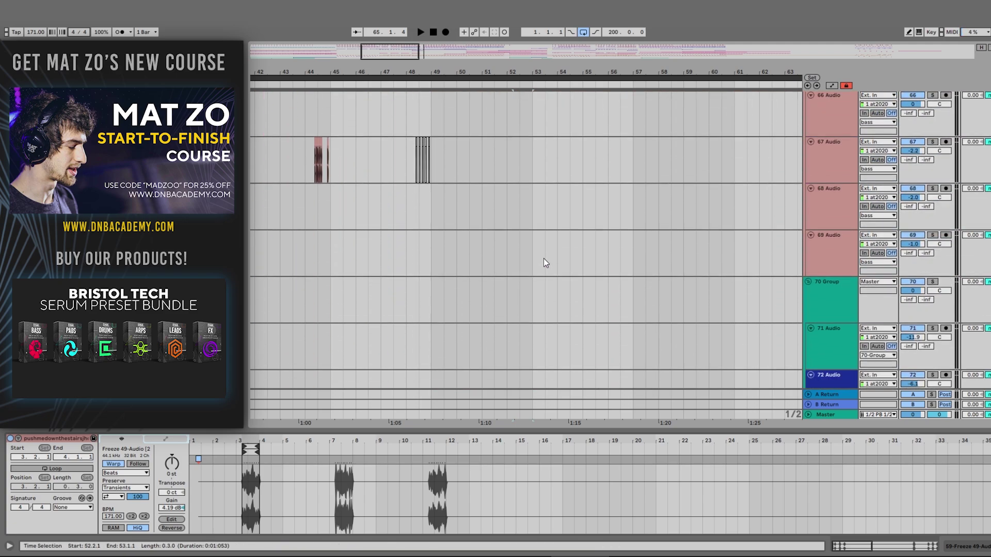
scroll(544, 268, up, 8)
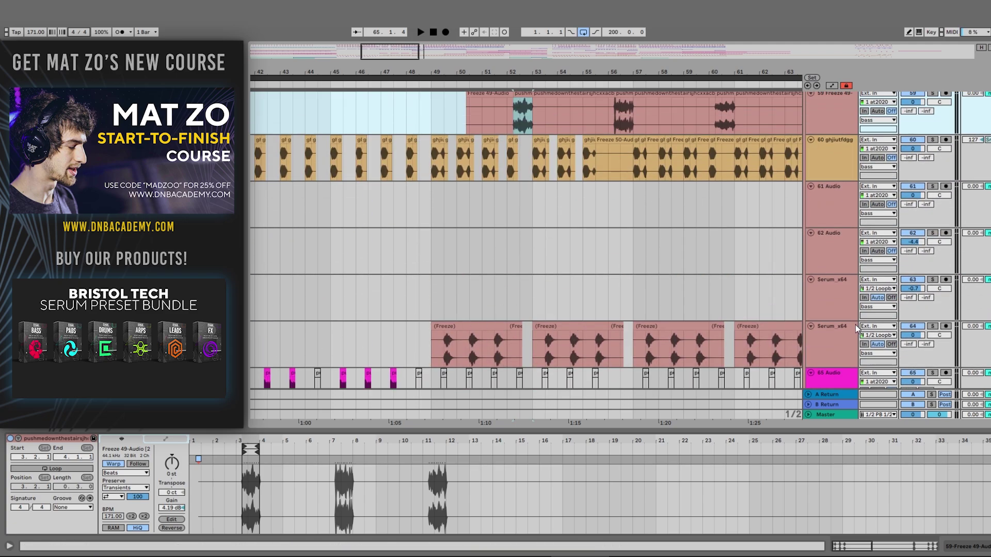
click(826, 341)
click(477, 325)
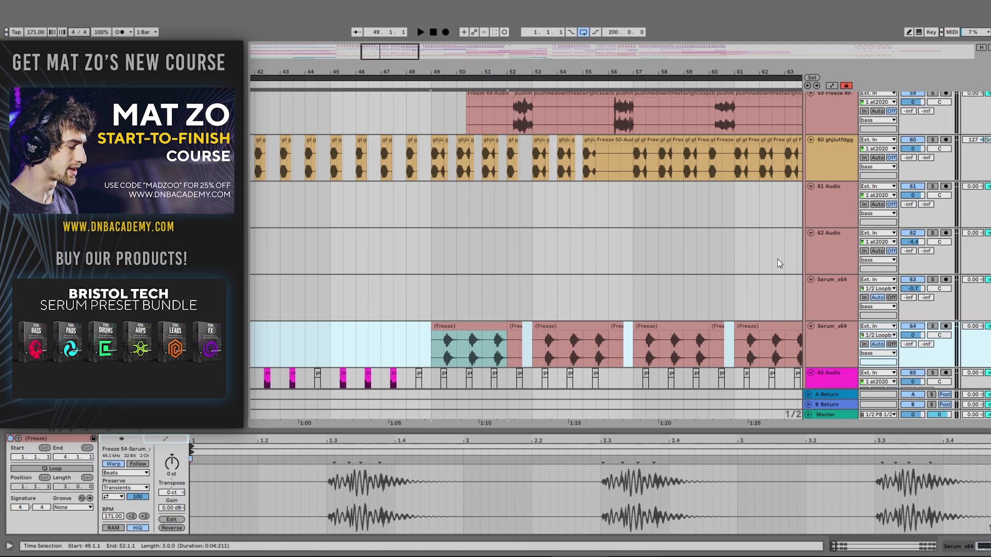
Step: Reselect the short frozen clip at 52.2.1 on track 59 and compare it up close with the neighbouring bass clips
scroll(777, 259, up, 5)
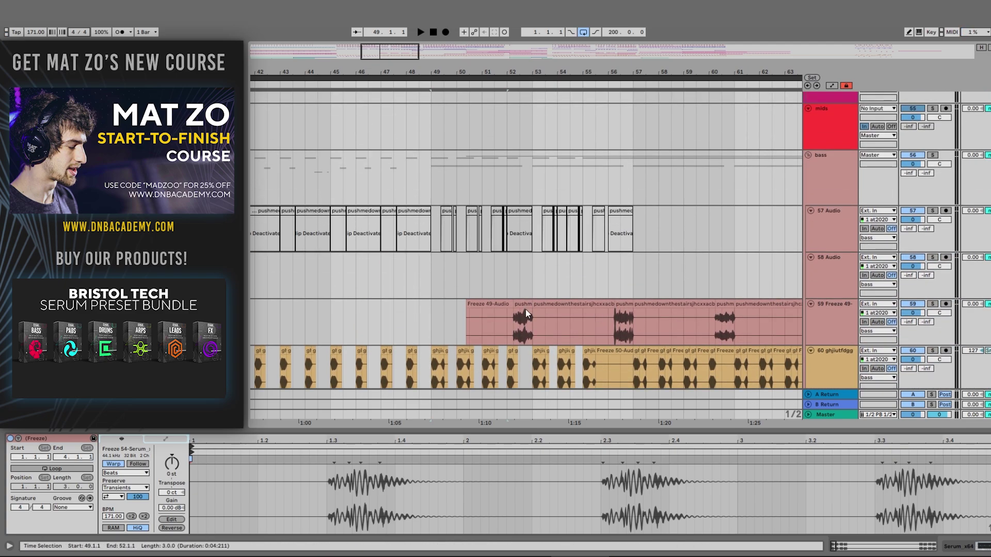
click(521, 274)
click(522, 311)
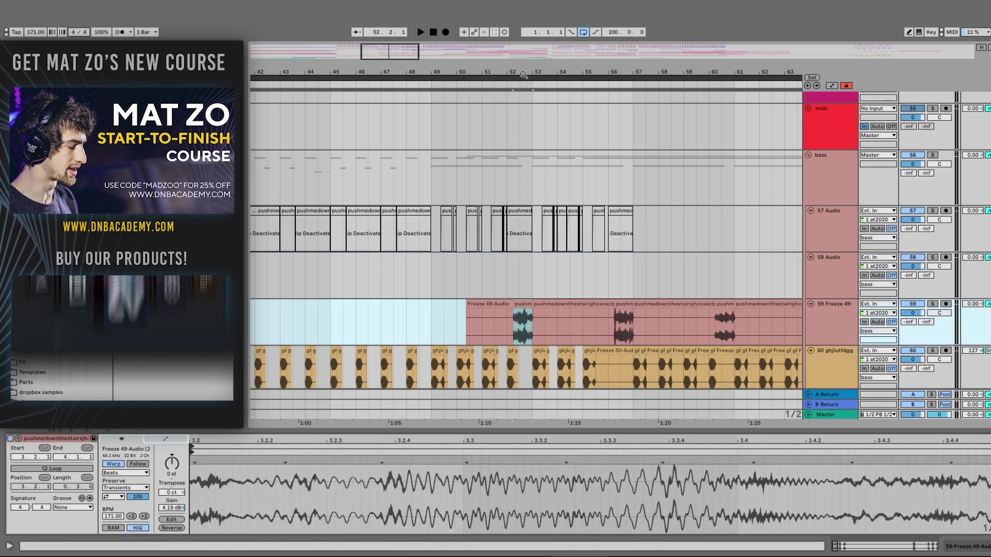
drag(524, 74, 523, 132)
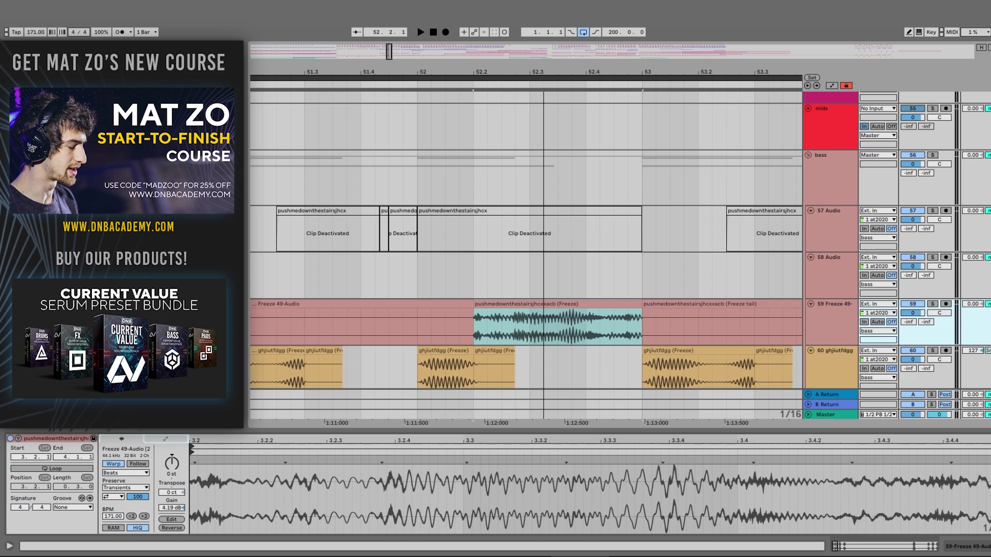
key(minus)
key(minus)
key(minus)
key(minus)
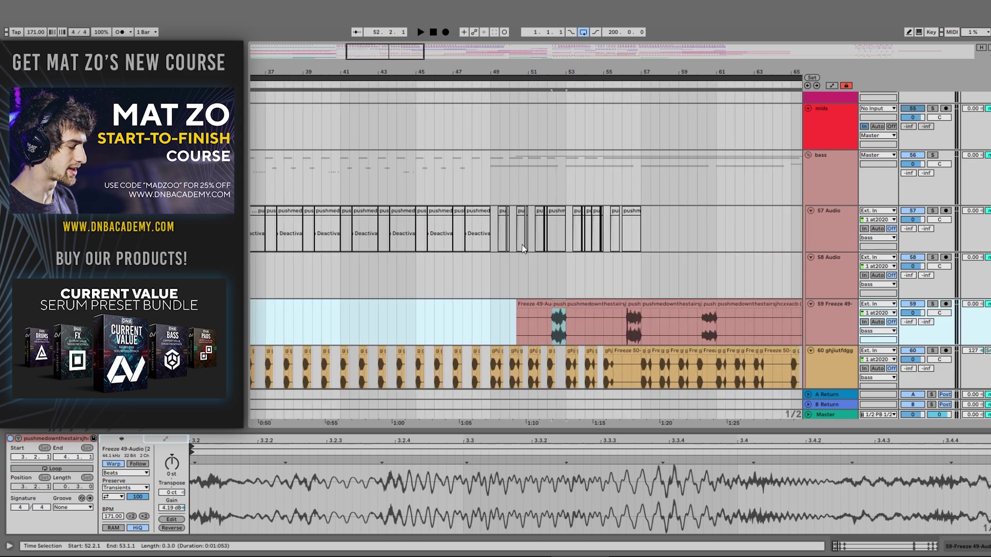
mouse_move(577, 336)
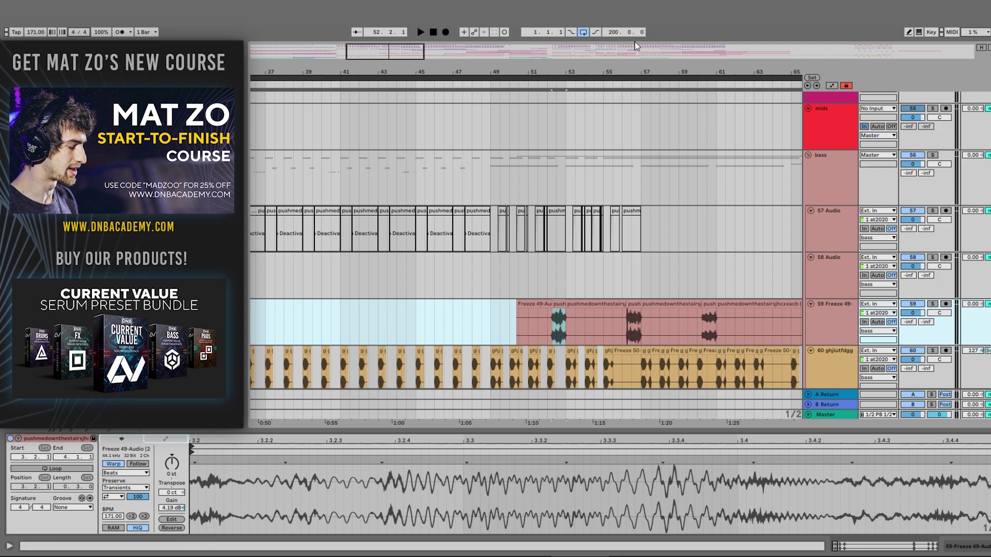
Step: Place the insert marker at 57.1.1 on 58 Audio and play the section from there in the full mix
drag(652, 76, 547, 54)
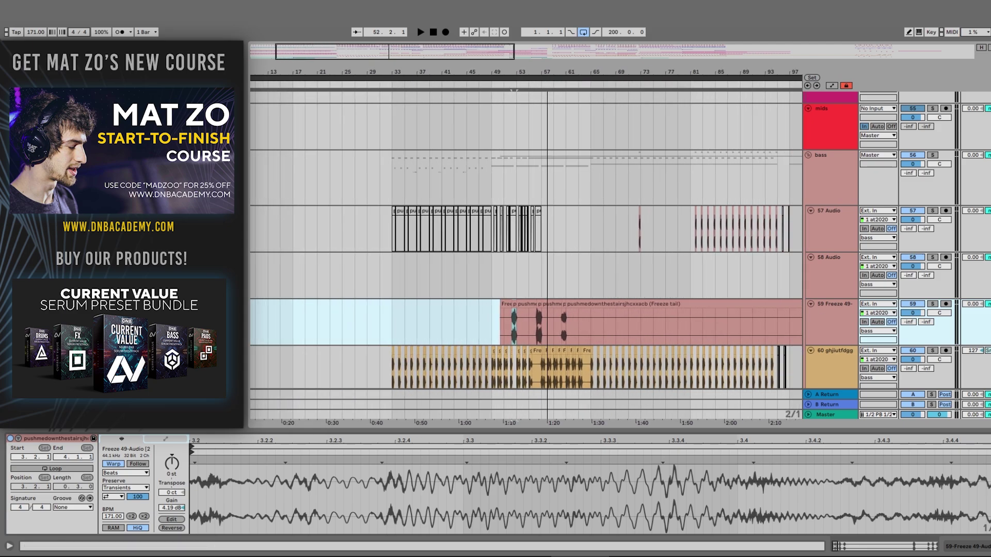
scroll(580, 246, down, 1)
scroll(580, 246, down, 2)
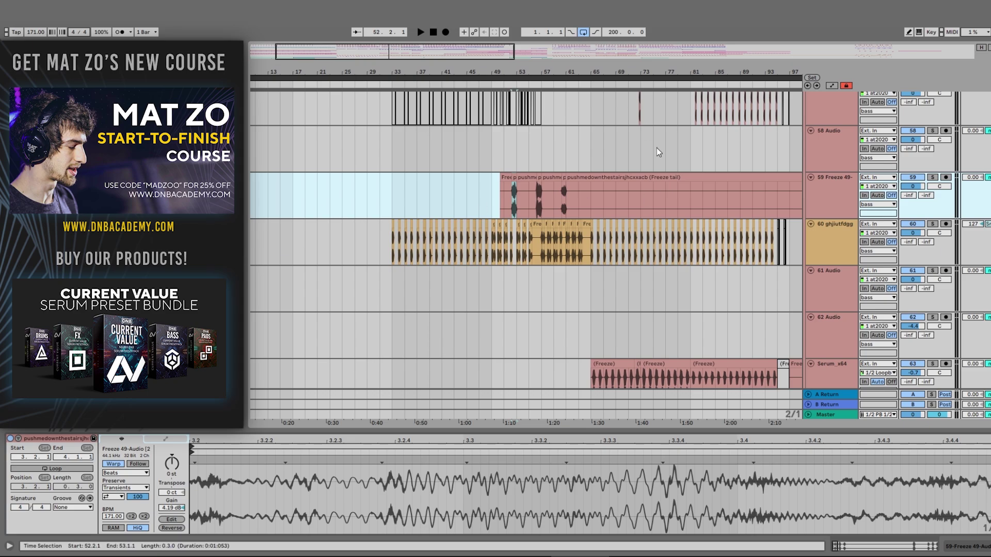
click(534, 144)
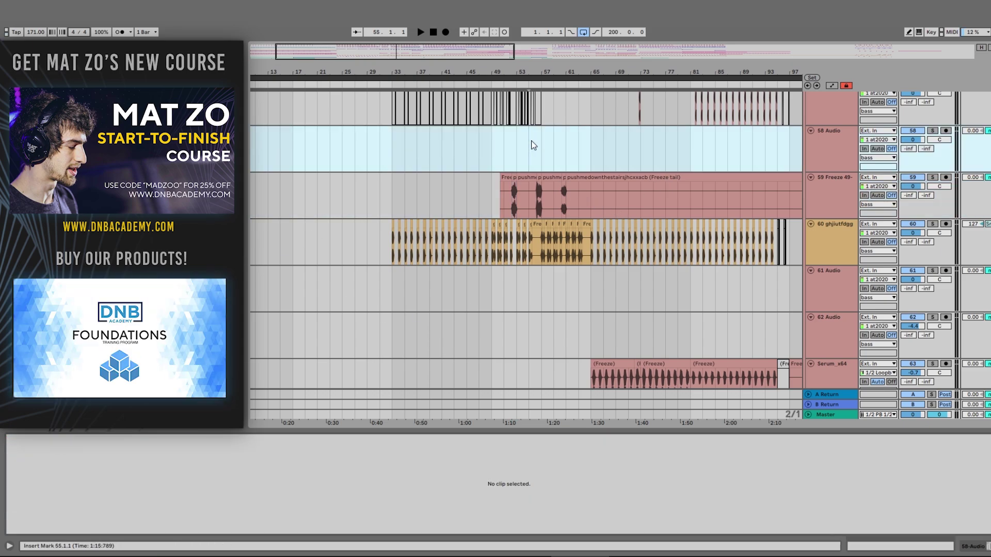
drag(538, 68, 561, 202)
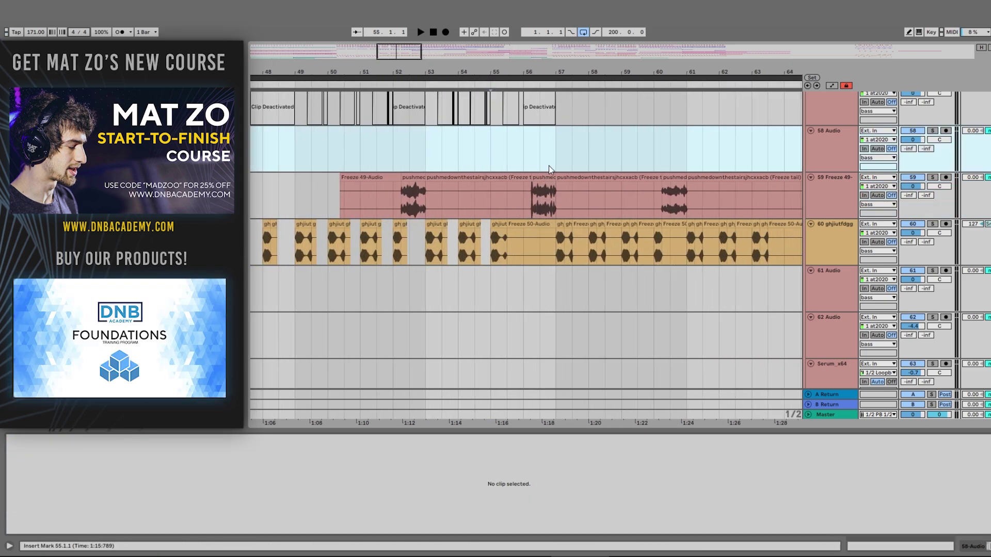
key(space)
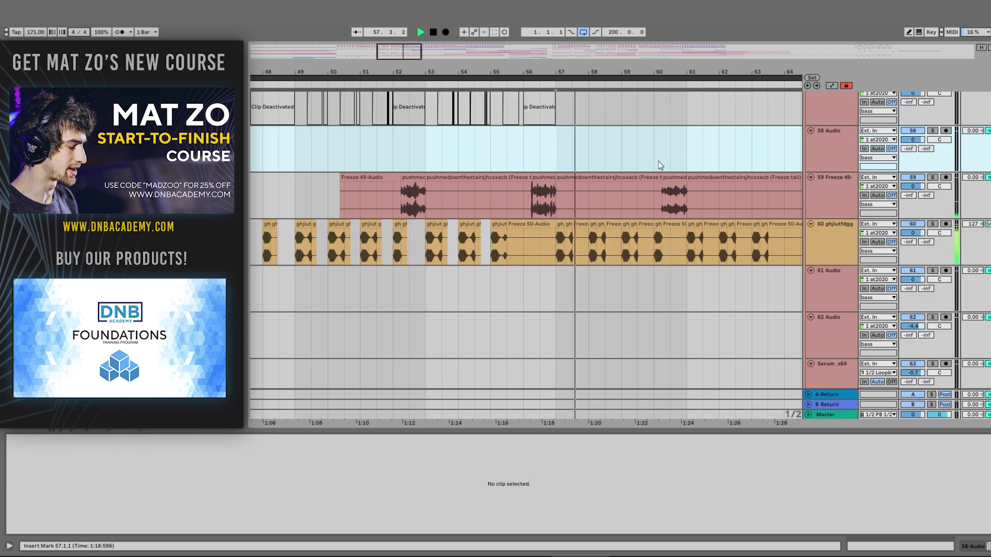
Step: Review the bass, mids and piano tracks while the section after bar 57 plays, and stop playback around bar 63
drag(596, 75, 568, 46)
scroll(534, 217, down, 5)
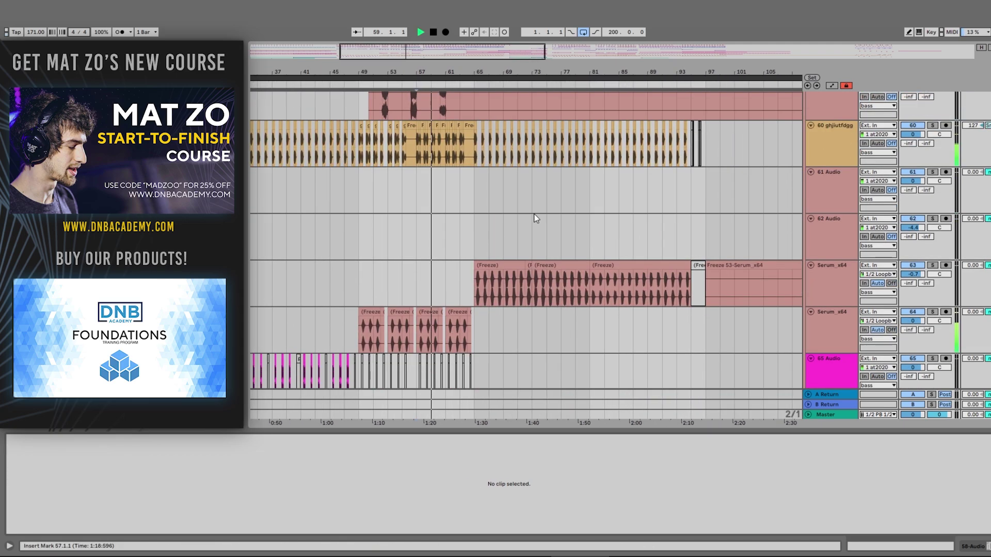
scroll(769, 230, down, 2)
scroll(769, 230, down, 8)
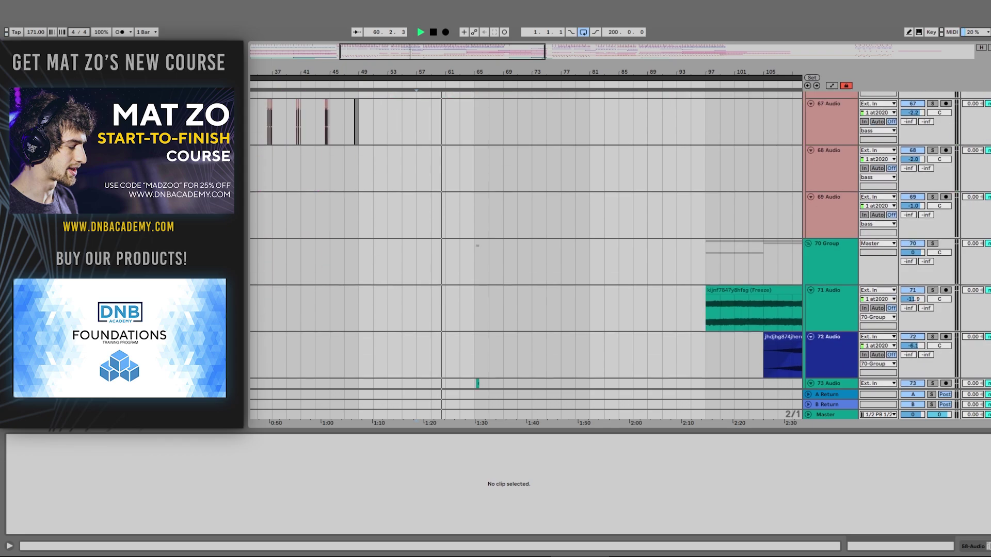
scroll(525, 255, up, 20)
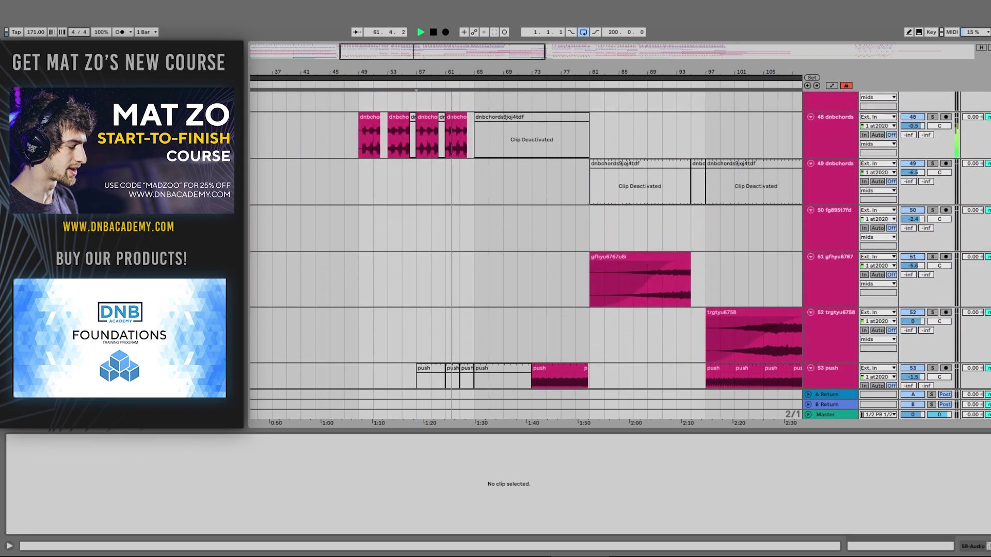
scroll(526, 255, up, 15)
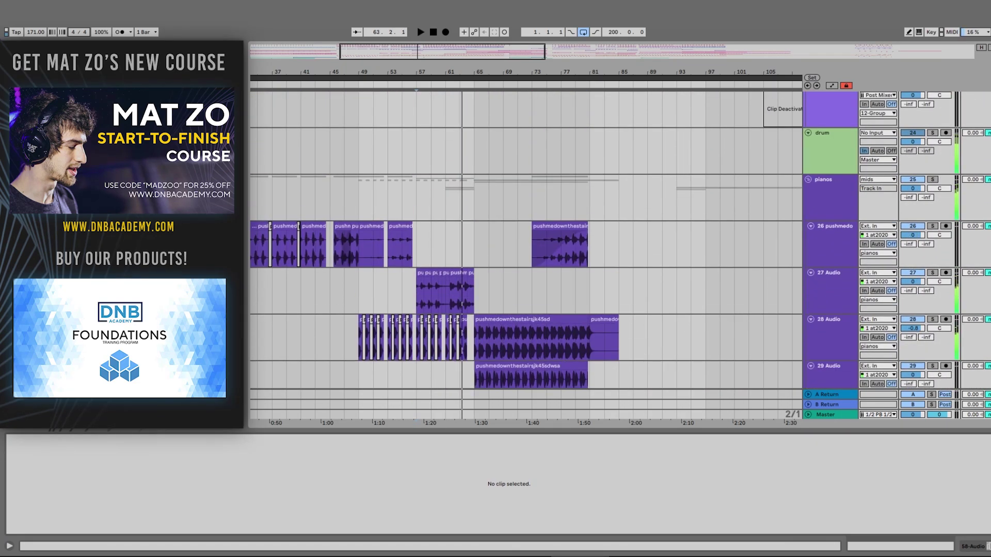
key(space)
Step: Place the insert marker at 65.1.1 on 3 fhkjkkthgg and inspect its short clip plus the device chains of tracks 3 and 4
scroll(661, 210, up, 15)
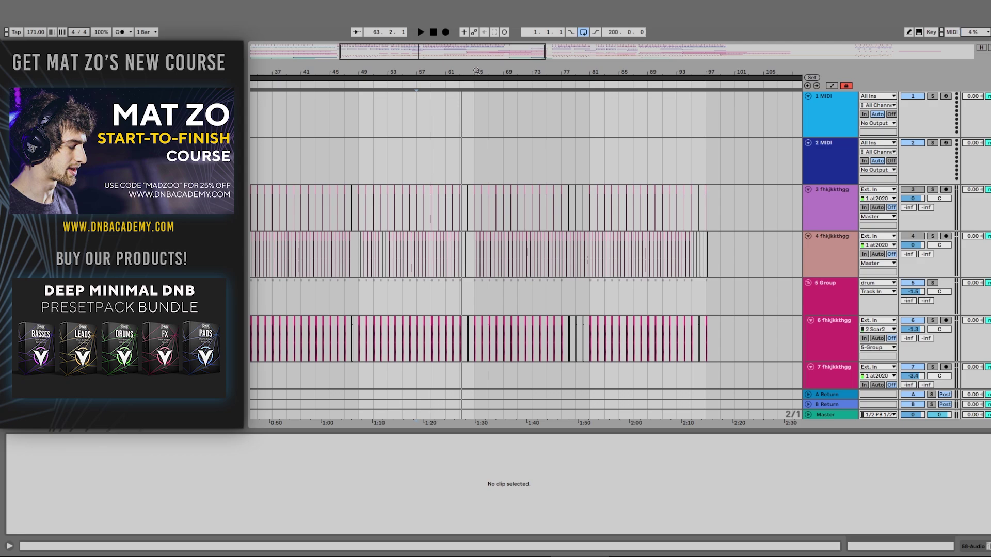
drag(477, 70, 477, 113)
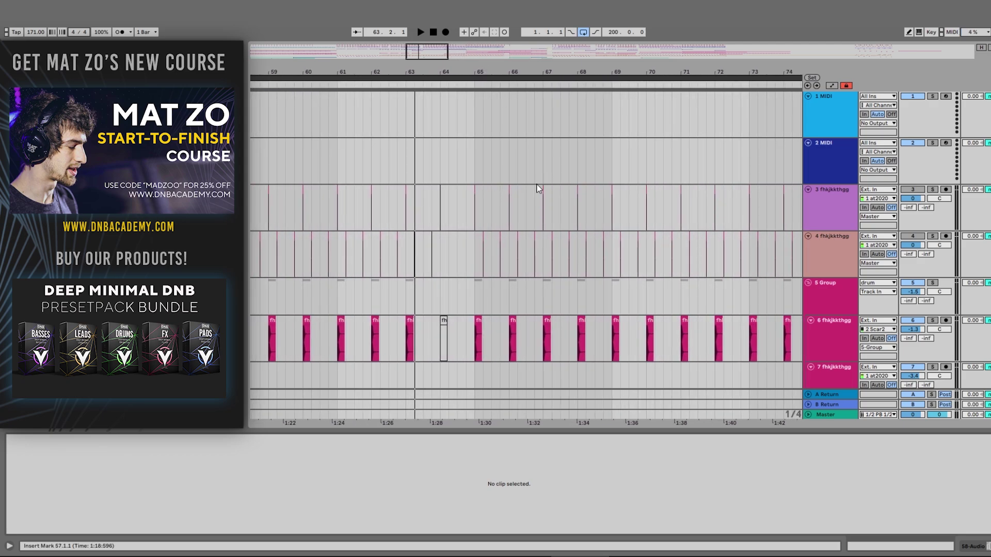
click(471, 208)
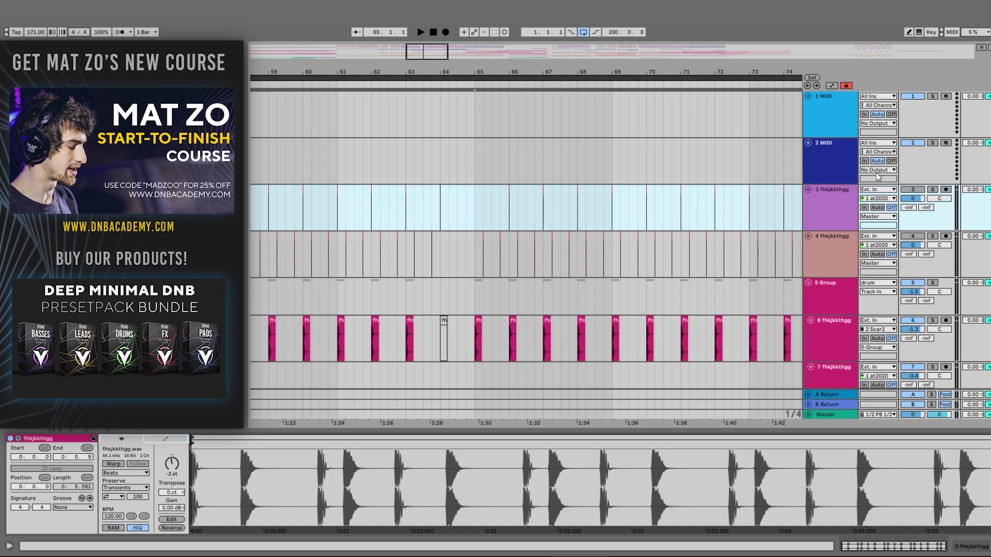
click(821, 209)
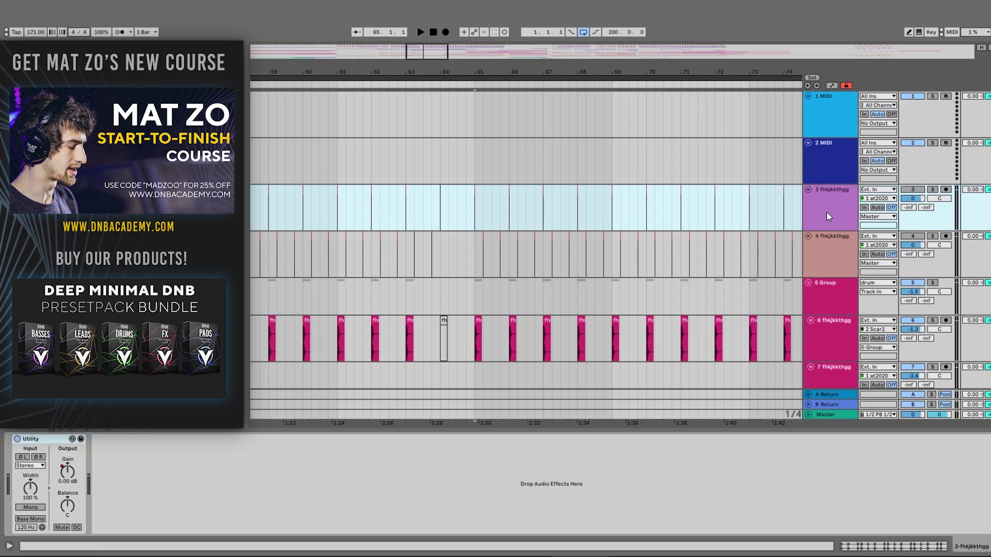
drag(481, 72, 419, 130)
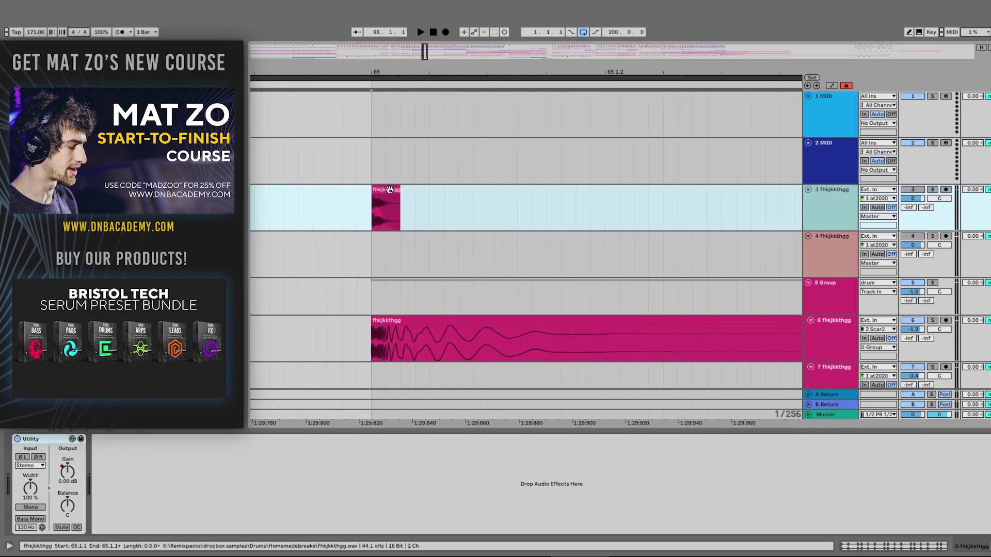
click(834, 255)
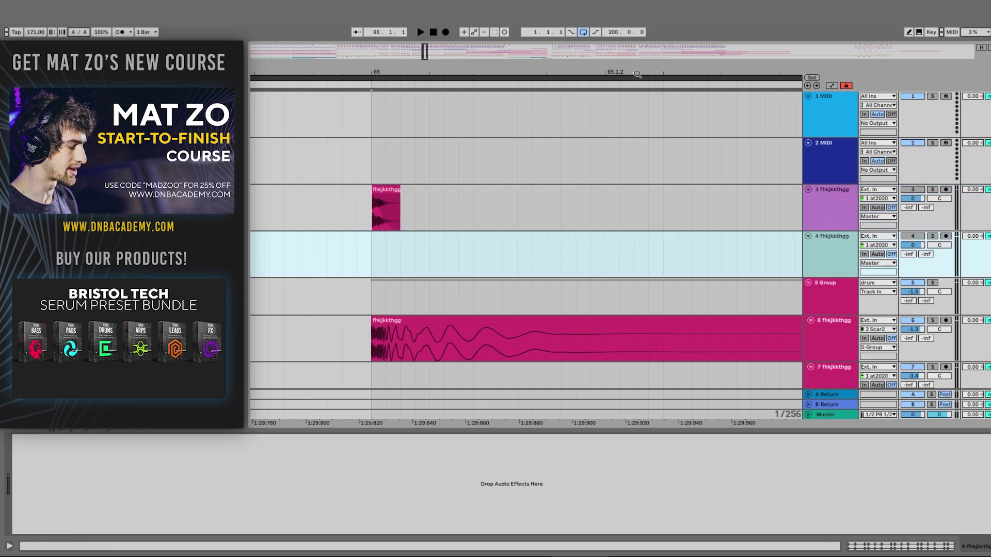
Step: Display the device chain of the mids track 55 to examine its Compressor
drag(637, 74, 637, 44)
drag(488, 69, 502, 39)
scroll(904, 277, down, 5)
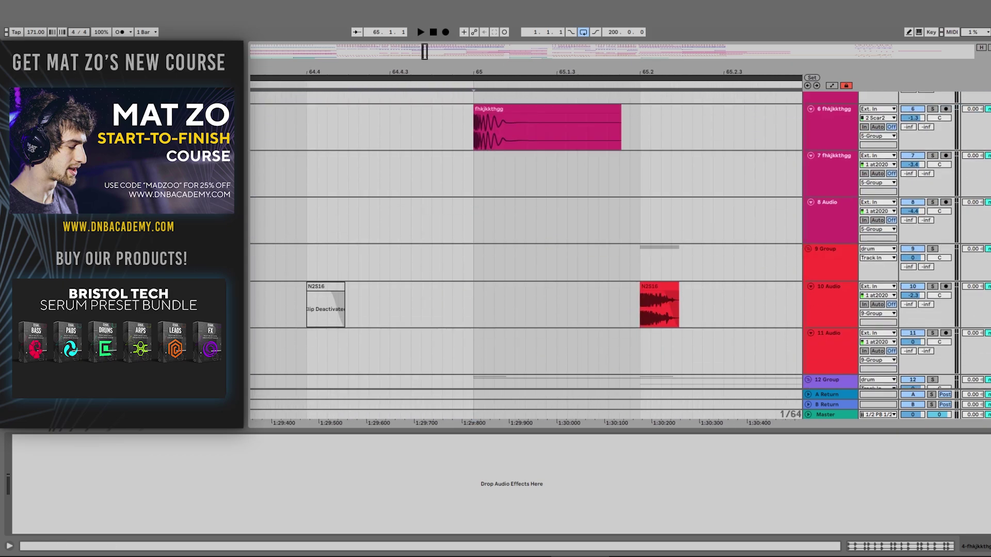
scroll(904, 278, down, 20)
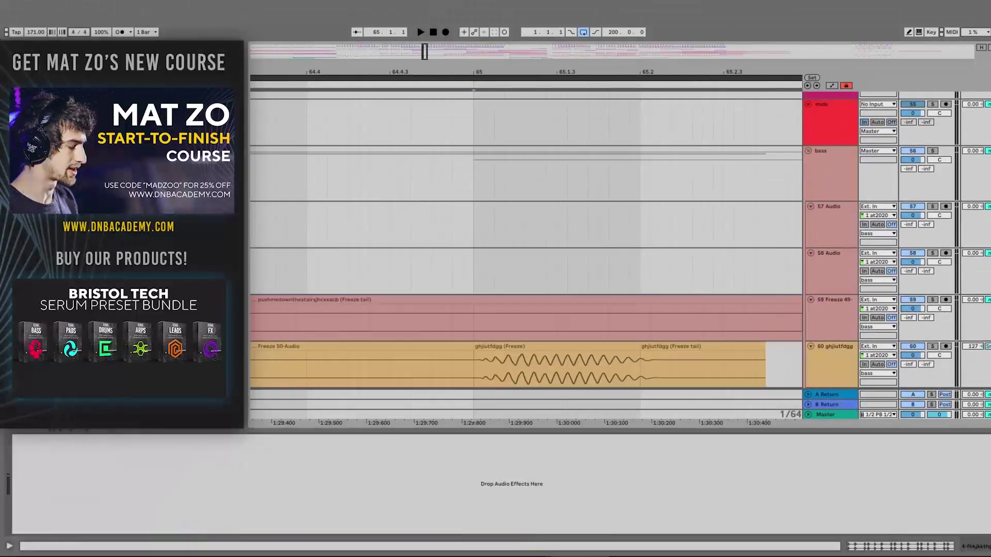
scroll(904, 278, down, 20)
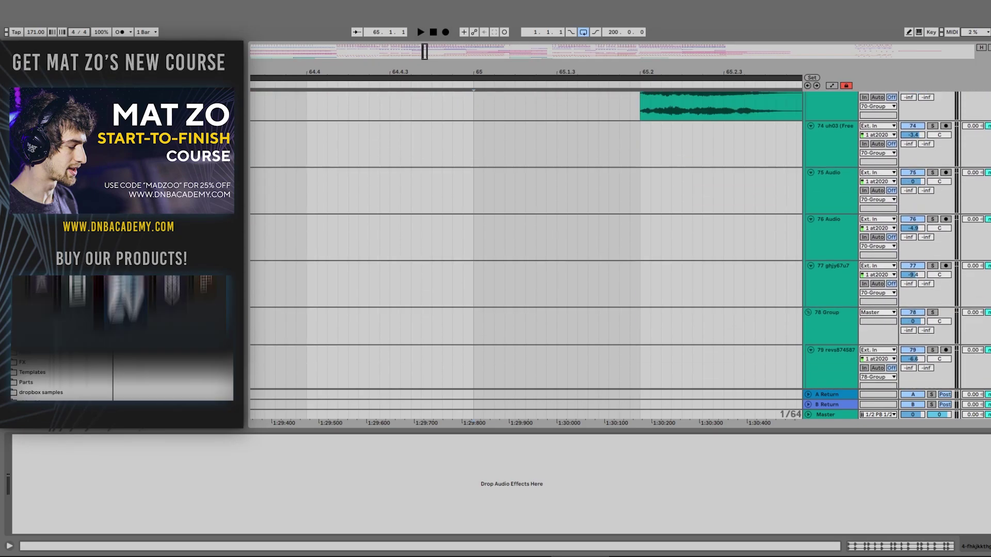
scroll(904, 277, up, 20)
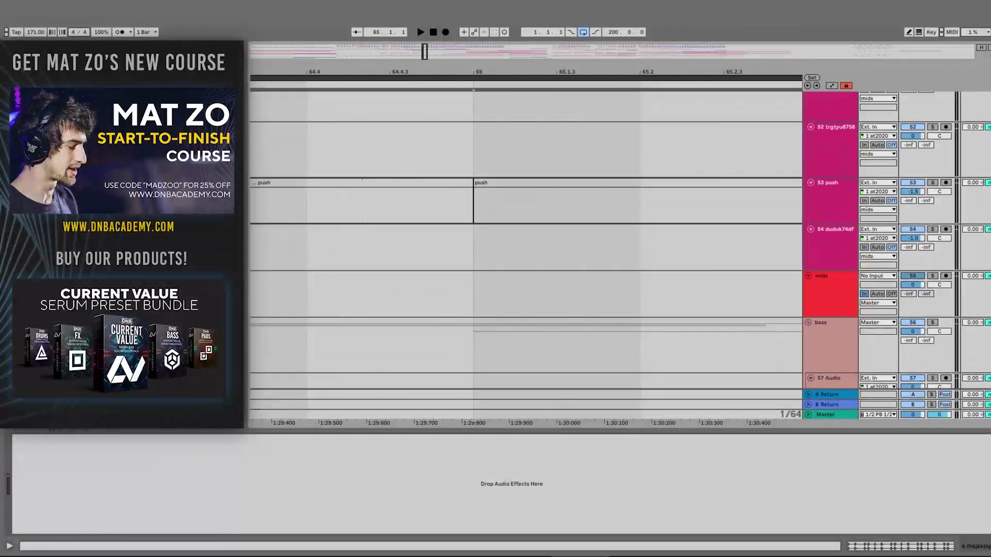
click(834, 292)
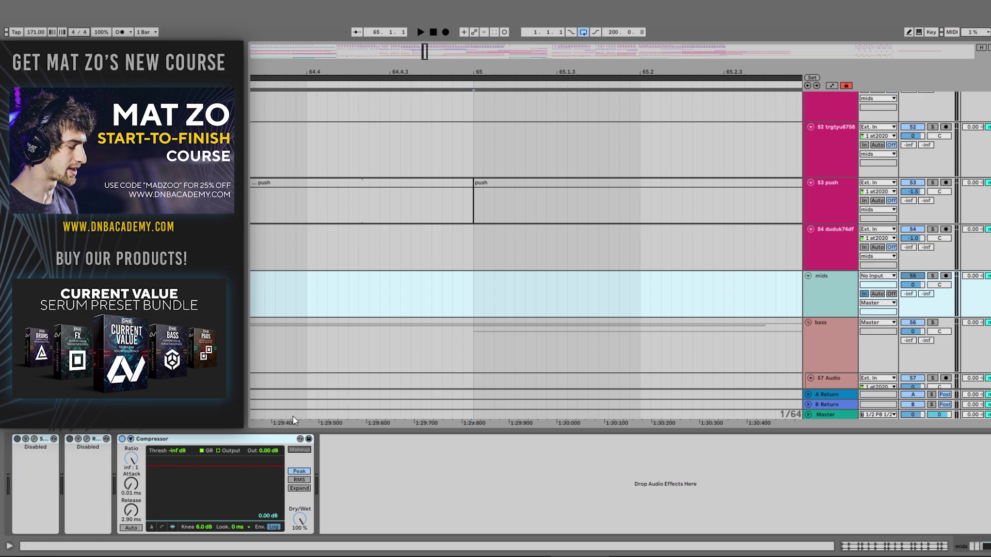
Step: Play the section from bar 65 while watching the Compressor on mids track 55, and stop playback around bar 69
scroll(833, 302, down, 2)
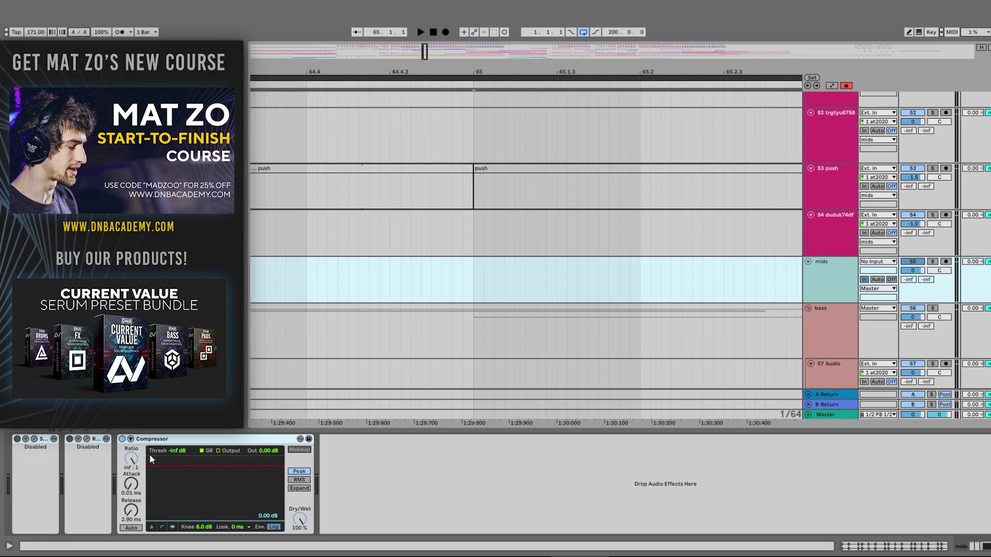
scroll(834, 275, up, 20)
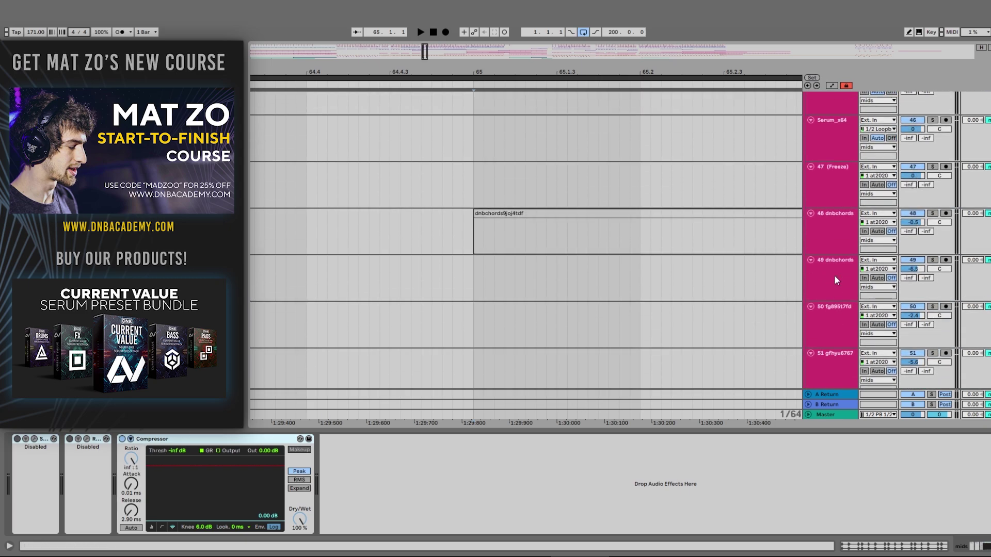
scroll(834, 275, up, 4)
key(space)
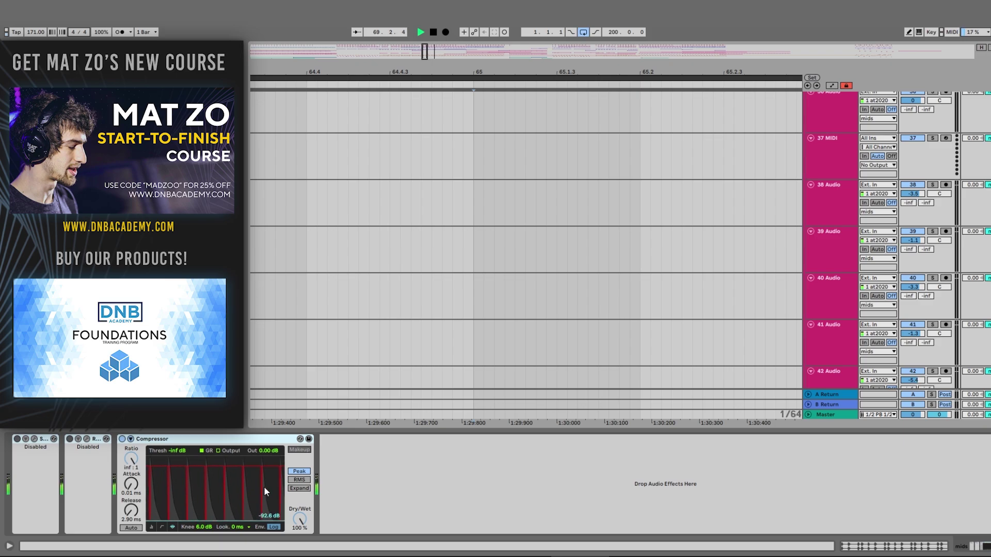
key(space)
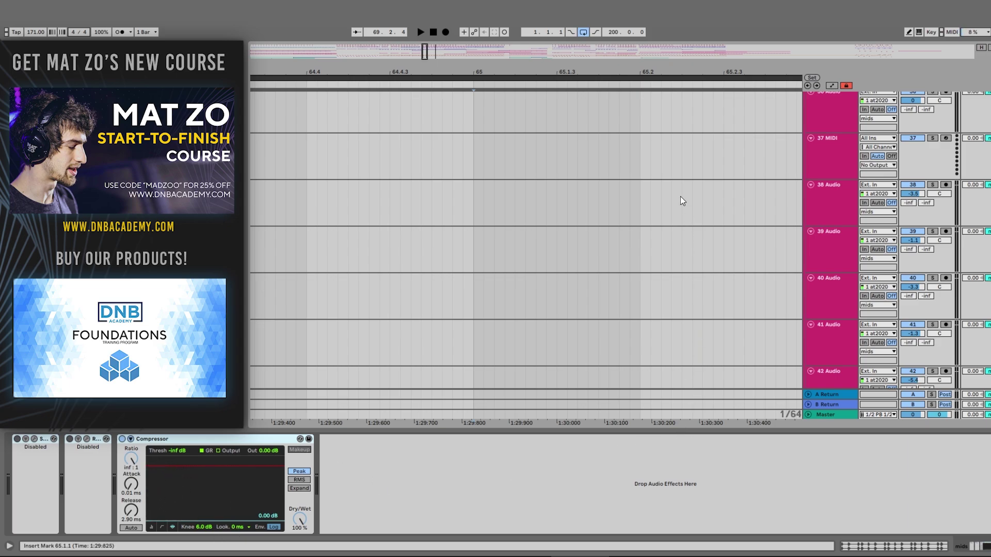
Step: Review the piano, mids, bass and 70 Group tracks around bar 65 and how they are routed
scroll(903, 282, up, 15)
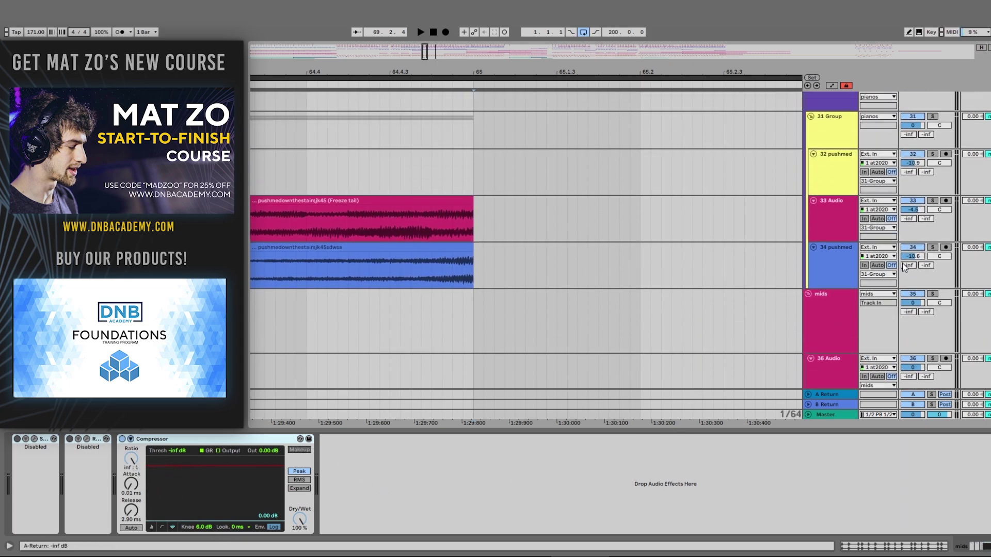
scroll(903, 264, up, 8)
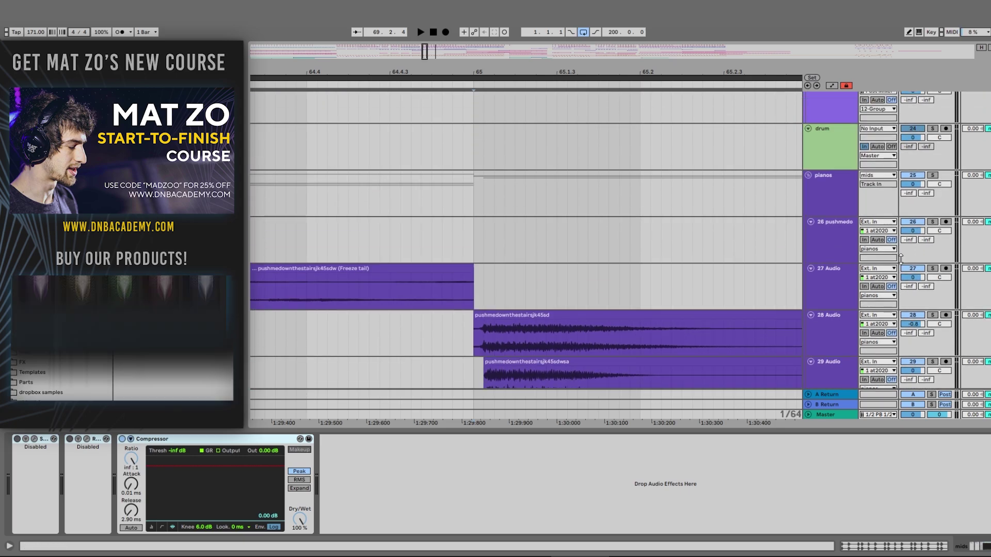
scroll(903, 263, down, 5)
scroll(904, 263, down, 15)
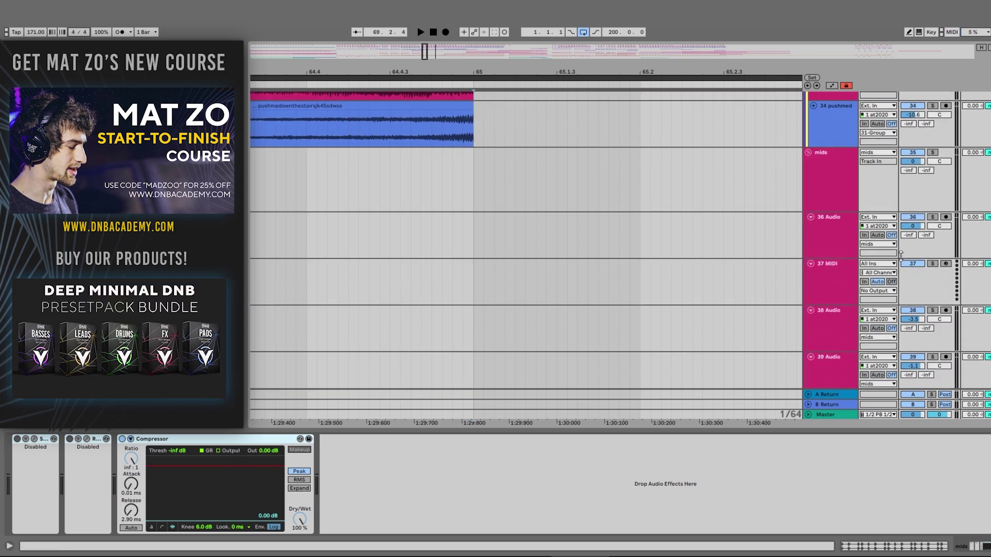
scroll(619, 240, down, 20)
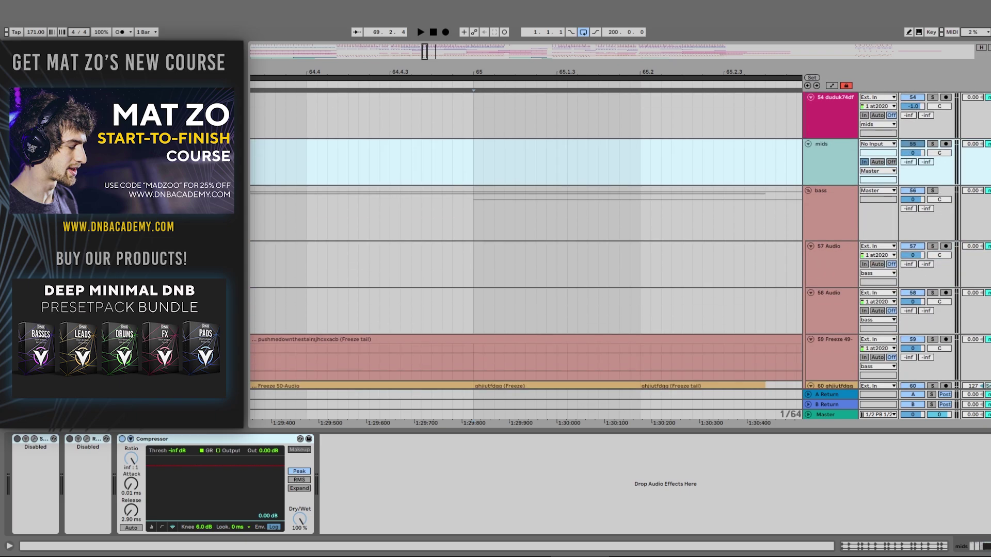
scroll(619, 240, down, 10)
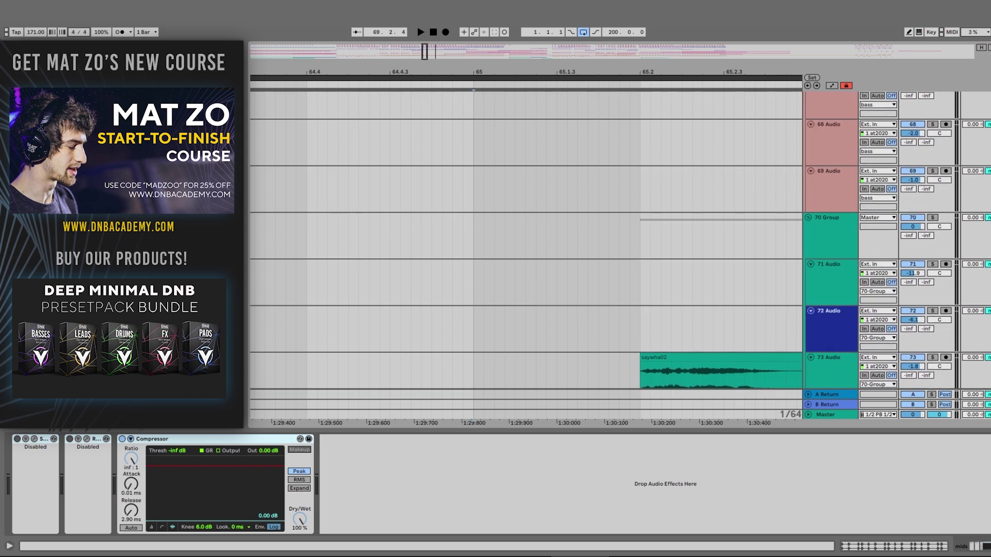
Step: Compare the device chains of bass group 56 and mids track 55, and review the tracks routed to mids
scroll(620, 240, up, 20)
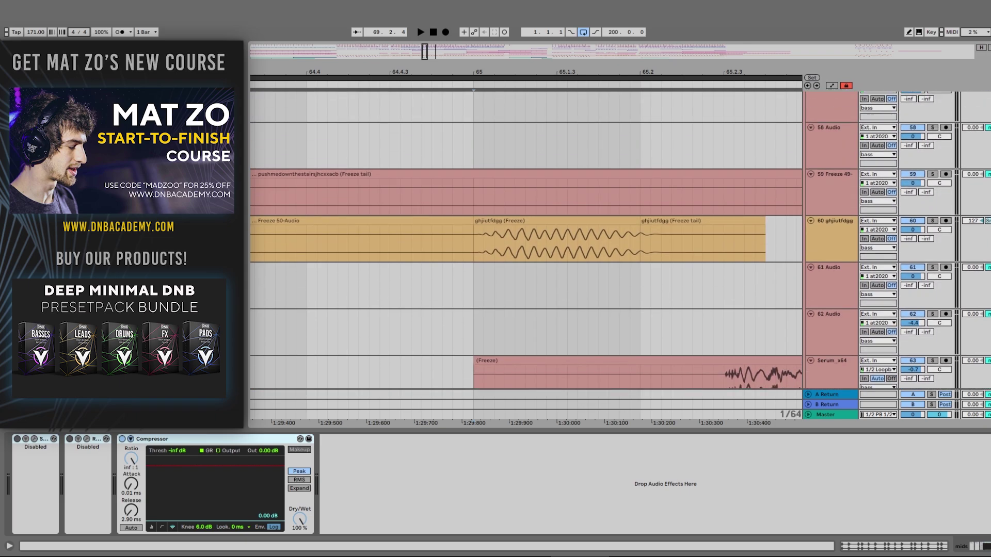
click(818, 253)
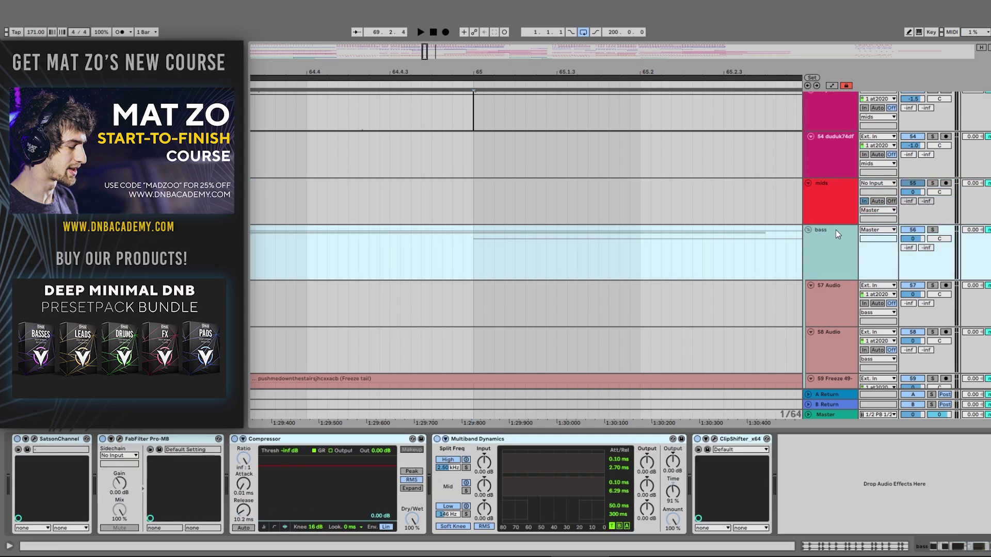
click(837, 203)
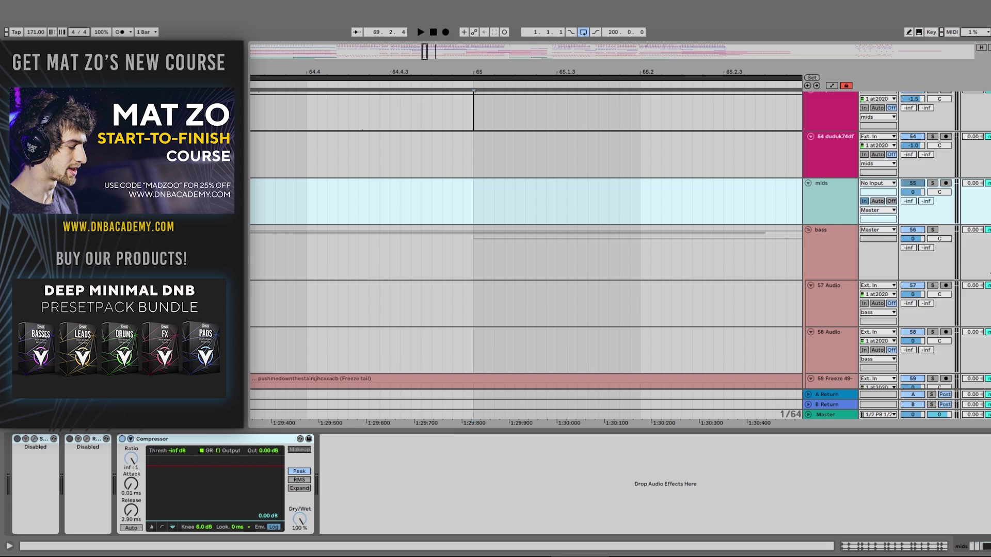
scroll(526, 240, up, 20)
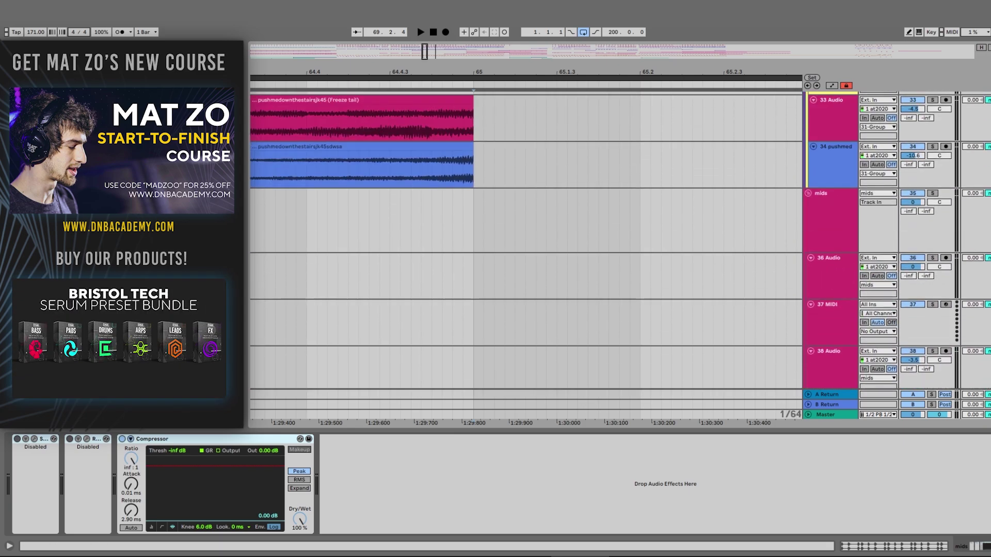
scroll(527, 240, down, 15)
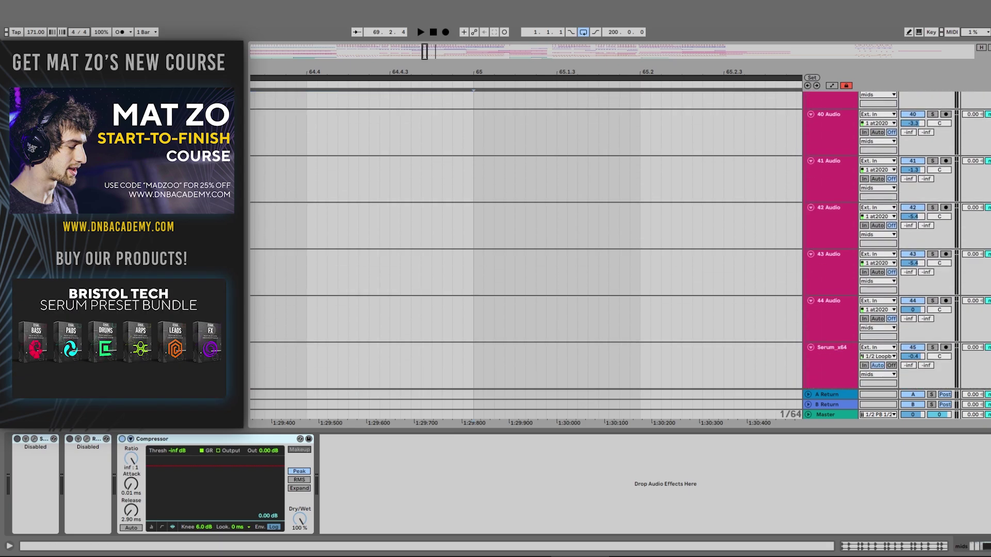
scroll(527, 240, down, 5)
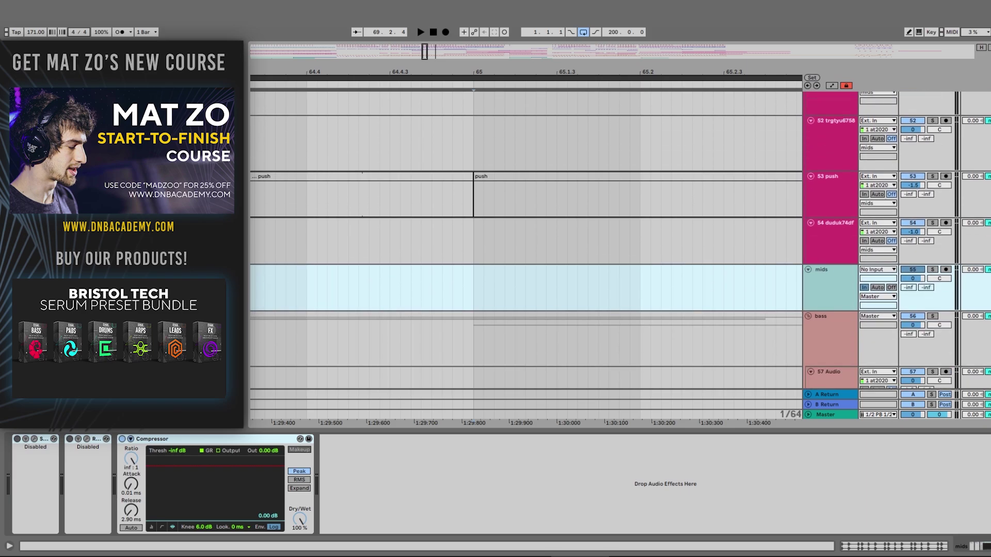
scroll(927, 249, down, 2)
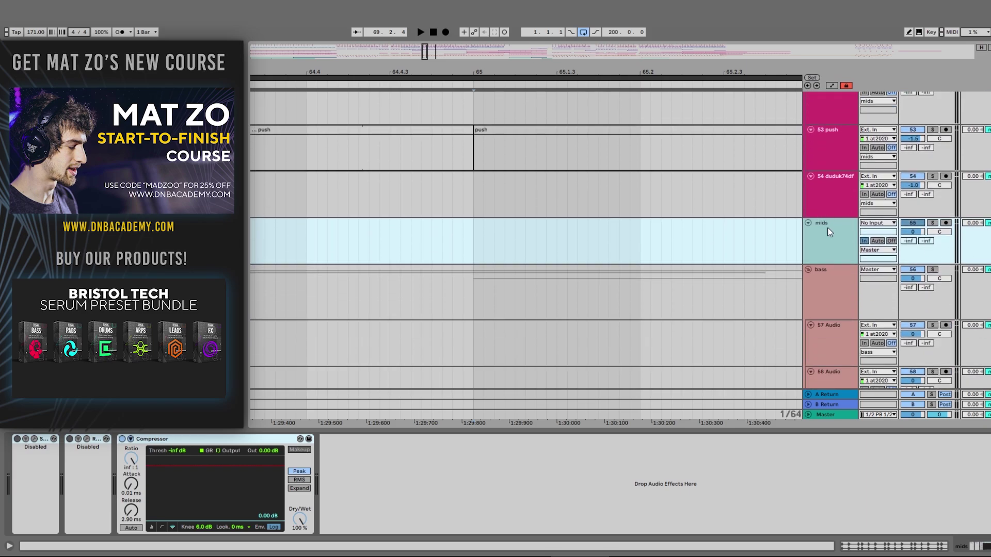
Step: Display the device chain of bass group 56 and play the section from bar 65 to examine its Compressor
scroll(850, 314, down, 3)
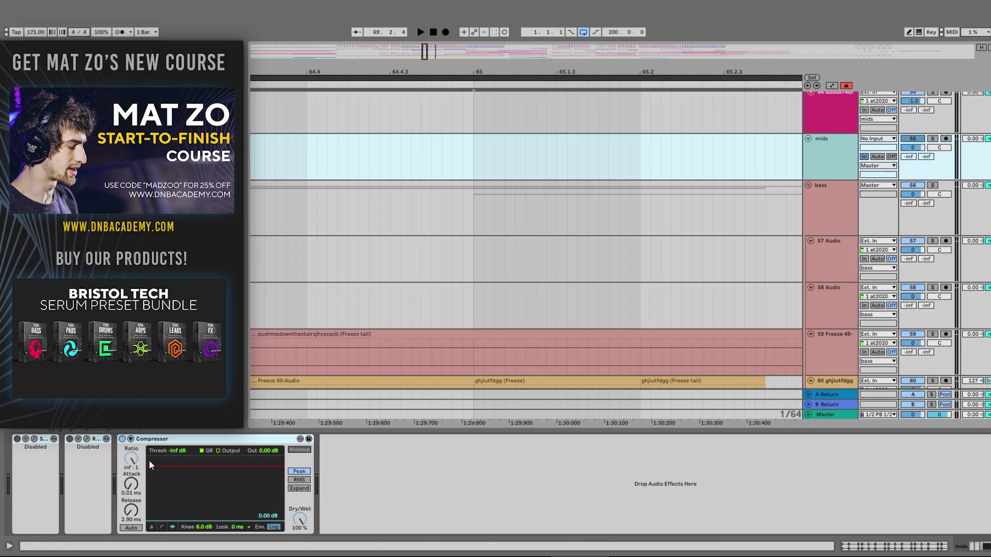
click(836, 207)
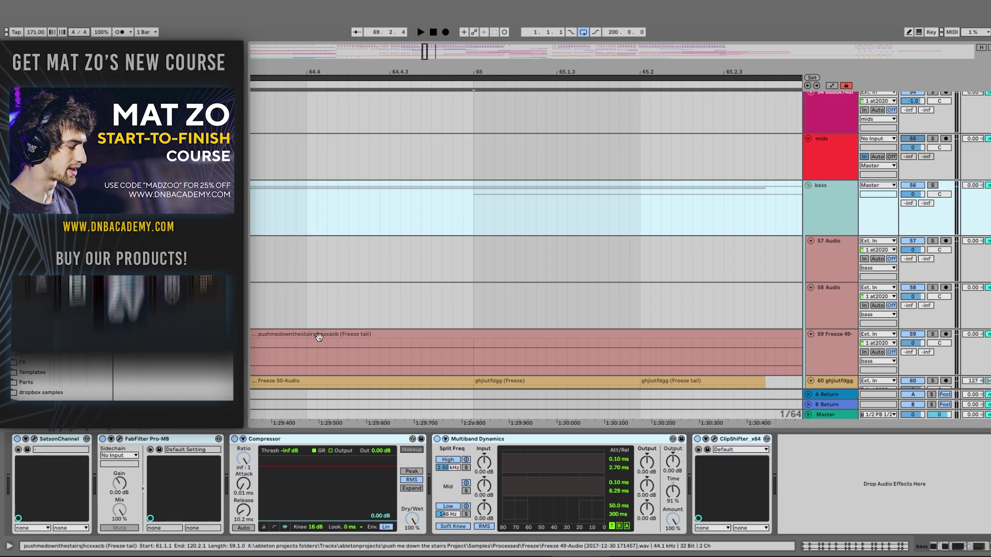
key(space)
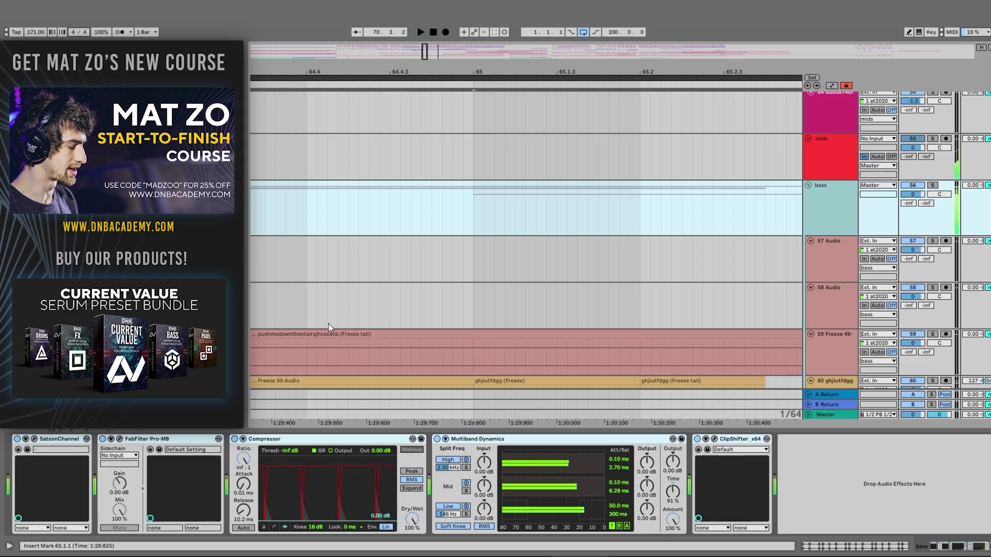
Step: Stop playback and select the mids track in the arrangement to show its effects chain
key(space)
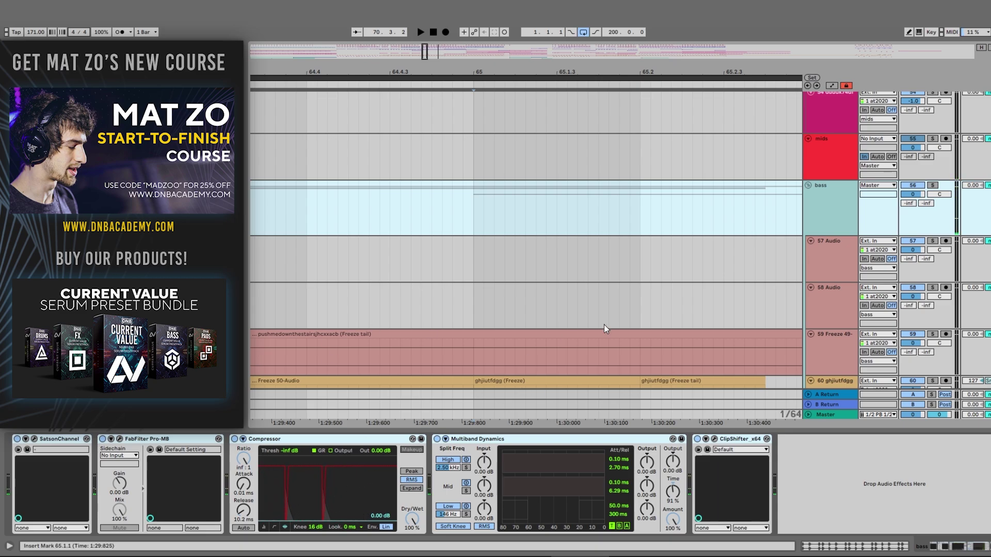
scroll(742, 283, down, 7)
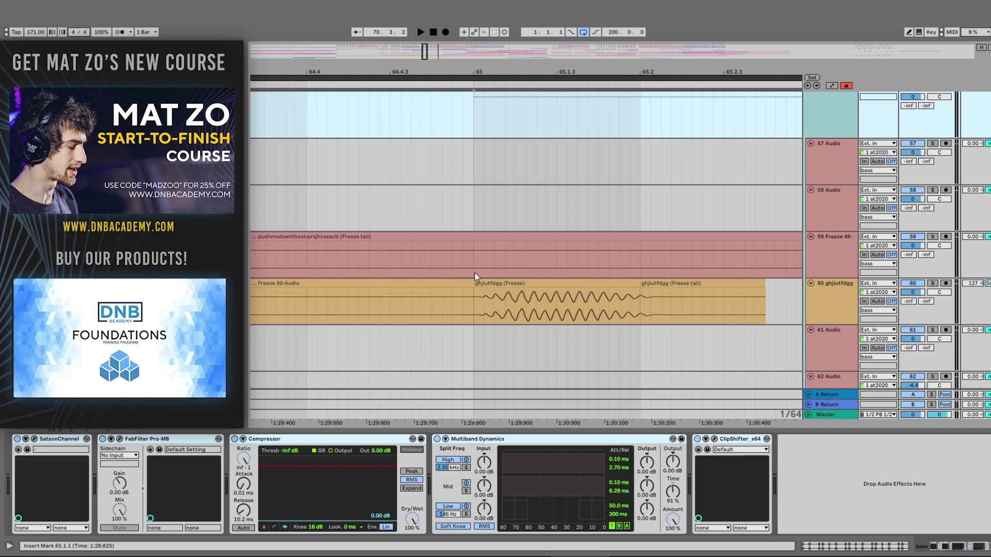
scroll(758, 243, down, 12)
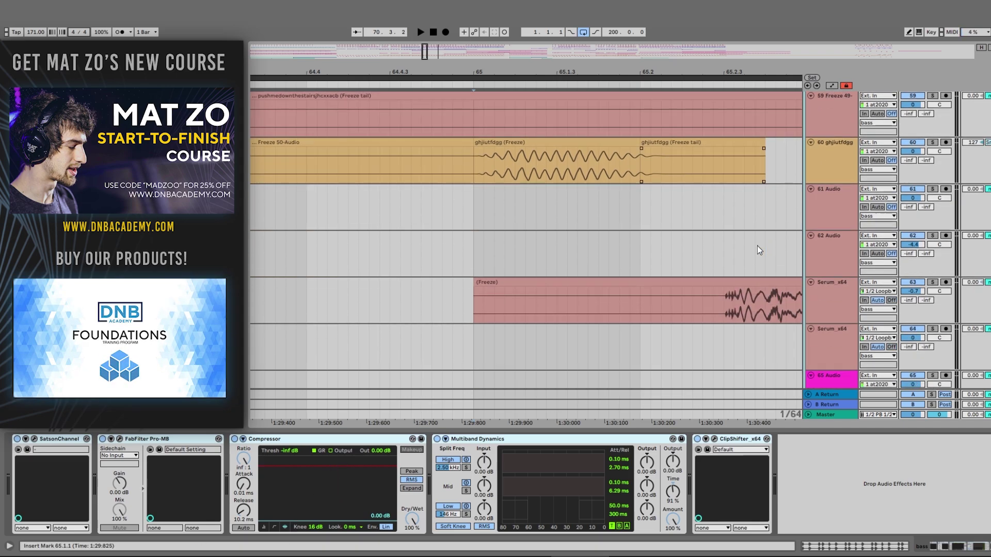
scroll(620, 240, down, 20)
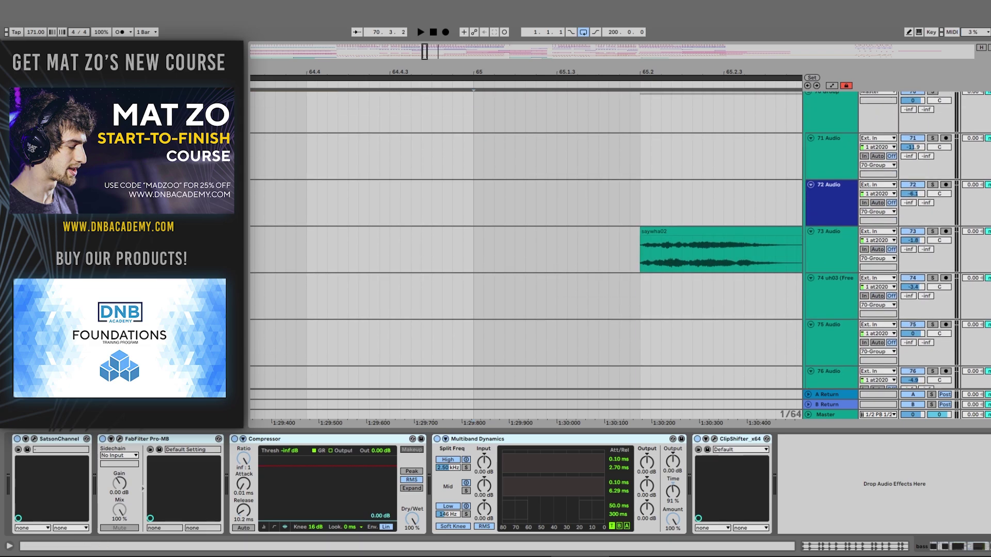
scroll(620, 240, up, 20)
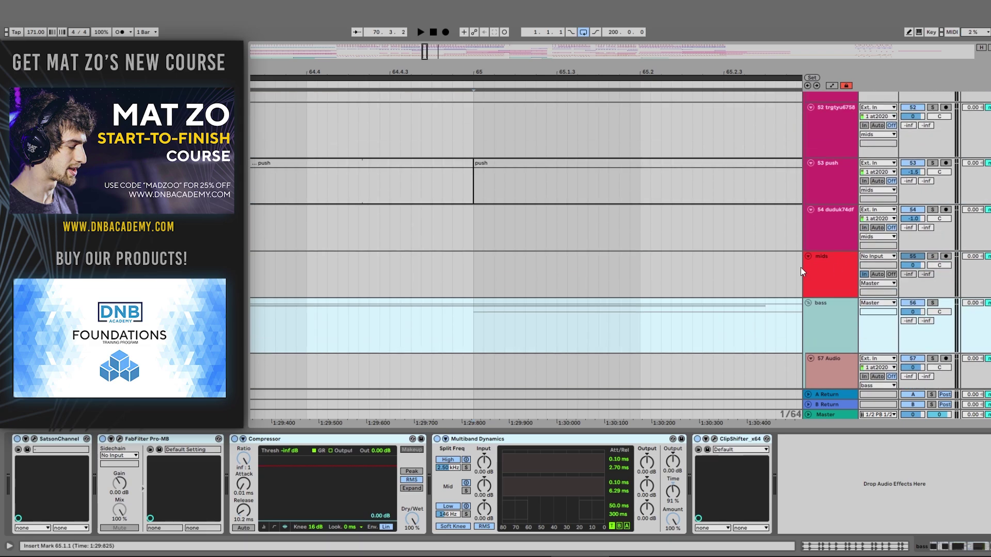
click(820, 273)
scroll(784, 253, down, 5)
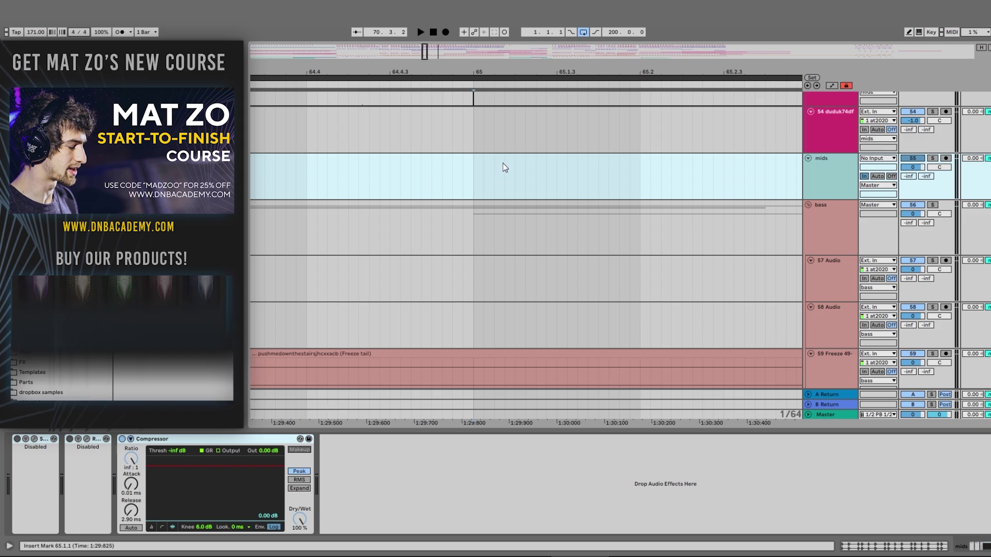
Step: Set the playback start on the mids track to bar 65 and play the arrangement from there
click(474, 167)
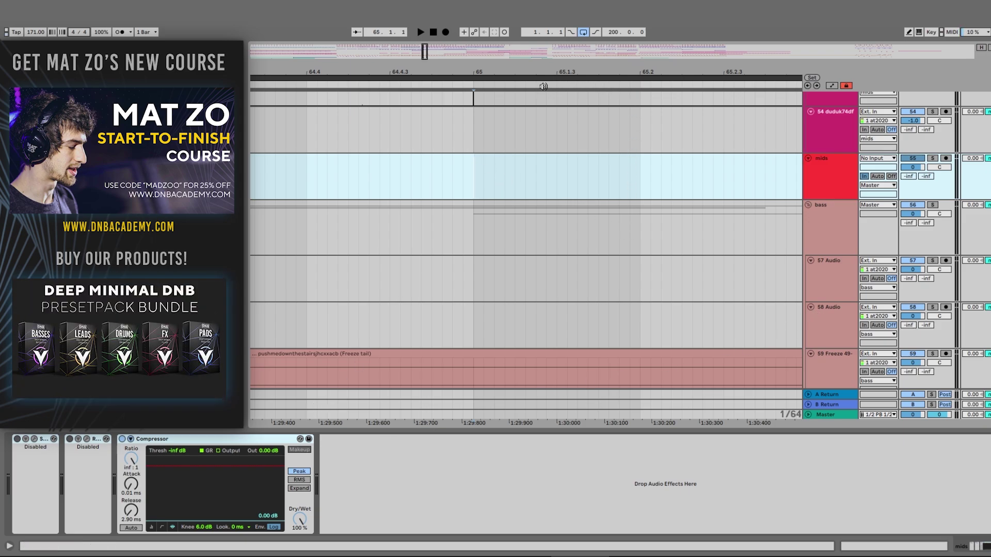
drag(567, 66, 567, 59)
scroll(447, 141, right, 1)
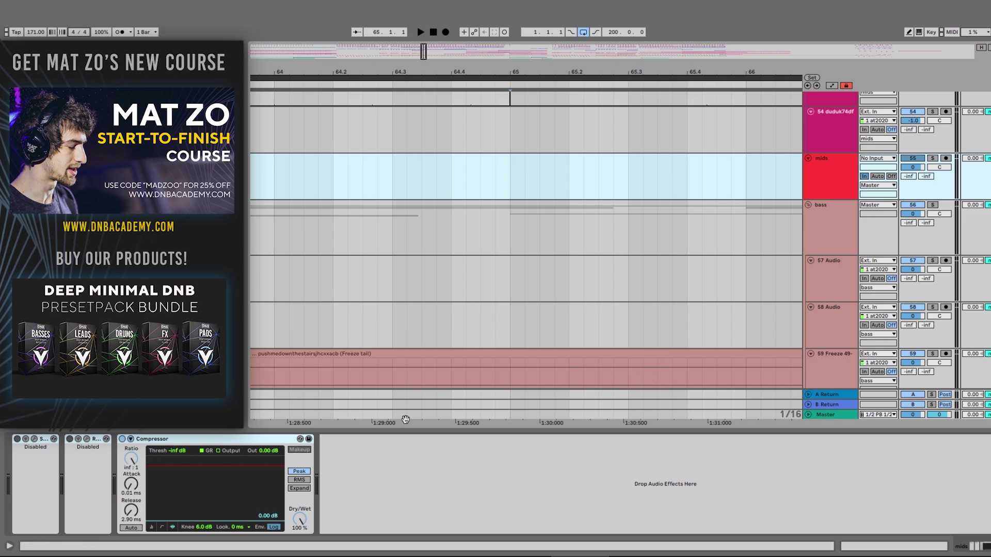
key(space)
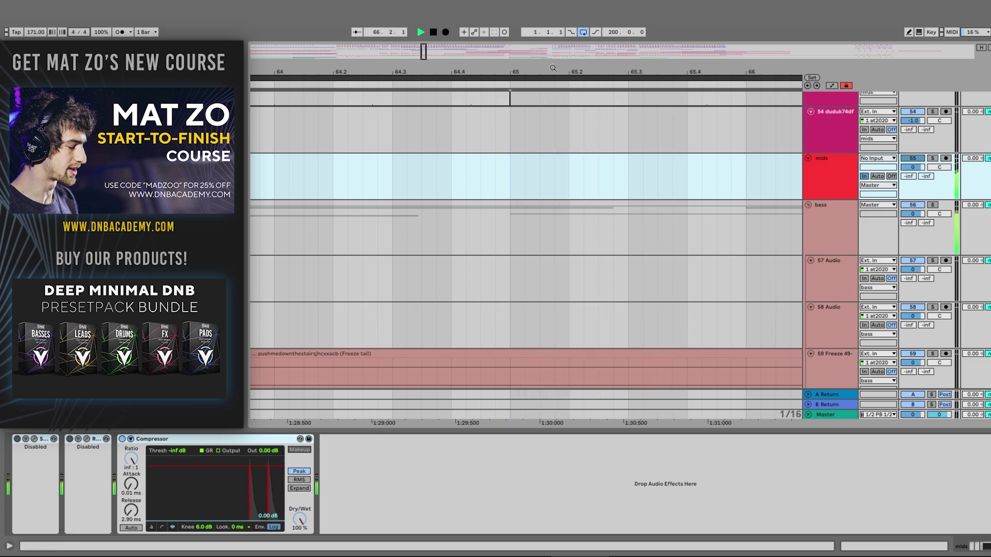
Step: Find the active push clip starting at bar 73 on track 53, open its clip view and stop playback
drag(553, 68, 553, 49)
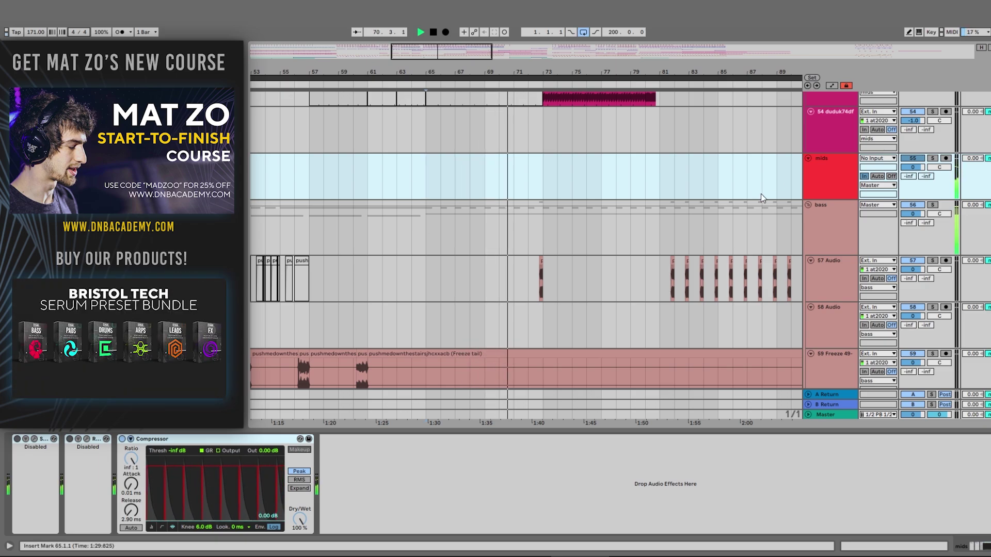
scroll(843, 212, up, 8)
scroll(843, 213, up, 5)
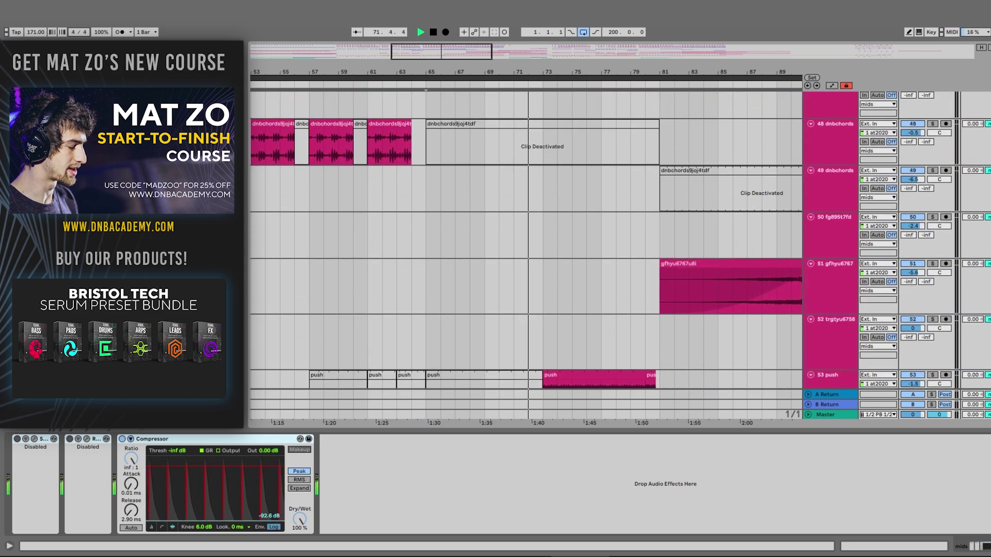
scroll(844, 213, up, 10)
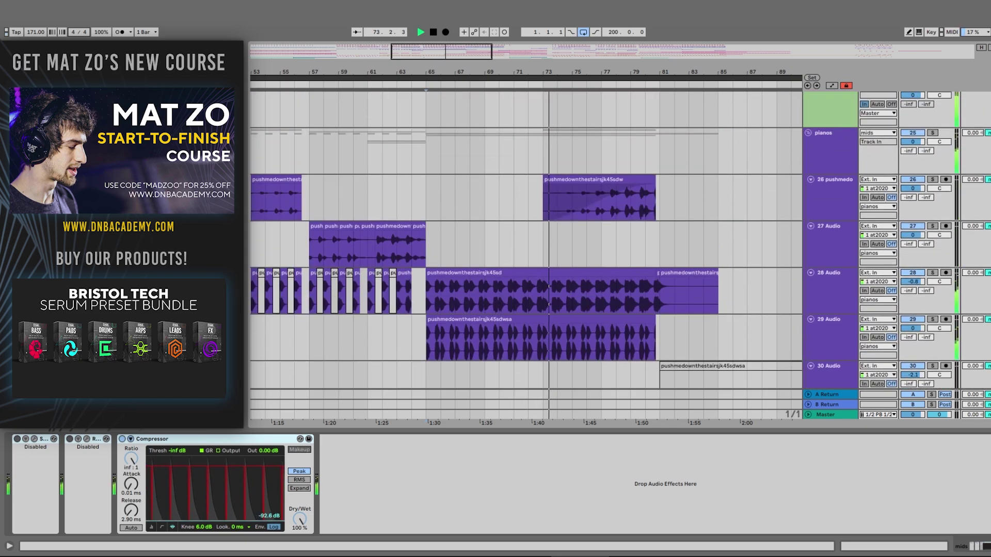
scroll(844, 213, down, 10)
scroll(843, 213, down, 5)
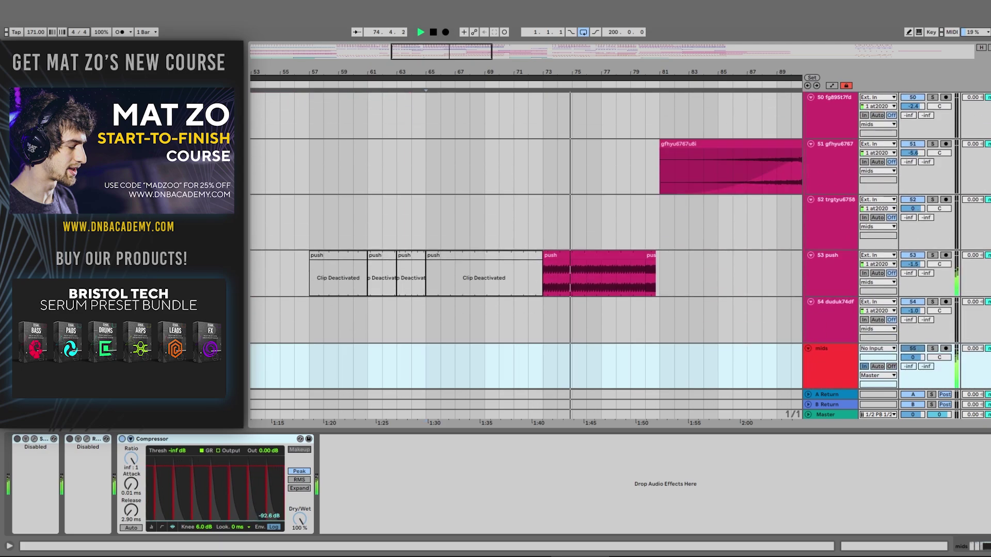
click(595, 256)
double_click(595, 256)
key(space)
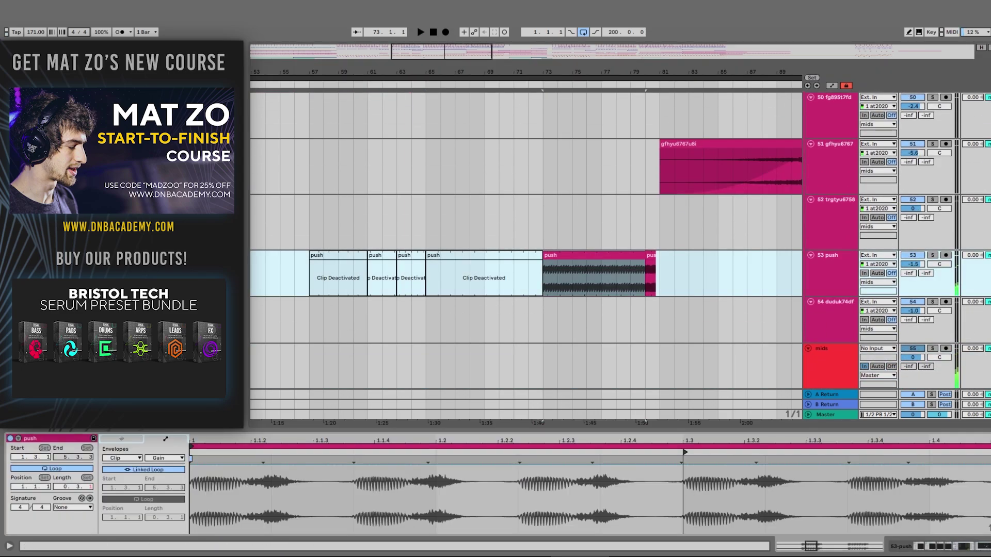
Step: Solo the 53 push track, play its clip from bar 73, and turn the solo off during playback
click(934, 256)
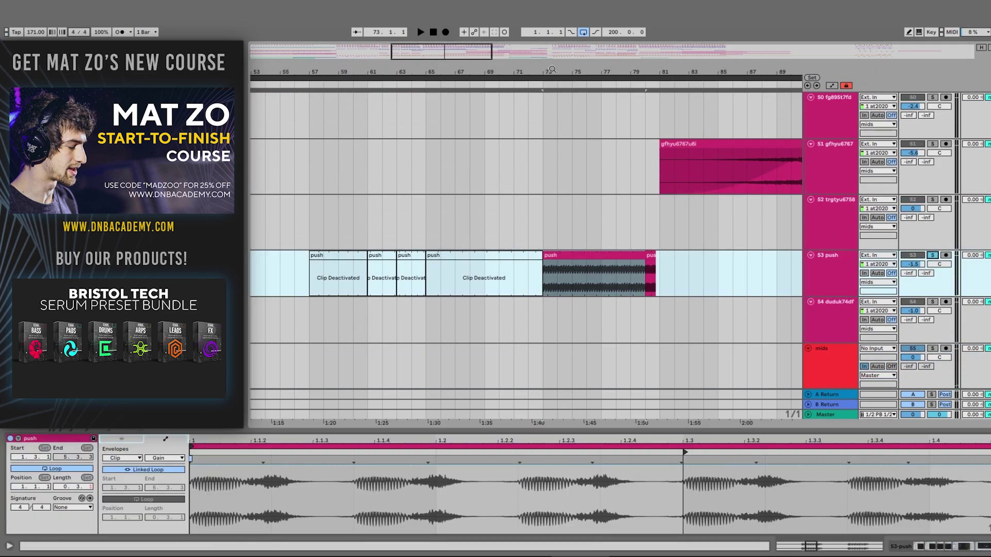
drag(552, 69, 552, 51)
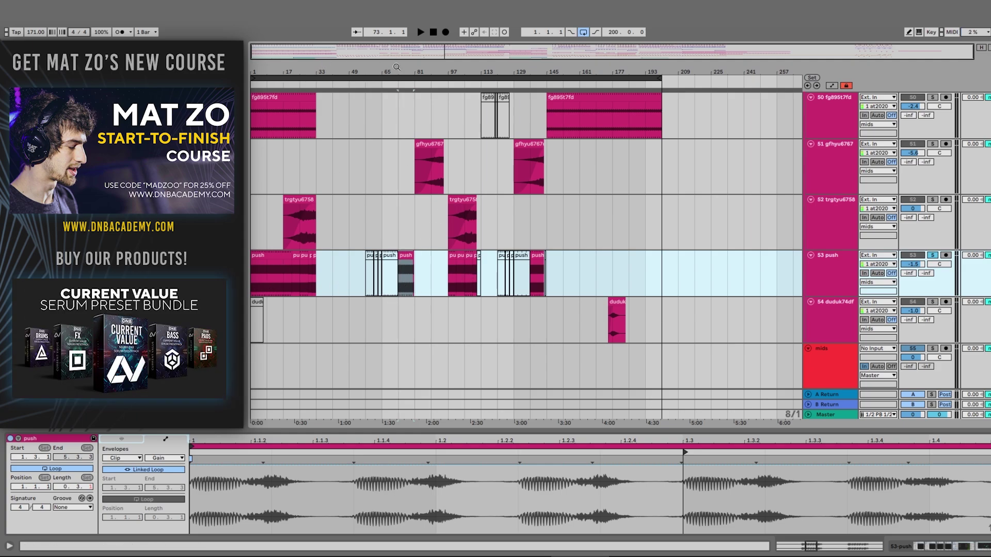
drag(396, 67, 393, 123)
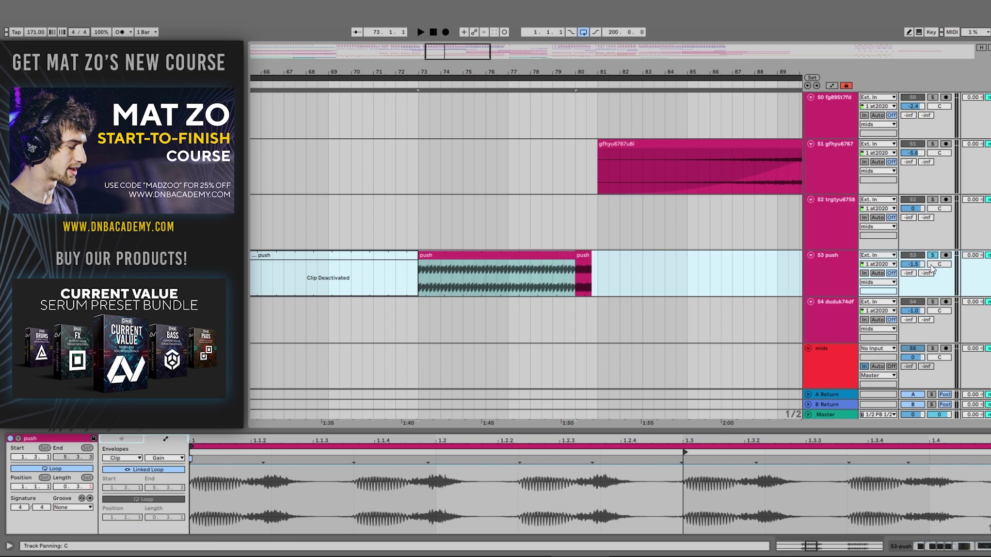
key(space)
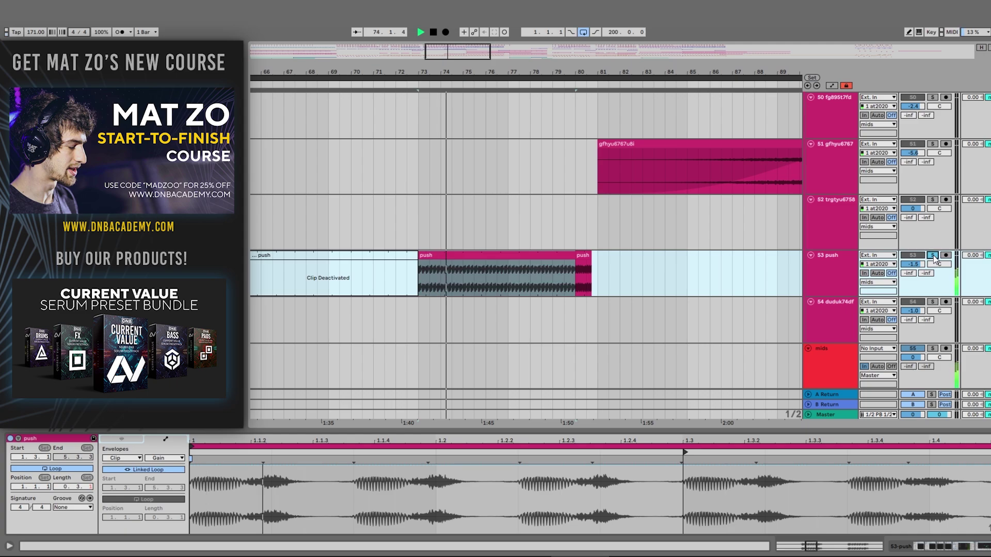
click(932, 256)
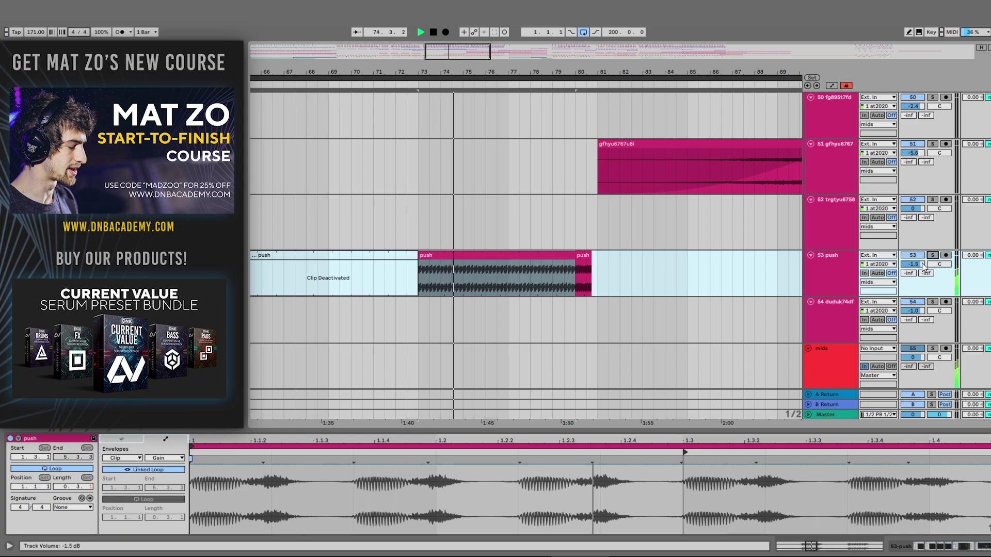
Step: Show the push track's effects chain, inspect its ValhallaRoom reverb settings, and close the plug-in window
click(821, 266)
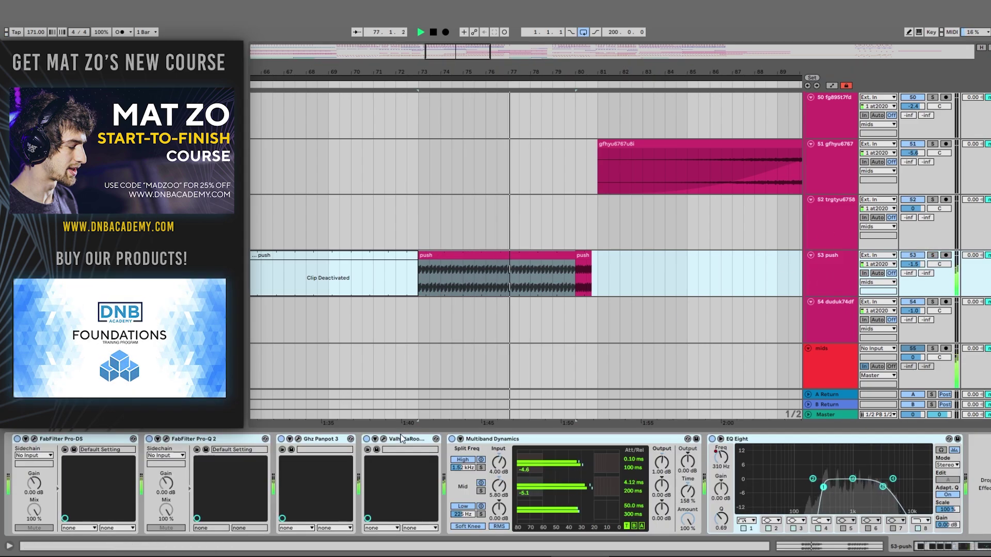
click(383, 438)
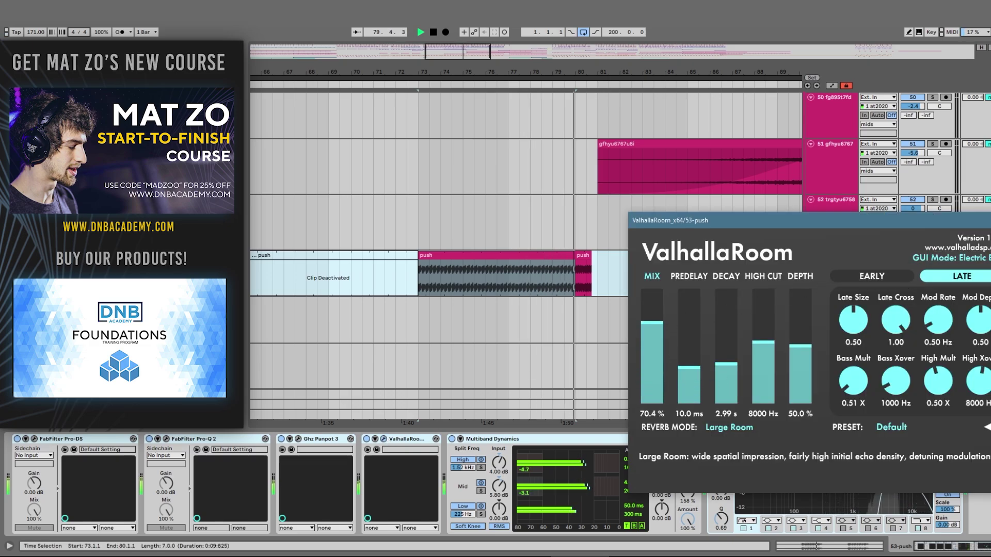
click(987, 221)
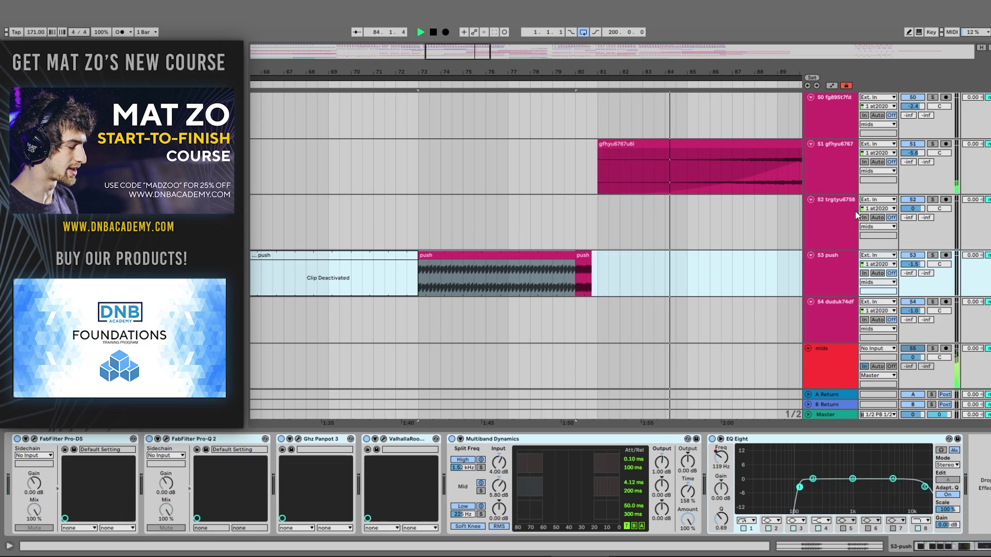
Step: Select the push track's Multiband Dynamics device and play the clip from bar 73 to examine its compression
key(minus)
key(minus)
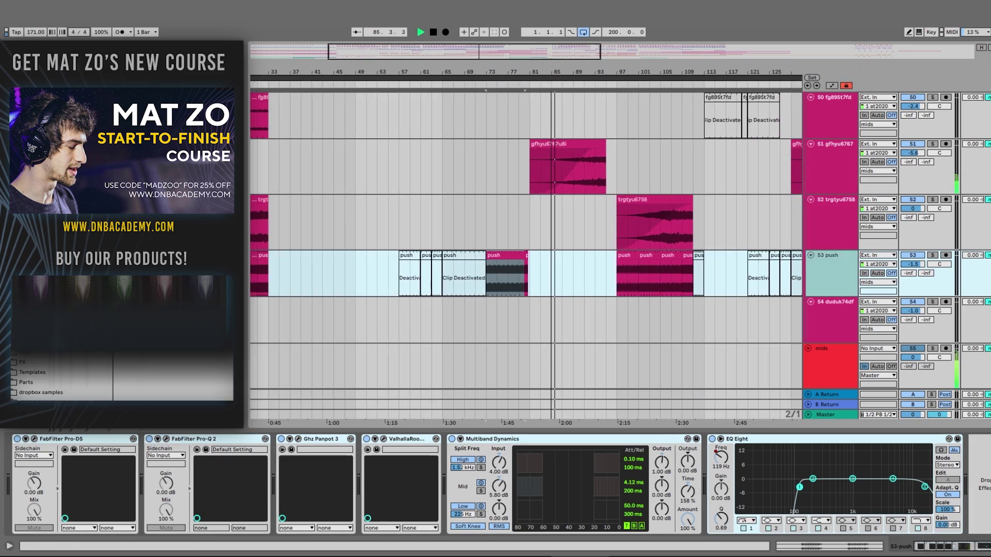
key(minus)
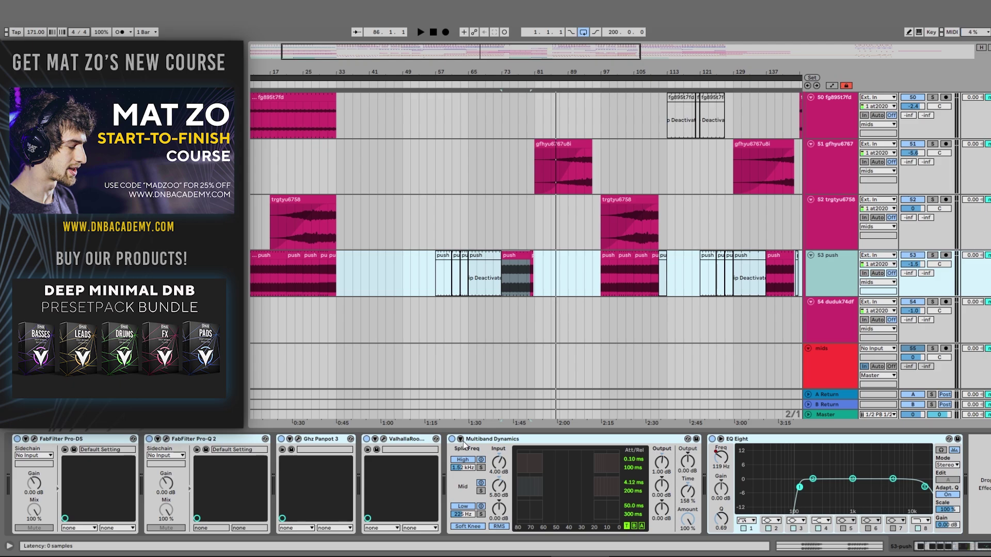
click(525, 444)
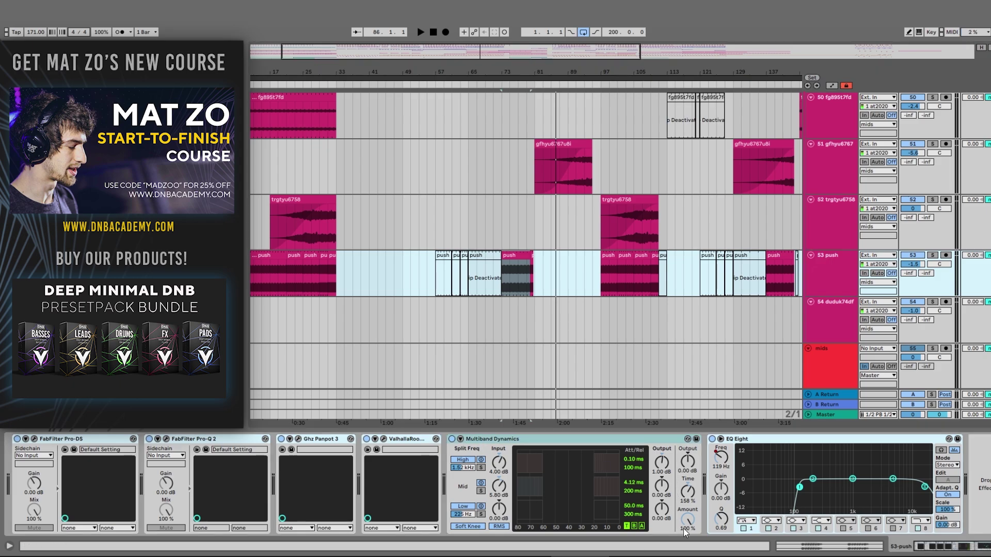
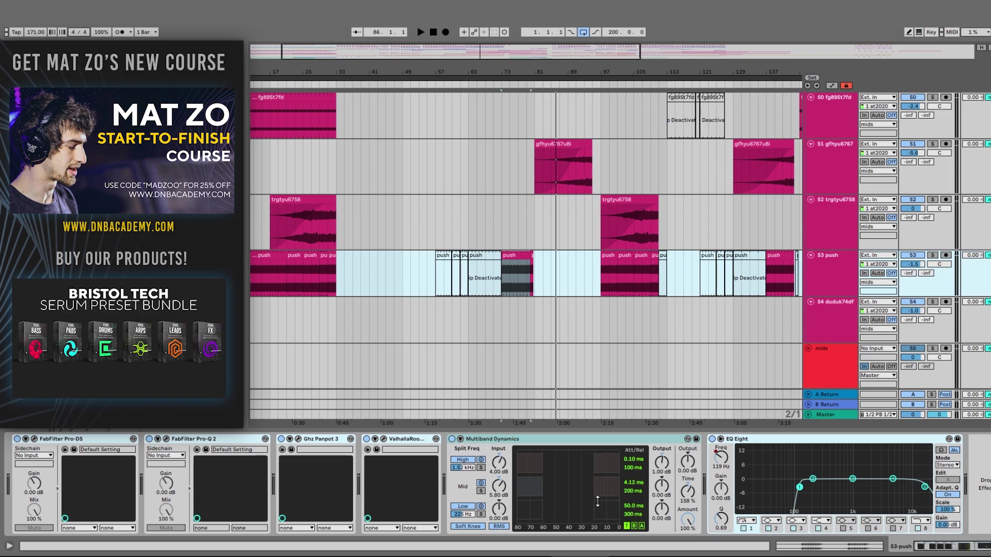
key(space)
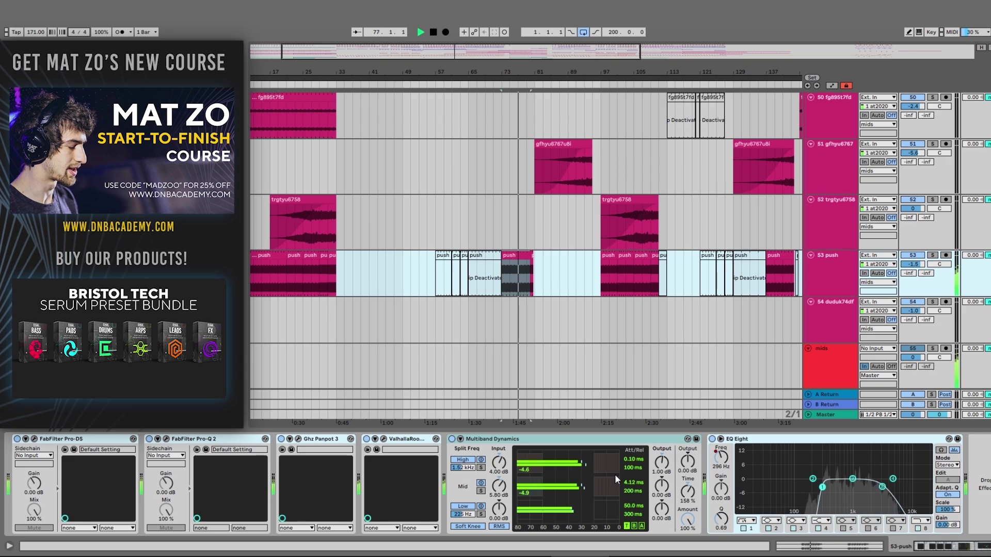
key(space)
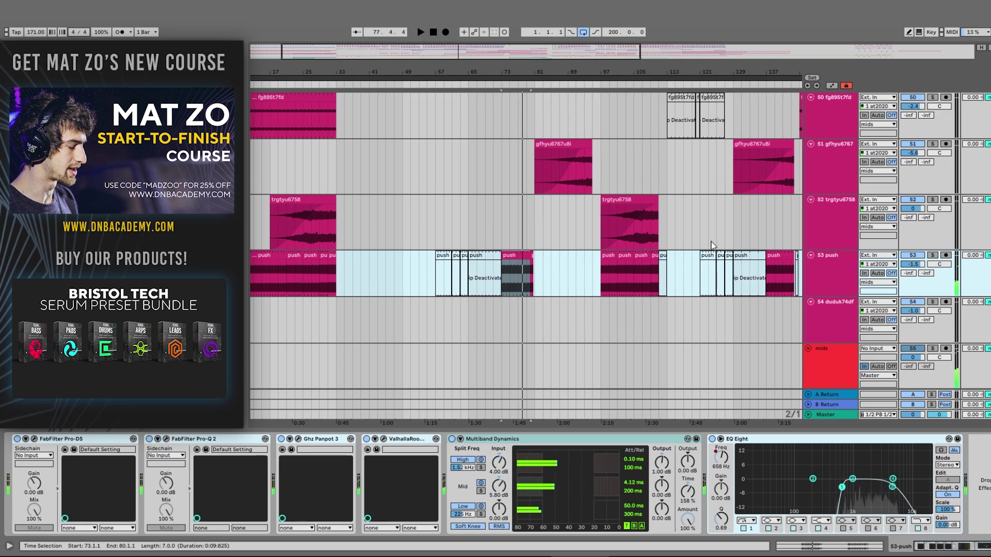
Step: Solo the 60 ghjiutfdgg track in the bass group, play it from bar 73, and stop playback
scroll(720, 243, up, 2)
scroll(525, 240, down, 10)
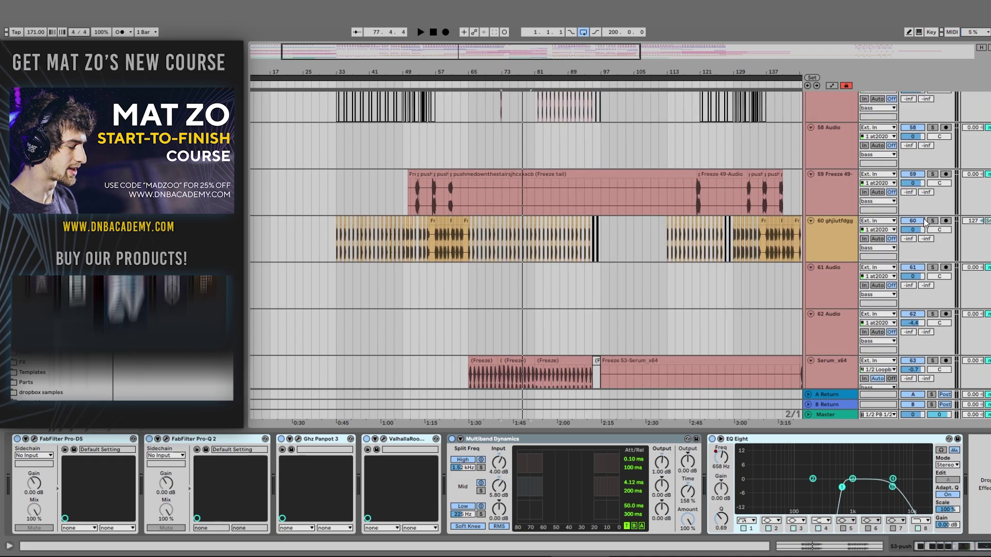
click(932, 222)
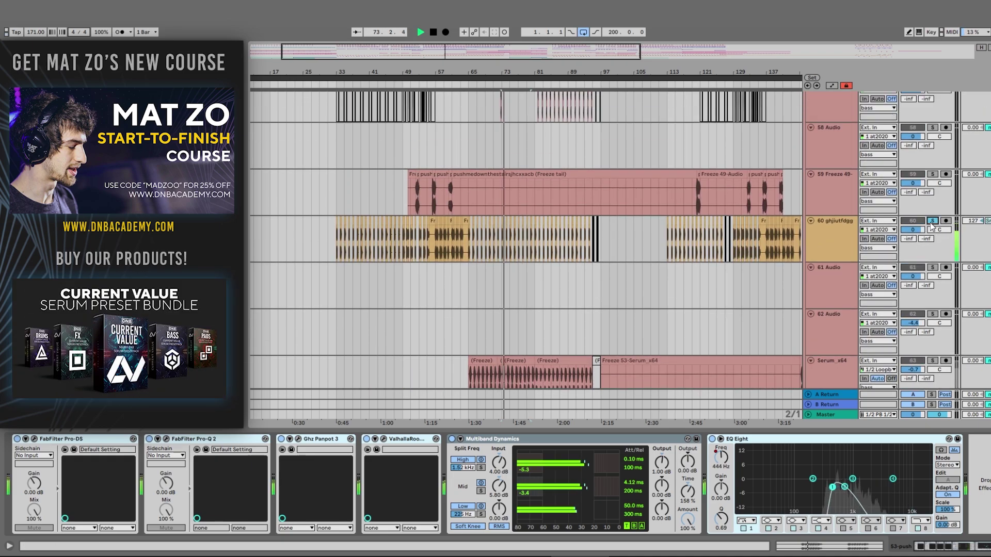
key(space)
Step: Audition the saywha02 clip on the 73 Audio track in solo, then turn the solo off and deactivate the track
scroll(941, 233, down, 1)
scroll(941, 234, down, 12)
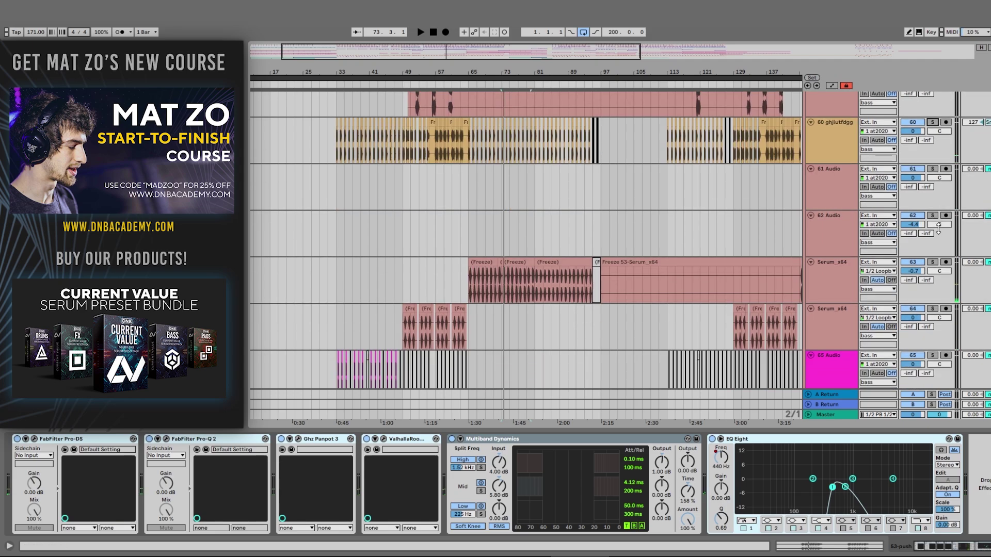
scroll(938, 324, down, 5)
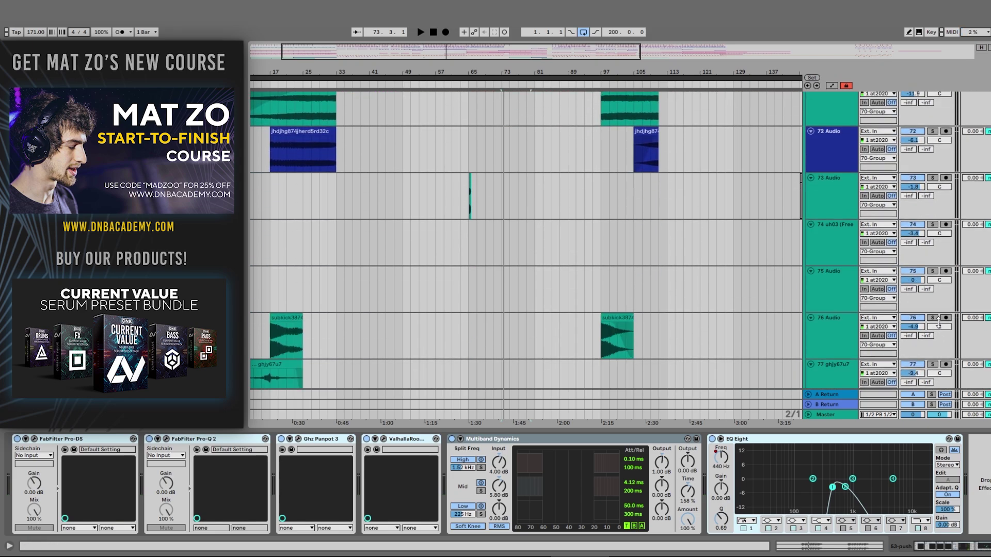
drag(495, 62, 433, 113)
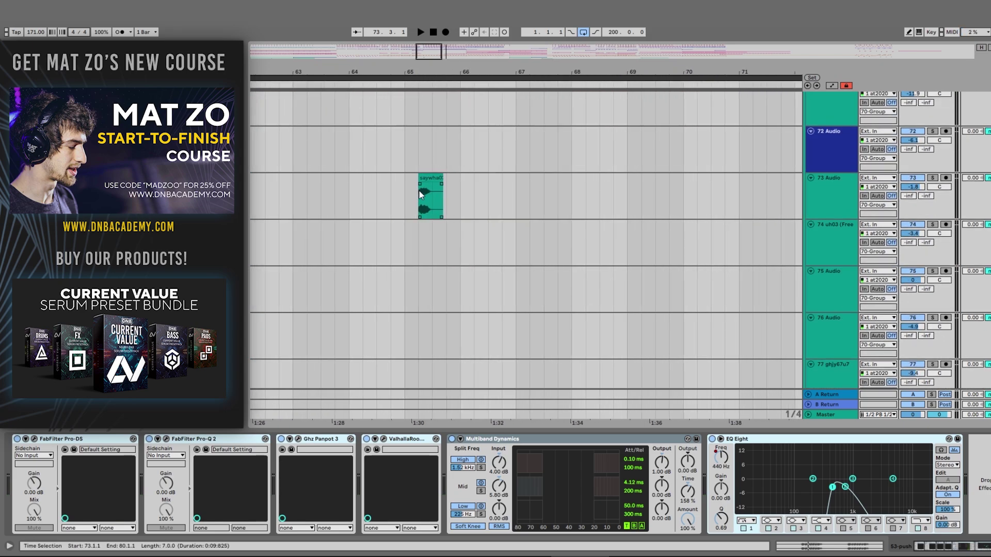
click(581, 179)
key(space)
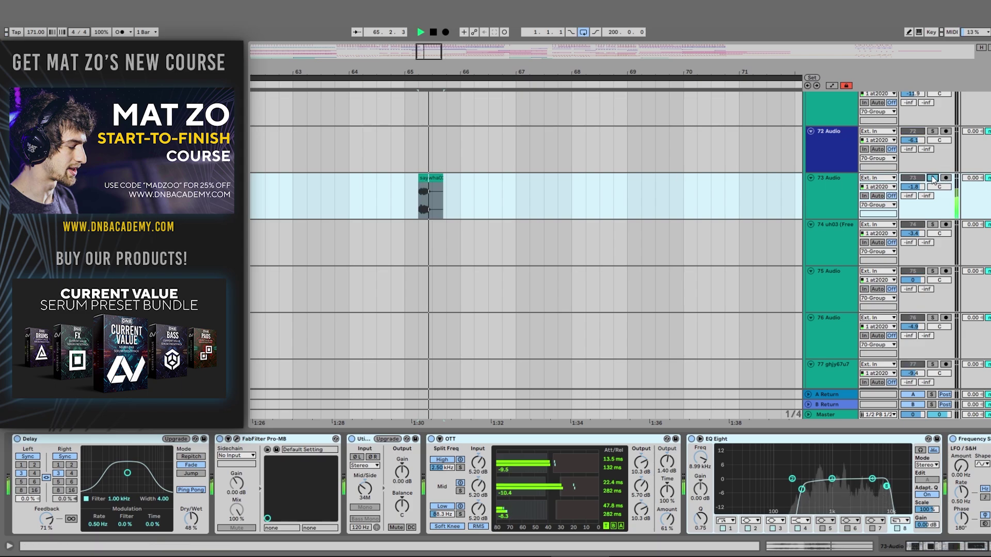
click(437, 195)
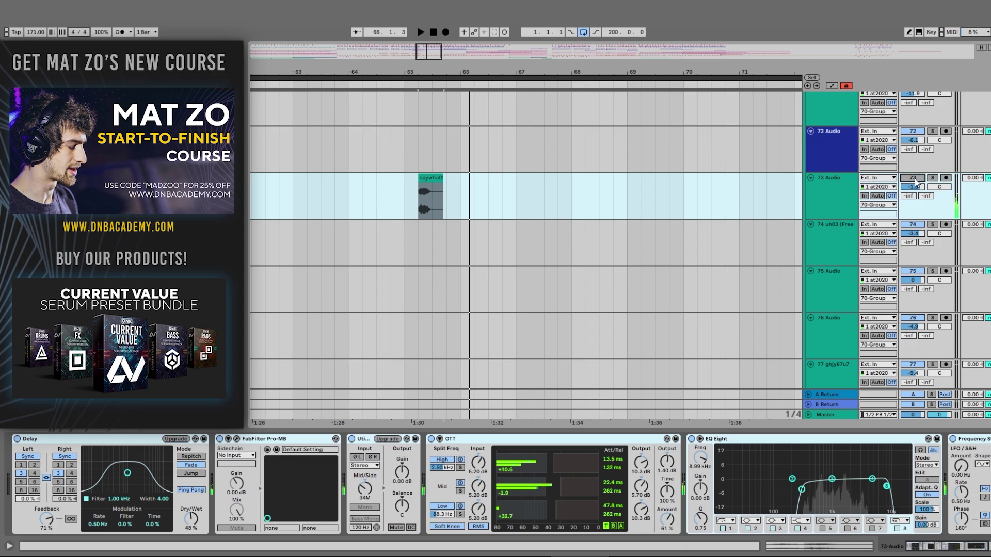
Step: Look over the tracks of the 70 and 78 groups across the whole arrangement, then return to the pianos group
scroll(878, 165, up, 3)
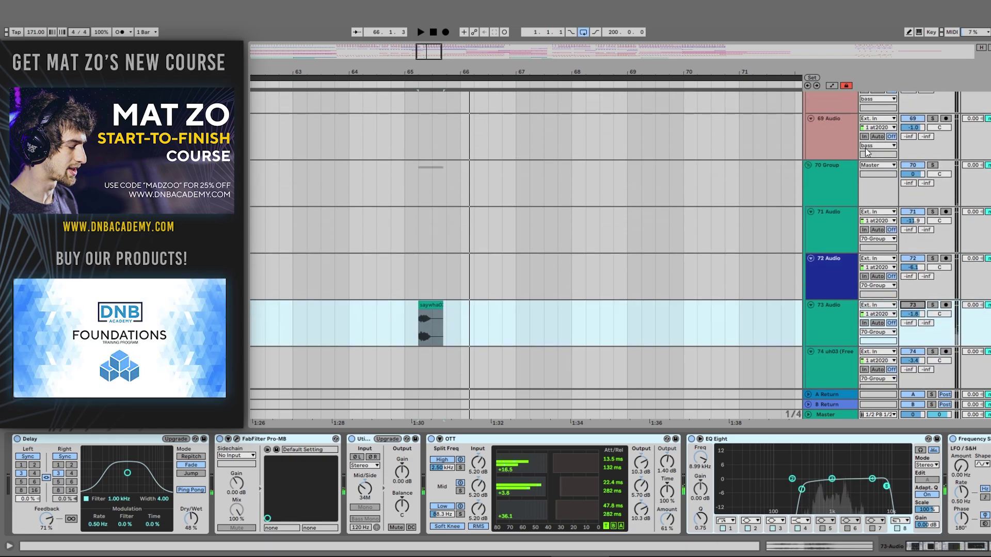
scroll(852, 144, down, 5)
drag(508, 77, 490, 98)
scroll(539, 225, up, 5)
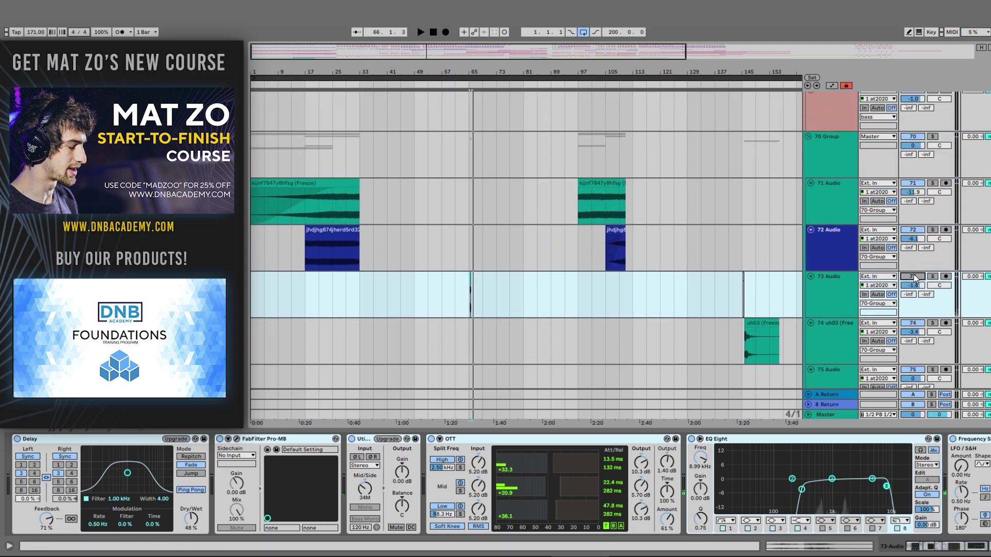
scroll(611, 288, down, 5)
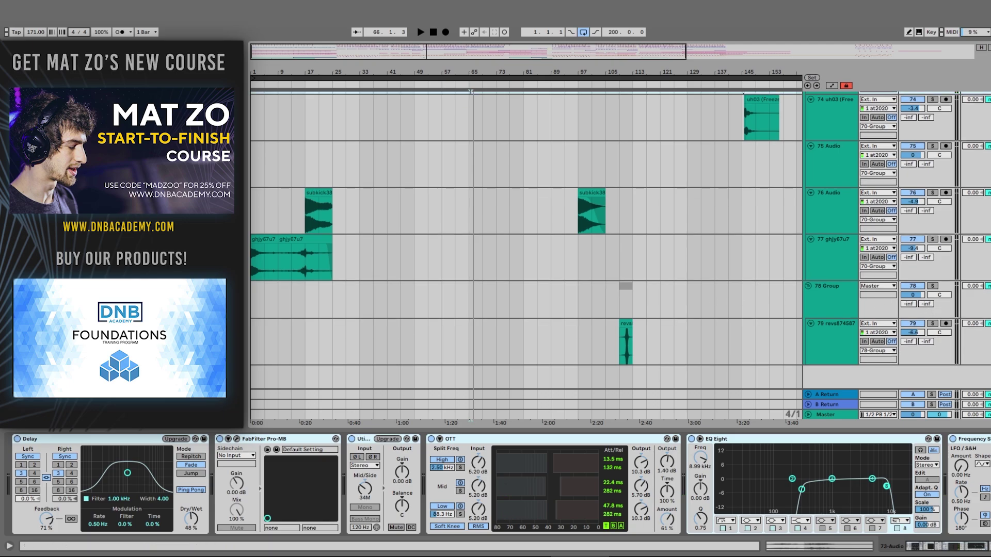
scroll(526, 240, up, 15)
scroll(526, 240, up, 20)
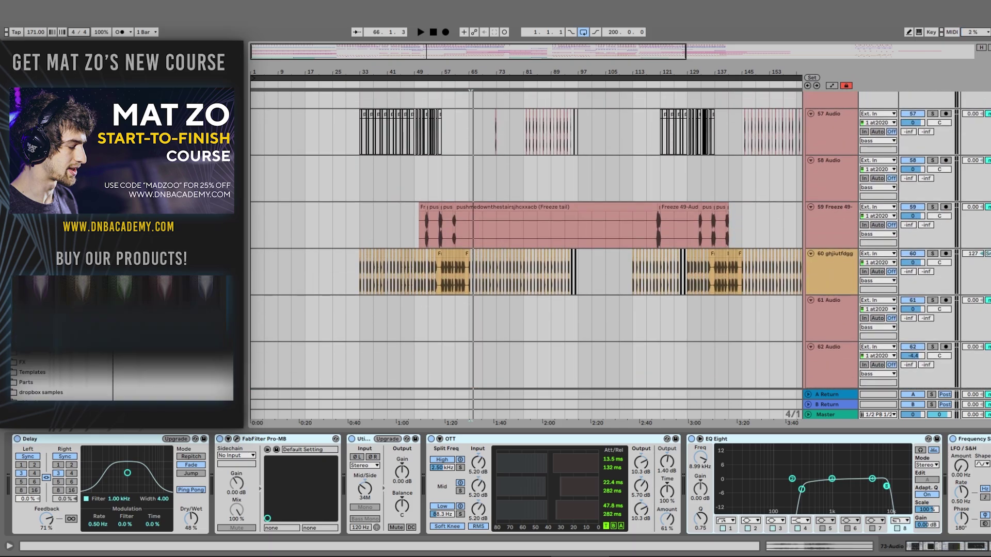
scroll(527, 240, up, 9)
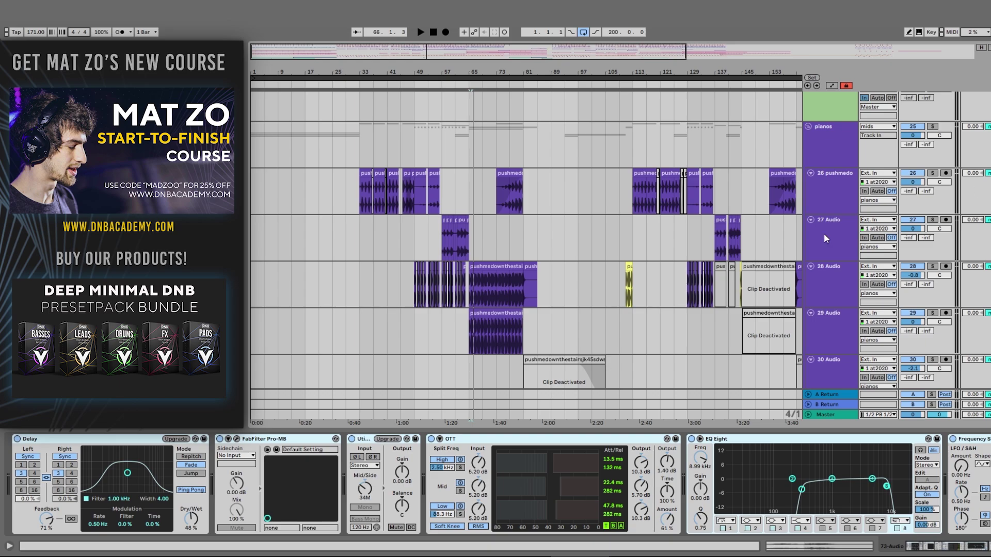
Step: Select the 29 Audio clip at bar 65 in the pianos group, play it in solo, then turn the solo off
click(499, 312)
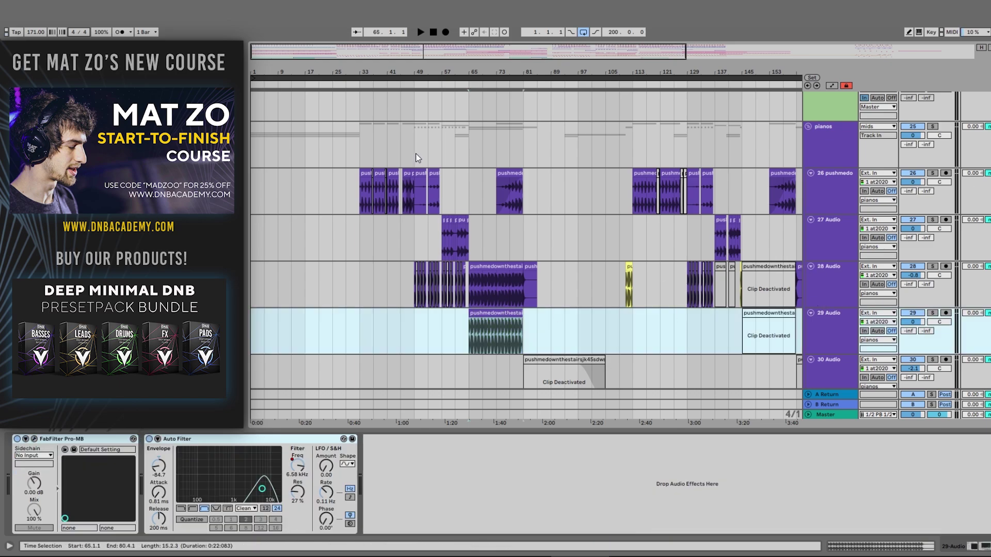
scroll(702, 221, down, 2)
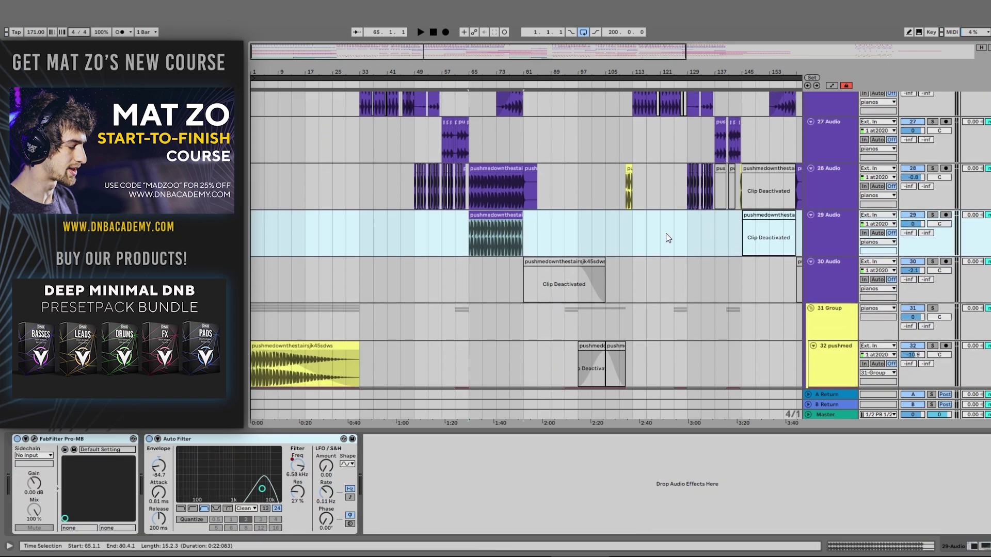
scroll(665, 234, up, 2)
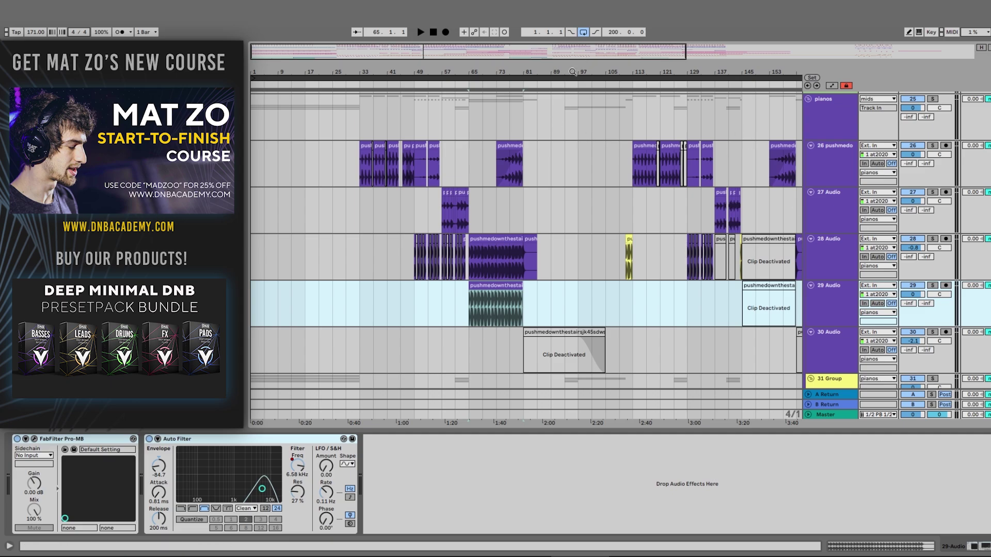
drag(573, 72, 701, 81)
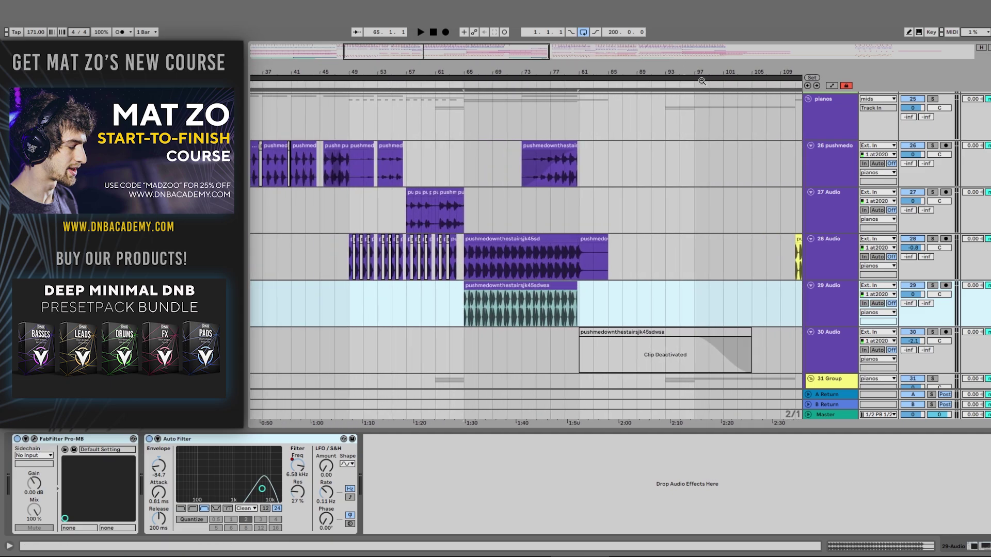
click(932, 286)
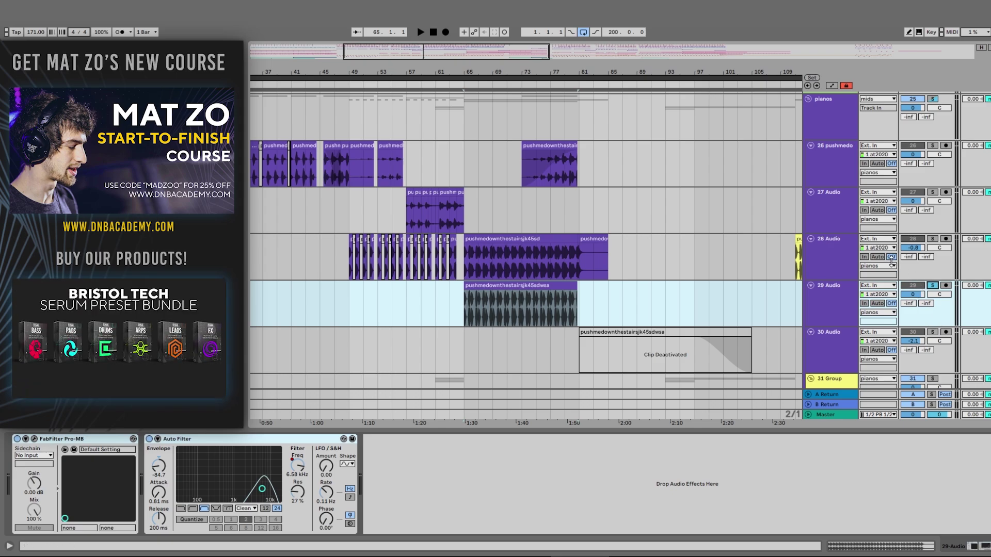
key(space)
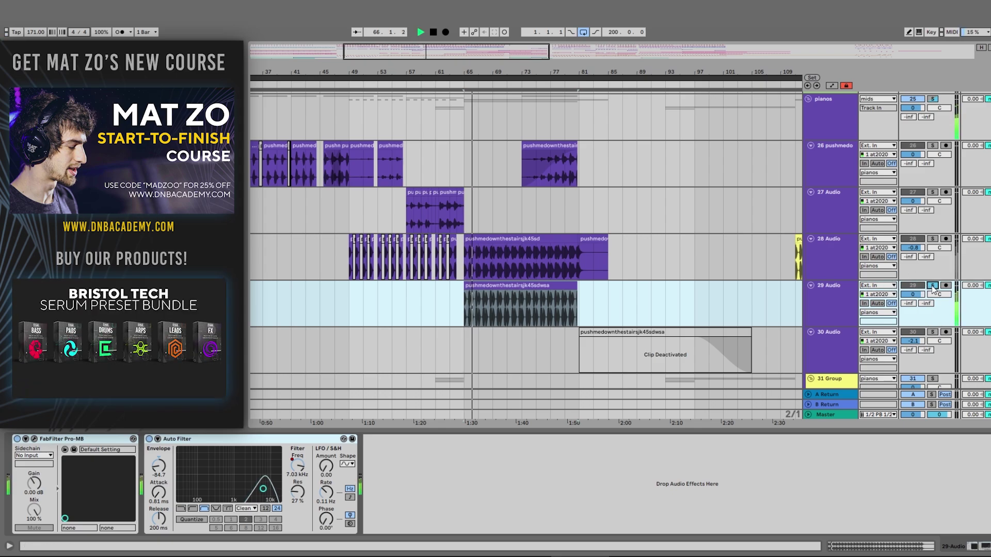
click(933, 286)
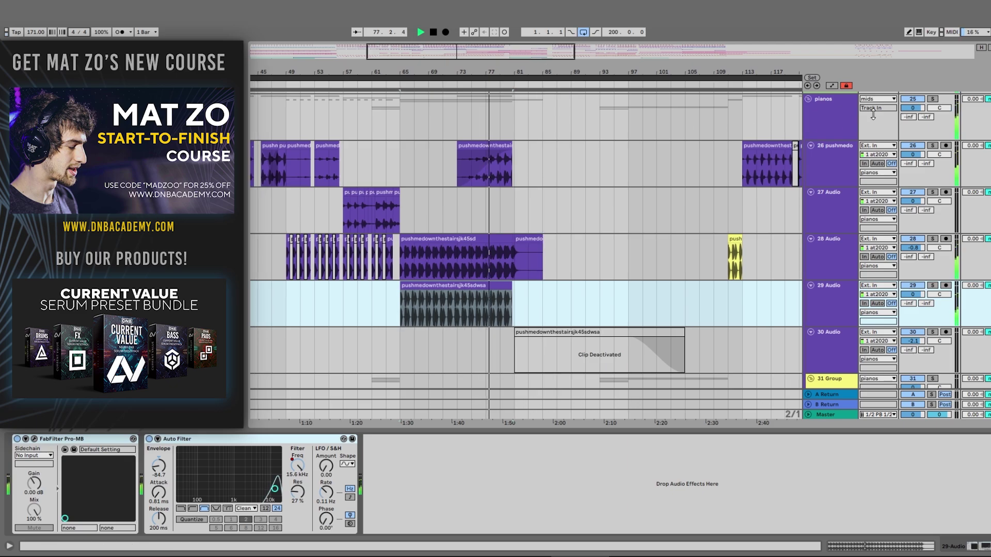
Step: Briefly solo the 26 pushmedo track during playback, turn the solo off, and stop playback
click(933, 146)
click(936, 147)
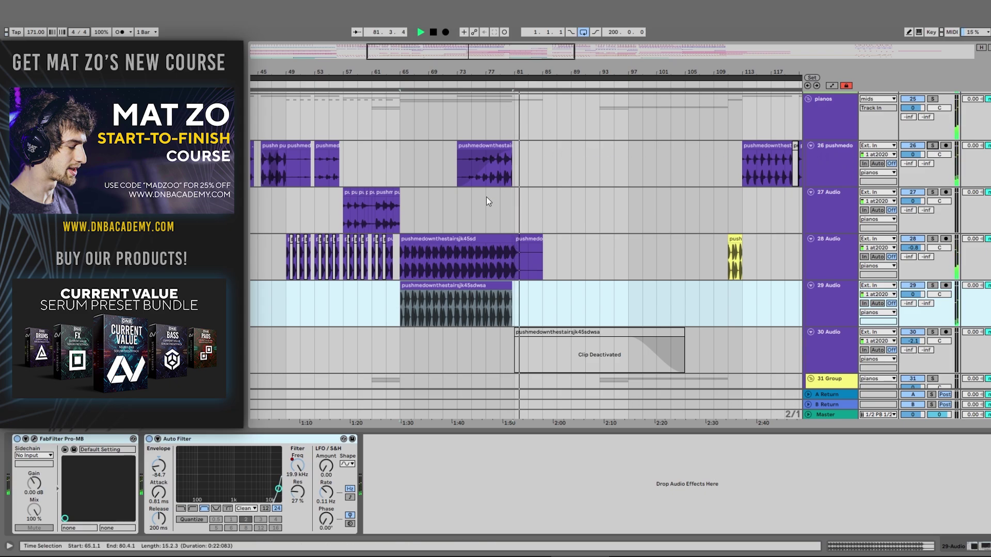
key(space)
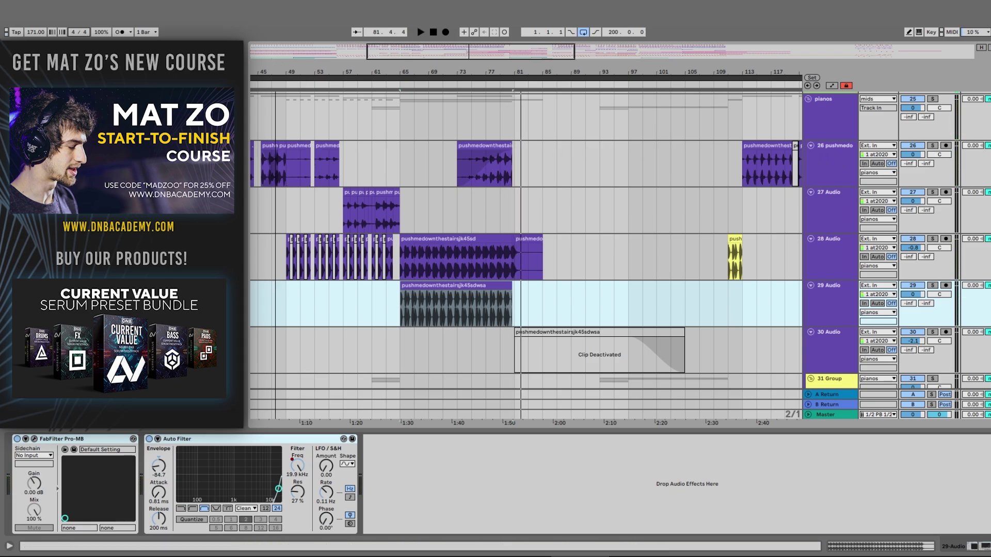
Step: Solo the 26 pushmedo track and audition its first clip from 33.3.1
drag(275, 72, 507, 102)
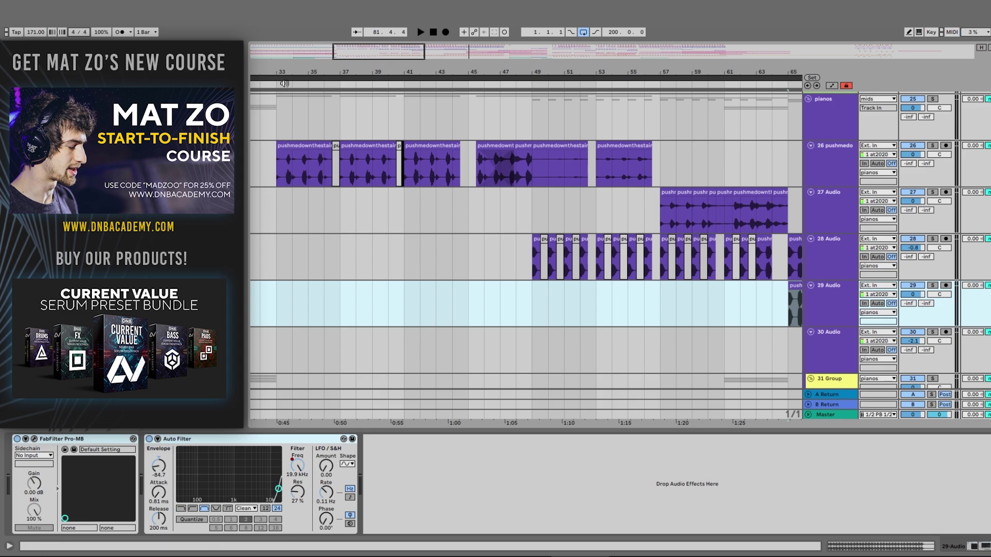
ctrl+scroll(288, 170, up, 5)
click(287, 170)
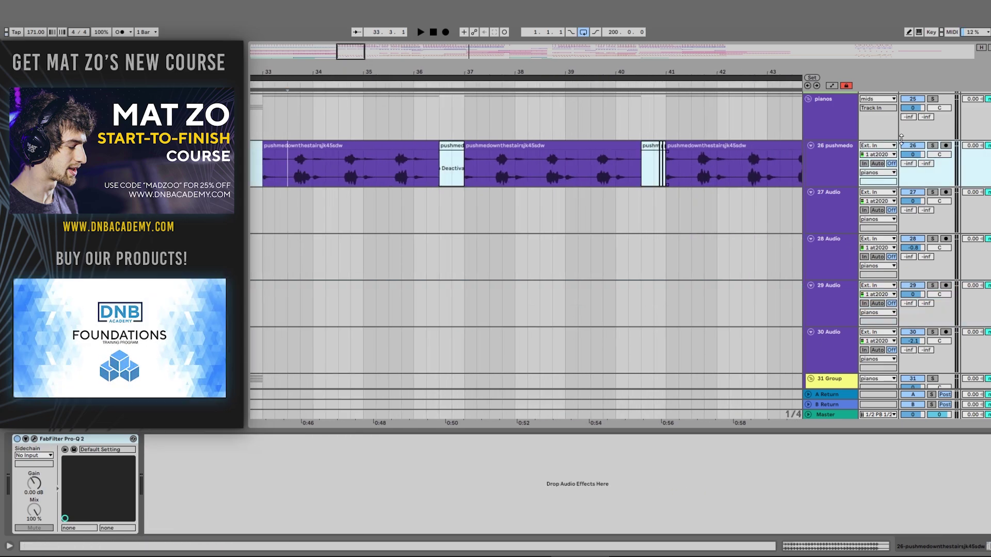
click(932, 146)
key(space)
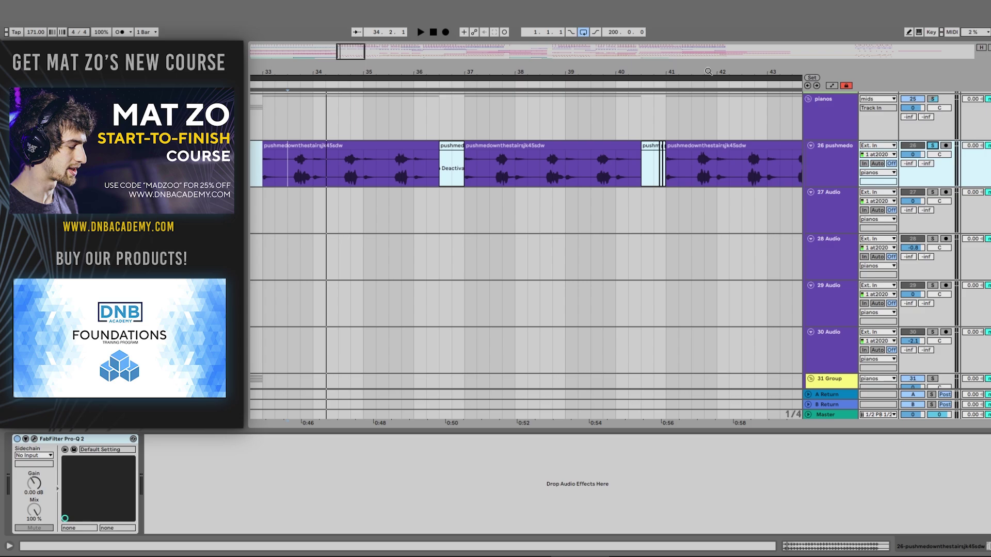
Step: Play the soloed 26 pushmedo track from 42.3.1 and stop playback
drag(630, 69, 630, 28)
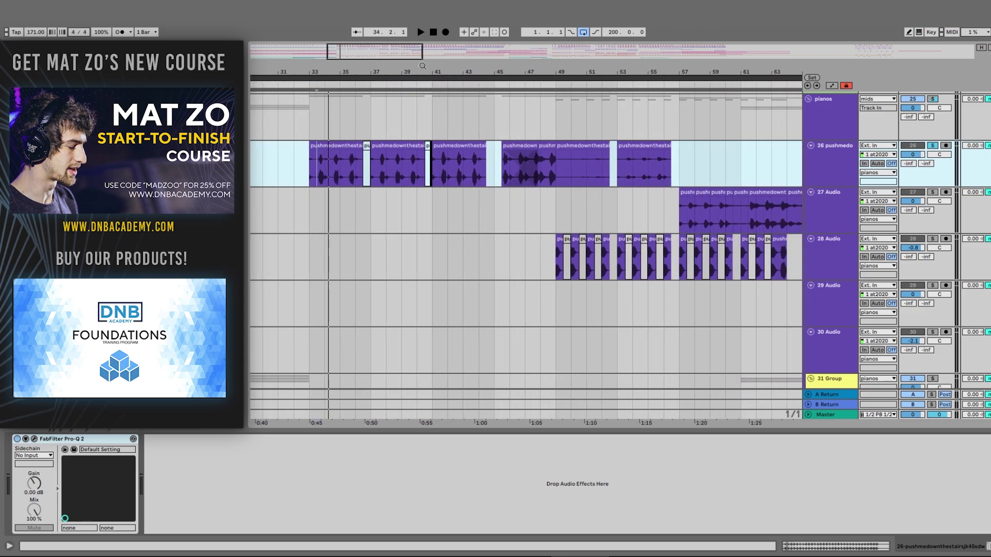
drag(422, 65, 423, 66)
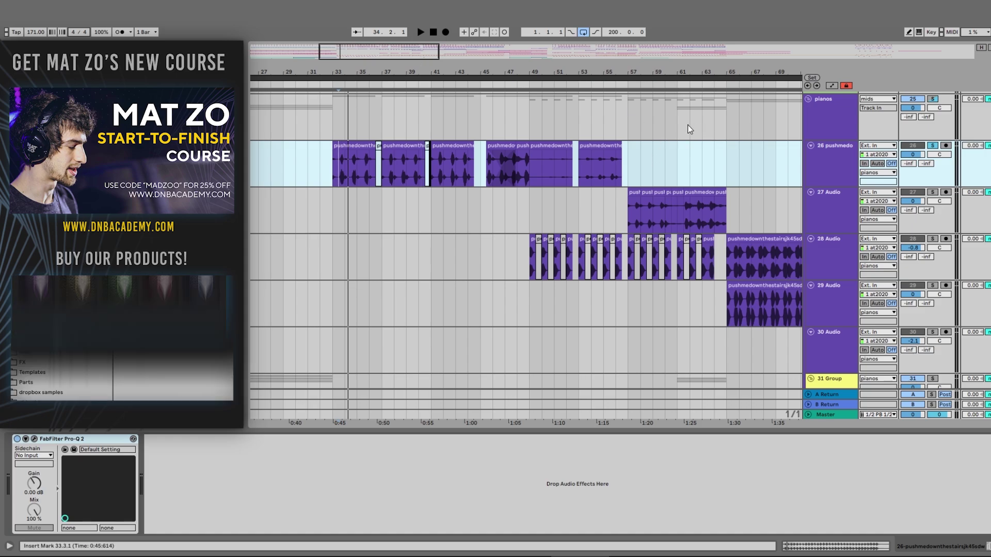
drag(537, 71, 480, 239)
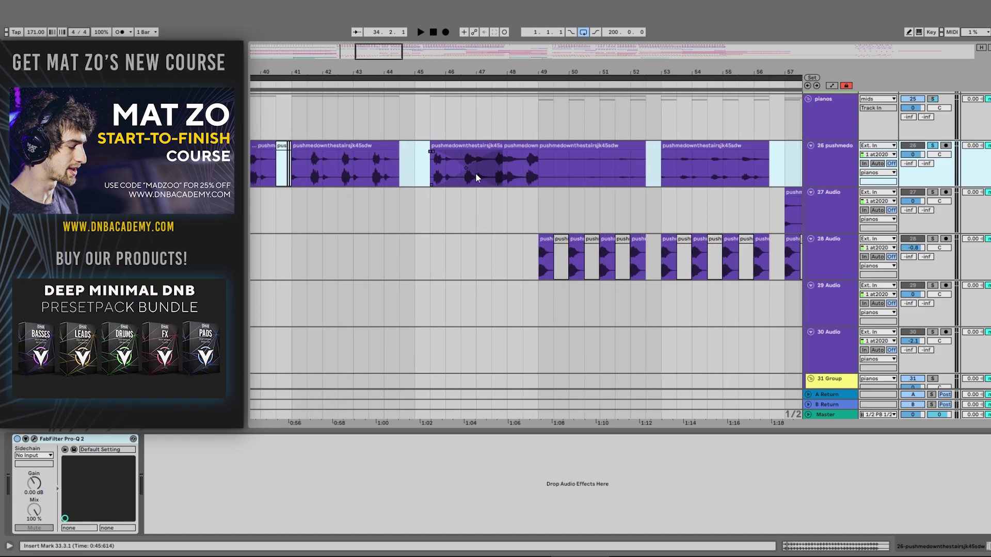
click(339, 166)
key(space)
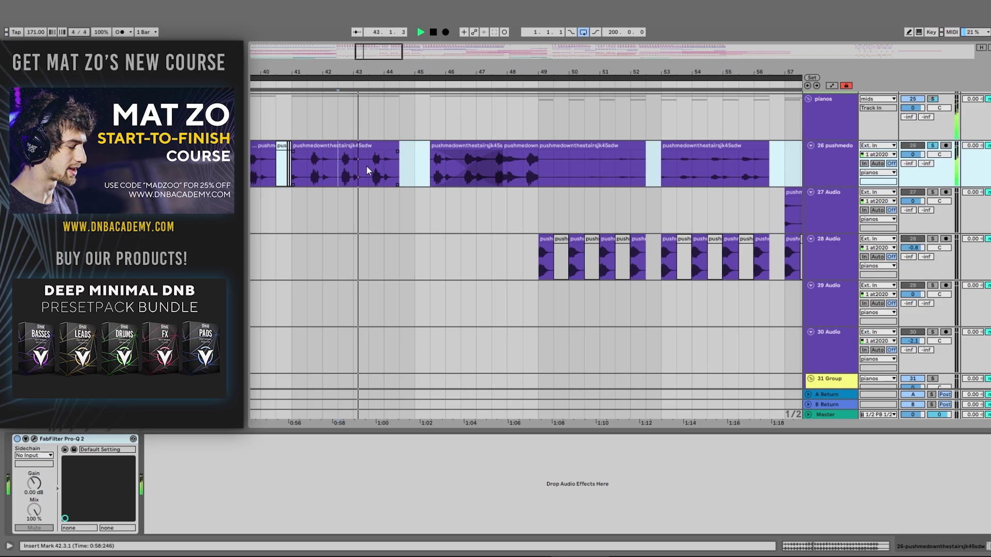
key(space)
key(space)
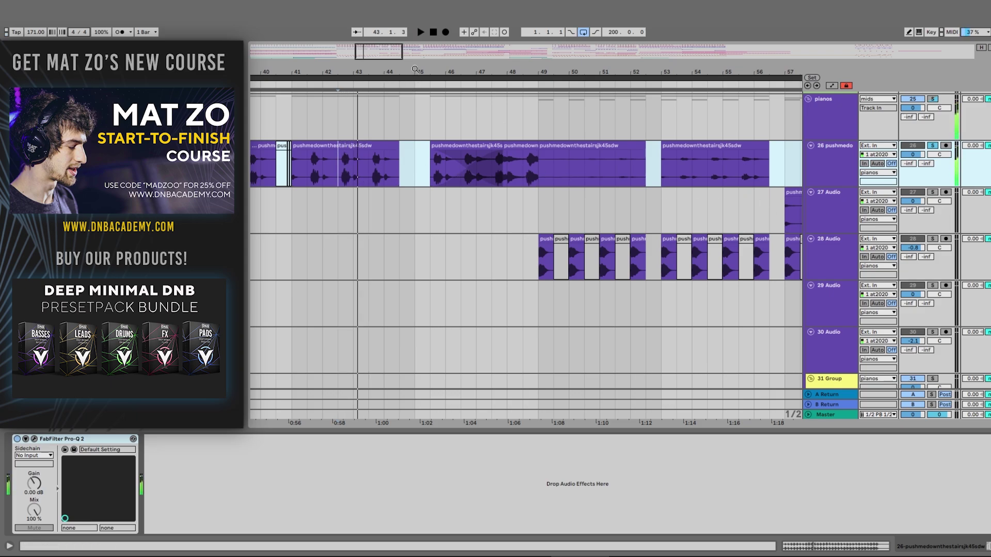
Step: Audition the 27 Audio track in solo from bar 57, then turn its solo off
key(minus)
key(minus)
key(minus)
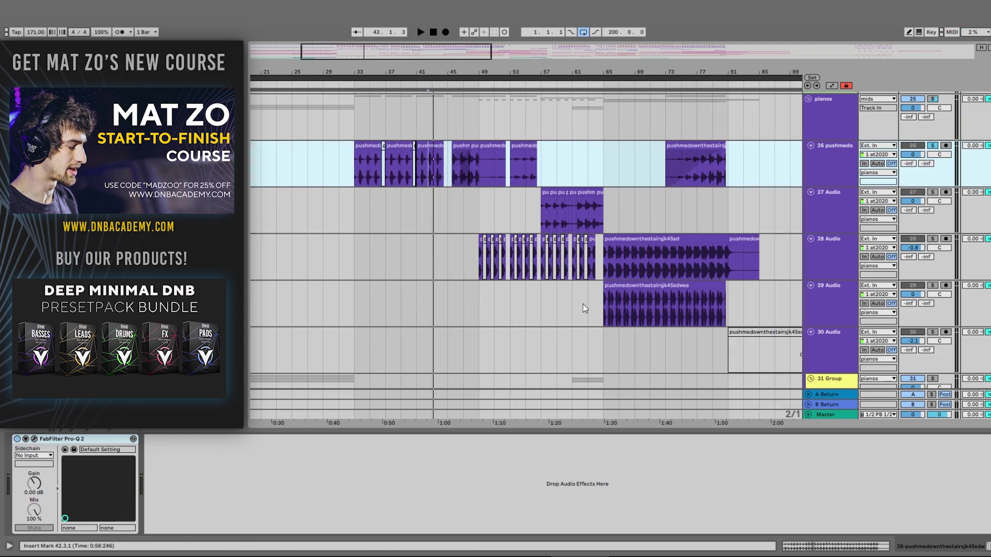
drag(532, 72, 531, 98)
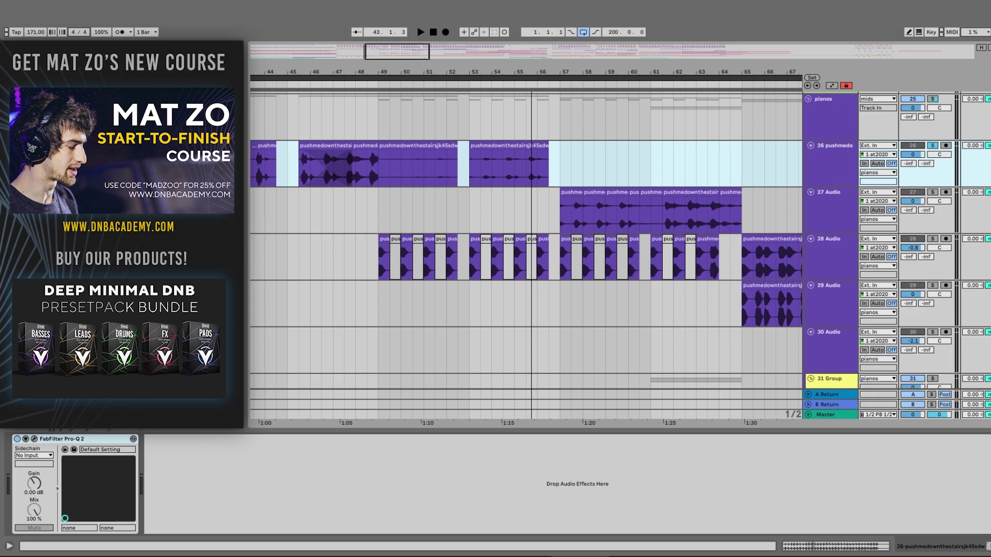
click(567, 225)
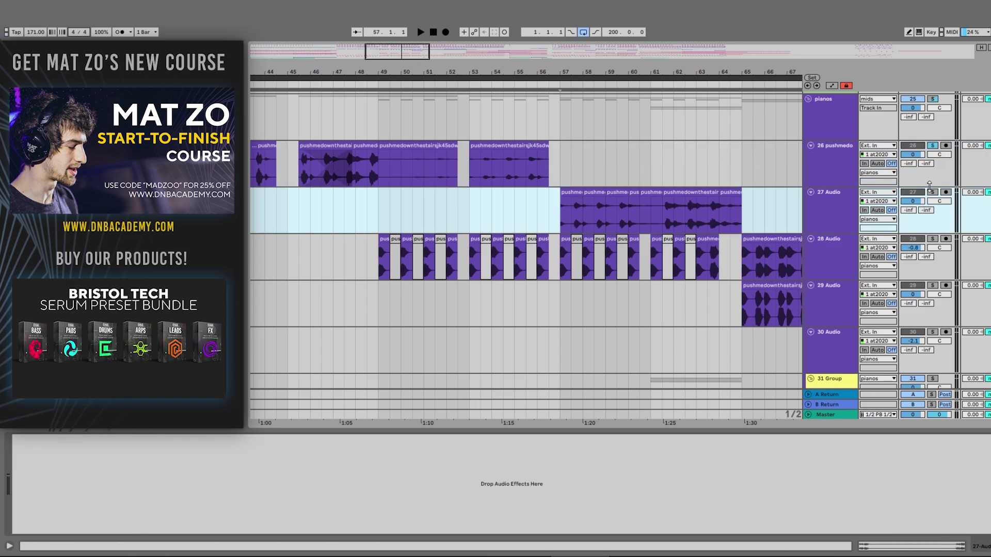
key(space)
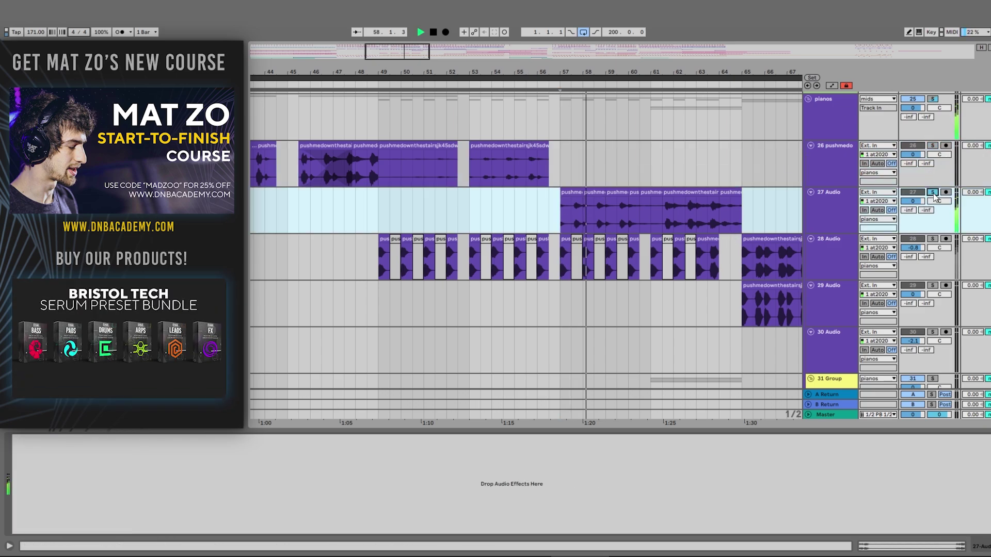
click(932, 192)
Step: Replay the arrangement from bar 57, inspect the first 27 Audio clip's sample settings, and return to the track's effects chain
key(space)
key(space)
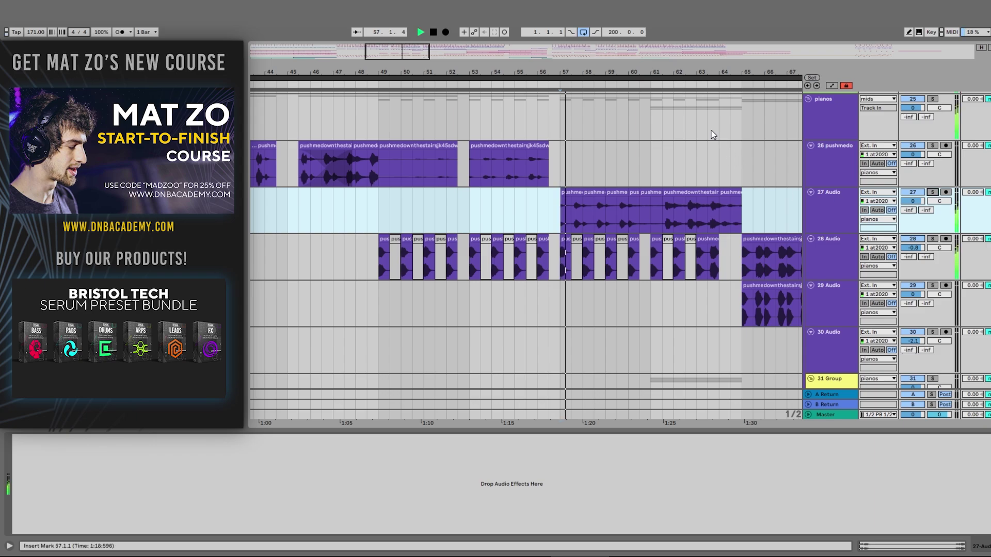
click(576, 192)
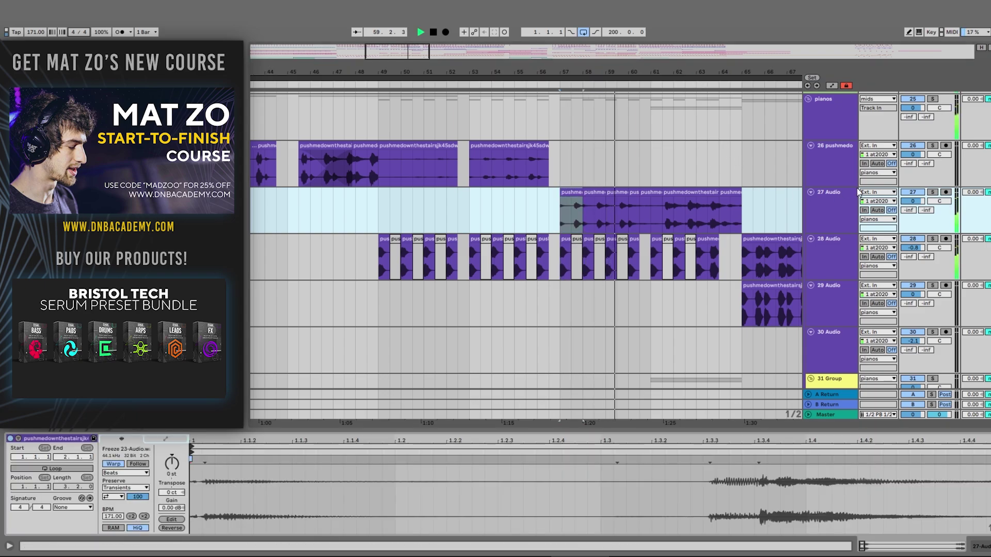
click(837, 210)
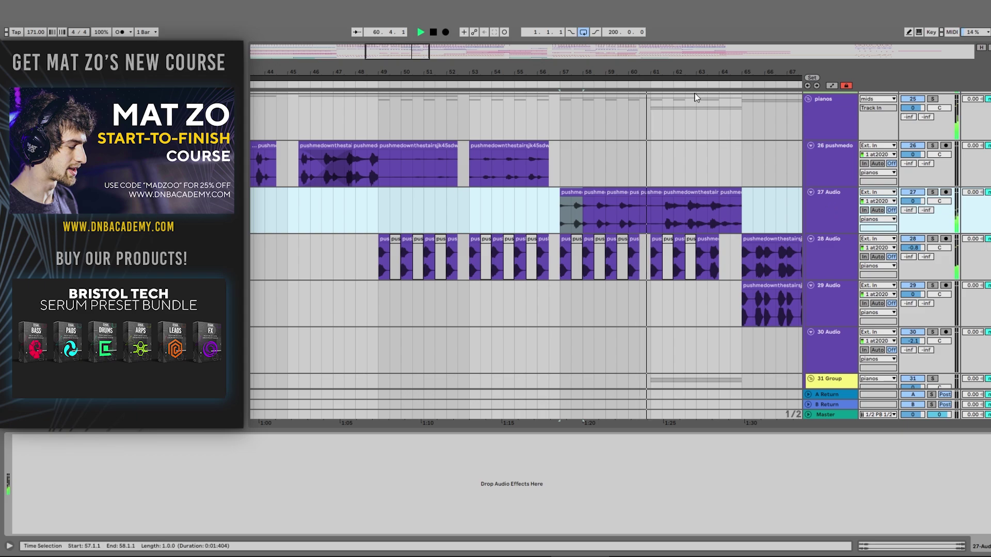
Step: Survey the arrangement from the pianos group through the mids and bass tracks to the 78 Group during playback
key(minus)
key(minus)
key(minus)
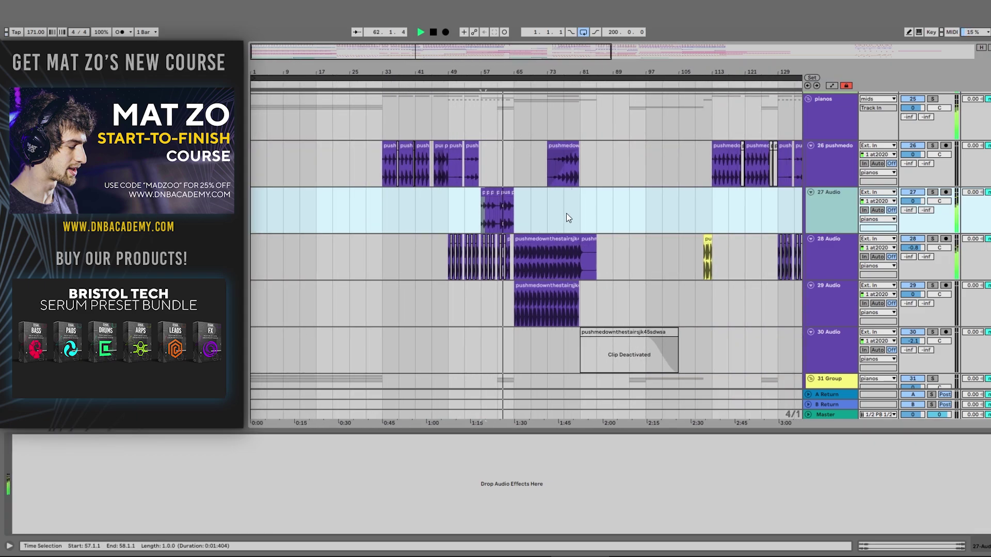
scroll(569, 208, down, 3)
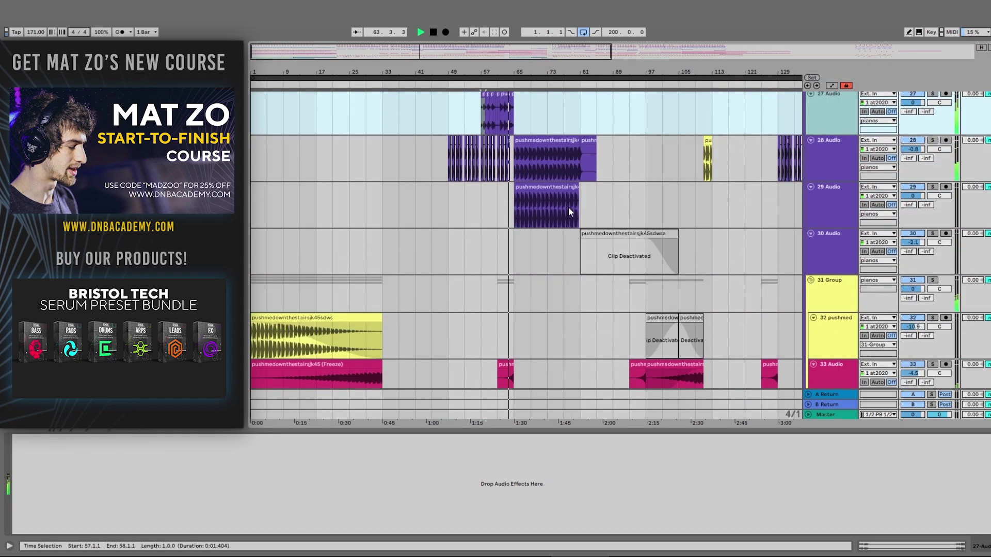
scroll(568, 206, down, 18)
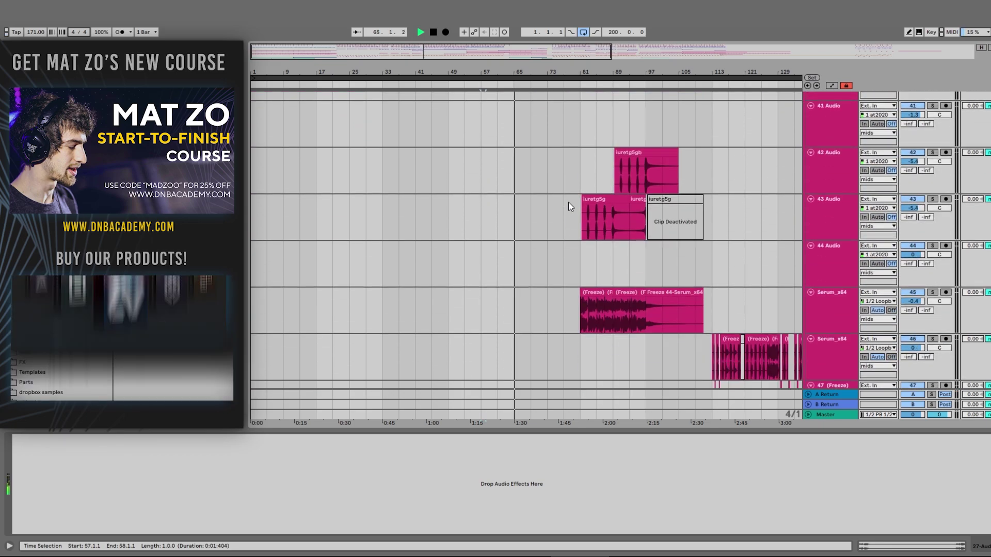
scroll(570, 206, down, 15)
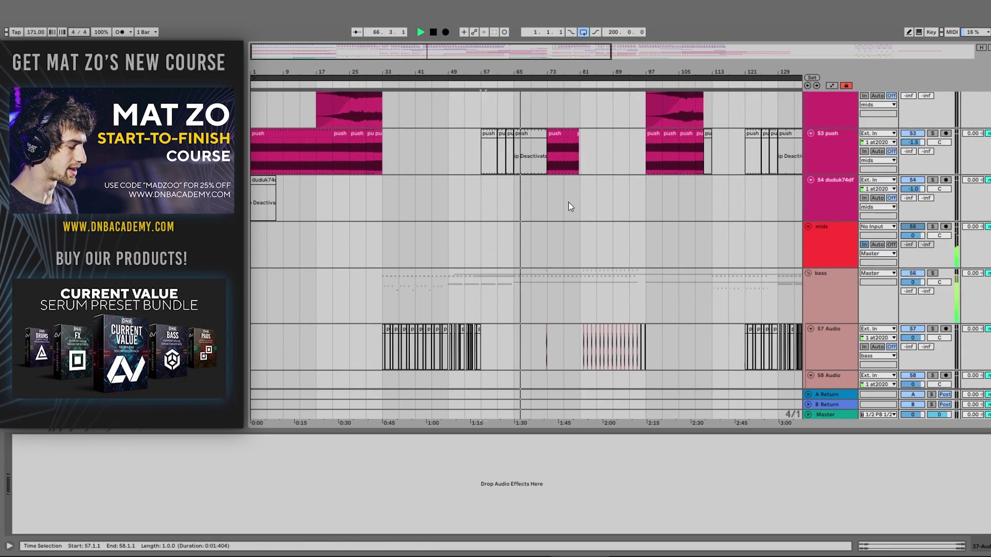
scroll(570, 207, down, 3)
scroll(526, 240, down, 20)
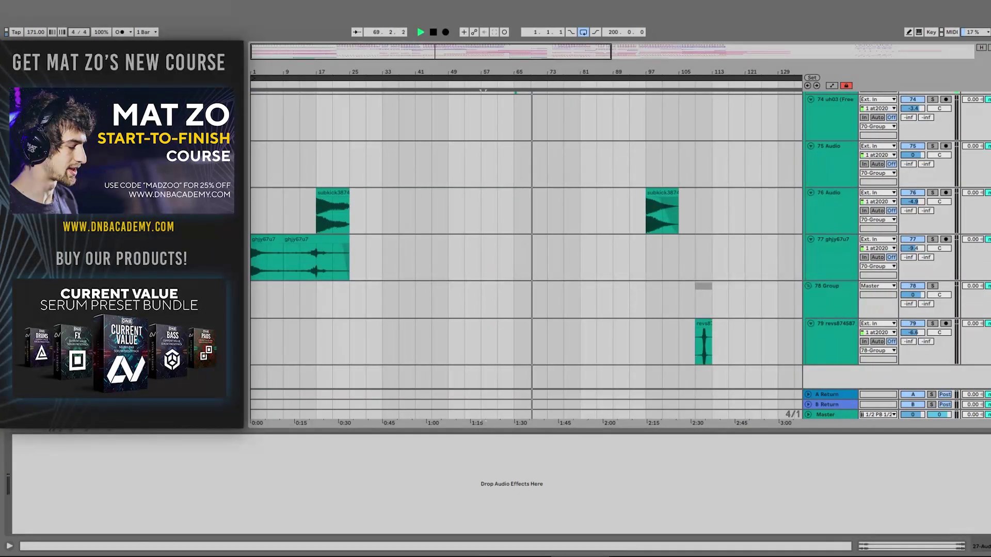
scroll(527, 240, up, 15)
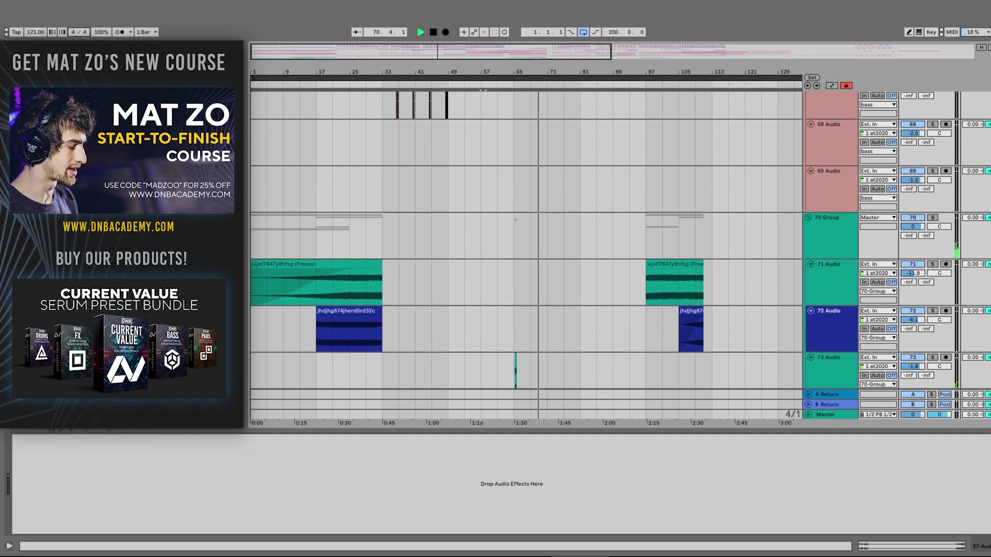
Step: Stop playback, return to the mids tracks, and replay the arrangement from bar 81 around the upper Serum_x64 track
scroll(527, 240, up, 15)
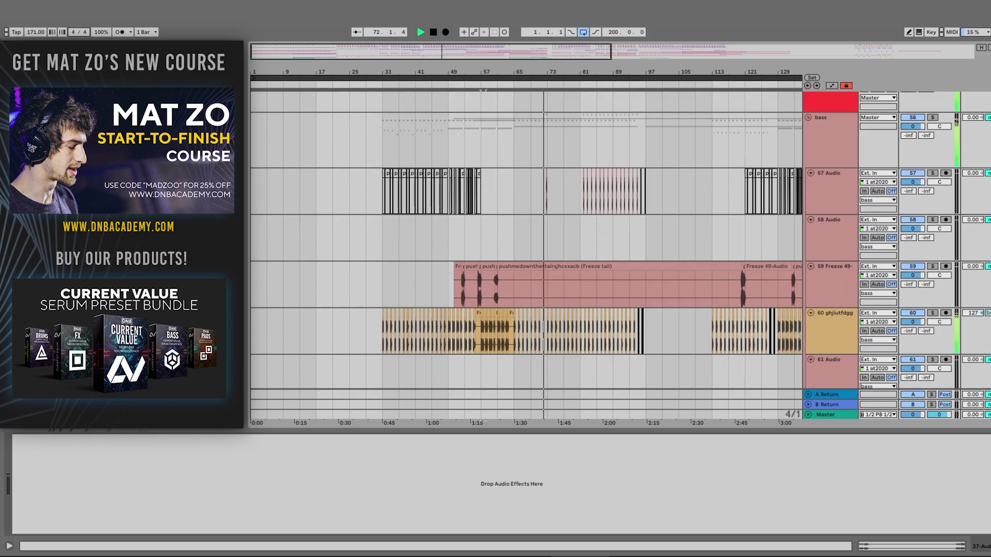
scroll(527, 240, up, 5)
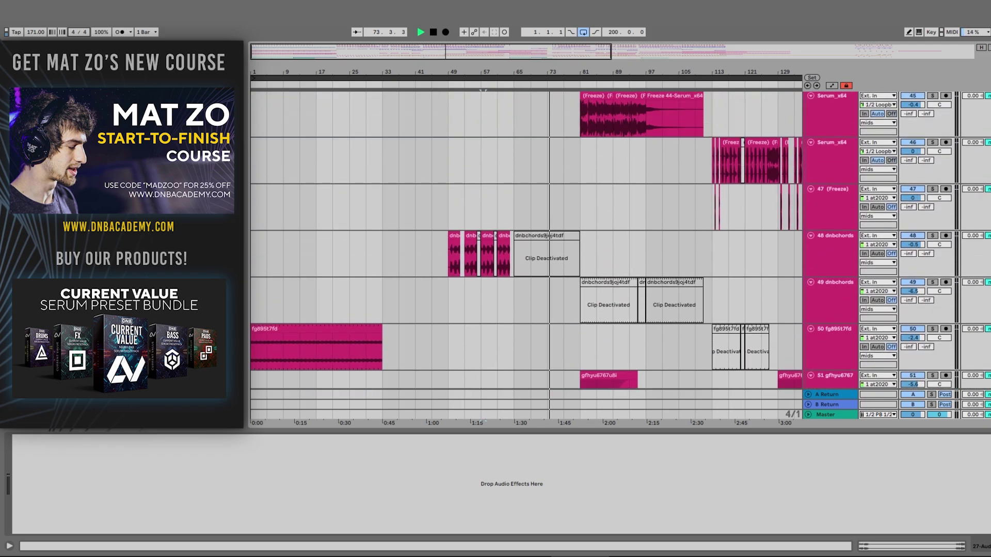
key(space)
click(600, 203)
scroll(758, 207, up, 6)
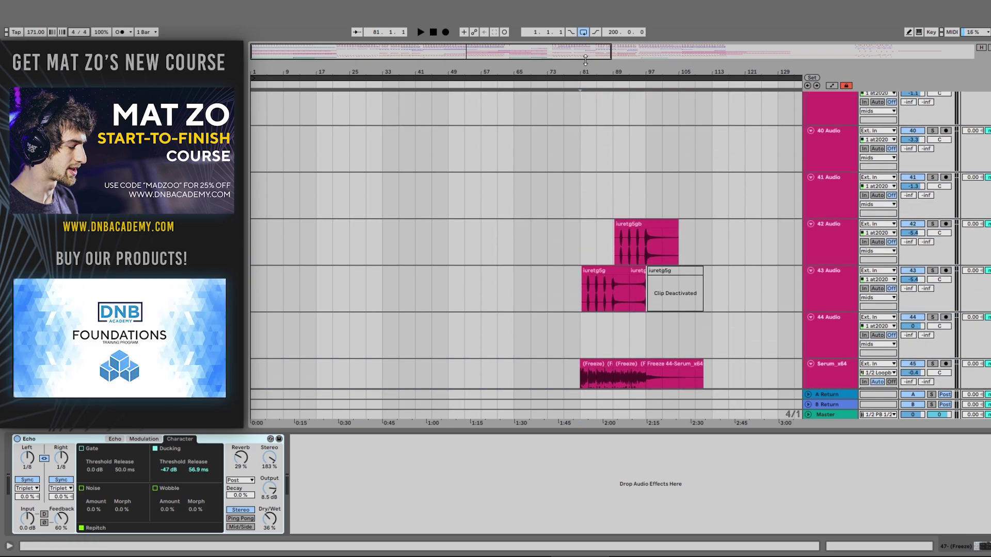
drag(594, 69, 602, 101)
click(521, 260)
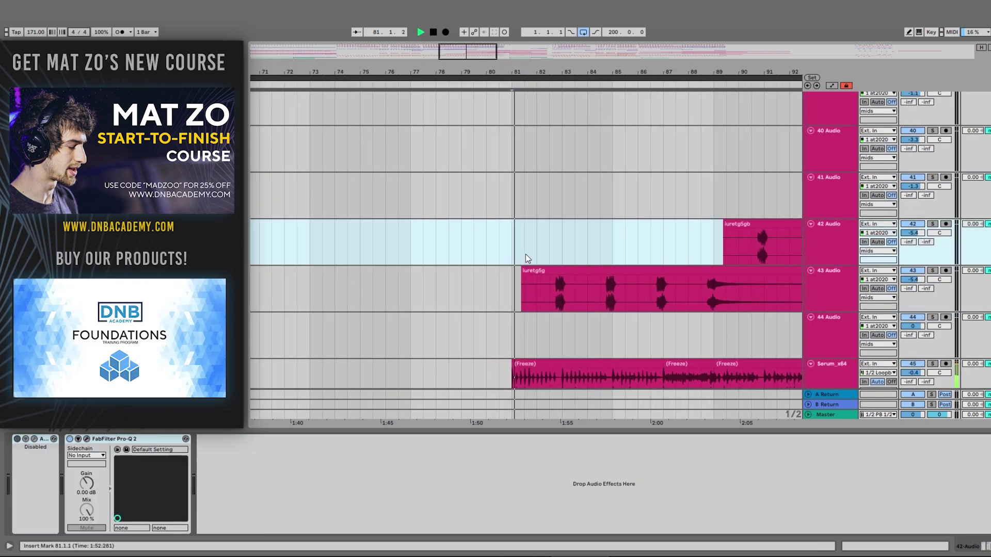
key(space)
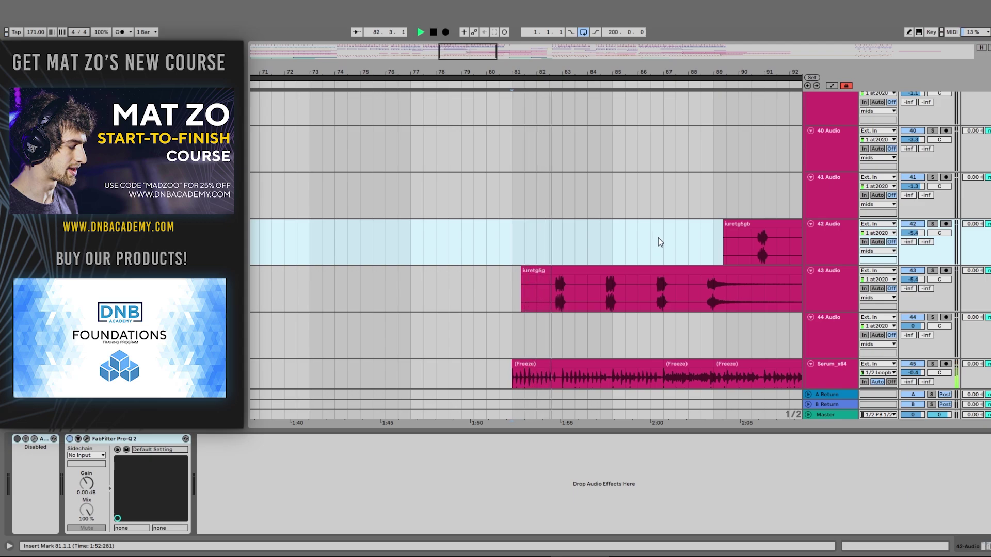
scroll(659, 238, down, 3)
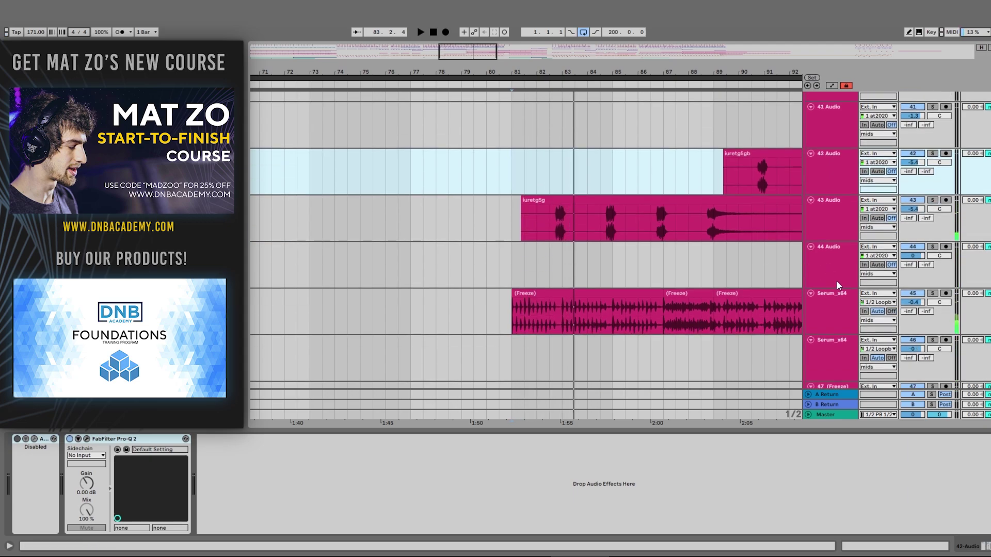
Step: Solo the upper Serum_x64 track, play it from bar 81, and examine its frozen clips
click(831, 306)
click(932, 293)
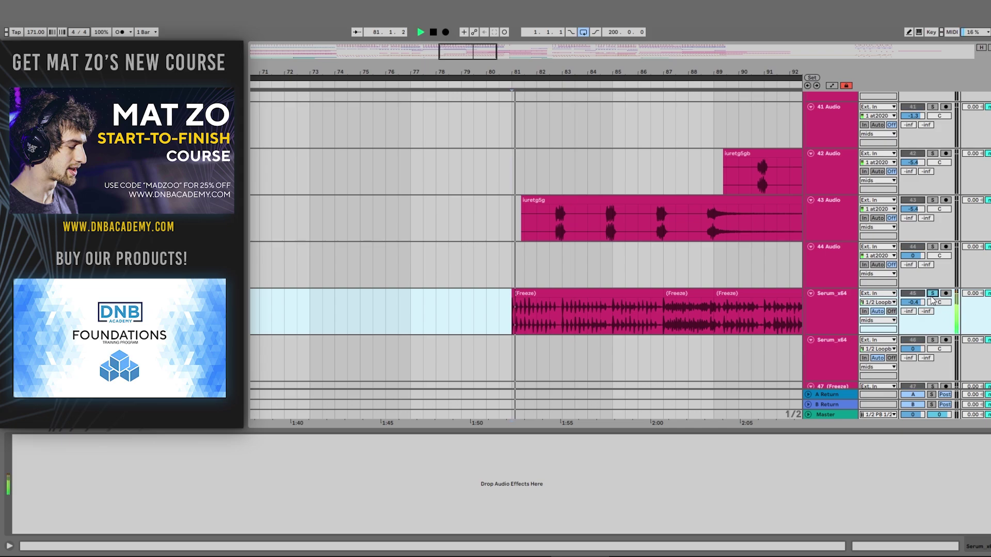
key(space)
key(minus)
key(minus)
key(minus)
key(plus)
key(plus)
key(plus)
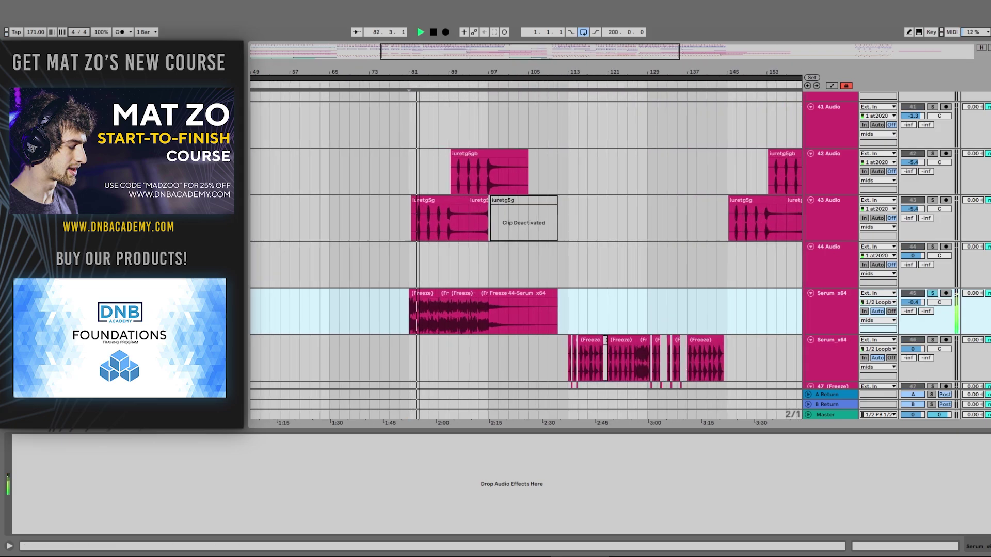
drag(422, 68, 424, 72)
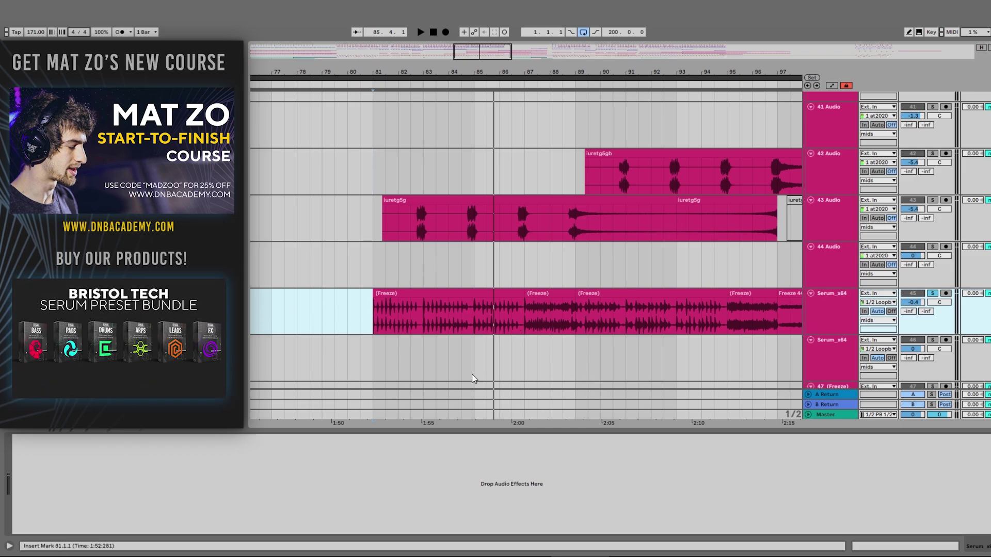
Step: Replay the soloed Serum_x64 part from its first frozen clip and select the short frozen clip between bars 87 and 89
click(481, 332)
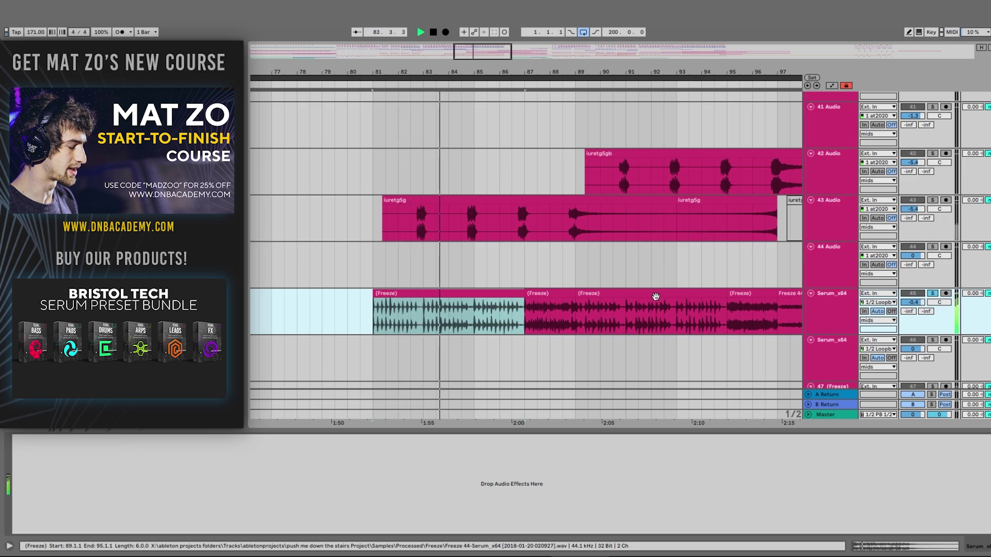
click(932, 293)
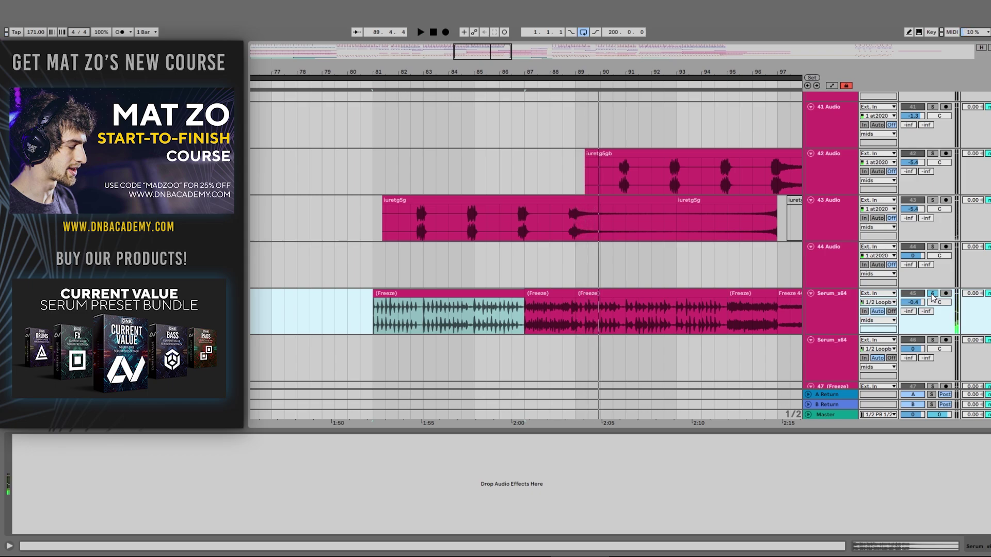
click(572, 317)
drag(576, 306, 526, 307)
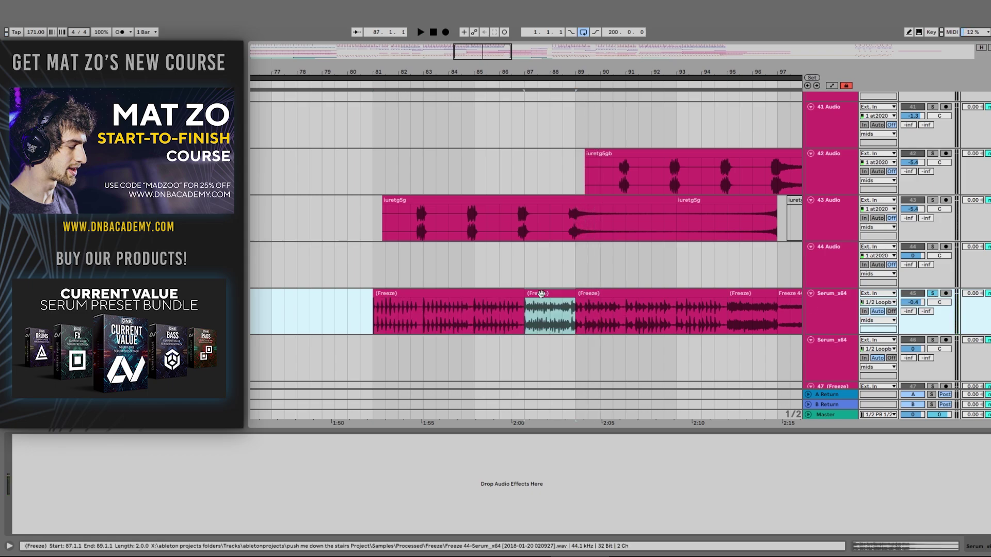
click(571, 317)
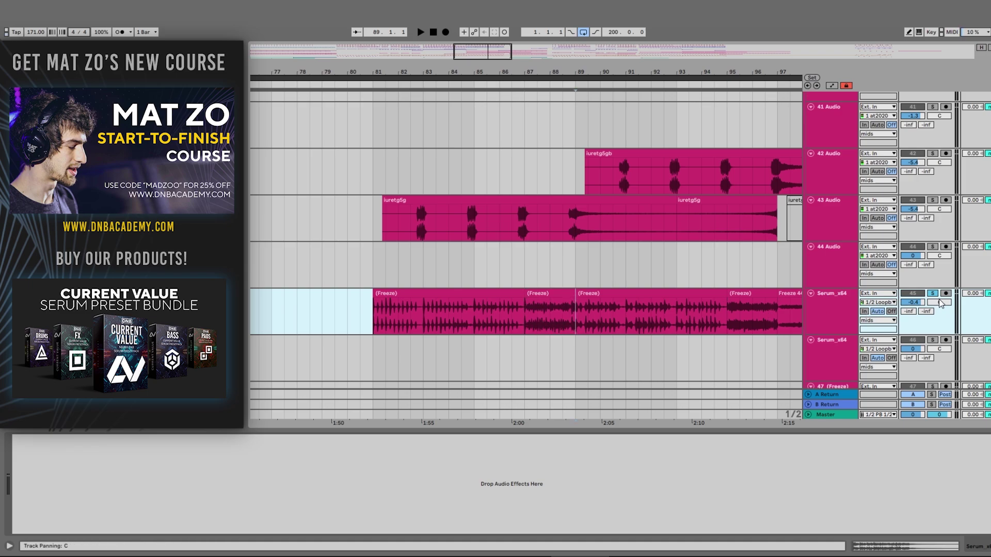
Step: Inspect the sample settings of the frozen Serum_x64 clip starting at bar 81 and play it in solo
click(409, 293)
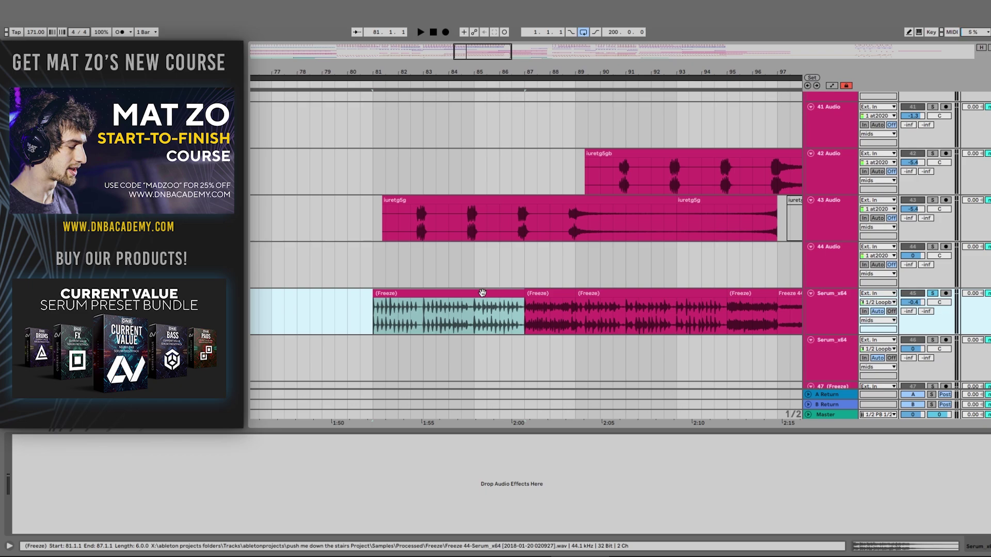
double_click(482, 294)
key(space)
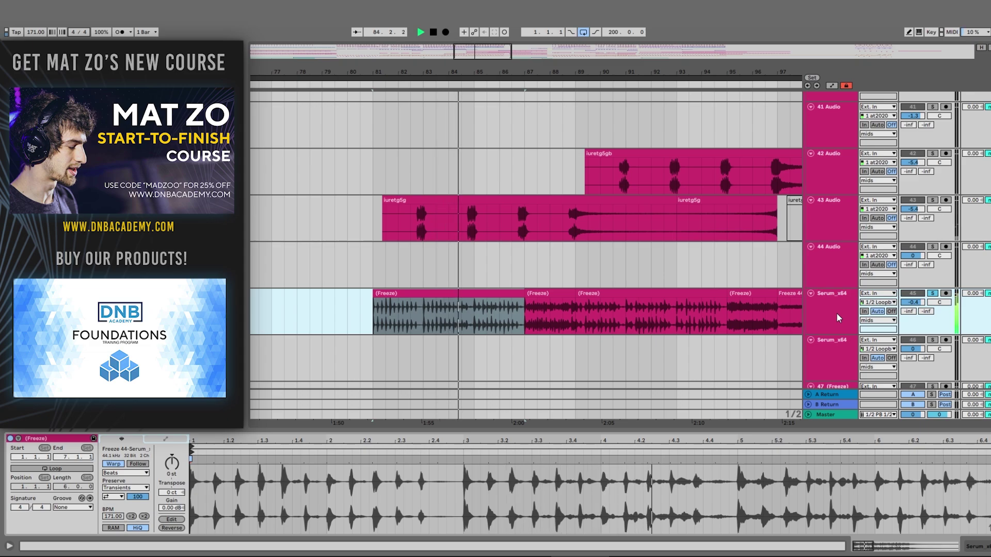
Step: Audition the soloed Serum_x64 track from bar 89, stop playback, and turn its solo off
click(575, 311)
key(space)
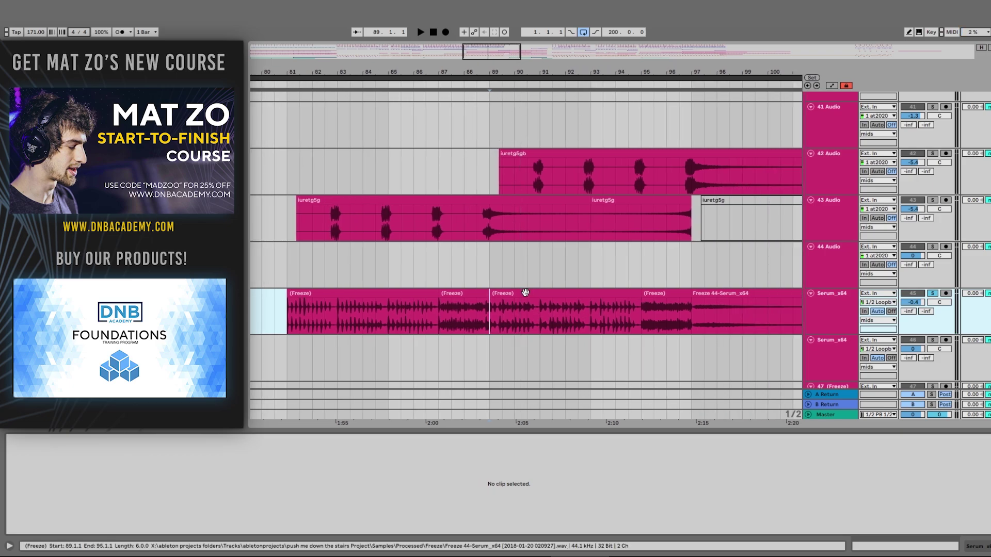
key(space)
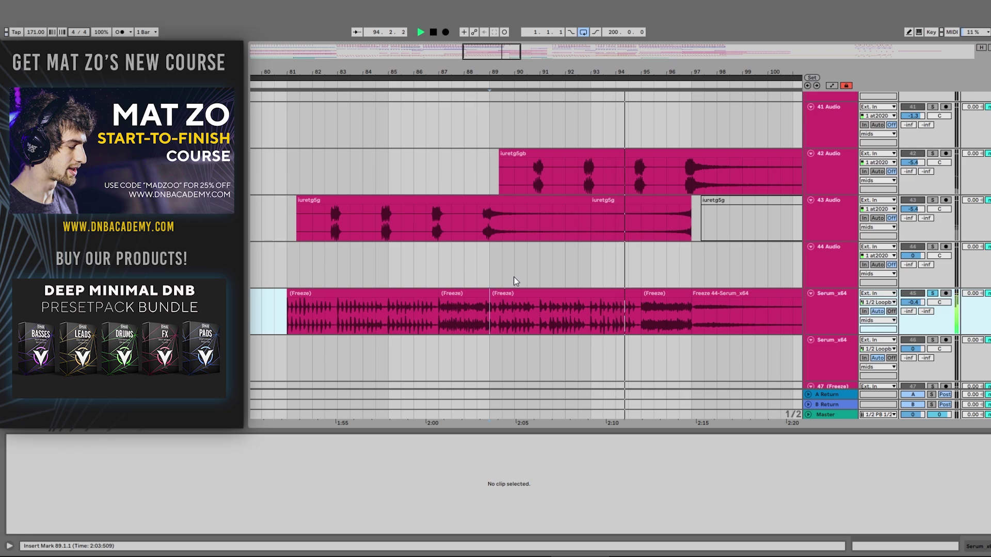
key(space)
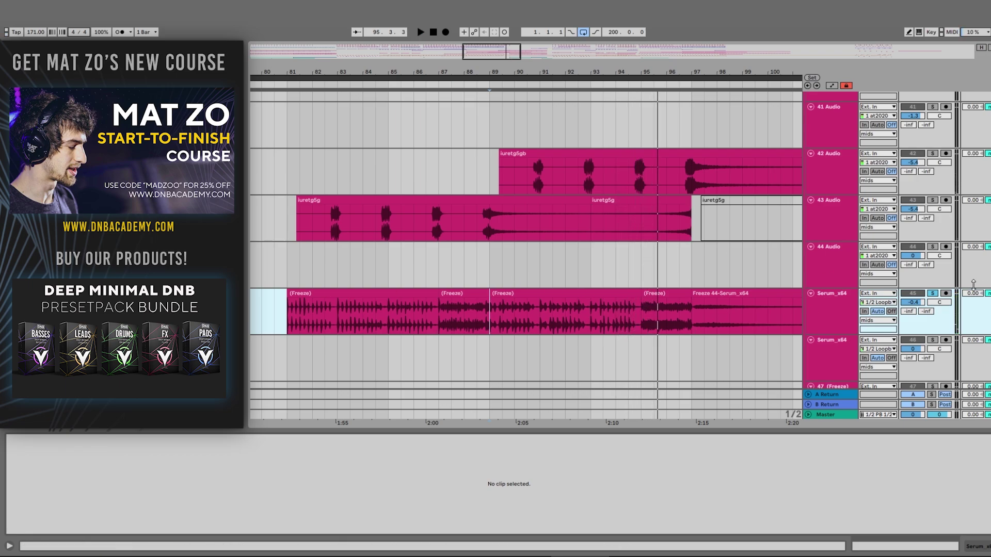
click(935, 293)
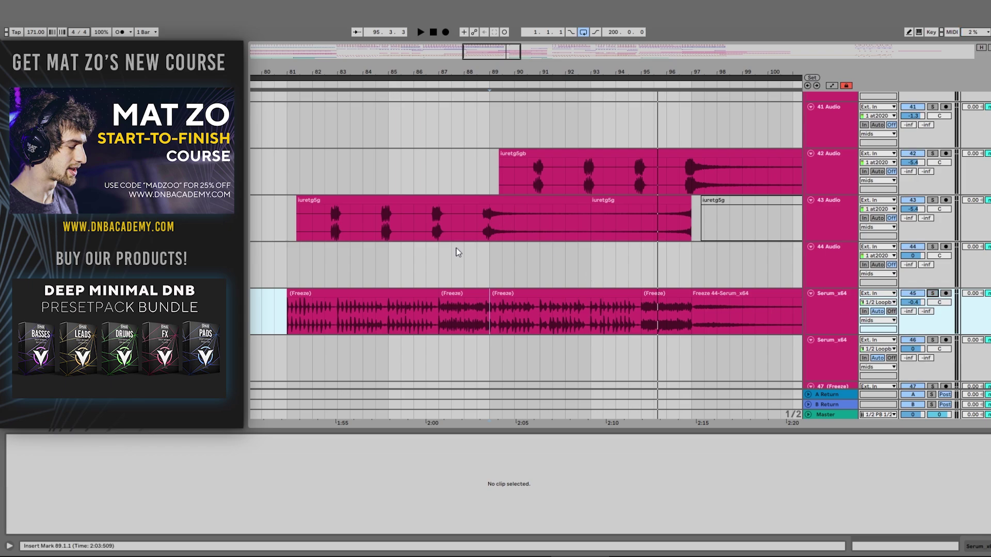
Step: Play the full arrangement from bar 81 and inspect the push clip at bar 105 on the 53 push track
click(283, 261)
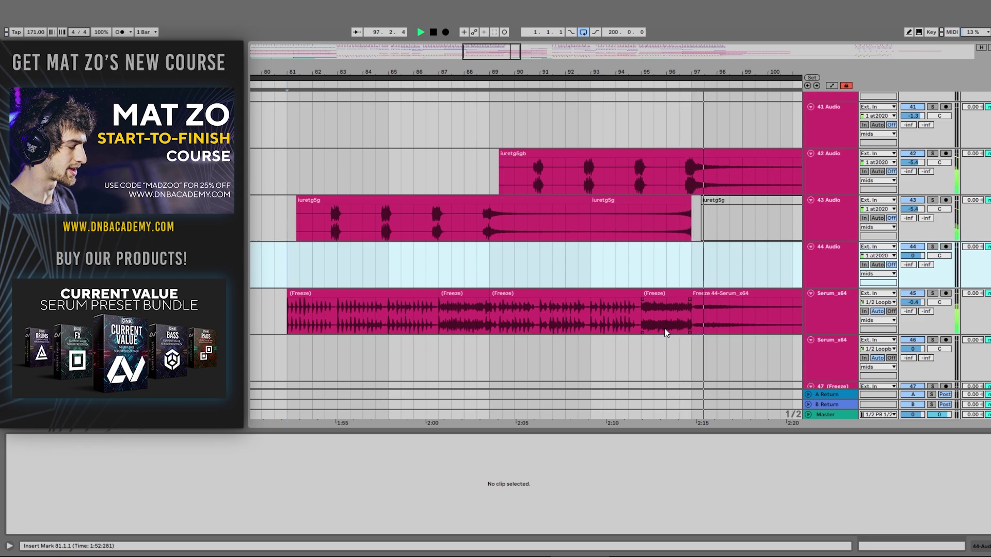
key(minus)
key(minus)
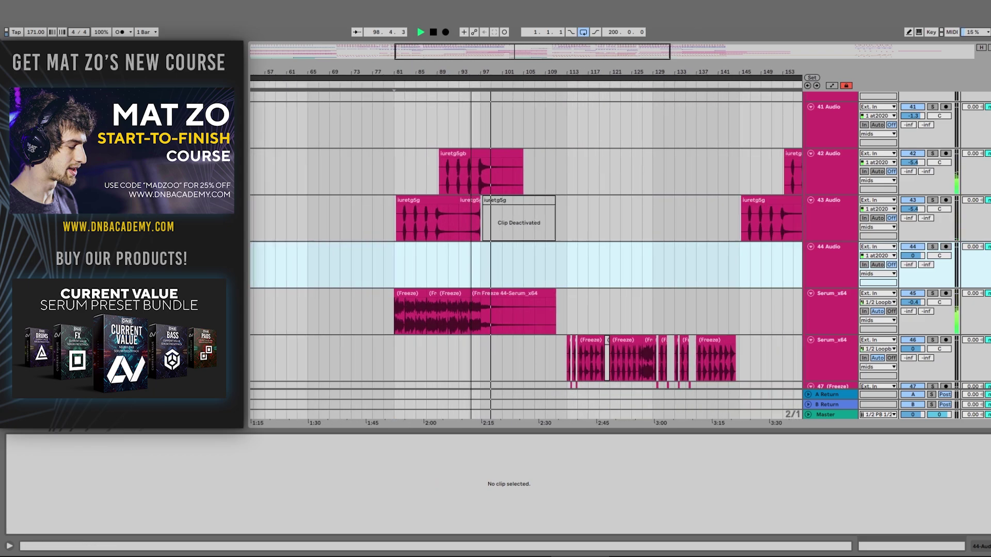
scroll(745, 287, down, 10)
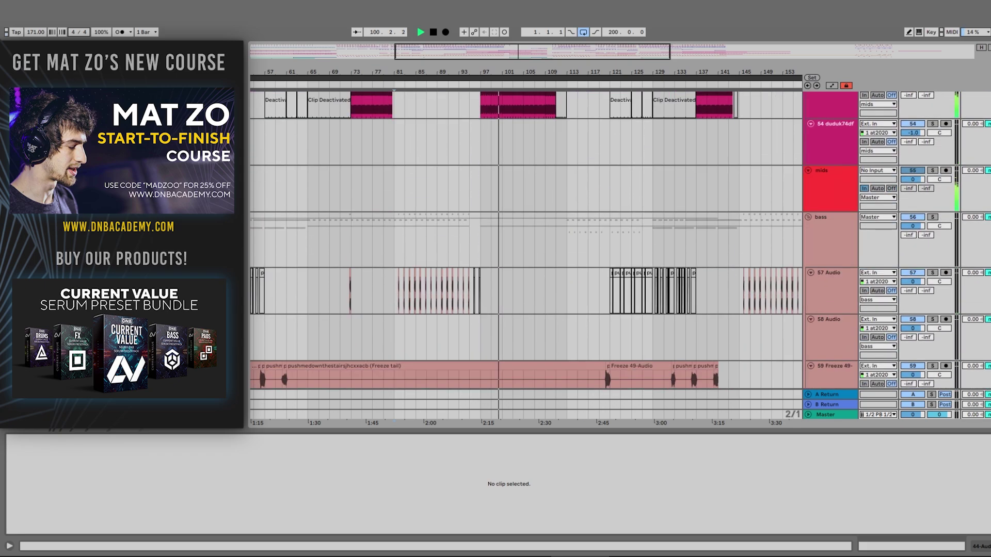
scroll(537, 189, up, 5)
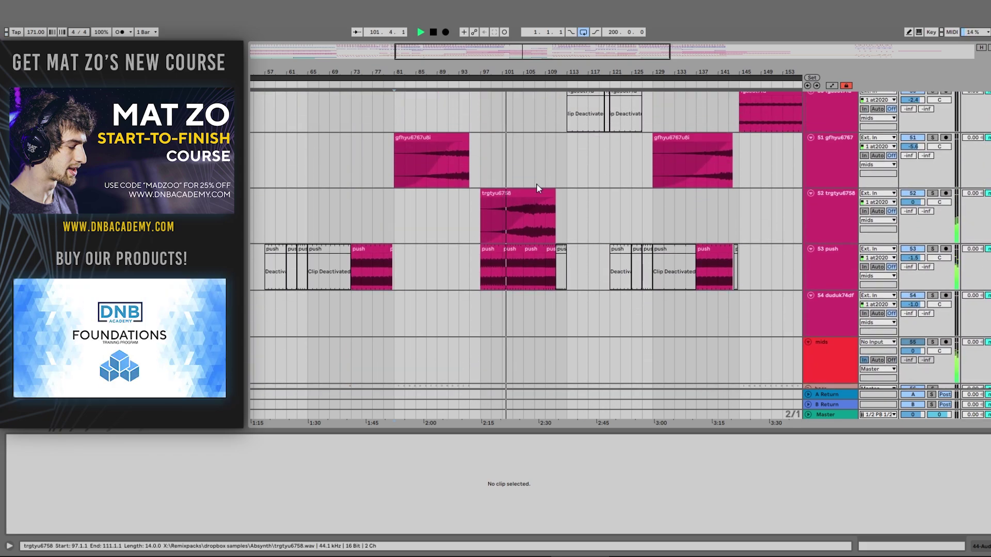
drag(548, 68, 548, 103)
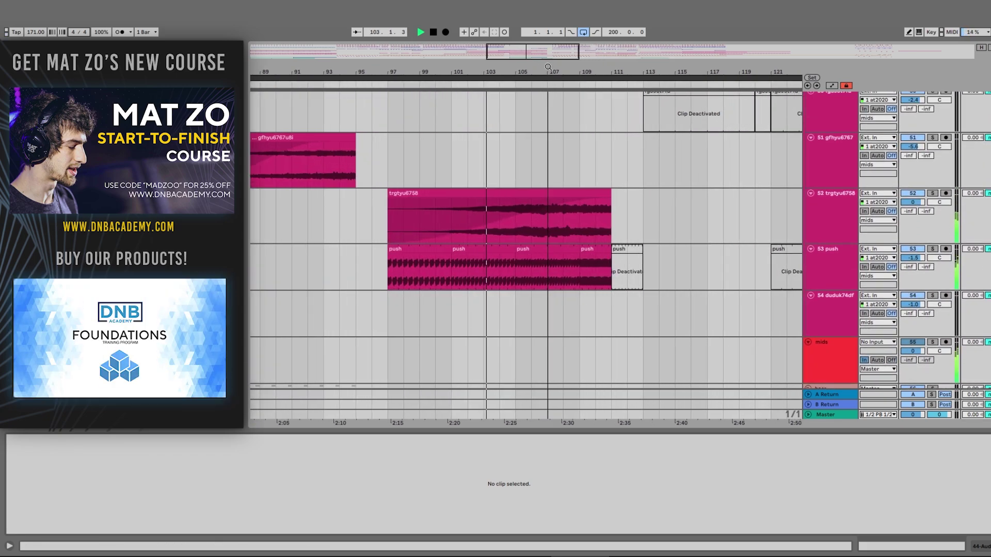
click(522, 262)
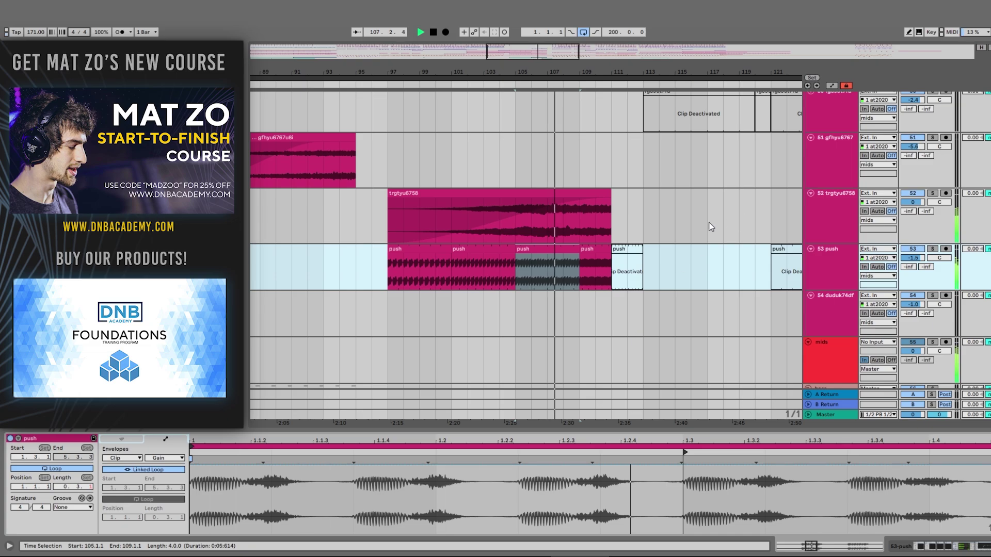
Step: Survey the tracks down to the 78 Group and back up to the Serum_x64 tracks during playback, then stop playback
scroll(708, 222, down, 10)
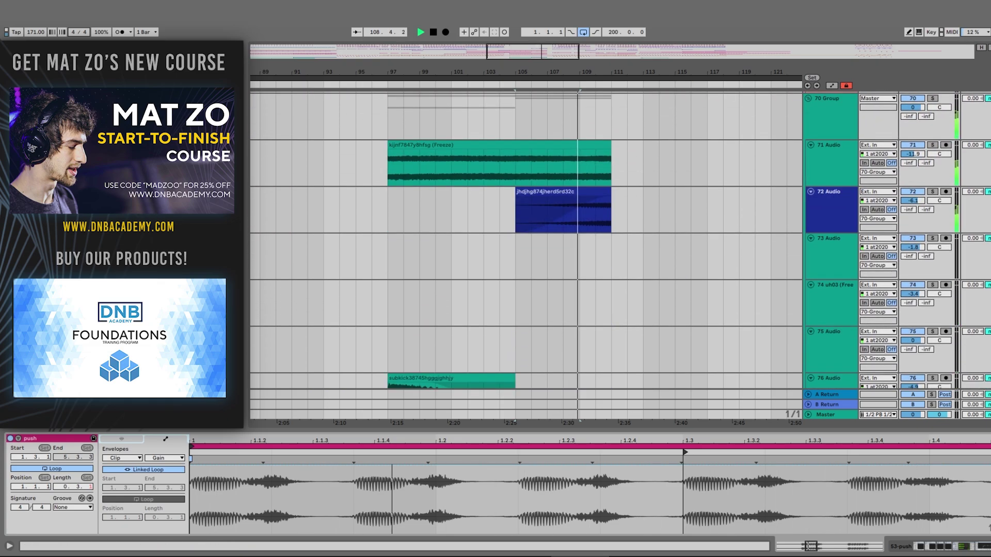
scroll(526, 255, down, 4)
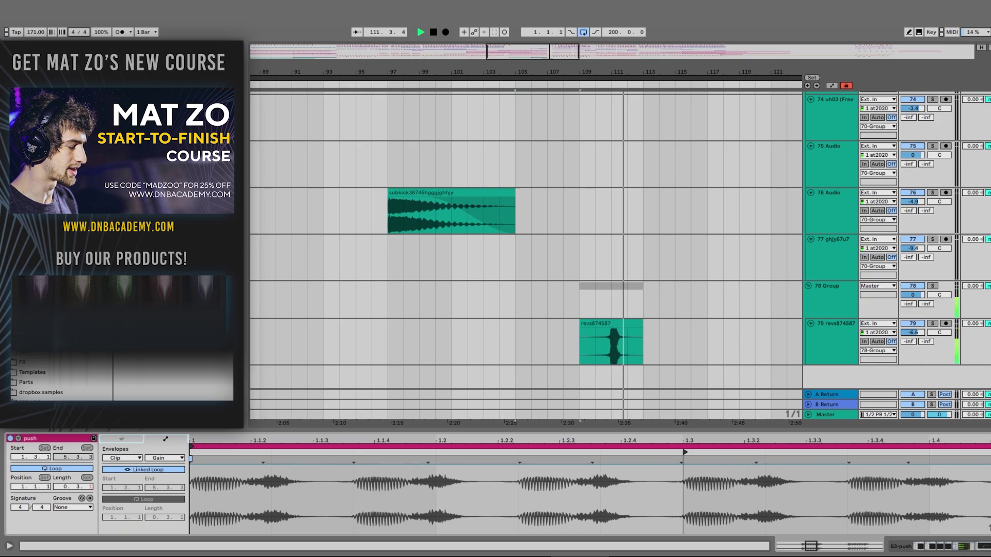
drag(611, 73, 594, 57)
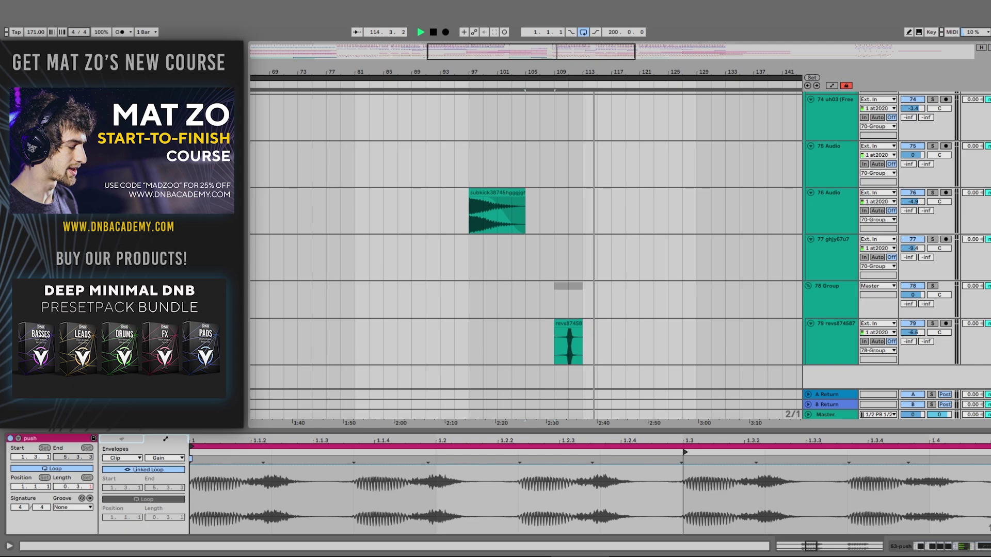
scroll(525, 255, up, 20)
scroll(525, 256, down, 4)
scroll(525, 255, up, 6)
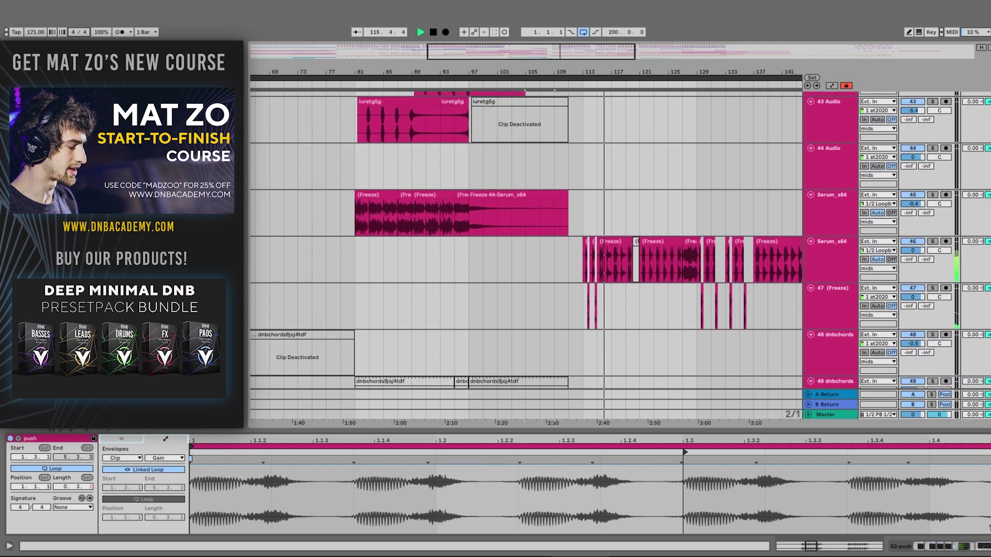
key(space)
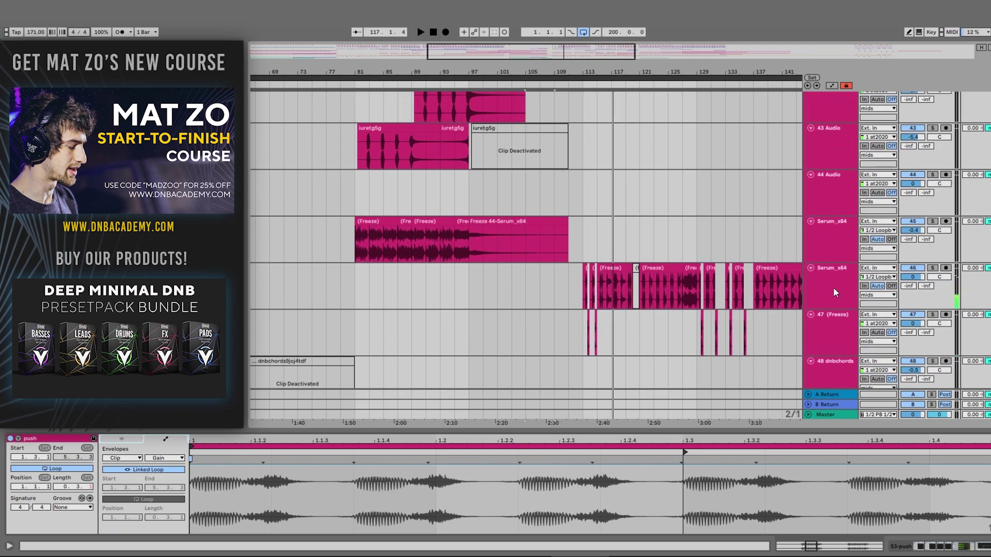
Step: Solo the lower Serum_x64 track and play its frozen clips from bar 113
click(834, 288)
drag(592, 71, 531, 123)
click(512, 279)
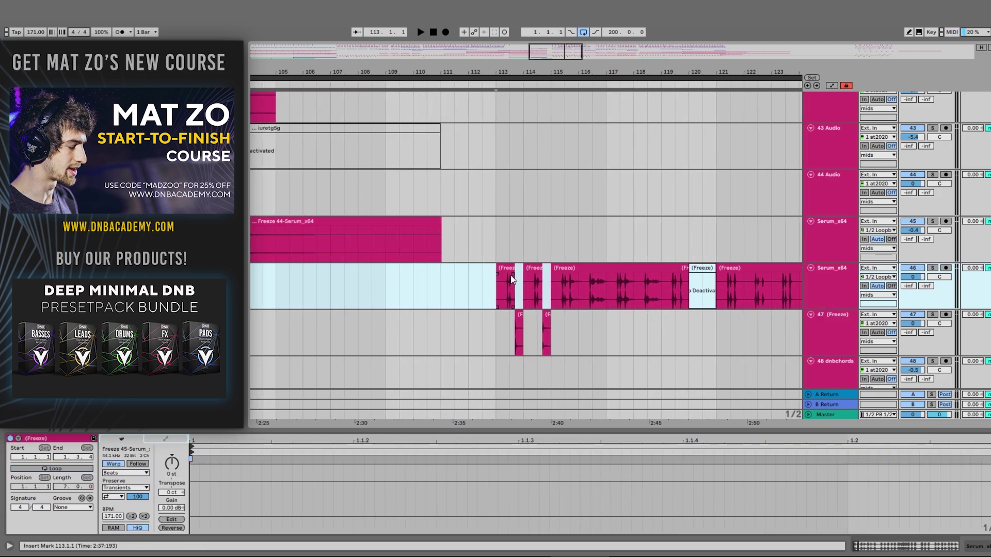
click(933, 268)
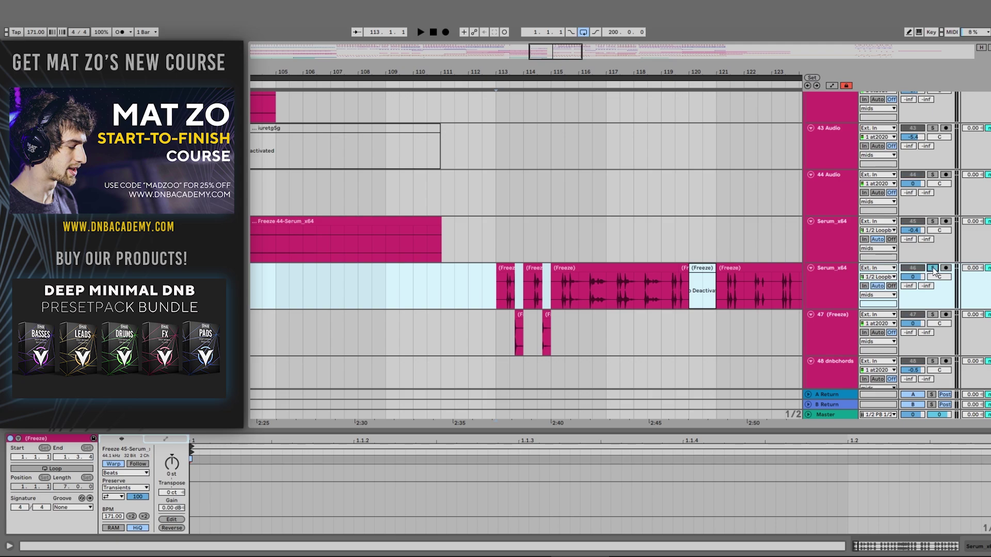
key(space)
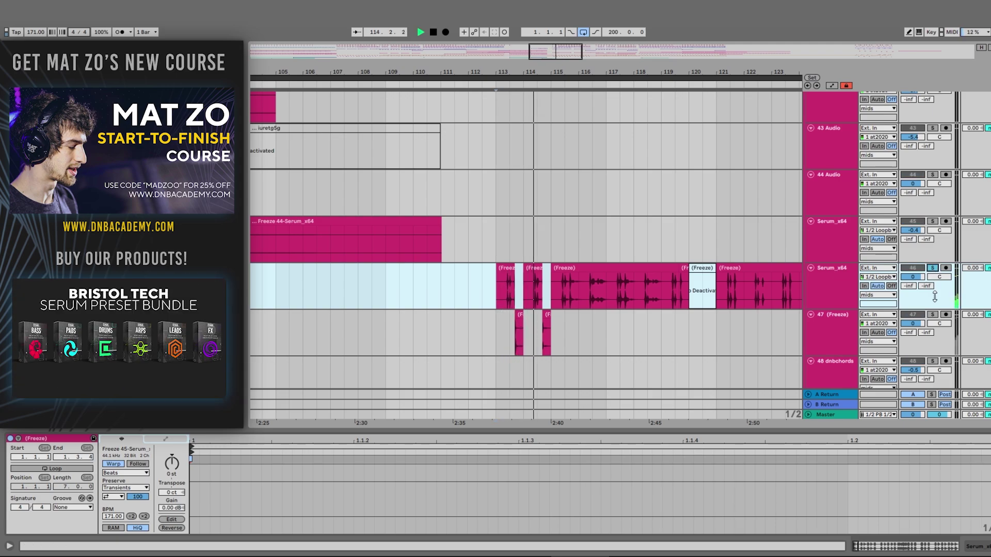
Step: Replay from bar 113 with the 47 (Freeze) track also soloed, and show that track's effects chain
key(space)
key(space)
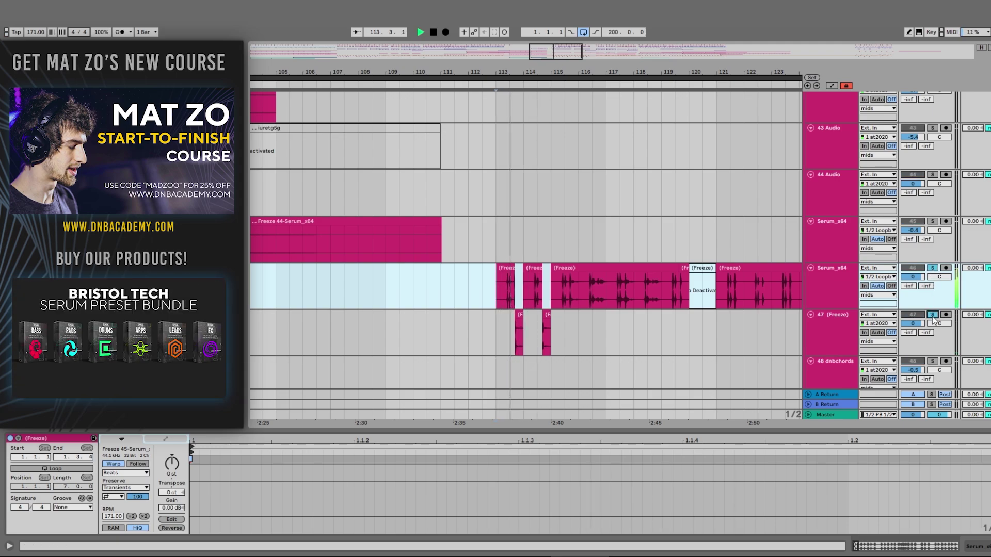
click(932, 314)
click(844, 332)
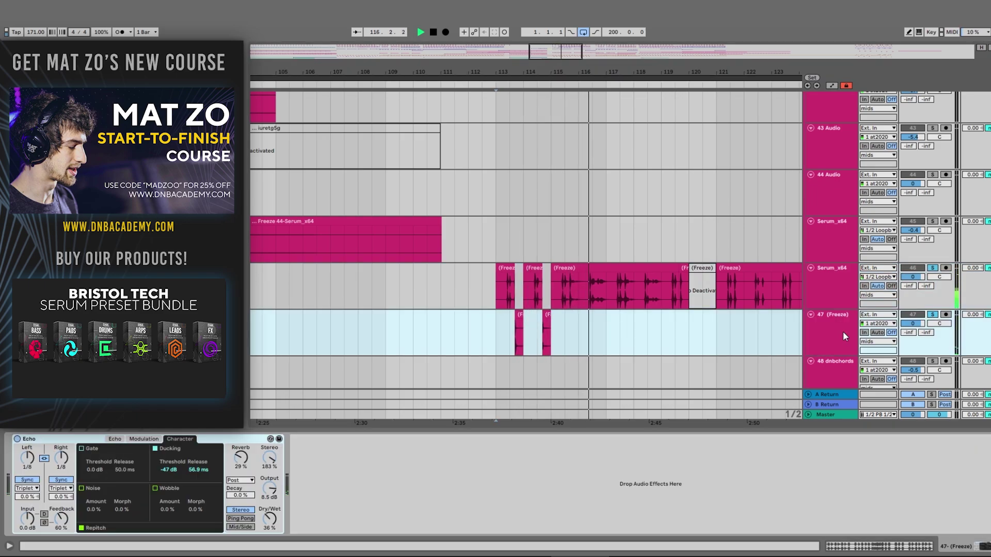
Step: Return the lower Serum_x64 and 47 (Freeze) tracks to the full mix and examine the lower Serum_x64 track's frozen clips from bar 113
click(933, 269)
click(851, 291)
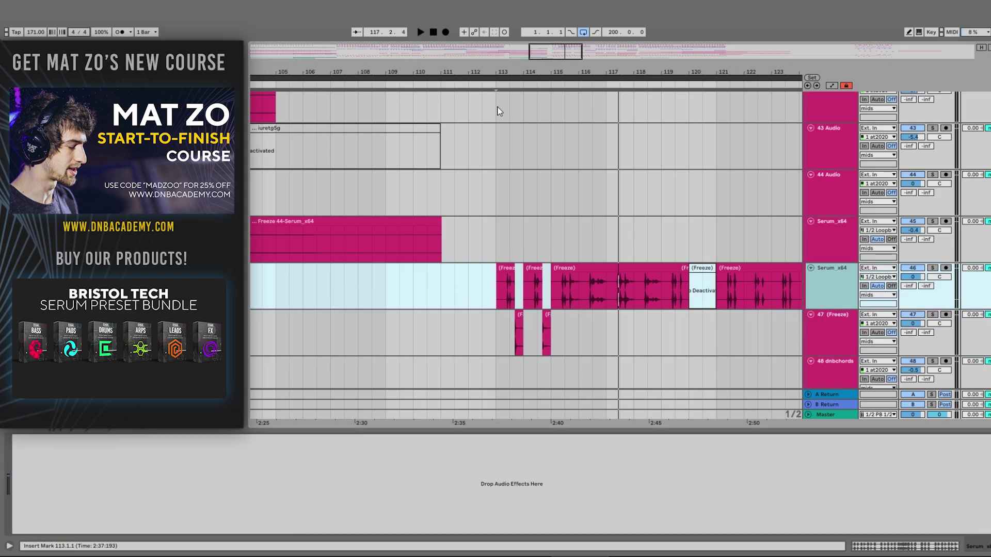
drag(516, 71, 516, 55)
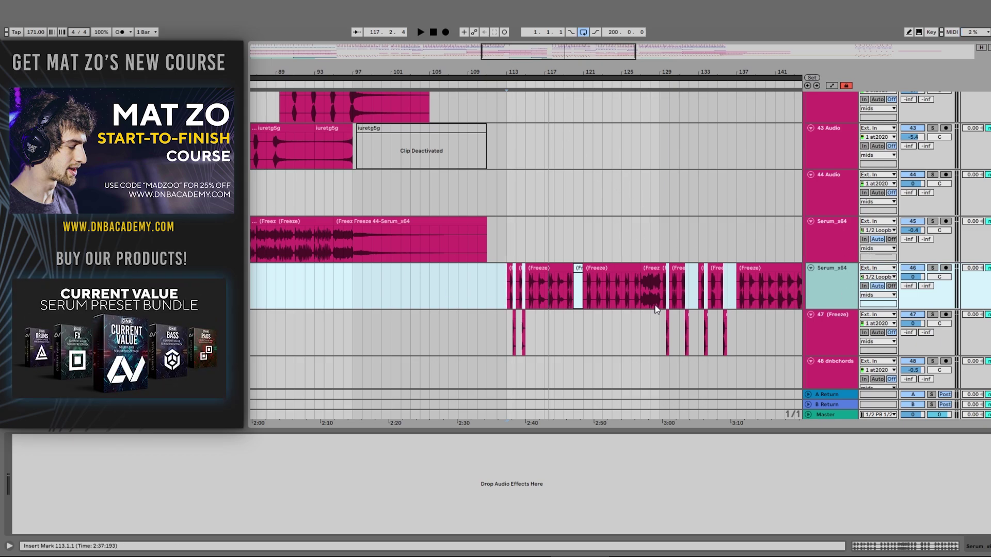
drag(522, 67, 523, 67)
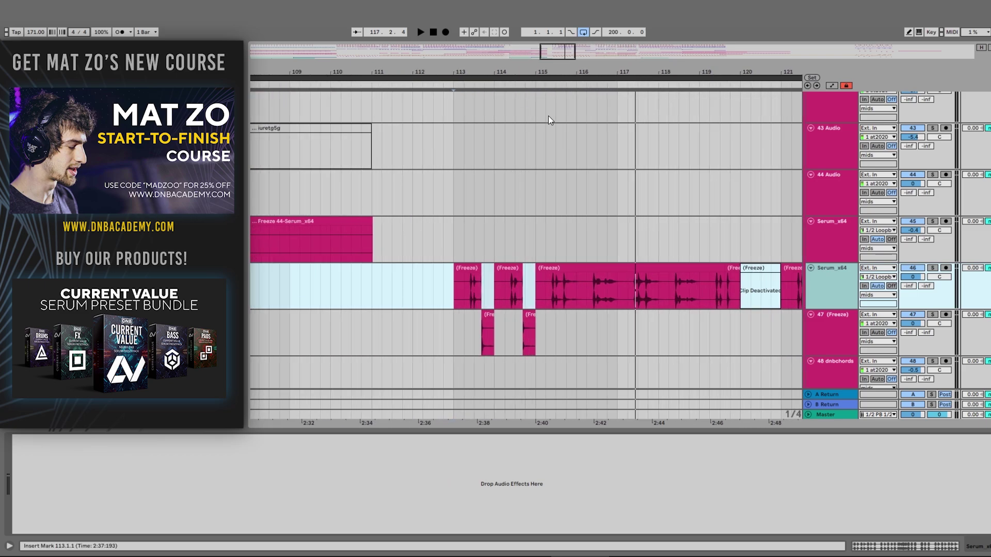
Step: Play the full mix from bar 113 and follow the lower Serum_x64 track's frozen clips through bar 135
click(453, 302)
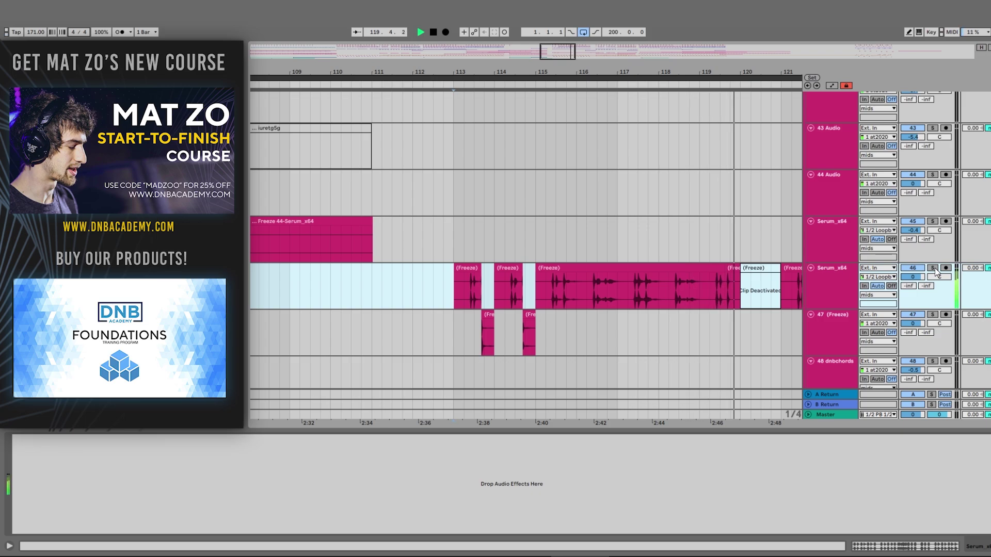
key(minus)
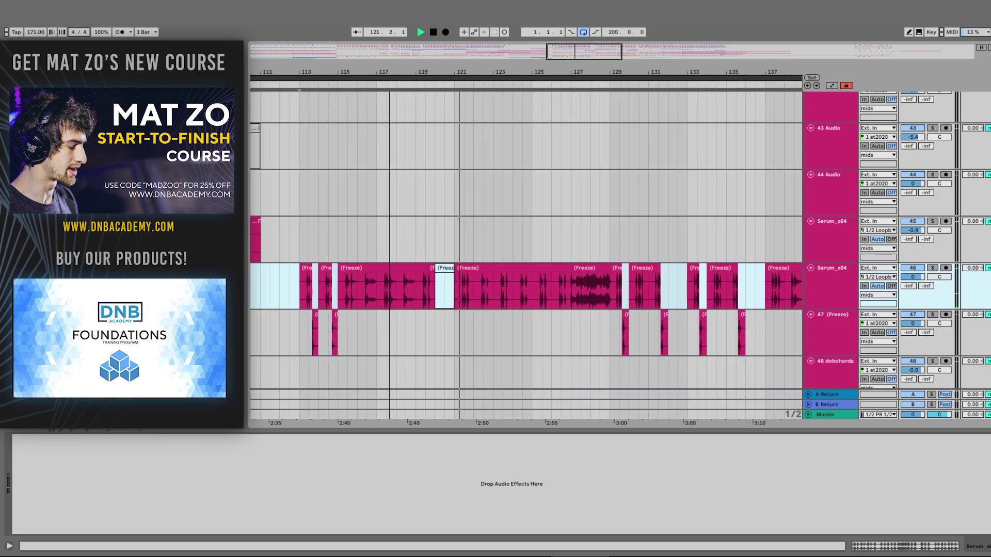
drag(464, 78, 464, 68)
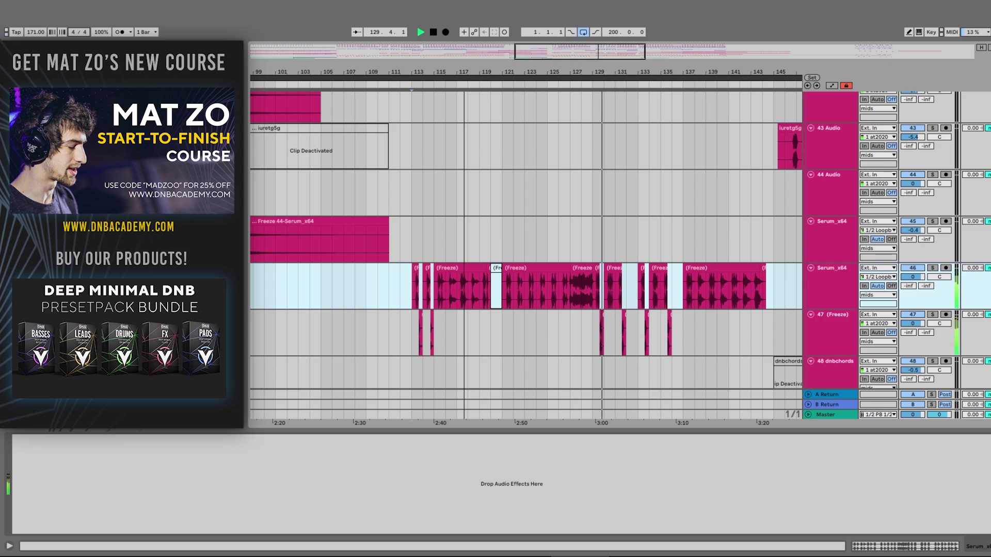
drag(599, 74, 542, 114)
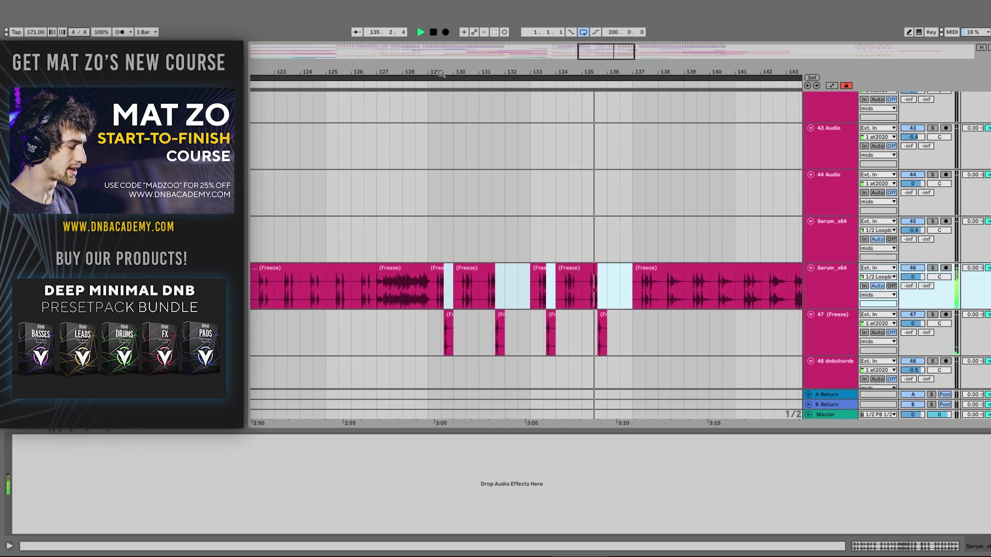
Step: Solo the 51 gfhyu6767 track, play its first clip from around bar 89, and replay from bar 137
scroll(774, 165, down, 5)
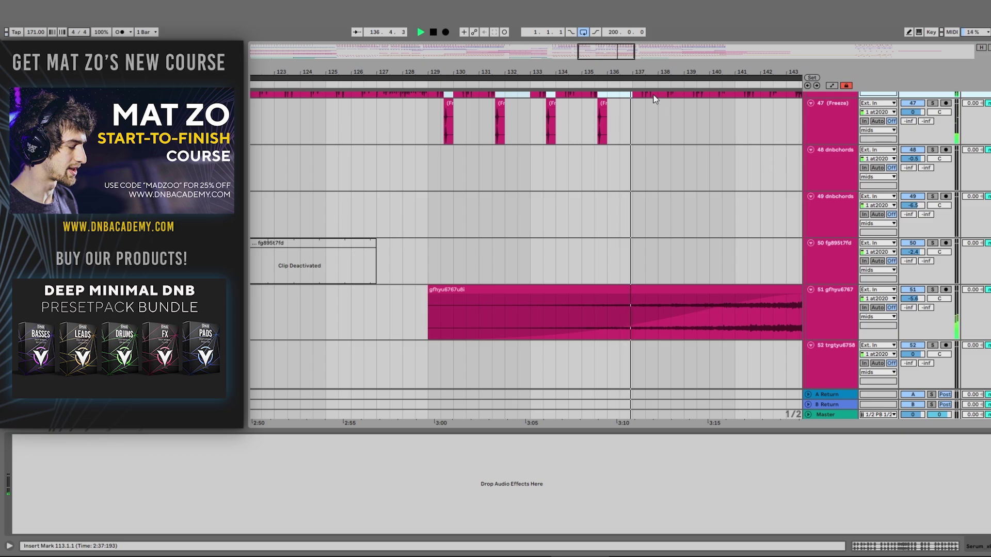
drag(616, 72, 619, 22)
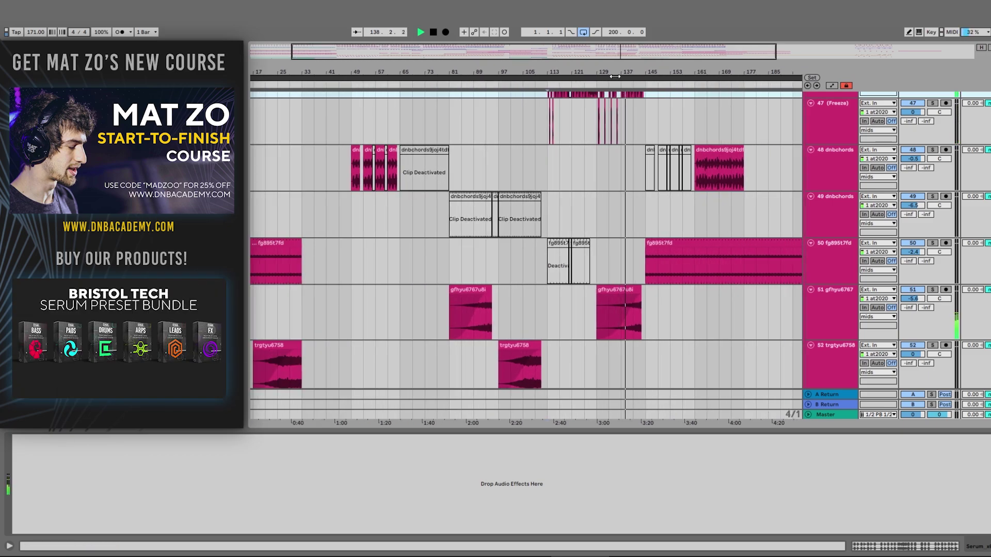
click(548, 213)
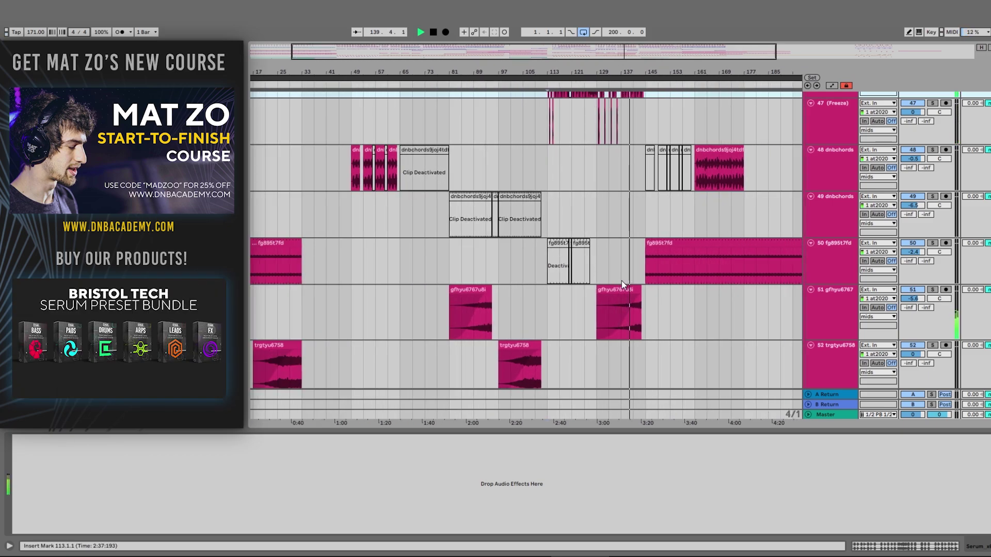
key(space)
double_click(539, 272)
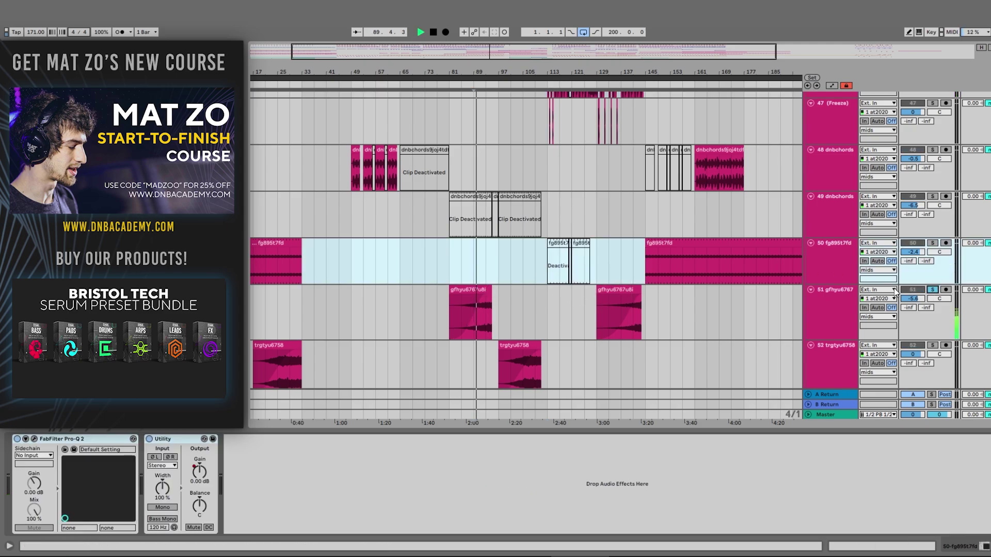
click(626, 261)
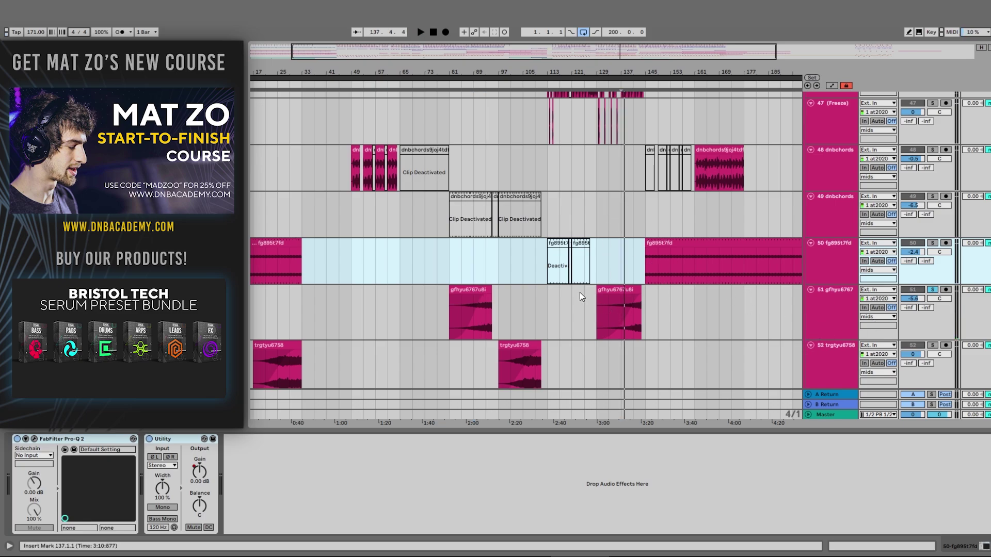
Step: Replay the 51 gfhyu6767 clip from bar 137 and unsolo the track to hear the full mix
scroll(689, 196, down, 4)
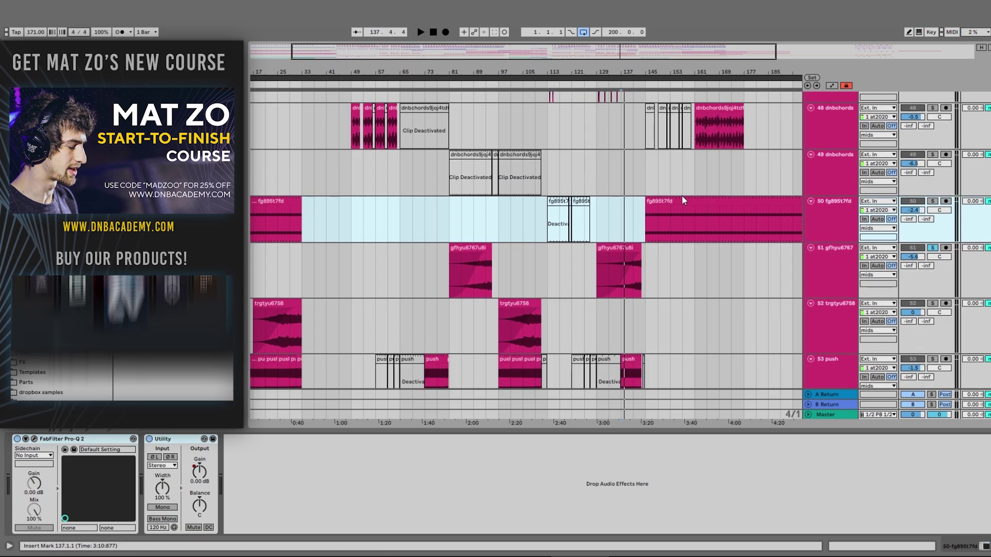
scroll(707, 227, up, 3)
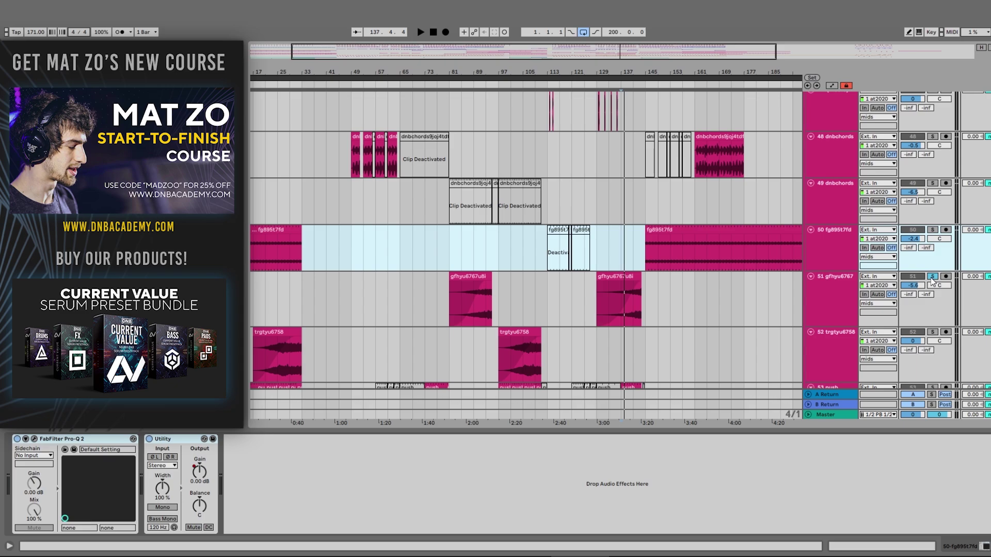
key(space)
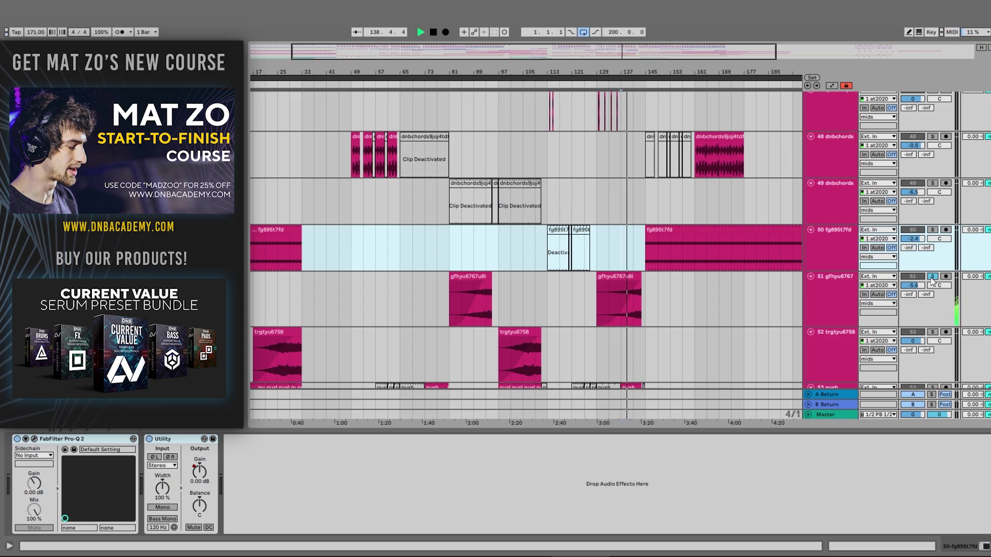
click(933, 277)
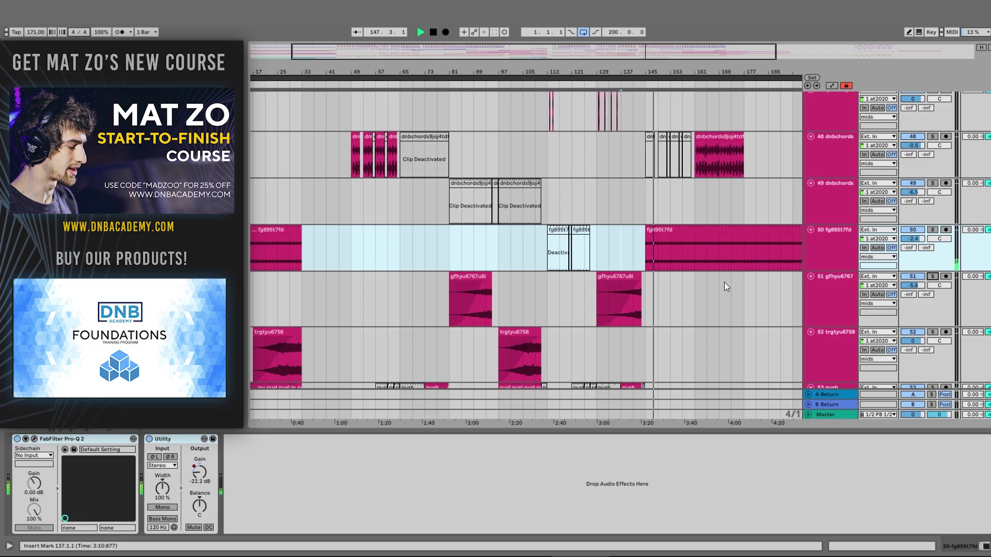
Step: Stop playback and survey the bass, piano and drum tracks before returning to the mids tracks
scroll(724, 282, down, 10)
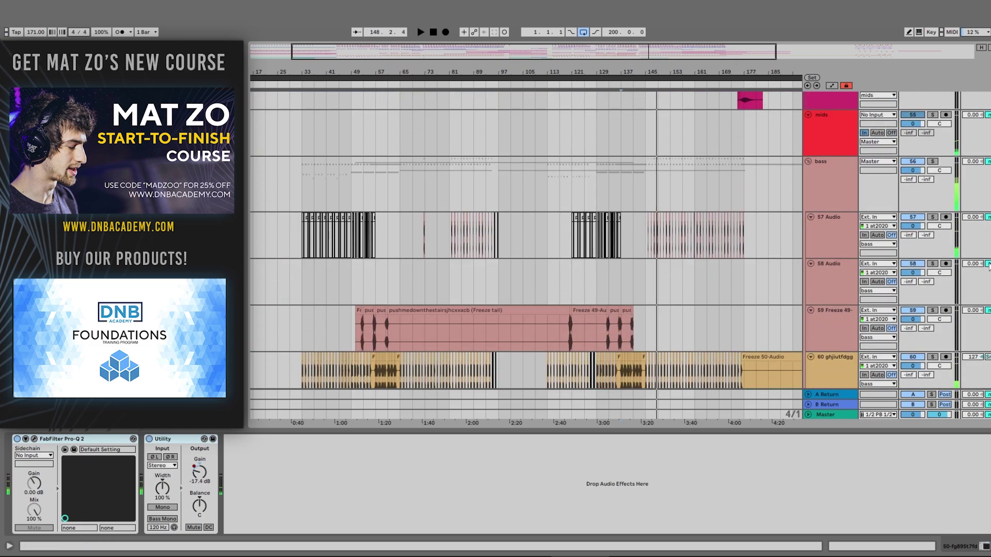
scroll(525, 240, down, 15)
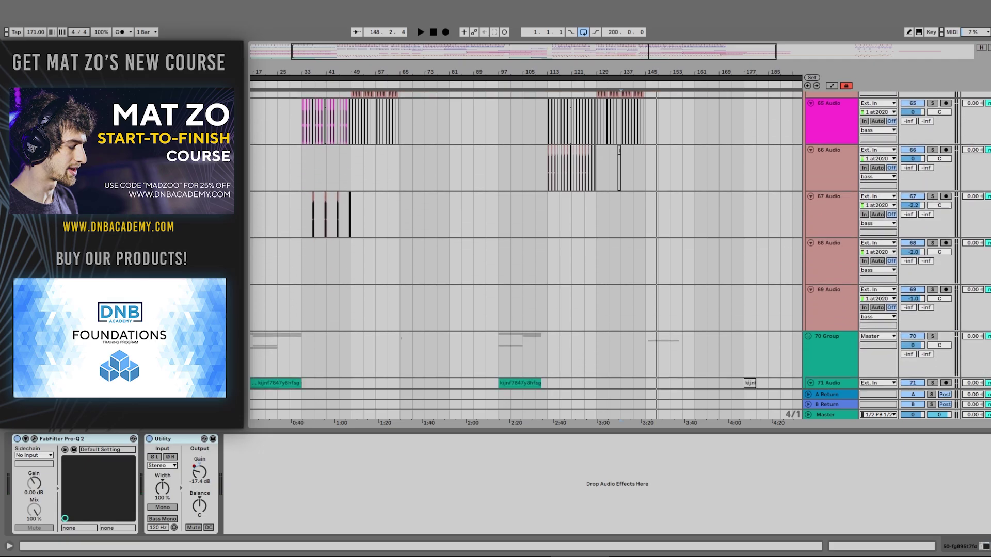
scroll(525, 240, up, 20)
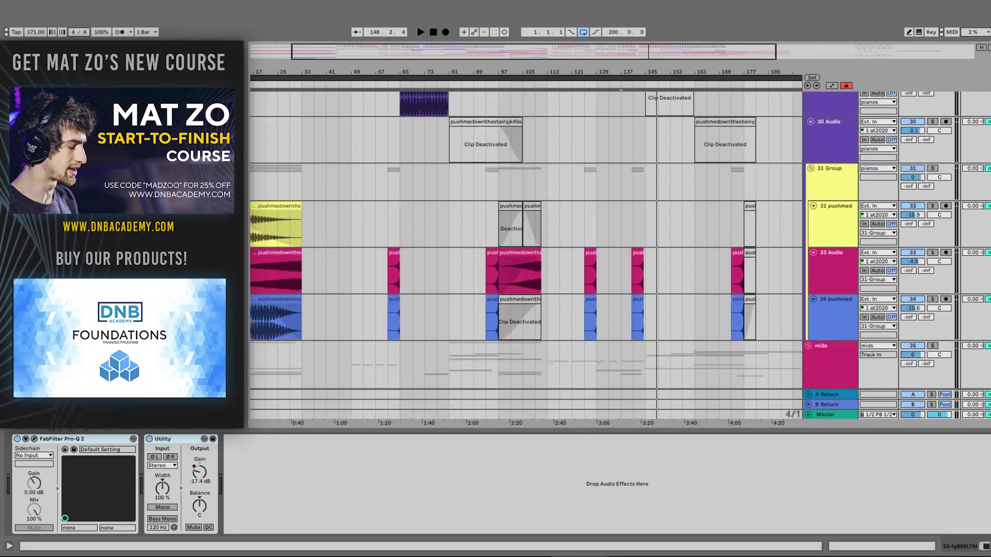
scroll(526, 240, up, 15)
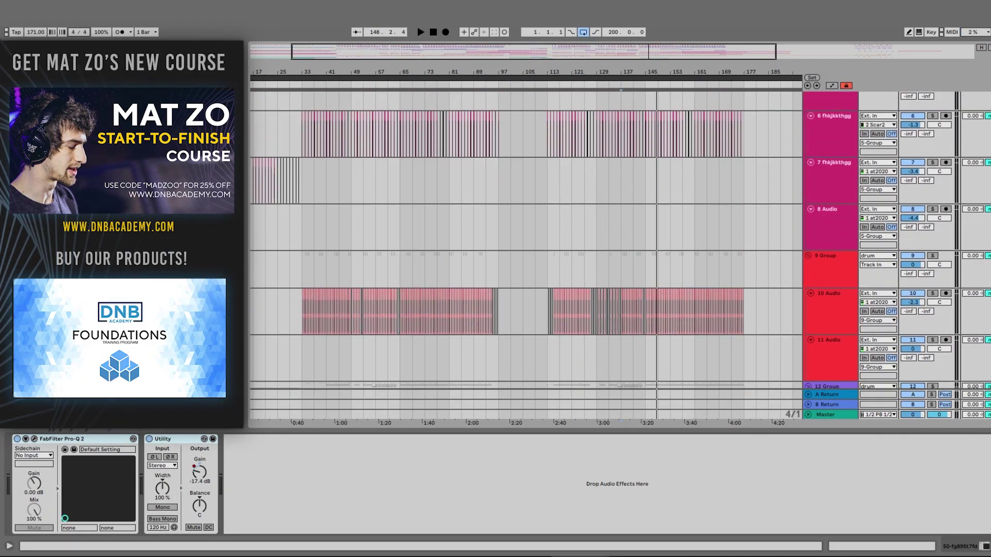
scroll(525, 240, down, 5)
scroll(526, 240, down, 2)
scroll(526, 240, down, 20)
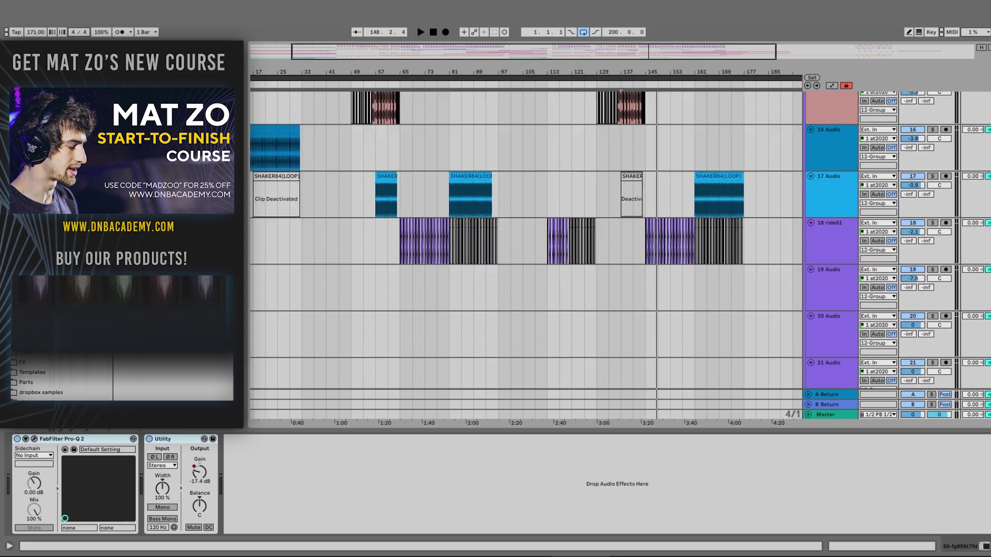
scroll(525, 240, up, 2)
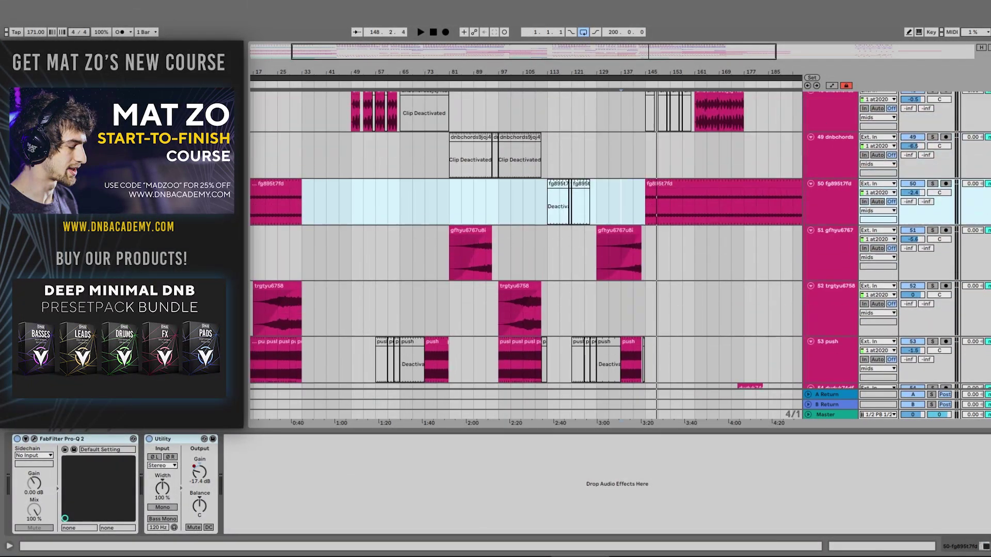
Step: Examine the mids tracks from Serum_x64 to 54 duduk74df around bars 127 to 171 for the remaining clips
scroll(730, 178, up, 4)
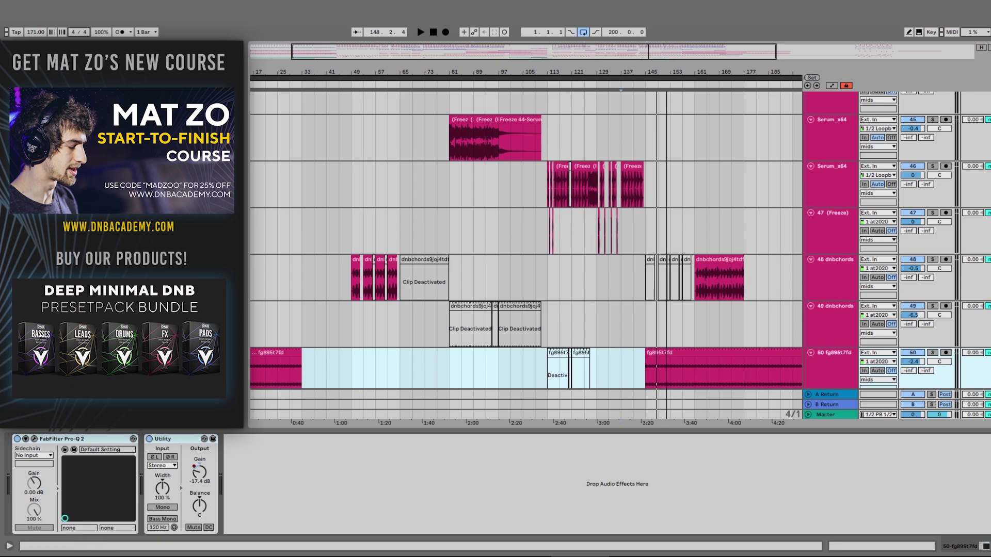
scroll(710, 240, up, 6)
scroll(505, 168, down, 8)
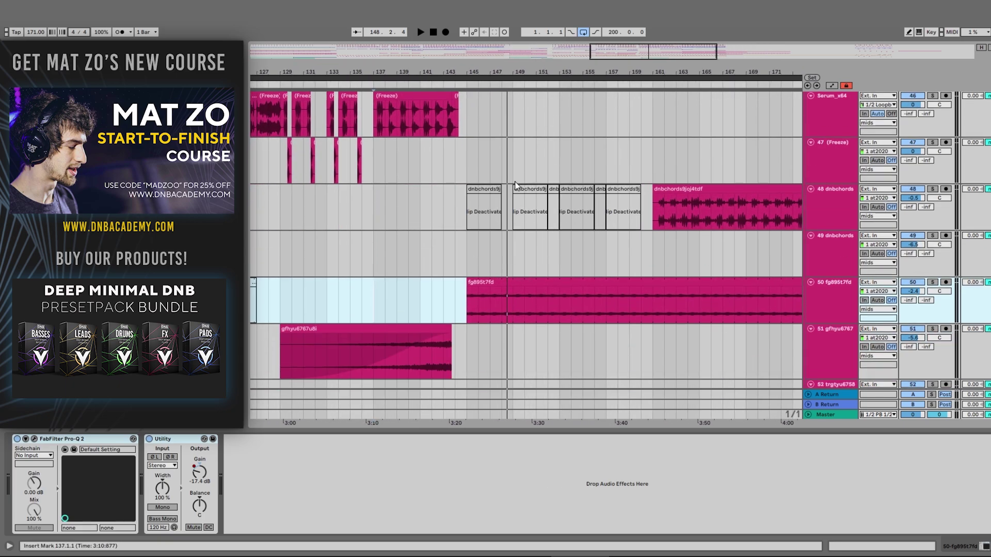
scroll(517, 180, down, 4)
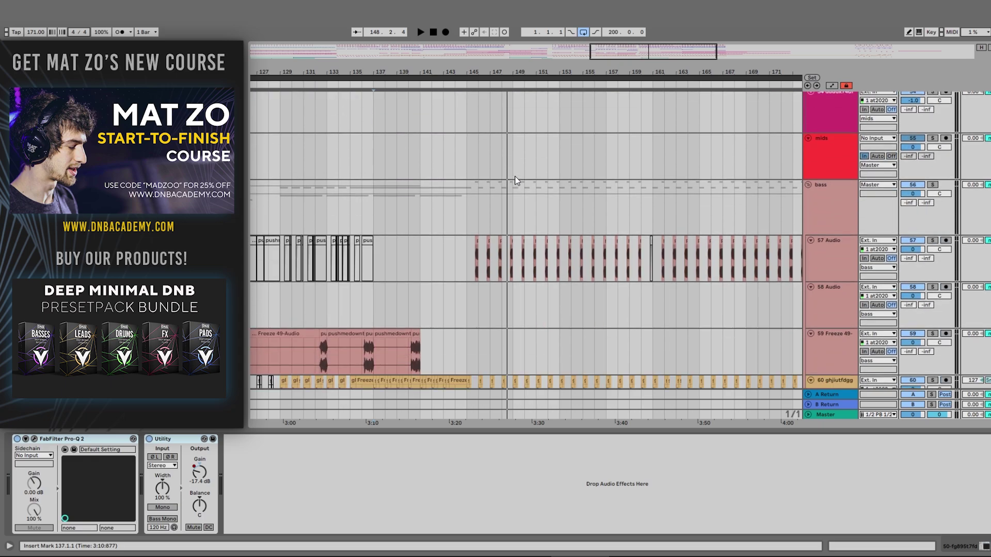
scroll(515, 177, up, 5)
scroll(517, 174, up, 2)
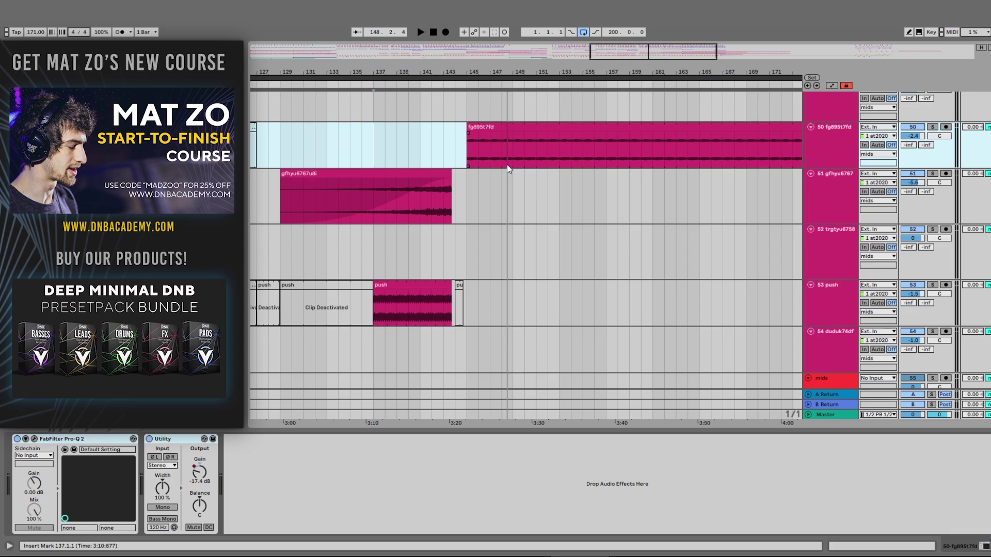
scroll(462, 191, down, 2)
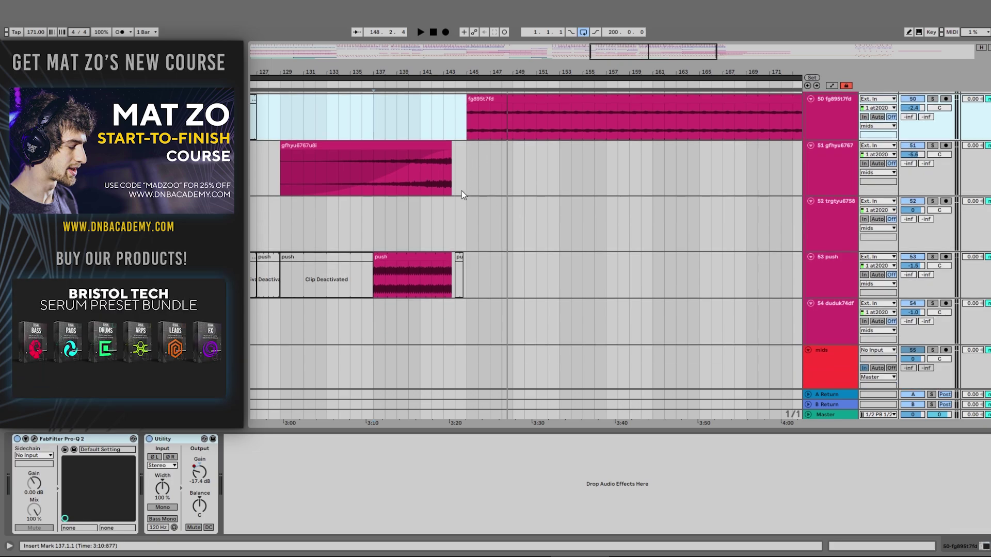
Step: Solo the 53 push track, play its clip from bar 137, and clear the solo
click(370, 166)
click(928, 183)
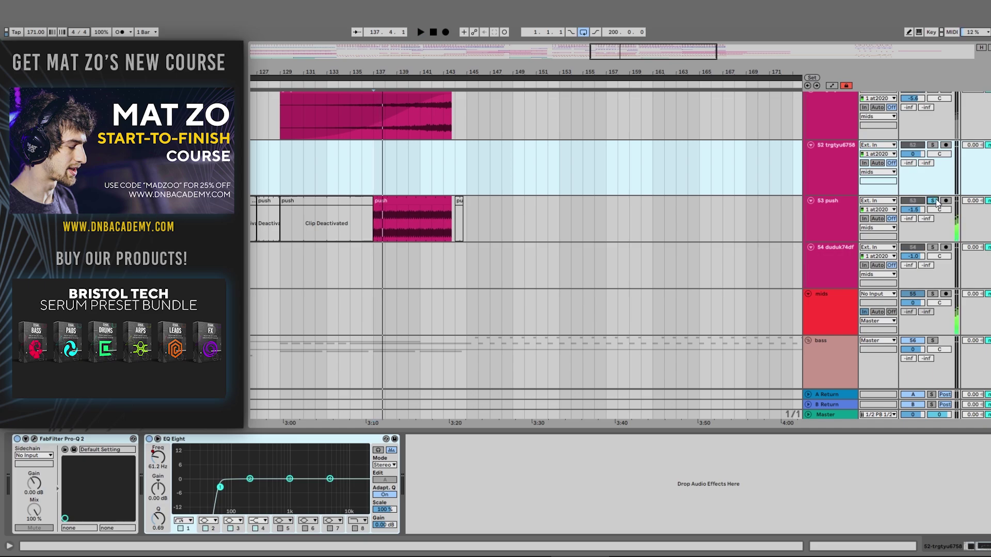
key(minus)
Step: Select the bass group at bar 145 to show its effects chain and examine its clips from that bar
scroll(561, 175, down, 5)
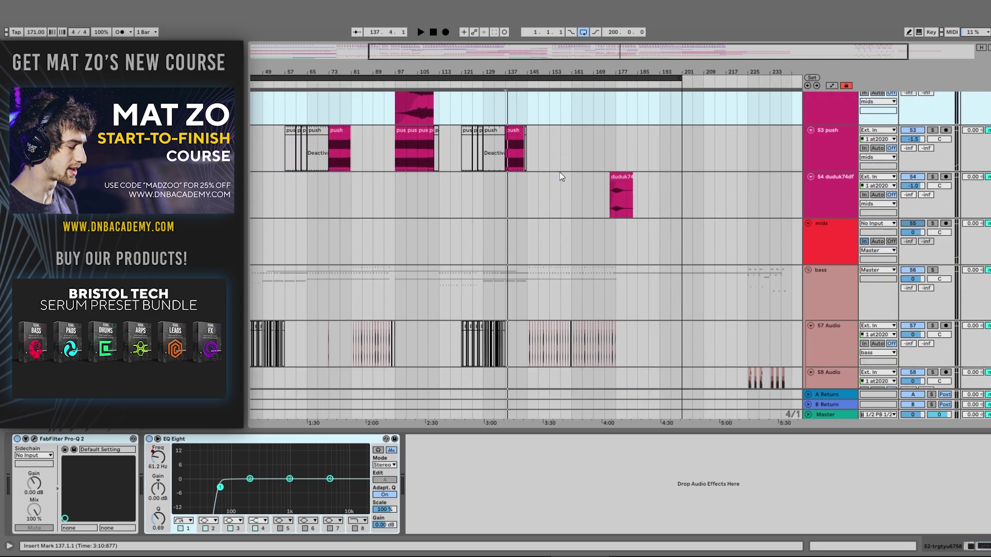
scroll(559, 175, down, 2)
click(532, 156)
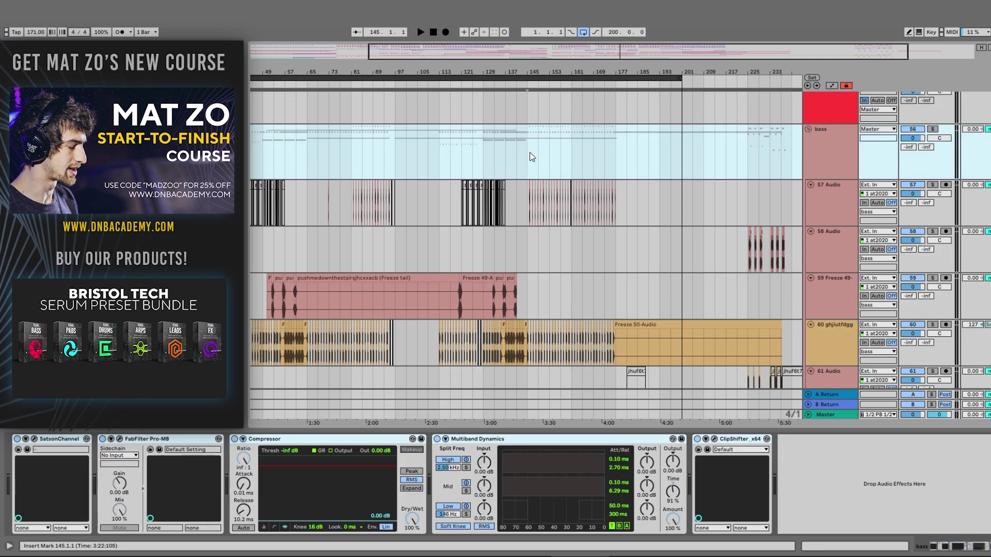
drag(530, 74, 540, 98)
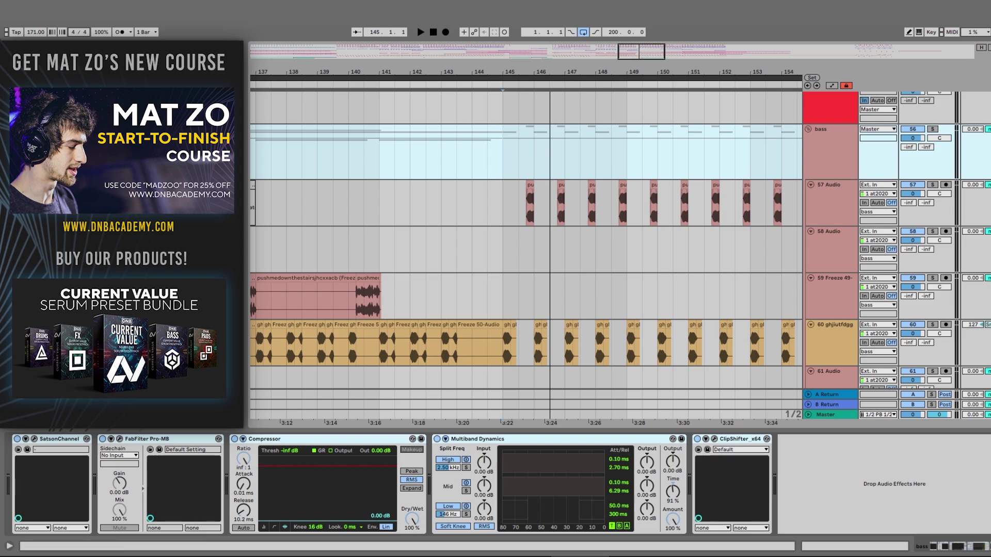
Step: Place the insert marker at bar 33 on the bass group and survey its tracks down to 69 Audio
scroll(549, 239, down, 10)
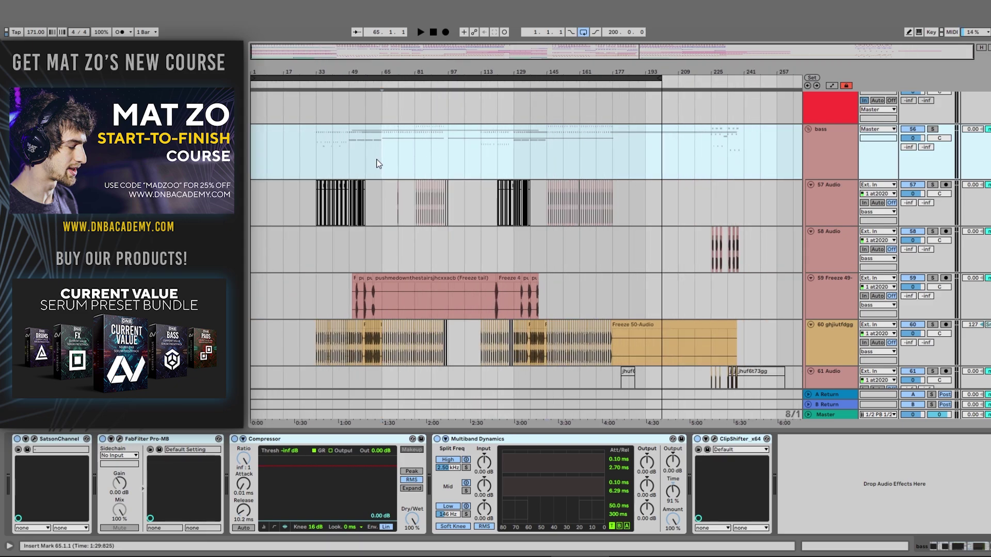
drag(353, 68, 496, 68)
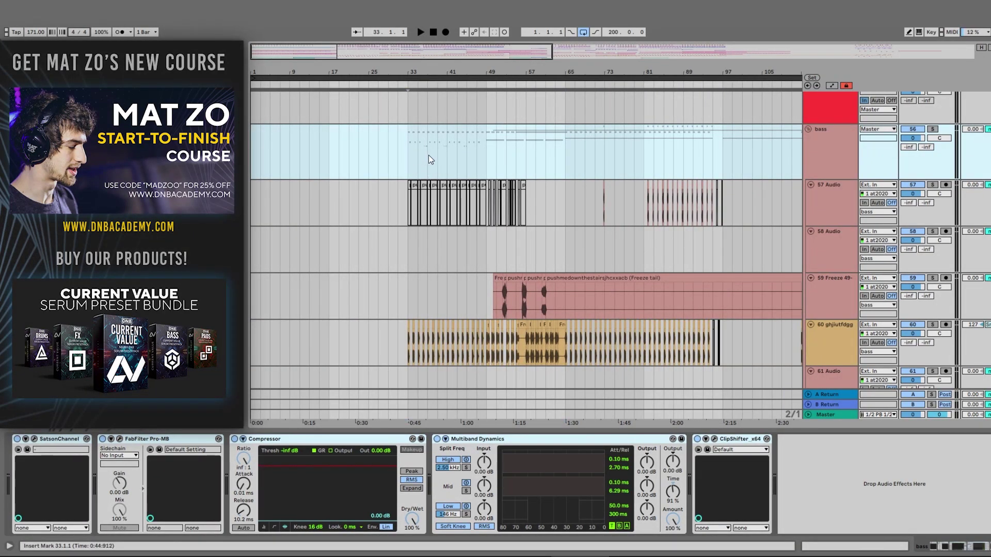
scroll(416, 175, down, 5)
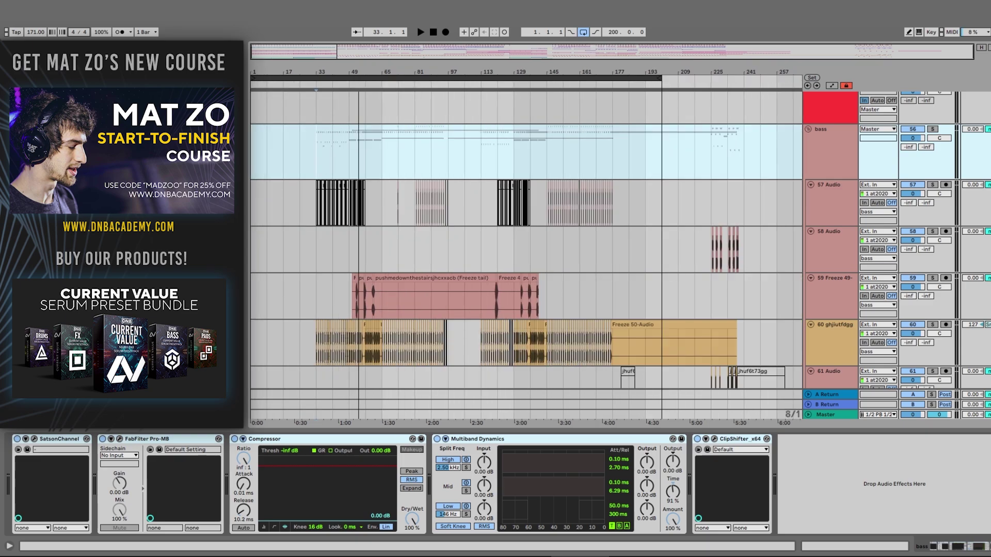
scroll(416, 176, down, 3)
scroll(416, 175, down, 12)
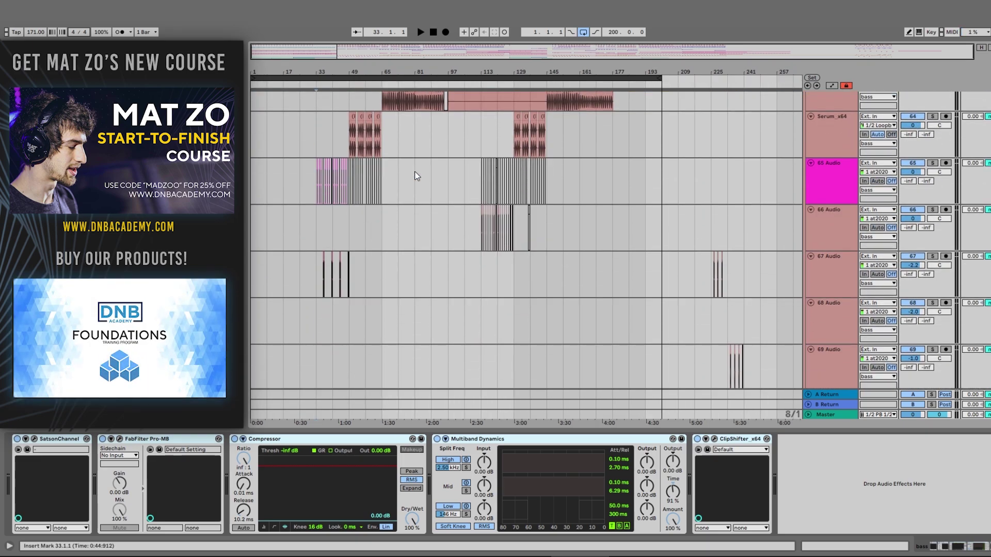
Step: Survey the tracks from the final 79 track back up to the drum groups, including 13 Audio to 18 ride01
scroll(533, 235, down, 4)
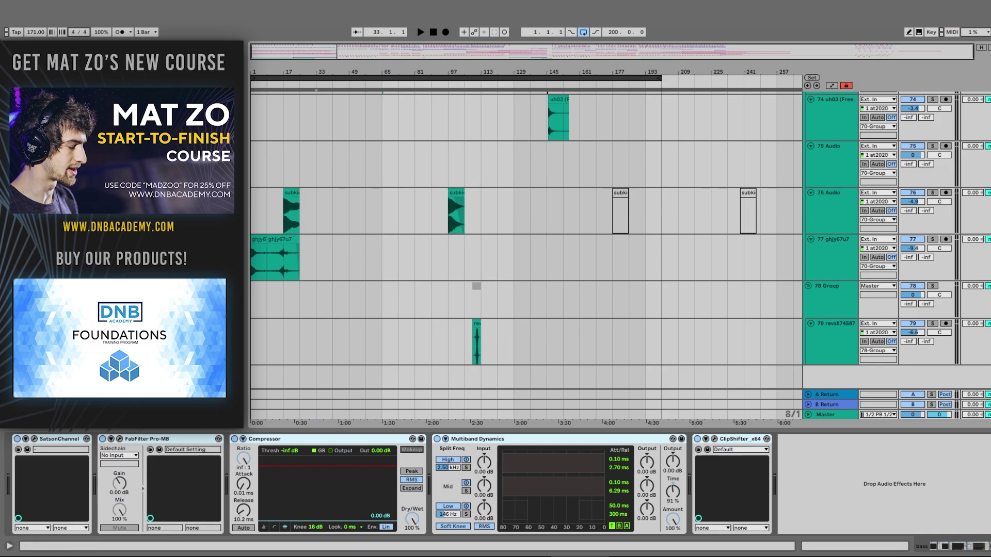
scroll(525, 240, up, 20)
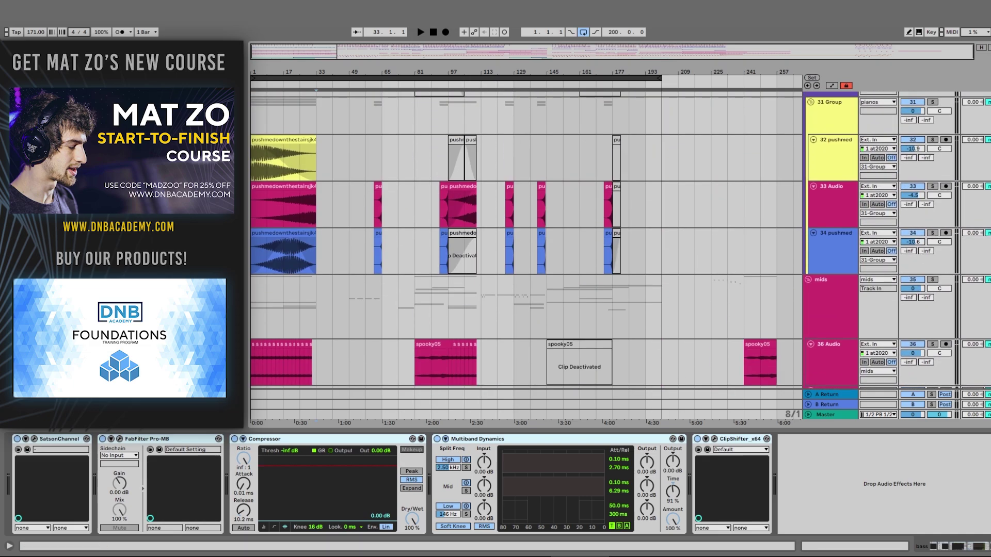
scroll(525, 240, up, 17)
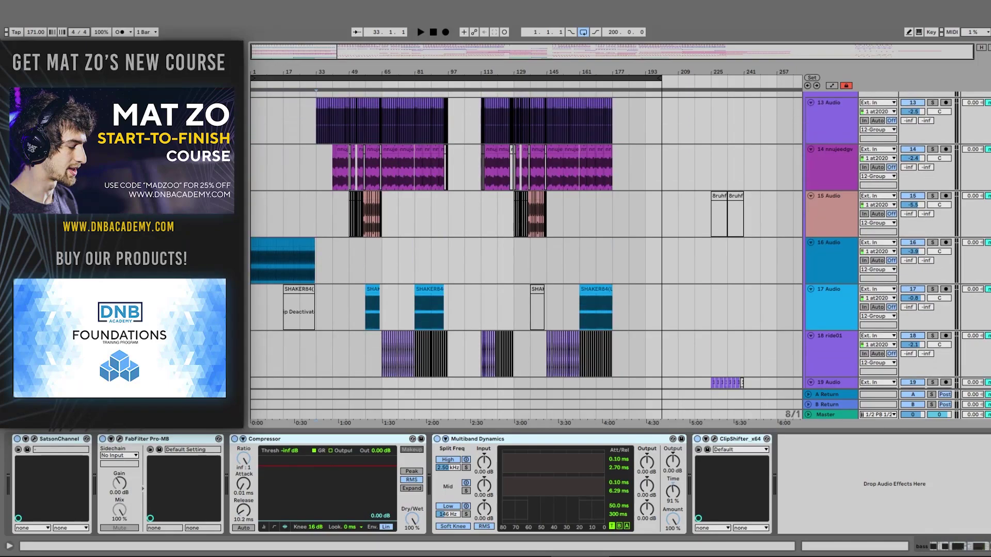
scroll(526, 240, up, 1)
scroll(525, 240, up, 5)
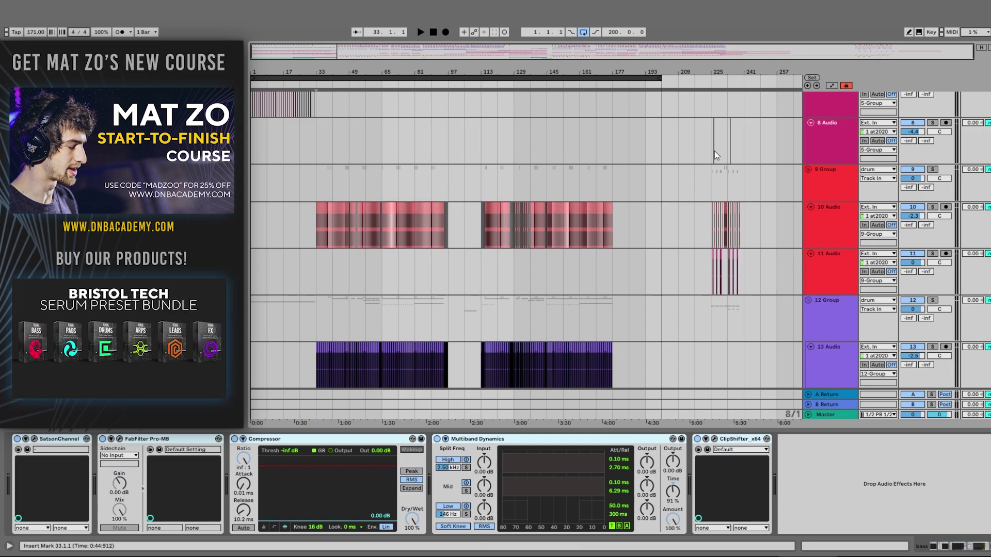
Step: Place the insert marker at bar 225 on the 7 fhkjkkthgg track and zoom in on the clips around bars 213 to 239
click(712, 103)
scroll(744, 129, up, 4)
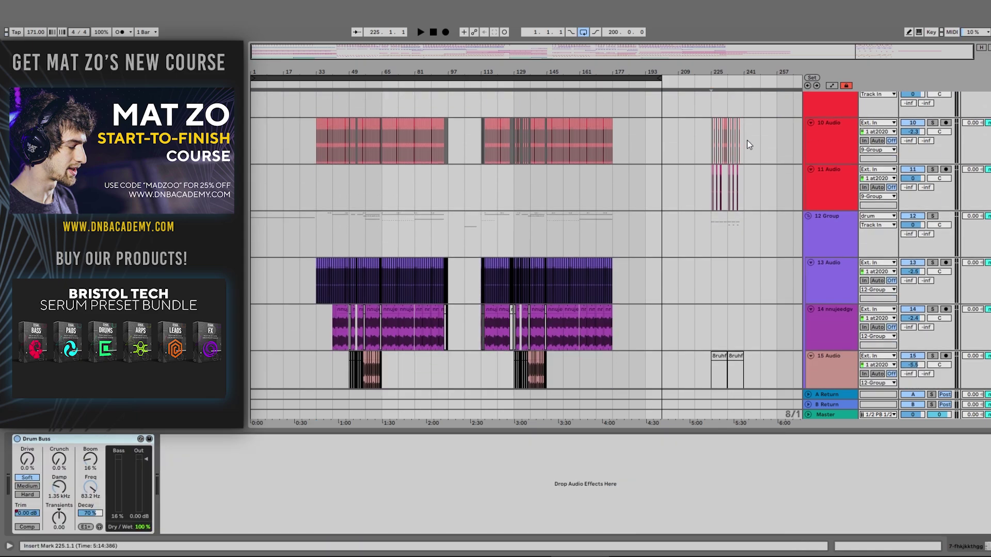
scroll(750, 137, up, 5)
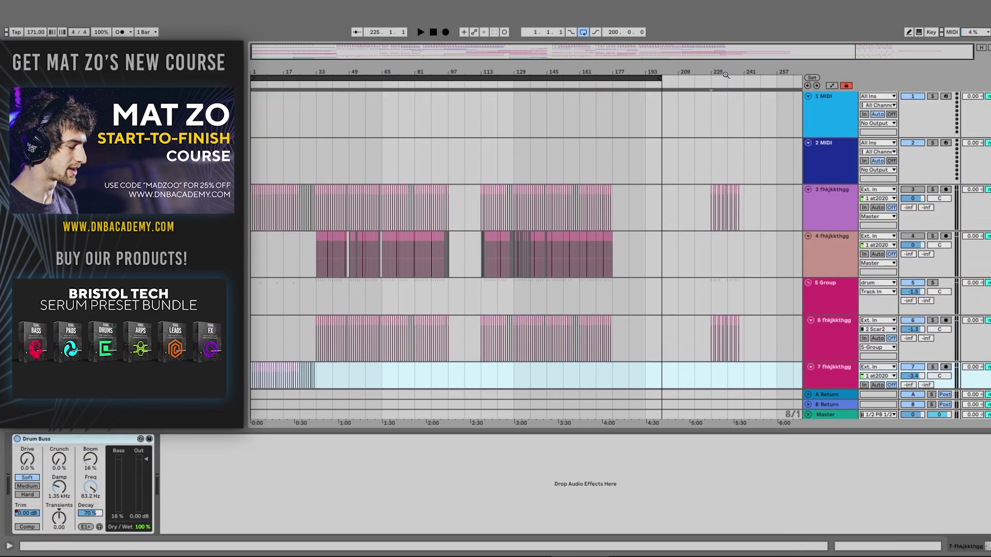
drag(725, 75, 620, 197)
scroll(620, 198, down, 2)
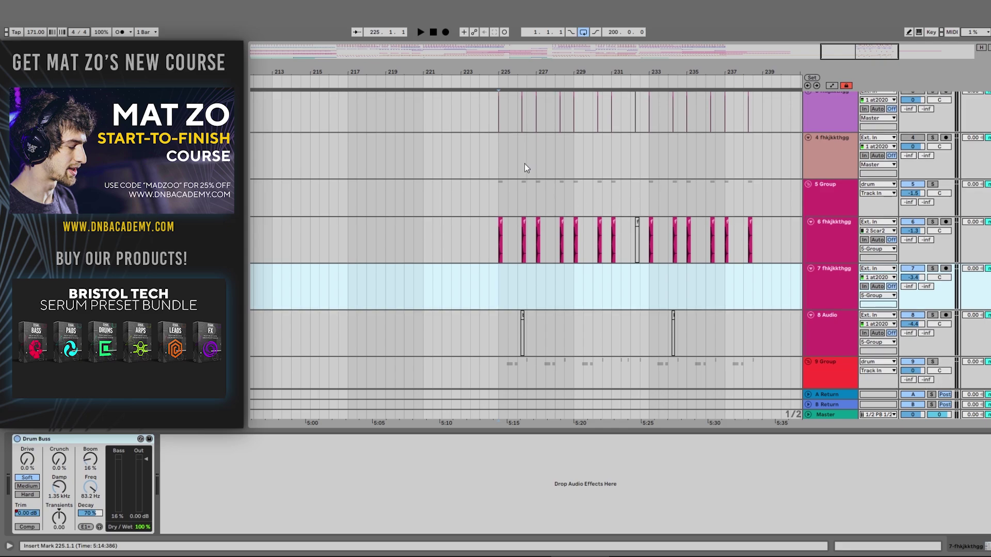
Step: Play the alternate section from bar 225 and examine the bass clips on tracks 58 to 62 Audio
click(498, 166)
key(space)
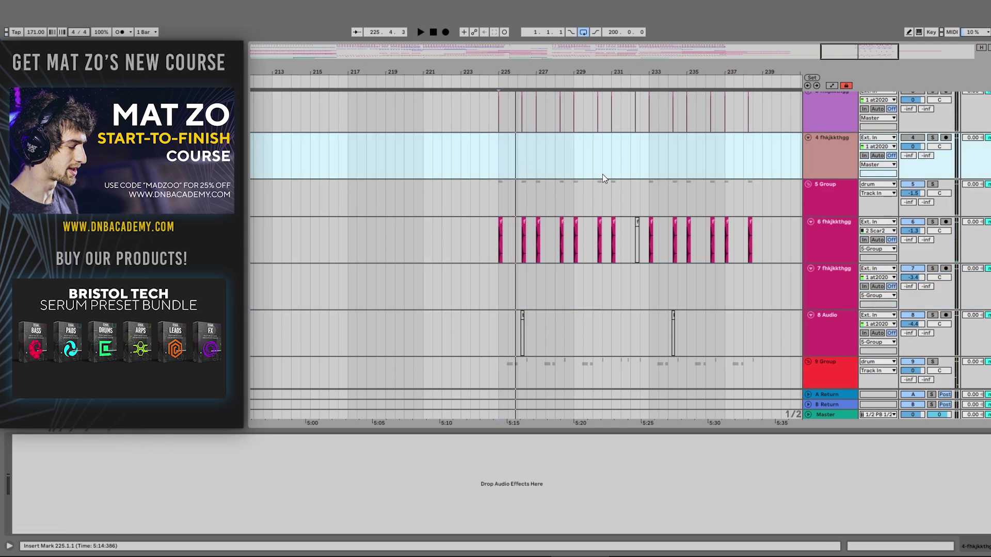
scroll(525, 240, down, 20)
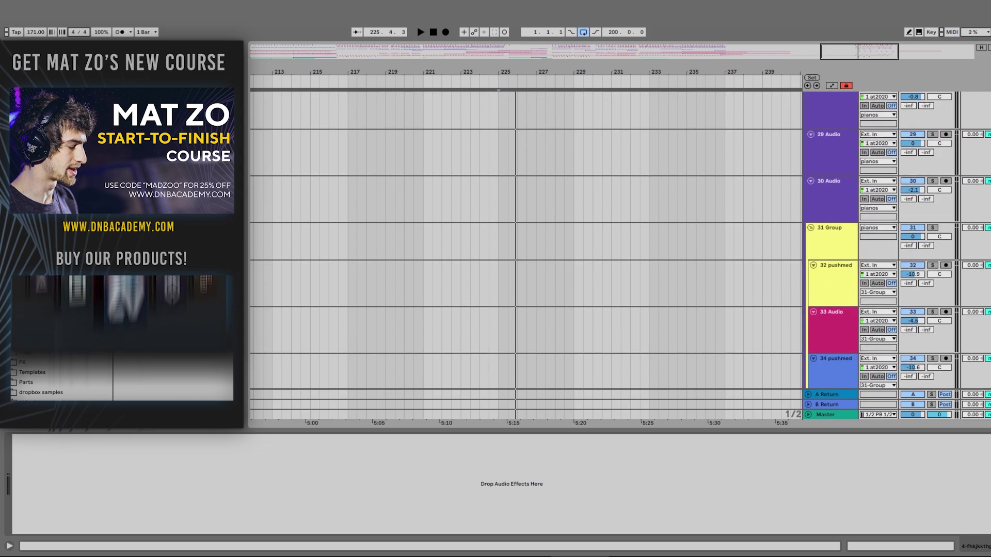
scroll(526, 240, up, 12)
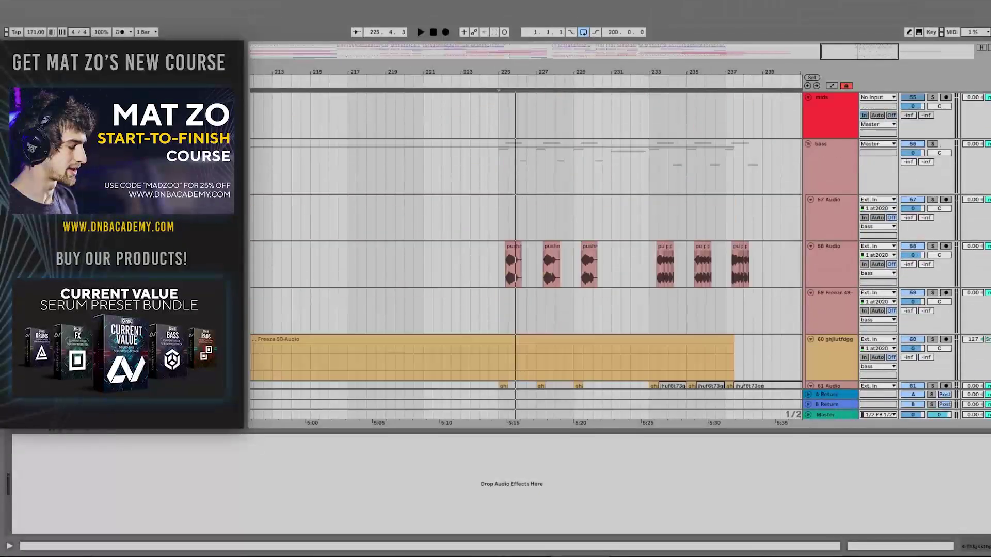
key(space)
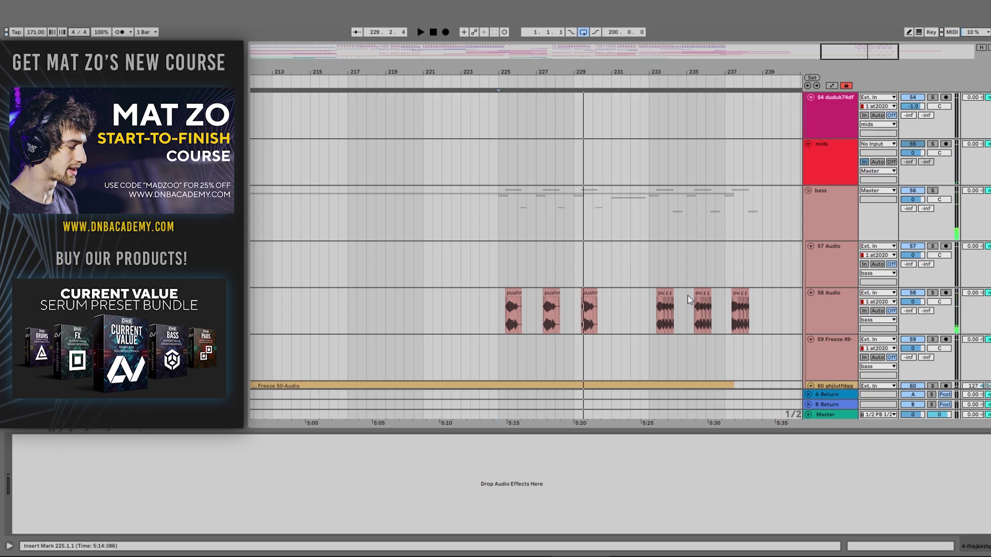
scroll(695, 259, down, 5)
key(space)
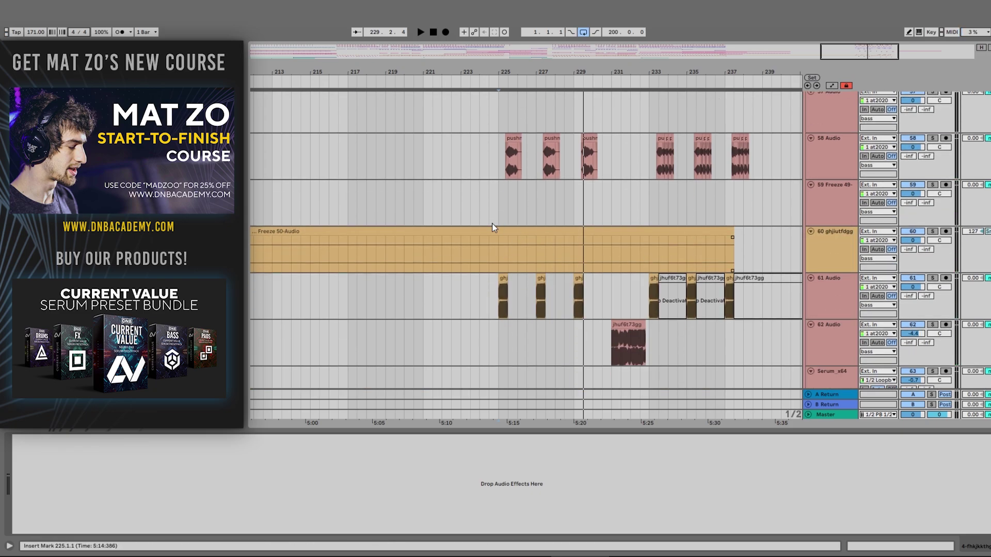
Step: Replay the section from bar 225 on the 59 Freeze track and follow the mids clips on 38 to 40 Audio up to bar 239
click(527, 210)
key(ctrl+t)
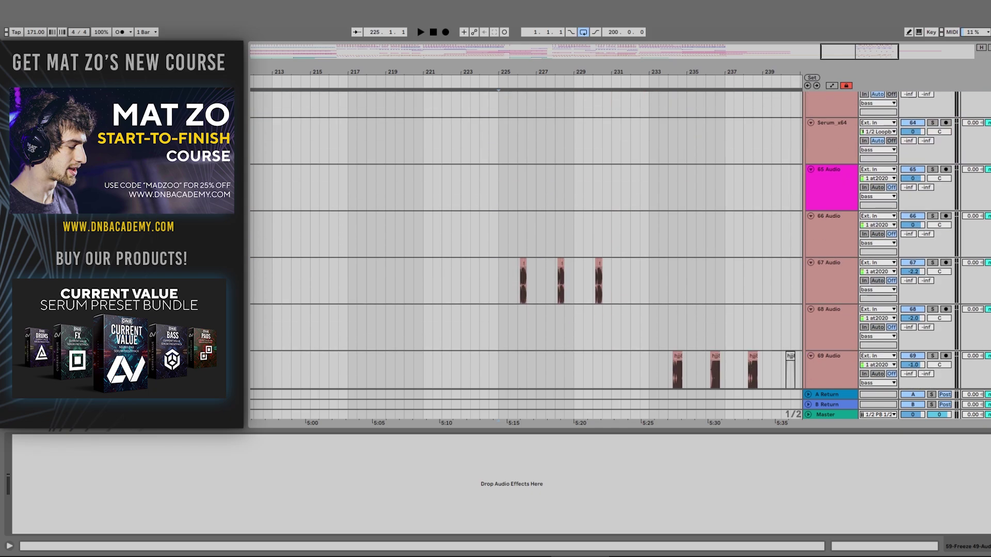
scroll(525, 240, up, 15)
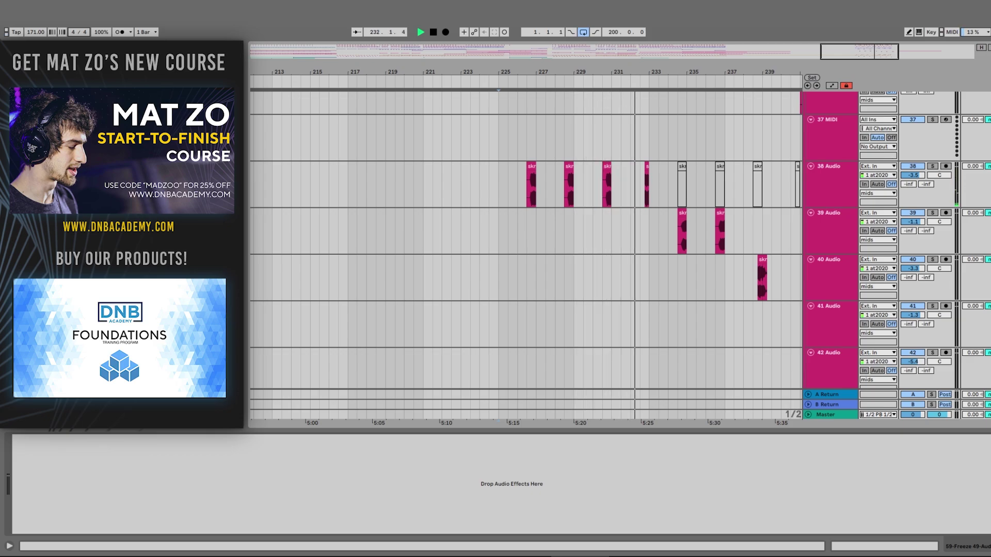
scroll(526, 256, down, 5)
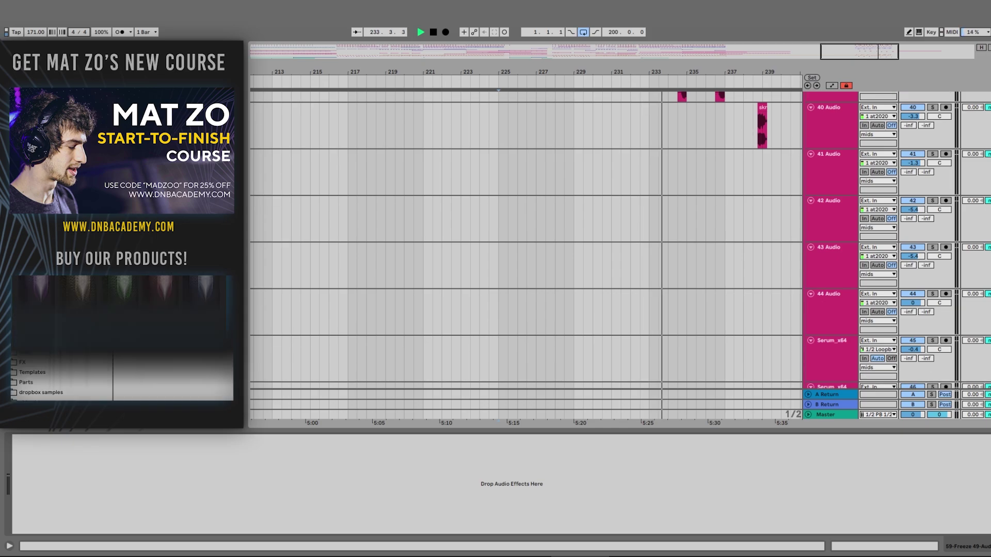
scroll(525, 255, up, 5)
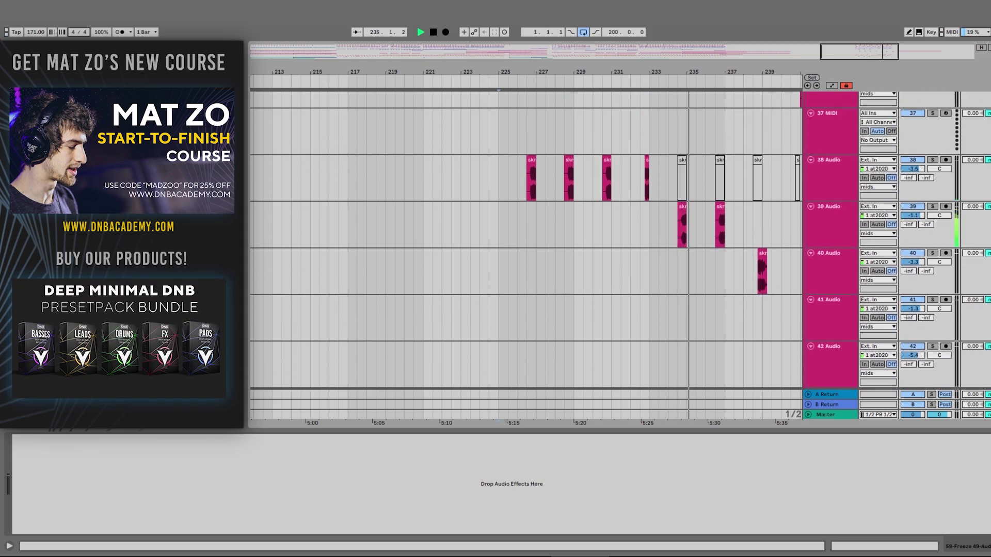
scroll(941, 231, down, 5)
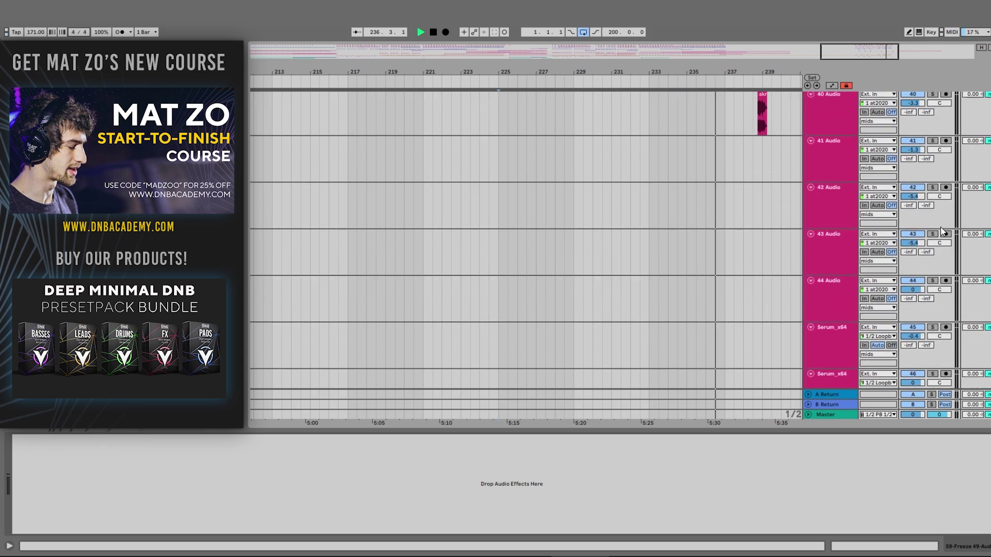
scroll(941, 230, up, 2)
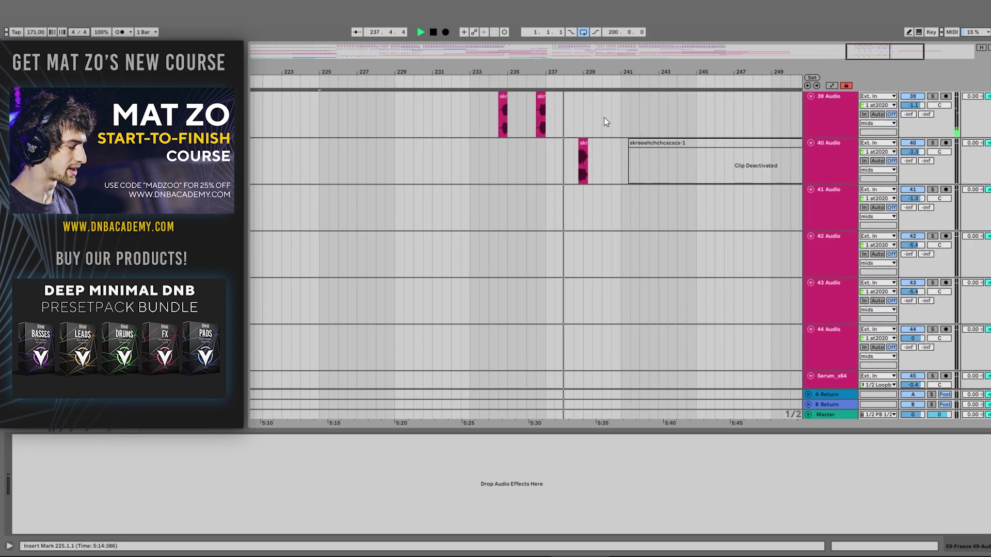
scroll(604, 119, up, 2)
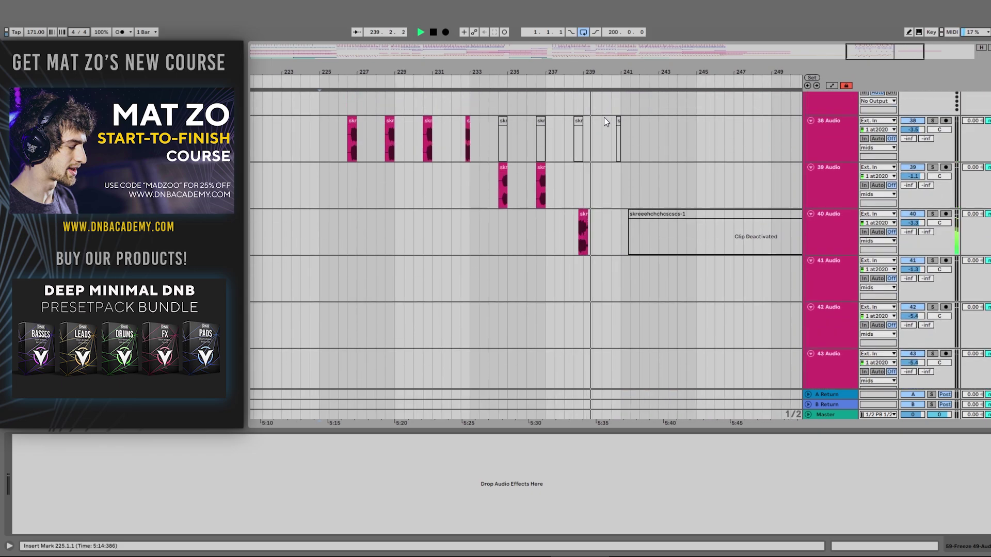
key(space)
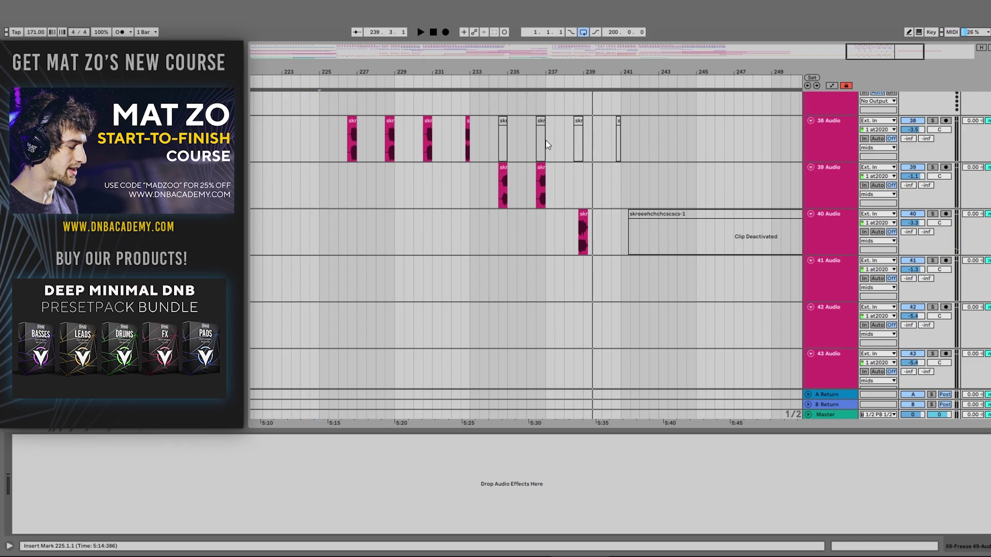
Step: Zoom out to the whole arrangement and survey the drum, pianos, mids and bass tracks against the section at bar 225
drag(428, 70, 431, 47)
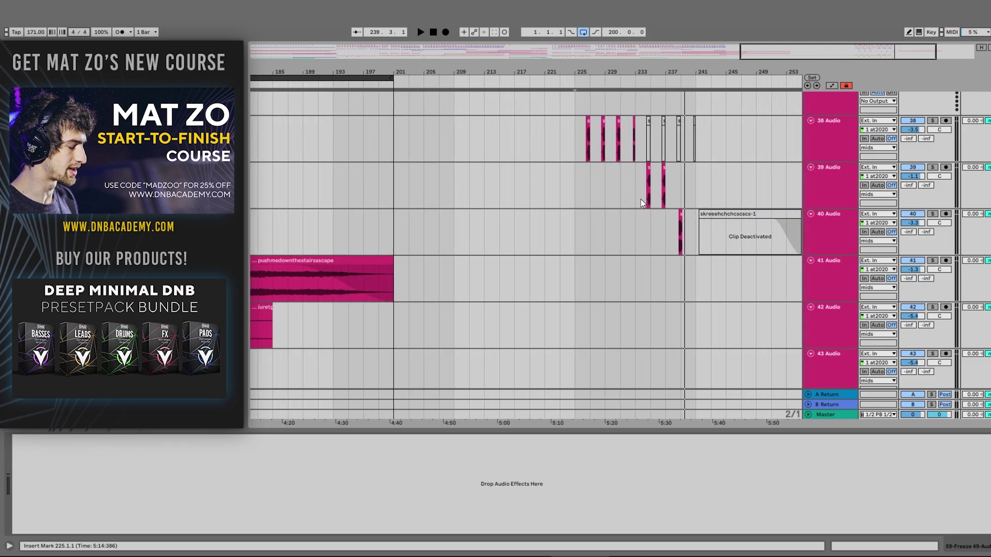
scroll(640, 199, up, 5)
scroll(636, 203, up, 3)
scroll(638, 205, up, 15)
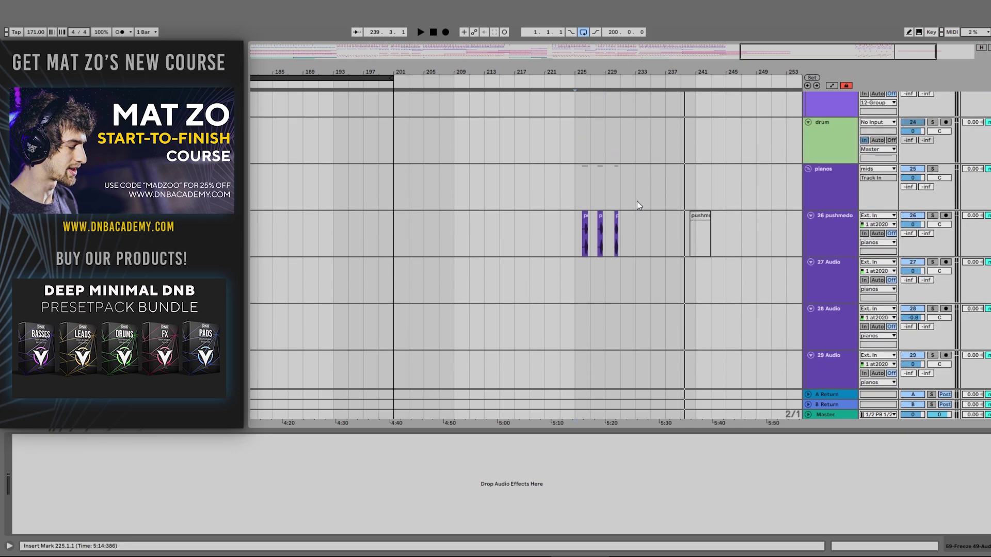
key(minus)
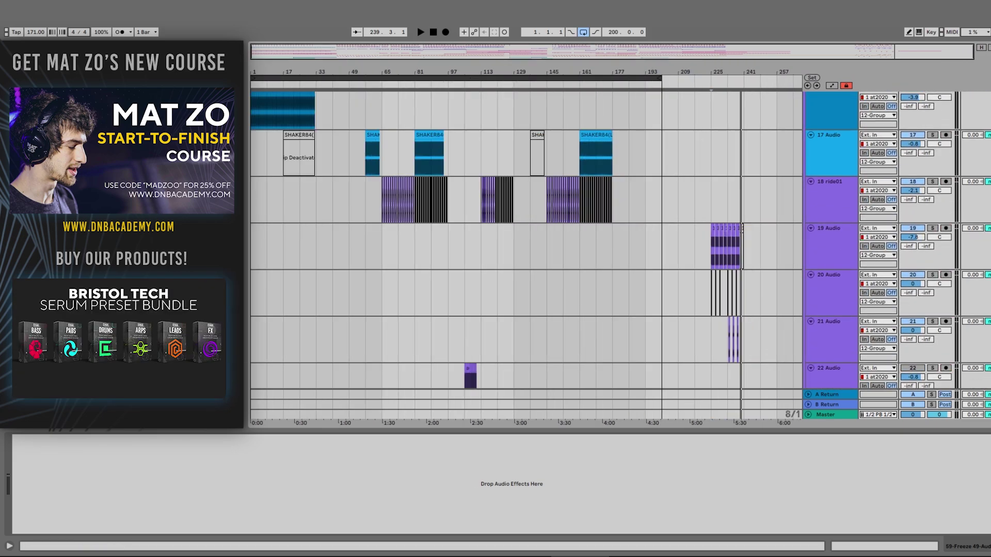
scroll(752, 166, down, 10)
scroll(755, 166, down, 5)
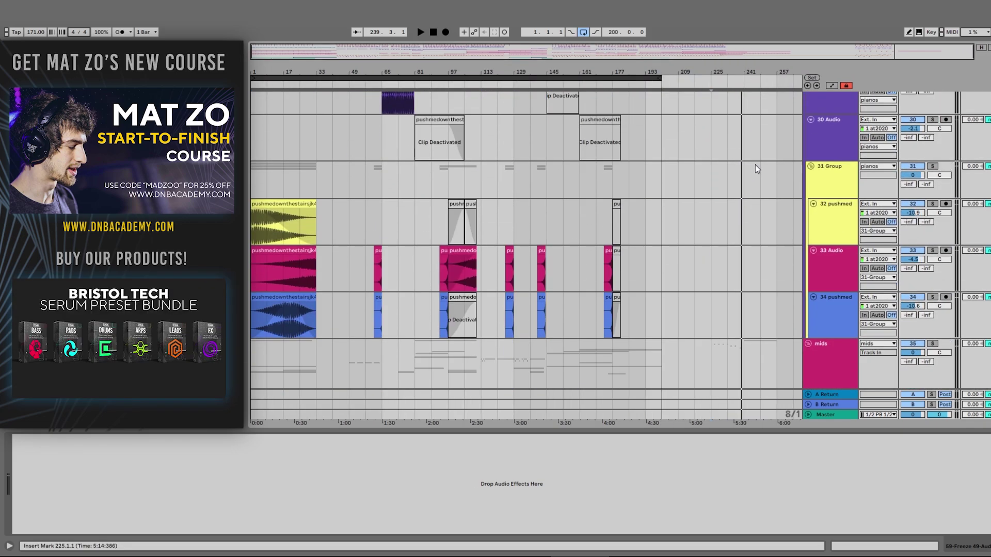
scroll(754, 206, down, 20)
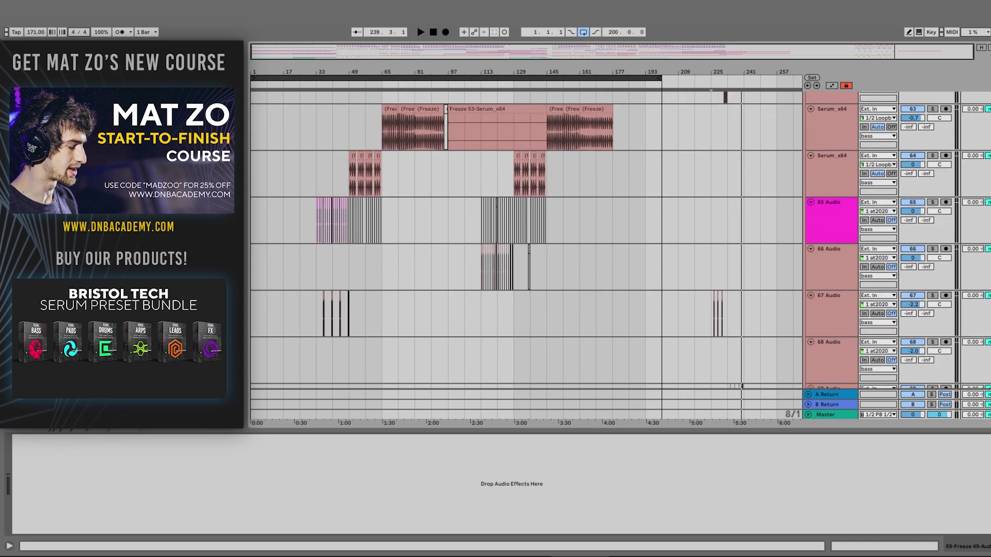
scroll(526, 240, up, 20)
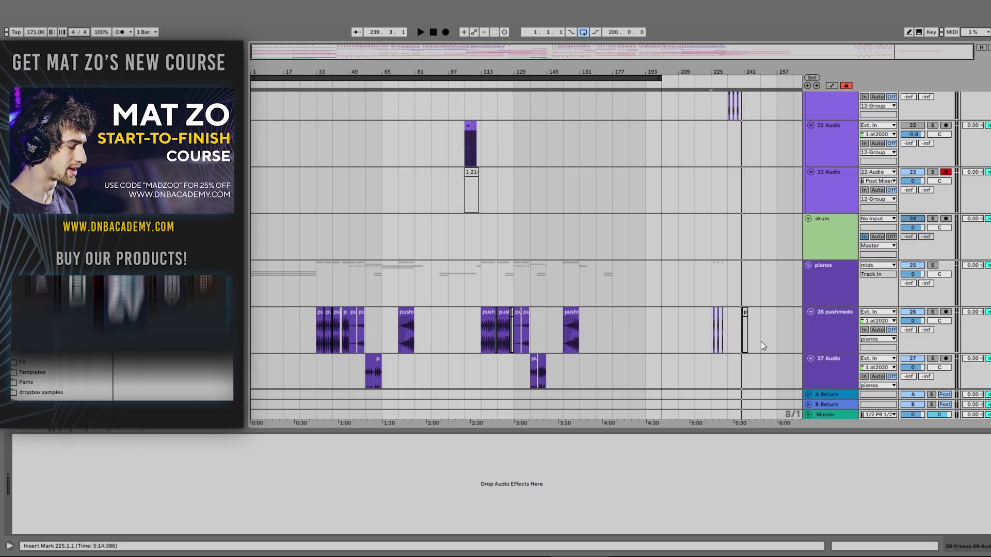
Step: Select the pianos group at bar 225 to show its effects chain and play the section from there
click(710, 282)
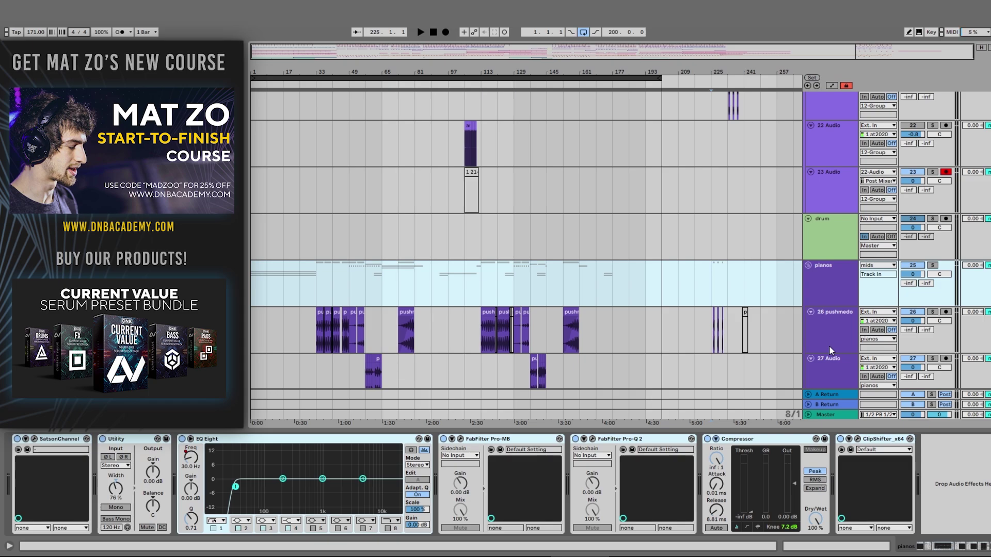
key(space)
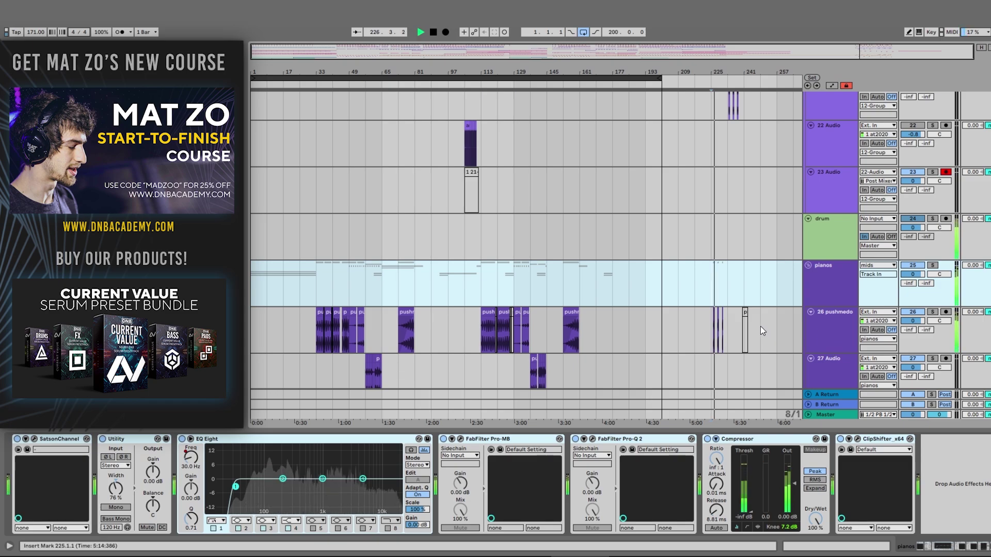
key(space)
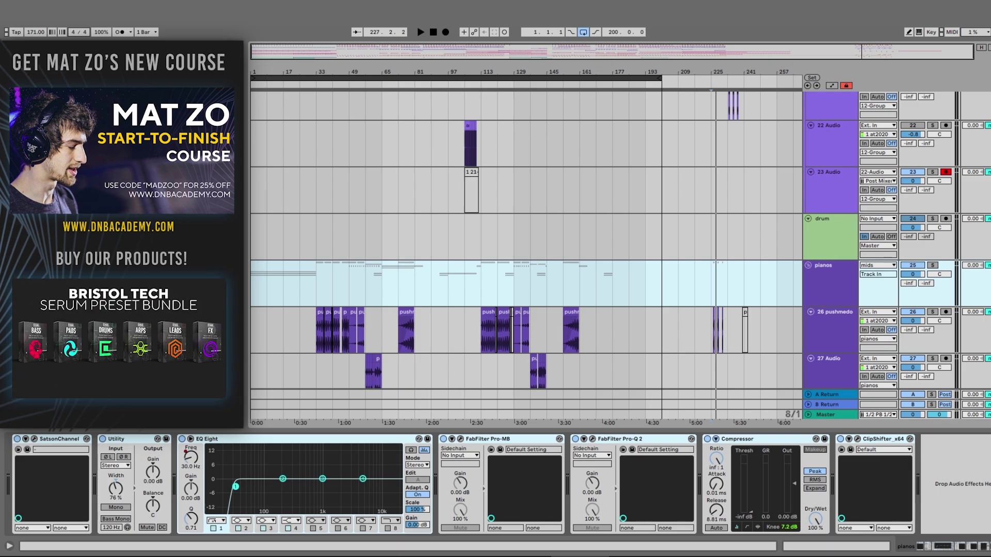
Step: Examine the full arrangement's layers from the 11 Audio drum track down to the 50 fg895t7fd mids track
scroll(379, 289, up, 5)
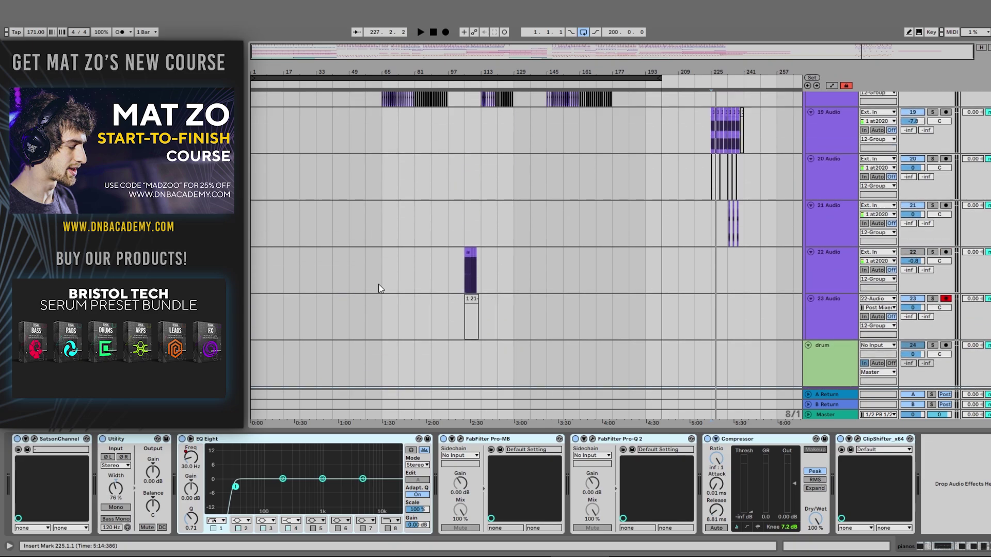
scroll(394, 287, up, 6)
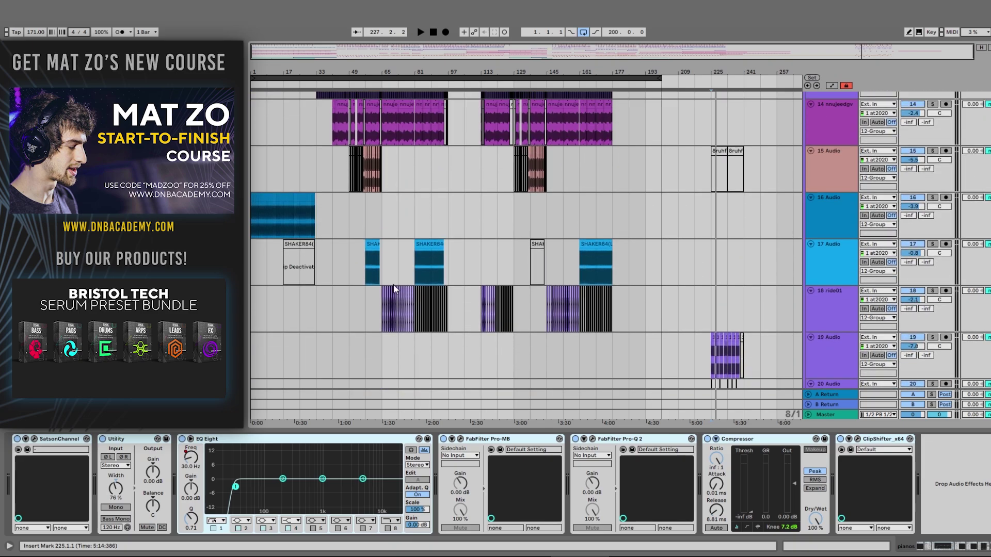
scroll(393, 284, up, 4)
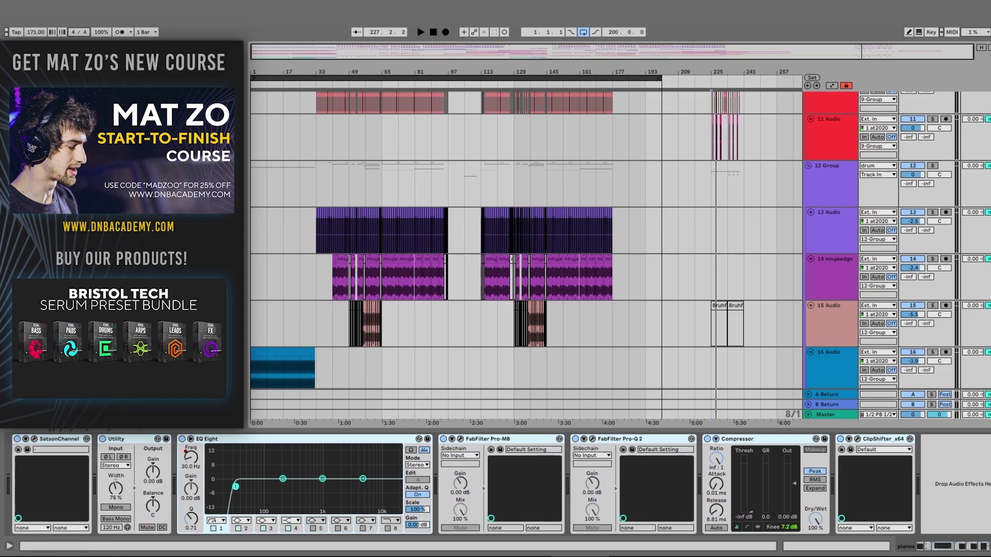
scroll(526, 240, down, 15)
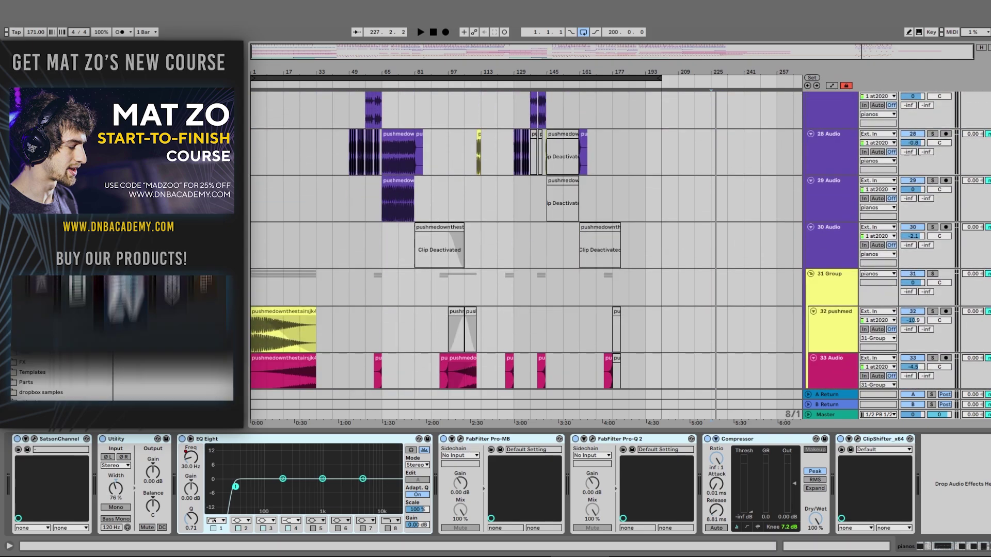
scroll(526, 240, down, 12)
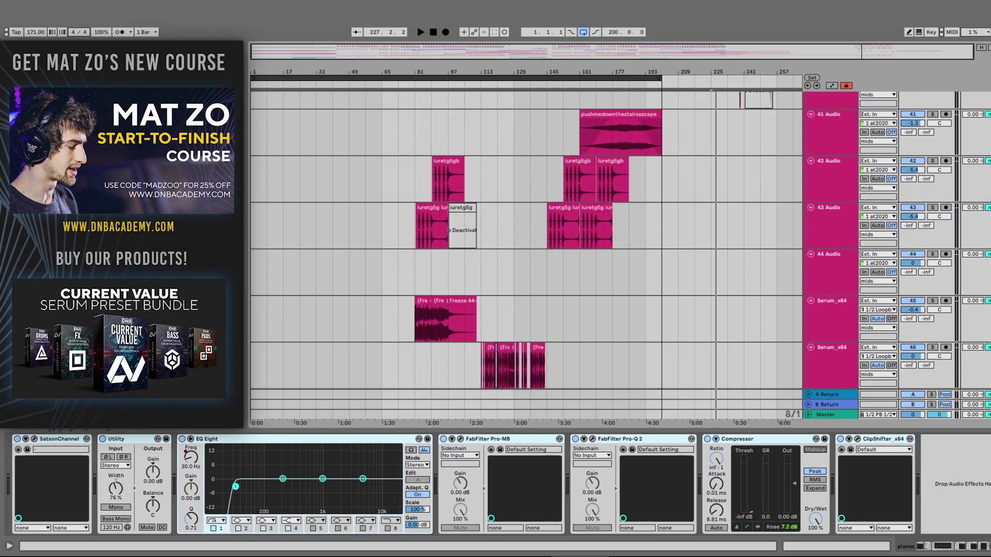
scroll(525, 240, down, 1)
scroll(525, 240, down, 3)
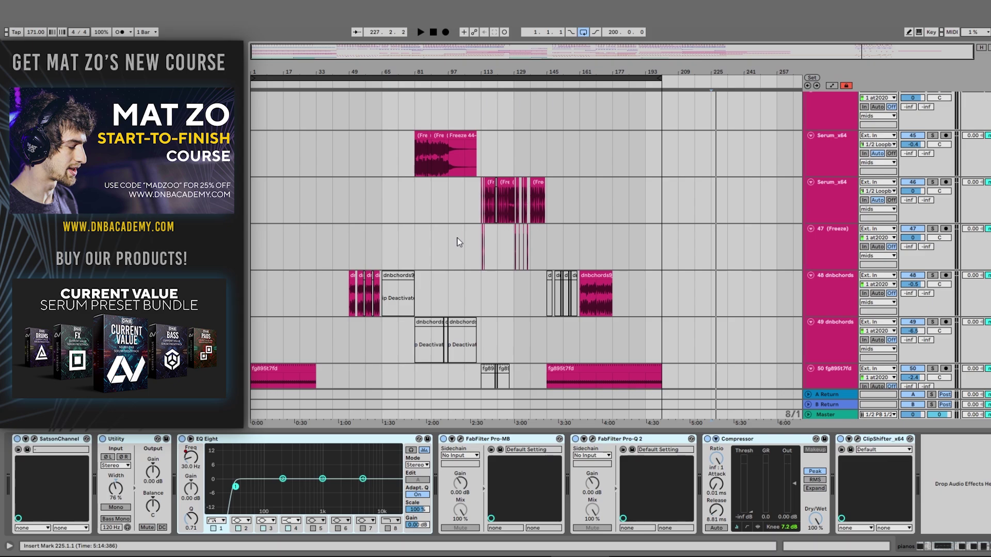
Step: Survey the arrangement's layers from the mids tracks up to the 23 Audio drum track and back down through pianos and mids
scroll(458, 239, up, 2)
scroll(457, 238, up, 14)
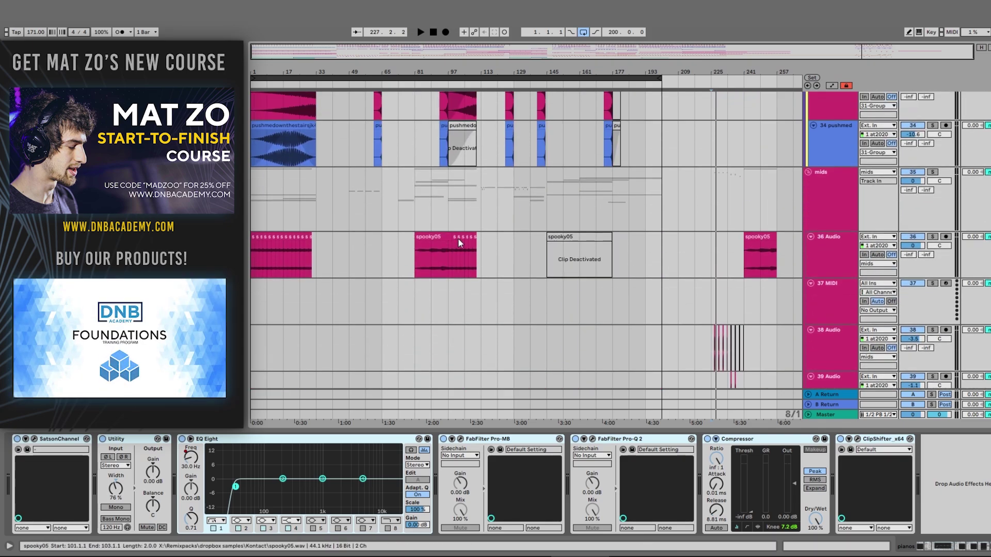
scroll(457, 238, up, 15)
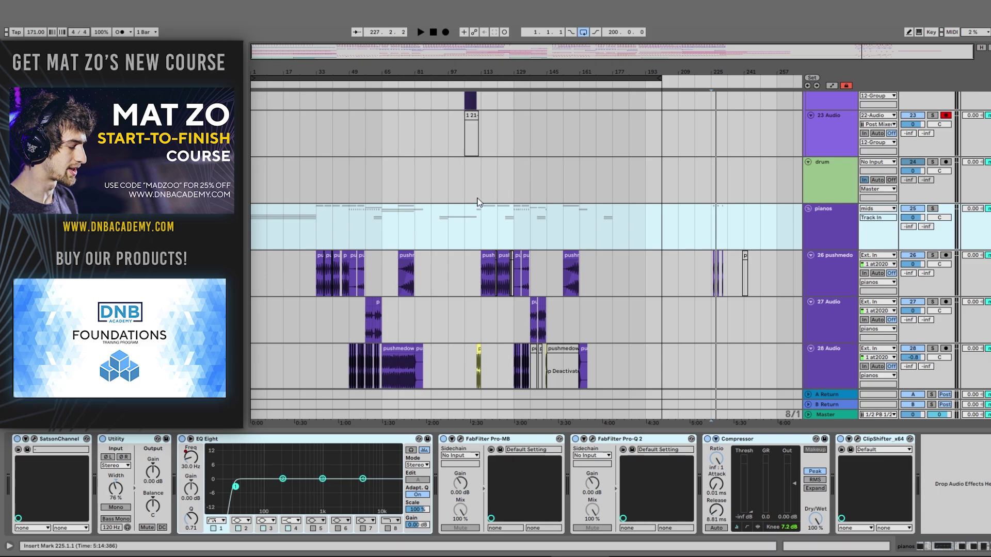
mouse_move(353, 71)
mouse_down()
mouse_move(353, 88)
mouse_move(365, 88)
mouse_up()
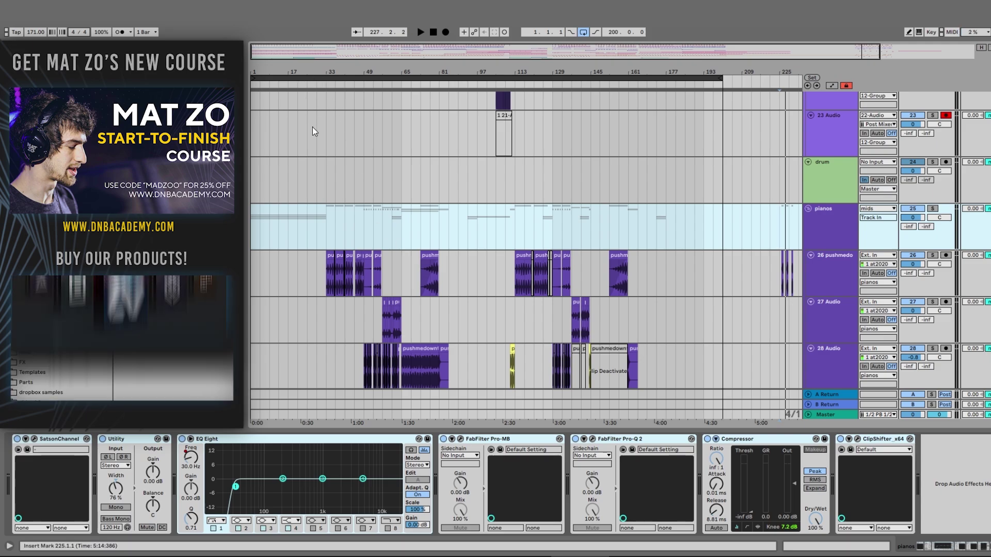
scroll(355, 209, down, 15)
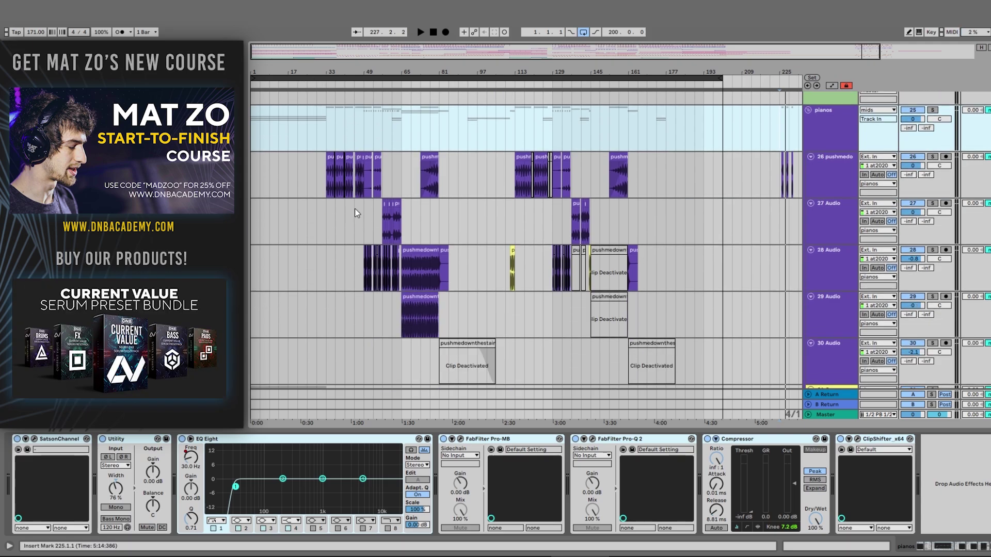
scroll(589, 267, down, 10)
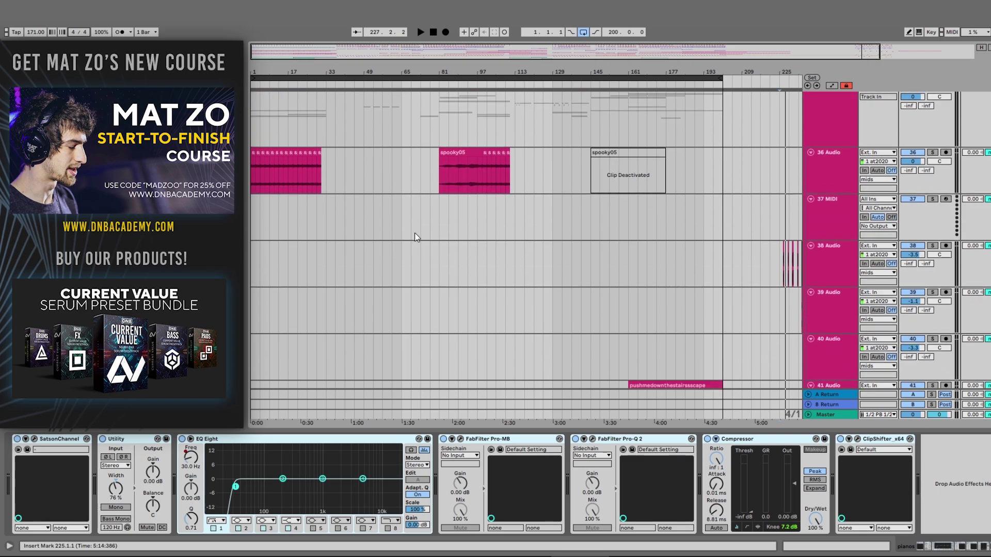
scroll(589, 268, down, 8)
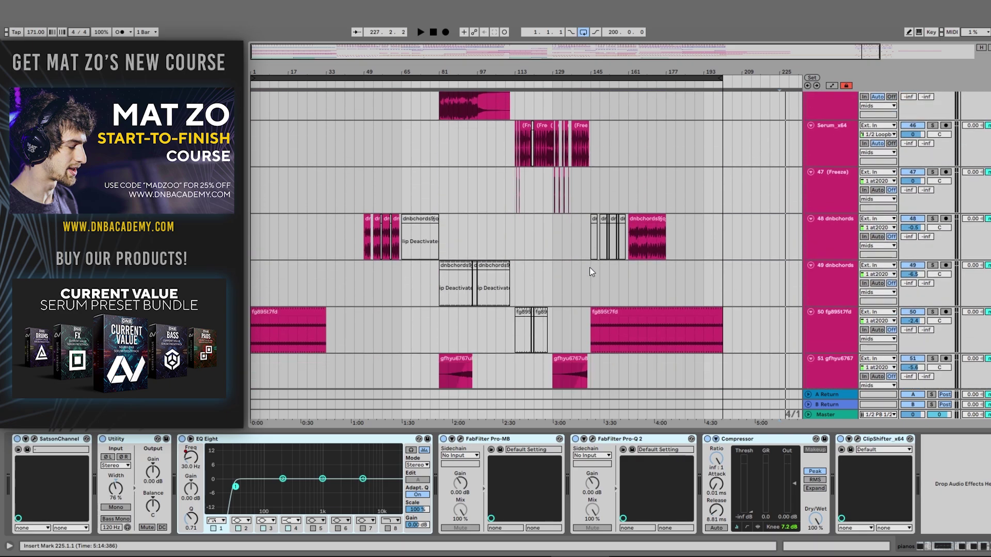
Step: Select the bass group at bar 65 to show its effects chain
scroll(590, 272, down, 3)
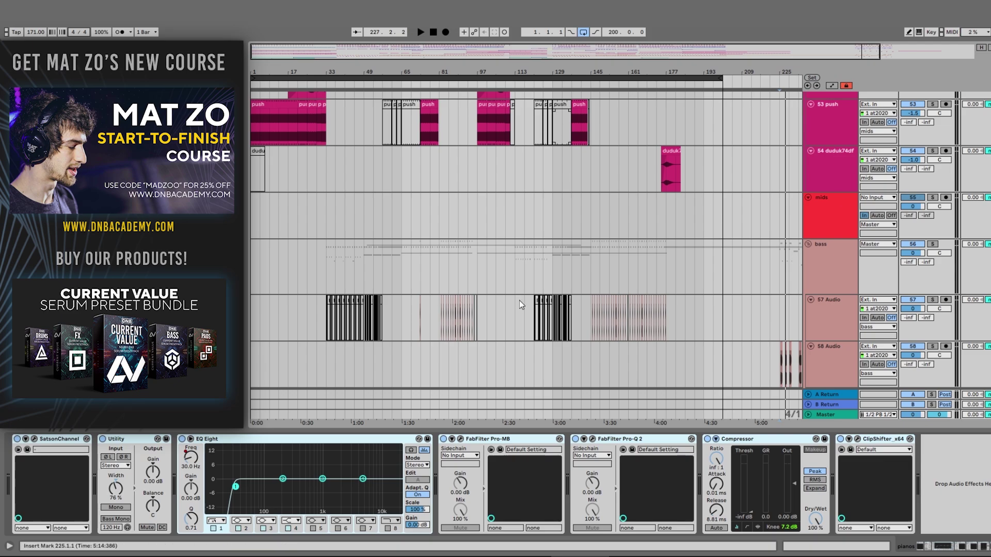
click(402, 273)
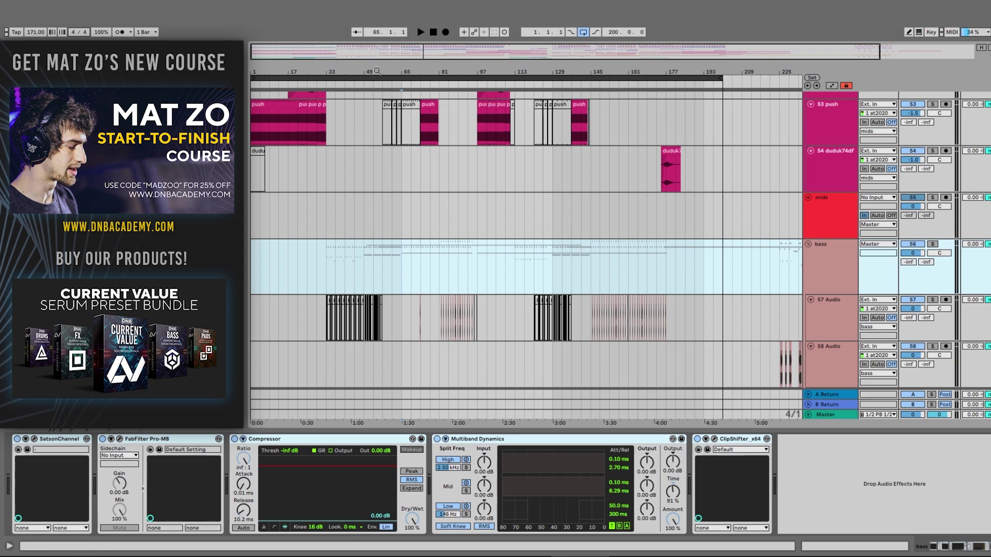
drag(378, 70, 381, 96)
Step: Select the yellow 32 pushmedown track inside the 31 Group to show its effects chain
scroll(518, 222, up, 3)
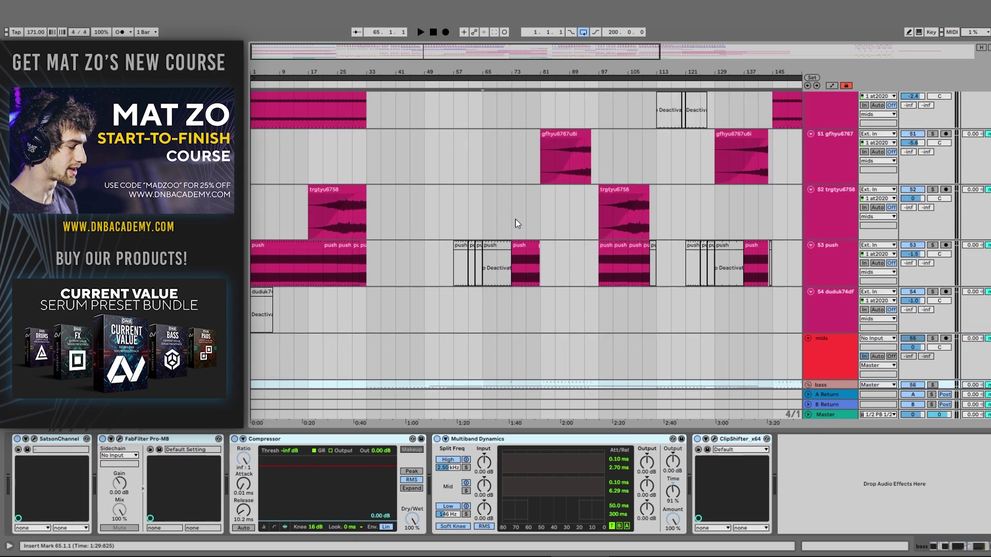
scroll(518, 223, up, 10)
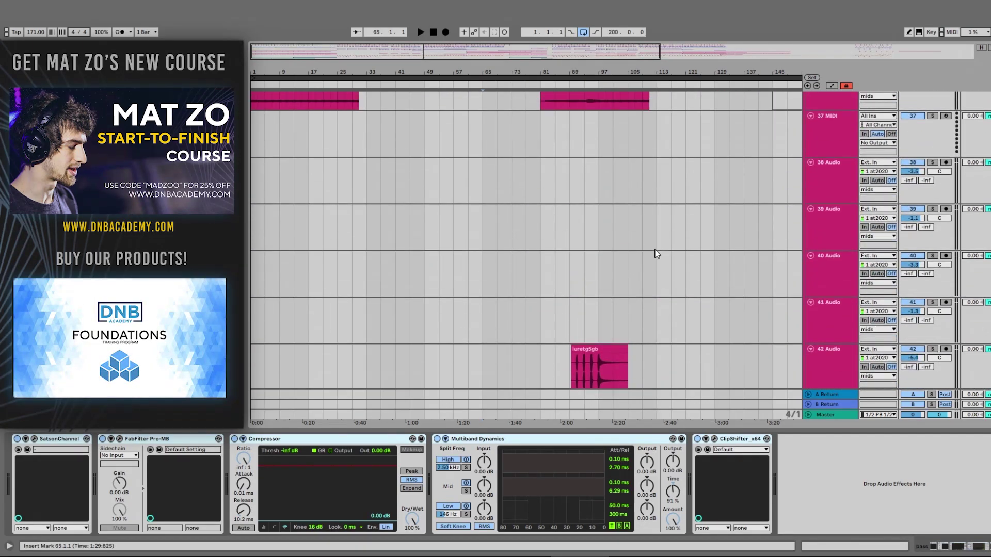
scroll(656, 252, up, 5)
scroll(386, 177, up, 4)
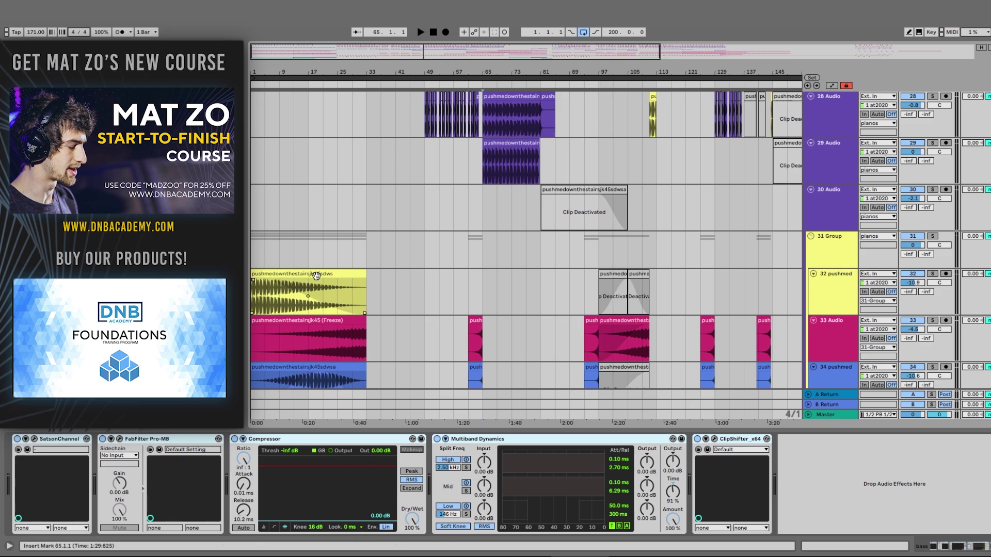
click(849, 283)
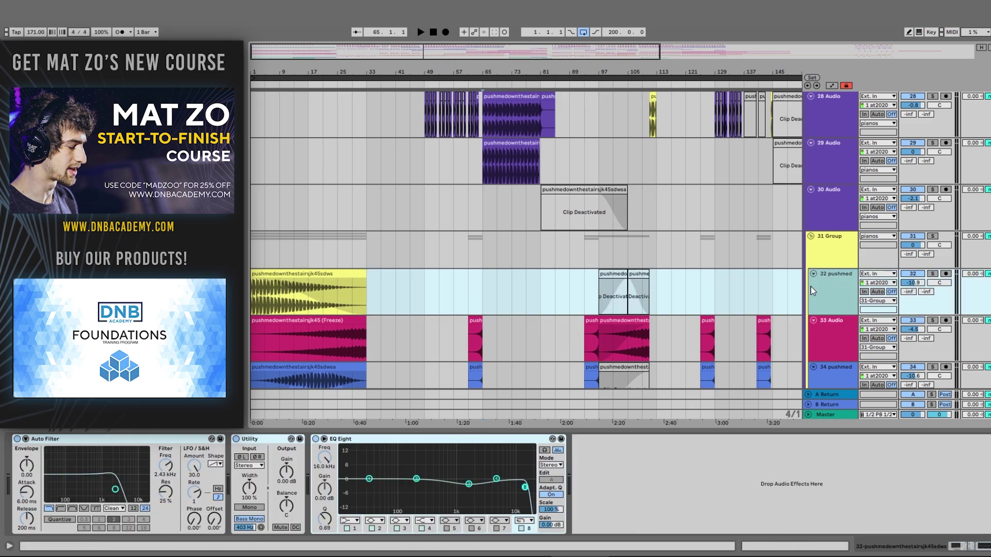
Step: Examine the tracks from the 11 Audio drum track down through pianos and mids to the 79 revs track across the full arrangement
scroll(850, 284, up, 6)
scroll(849, 284, up, 15)
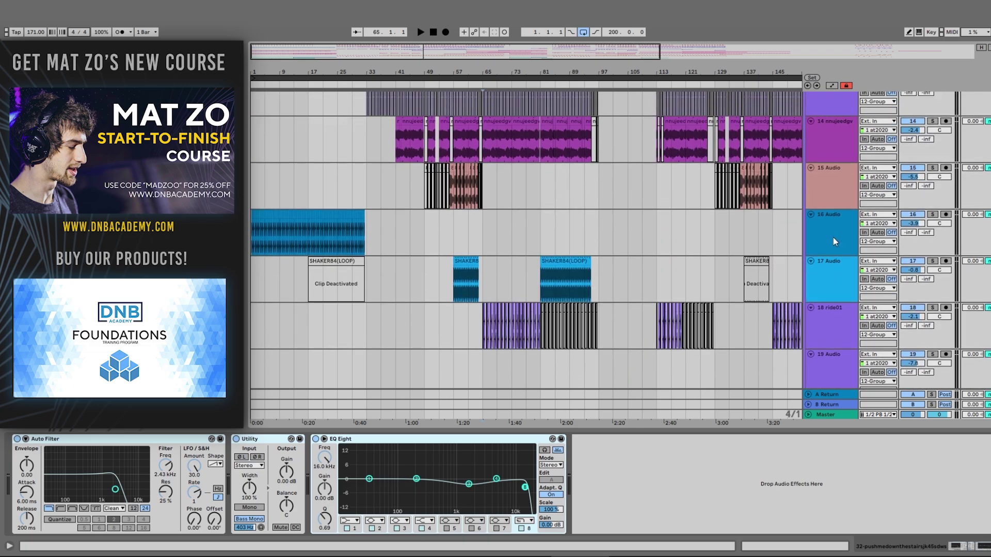
scroll(801, 245, down, 10)
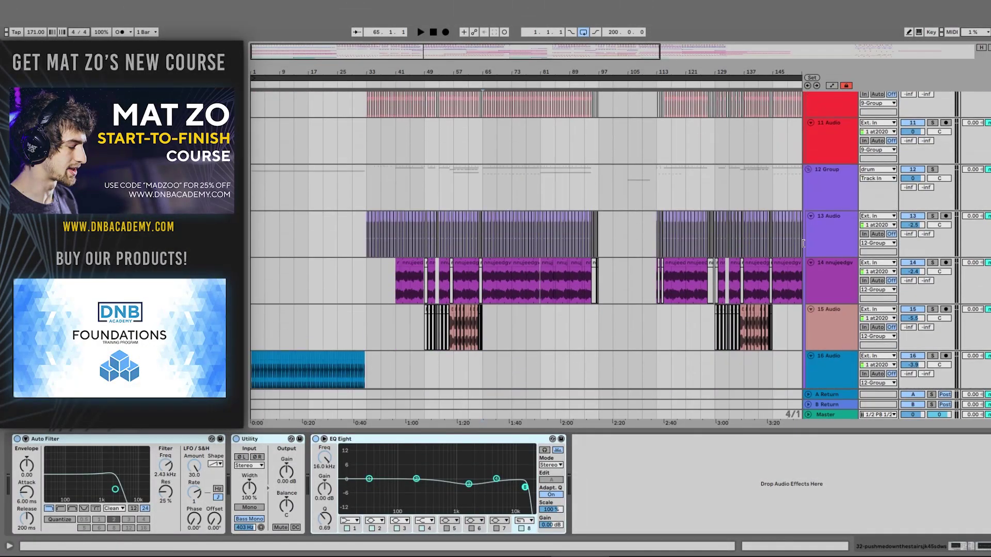
scroll(803, 243, down, 10)
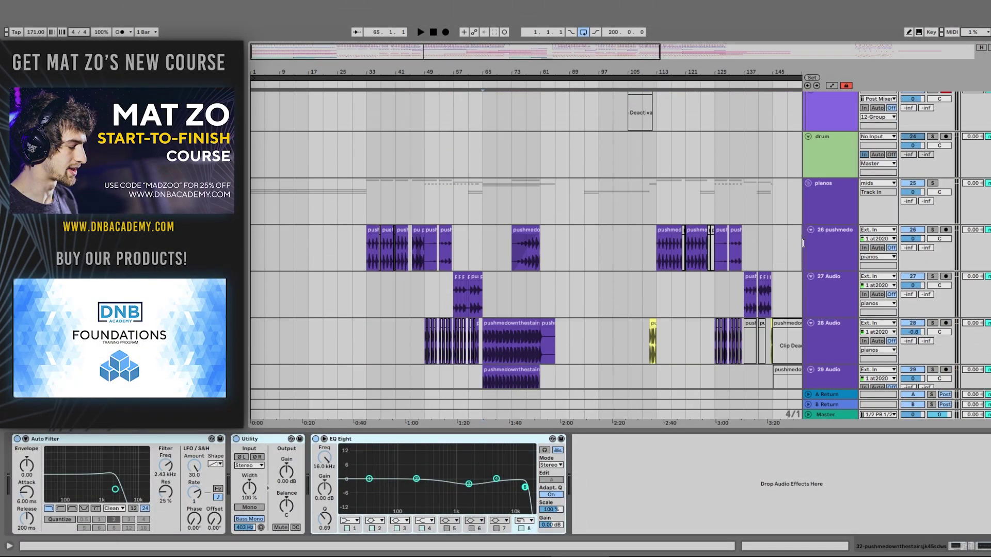
scroll(799, 234, down, 10)
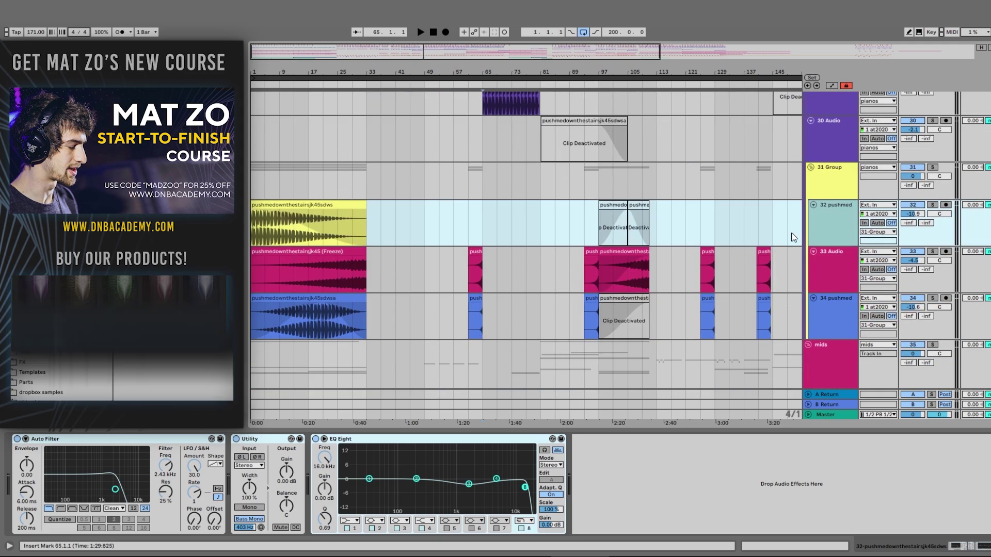
scroll(801, 237, down, 20)
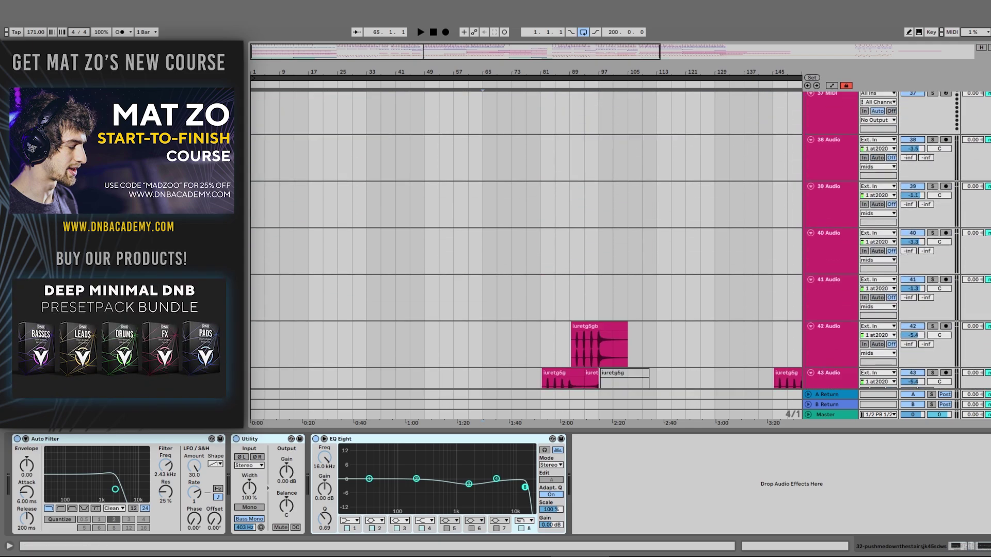
scroll(801, 237, down, 3)
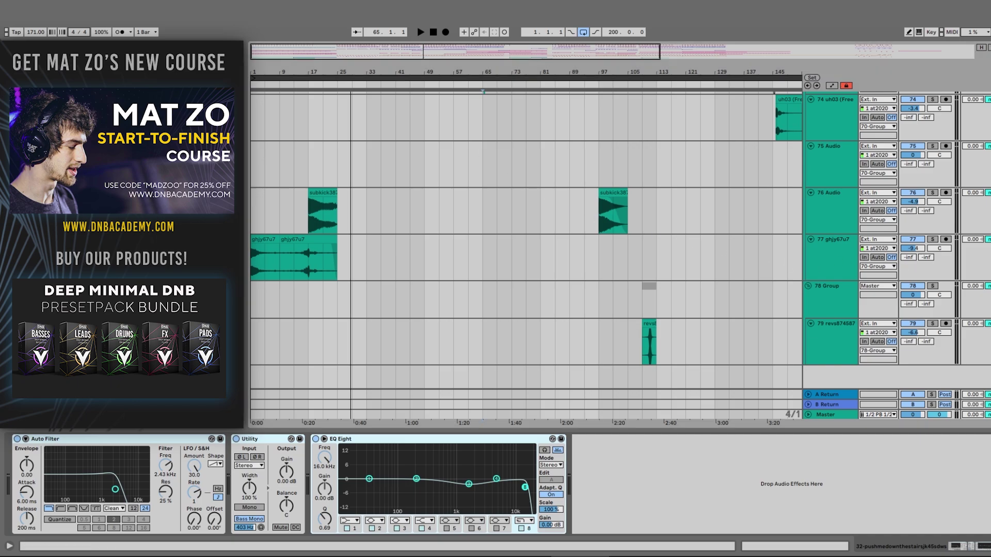
key(minus)
key(minus)
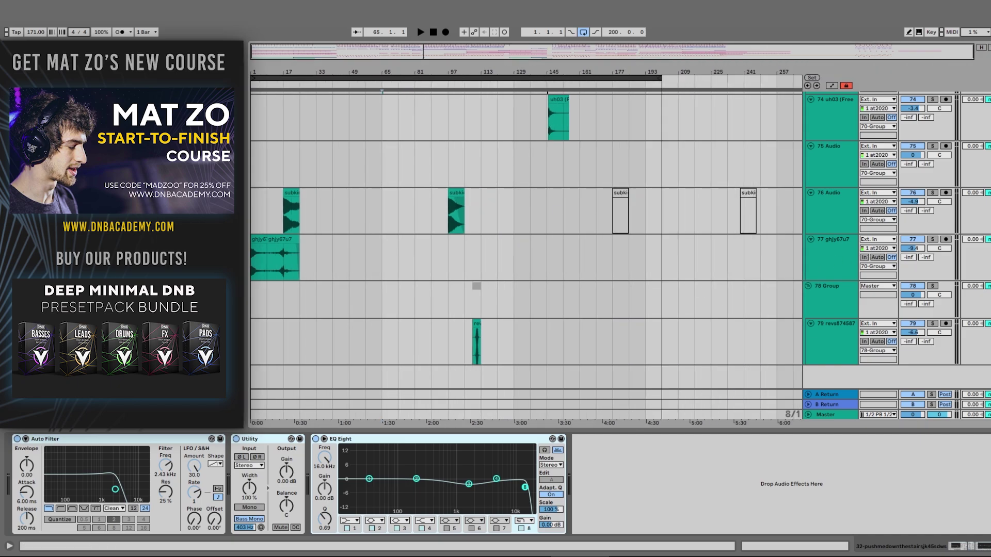
Step: Select the Serum_x64 track 46 in the mids at bar 65 to check its effects chain
scroll(526, 240, up, 20)
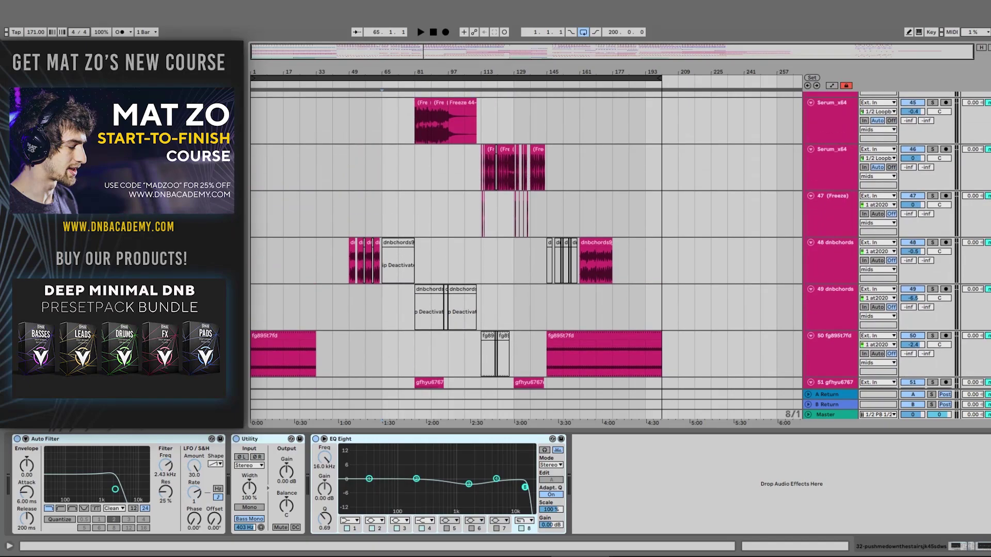
scroll(817, 276, up, 2)
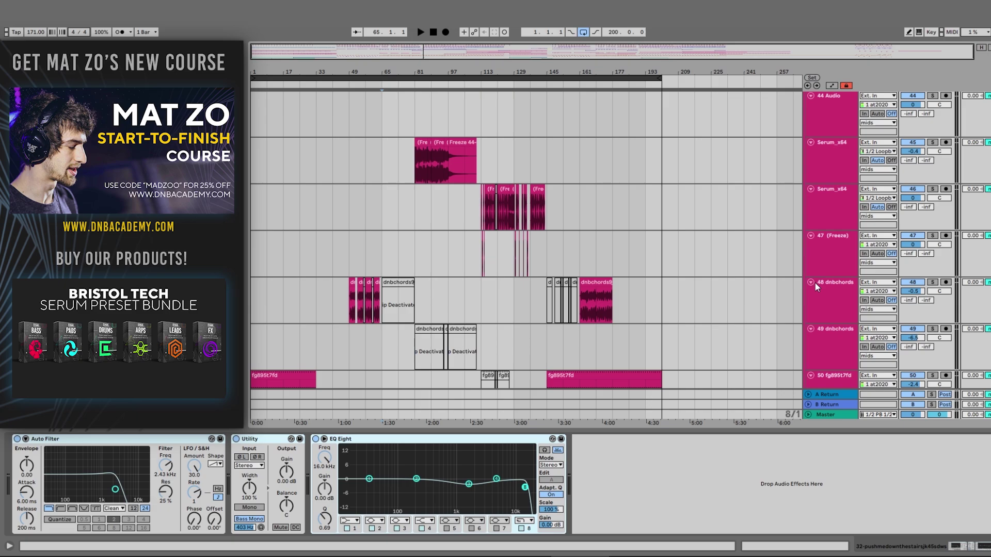
click(384, 203)
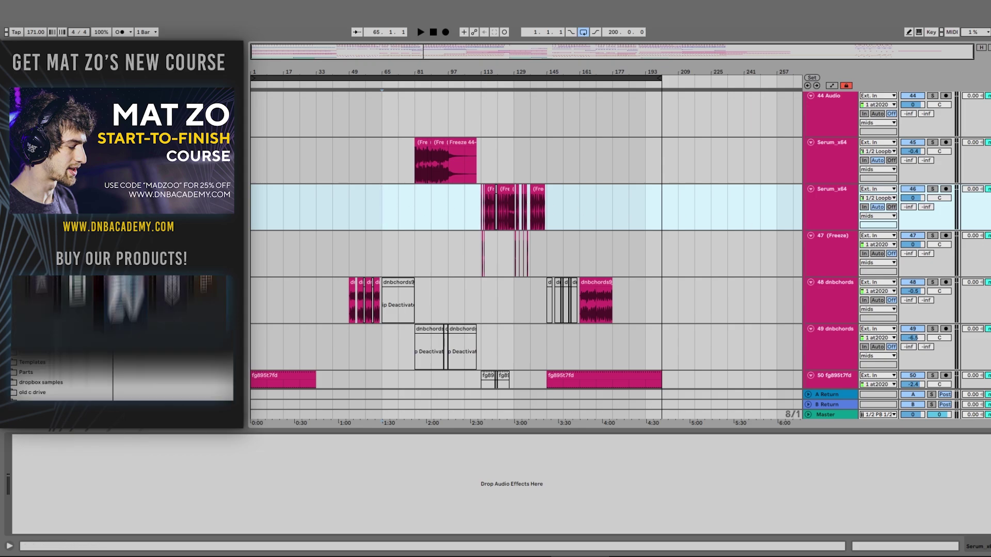
Step: Examine the layers from the 53 push mids track up through the pianos to the 9 Group and 12 Group drum tracks
scroll(382, 206, down, 6)
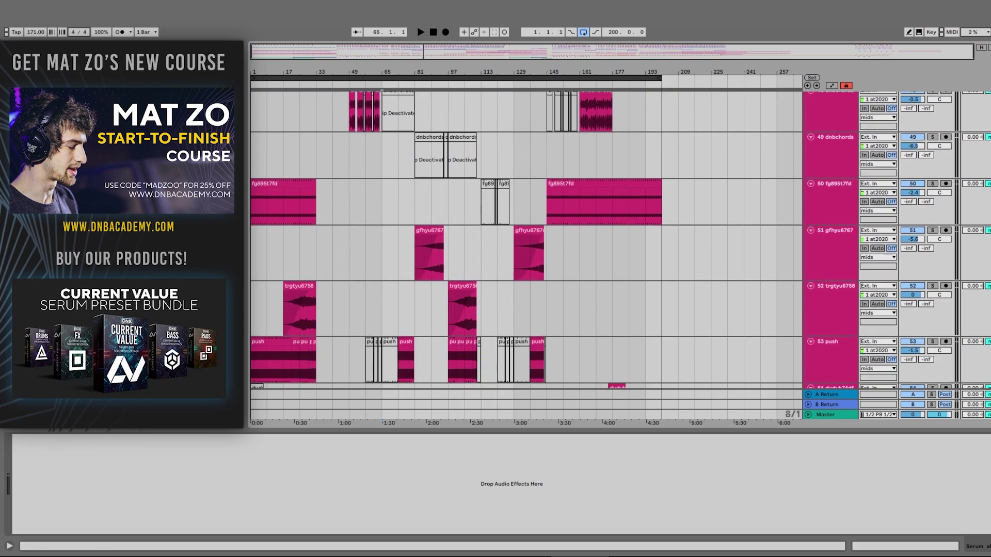
scroll(525, 240, up, 15)
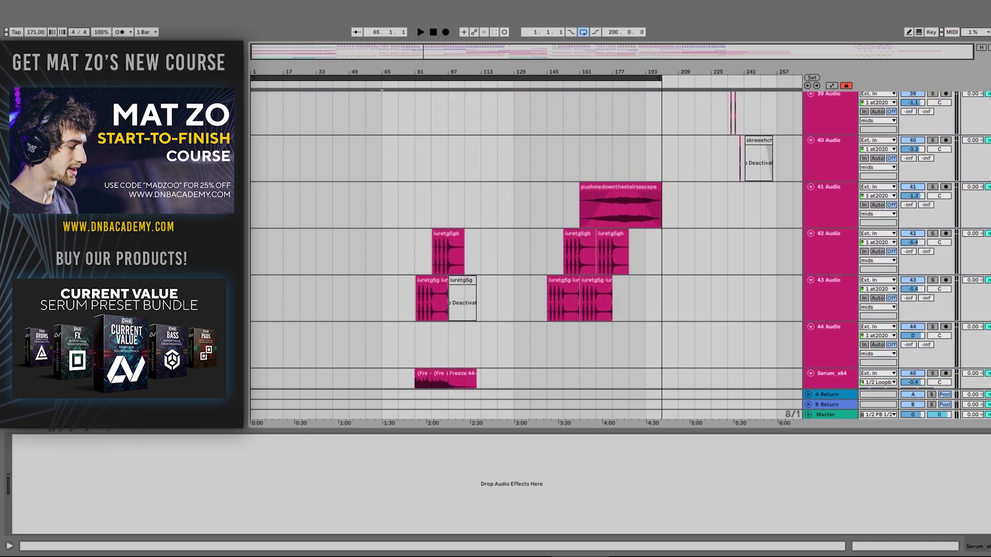
scroll(526, 240, up, 10)
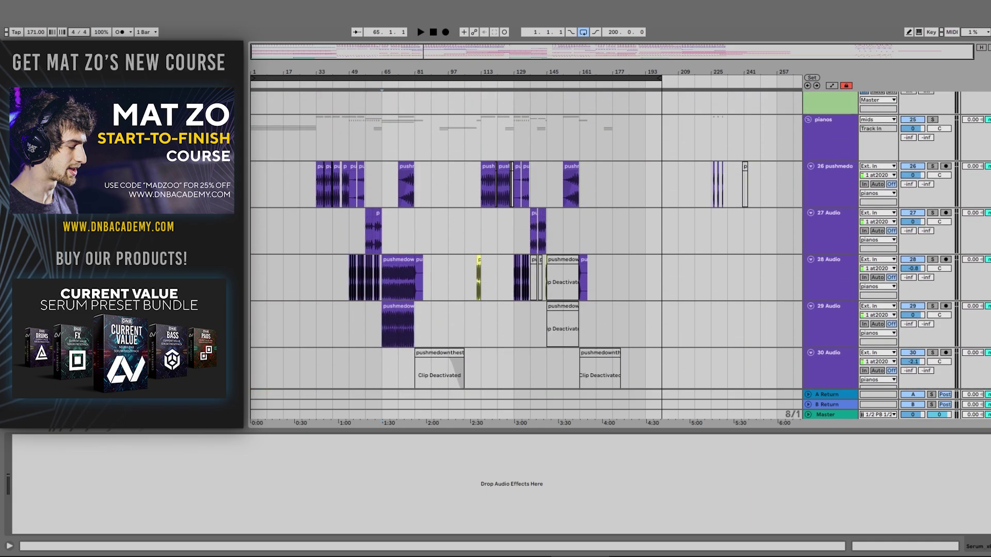
scroll(525, 240, up, 15)
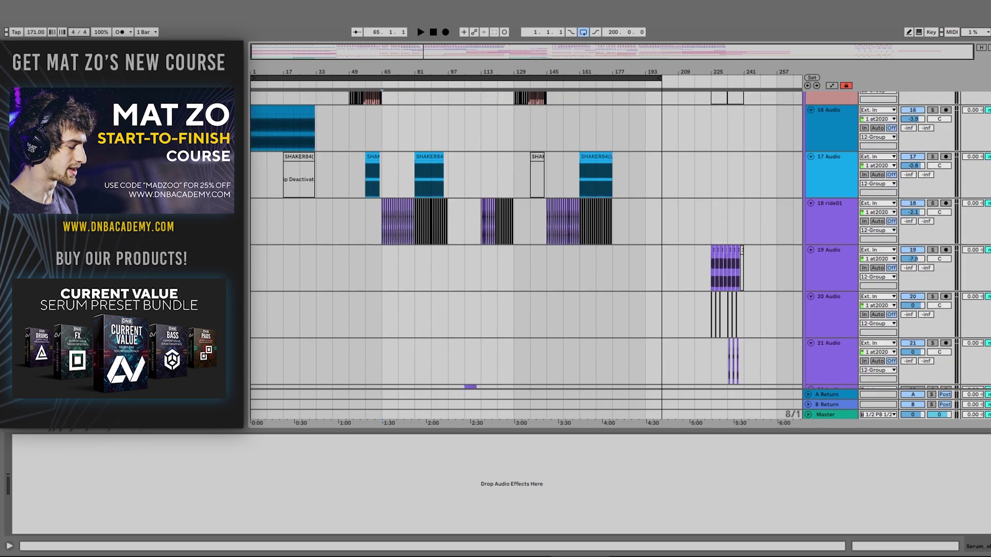
scroll(526, 240, up, 5)
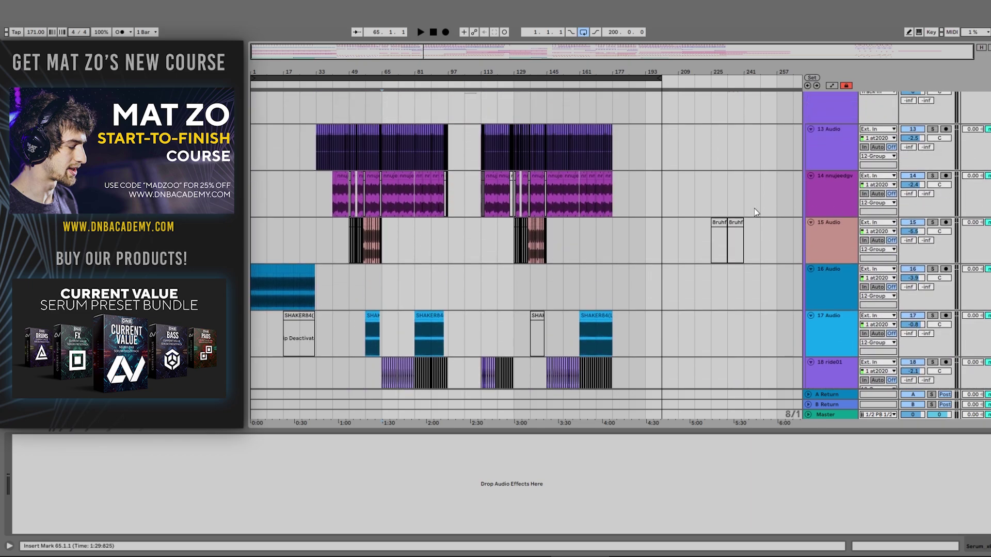
scroll(680, 255, up, 3)
scroll(680, 254, up, 3)
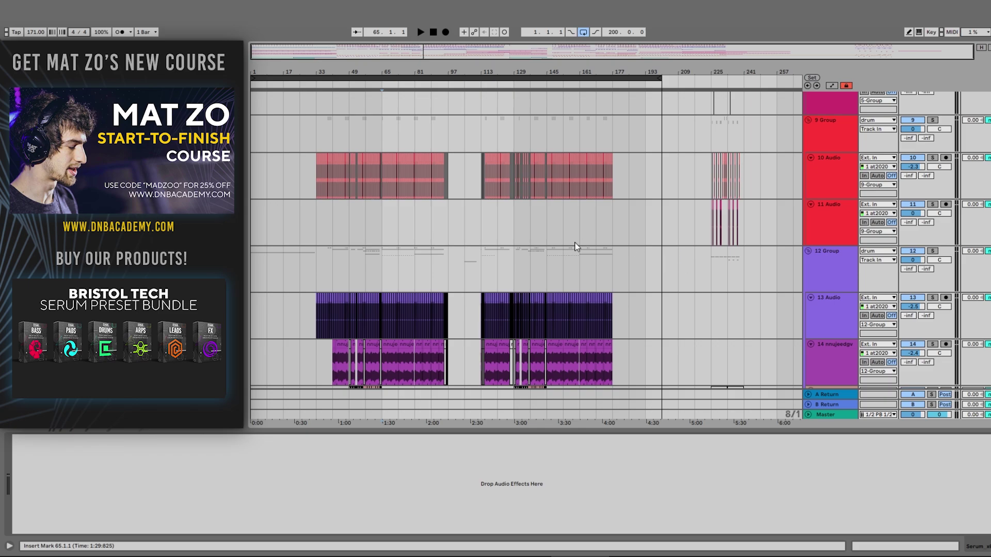
scroll(551, 248, down, 6)
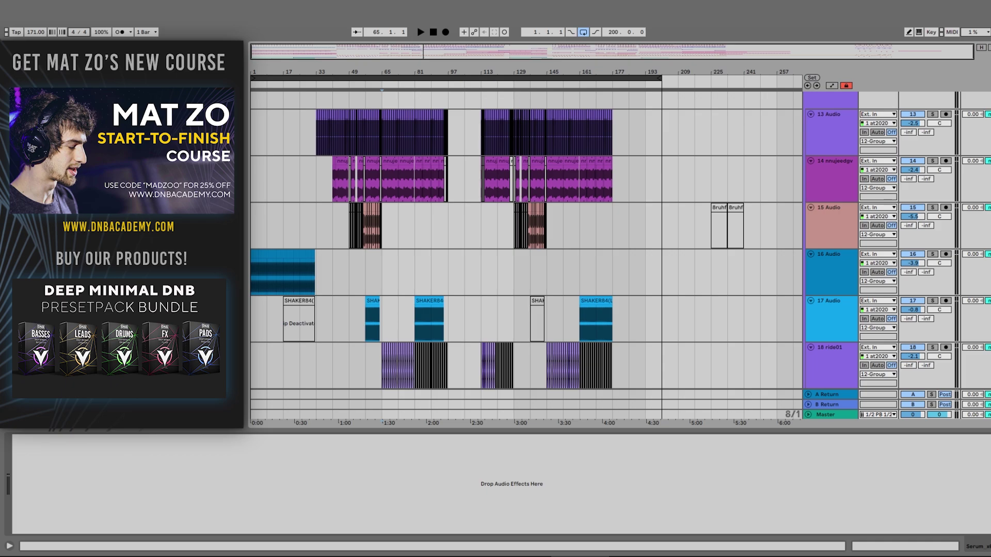
Step: Add the Prismatic Compressor (Pro Audio DSP DSM V3) to the 16 Audio track and move its window fully into view
click(464, 253)
middle_click(463, 253)
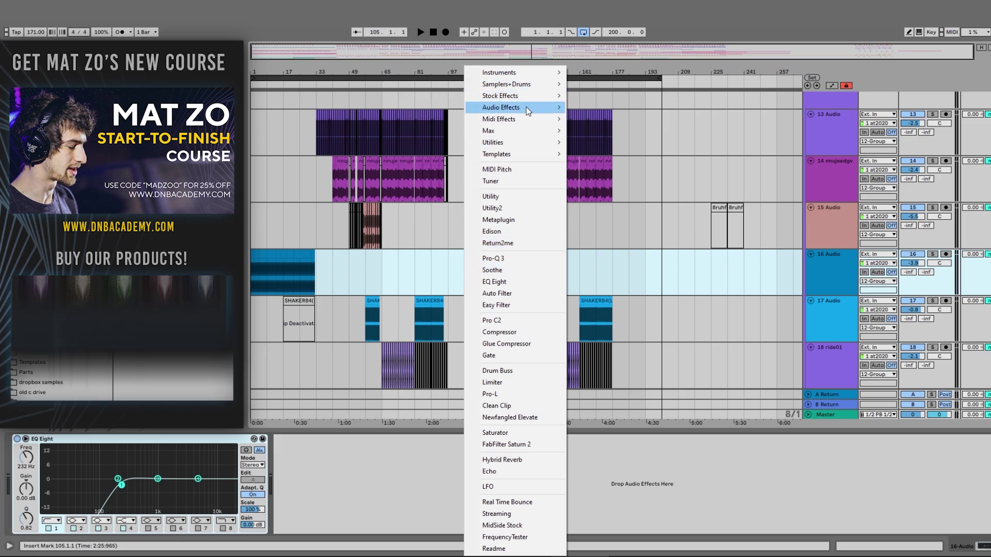
mouse_move(525, 107)
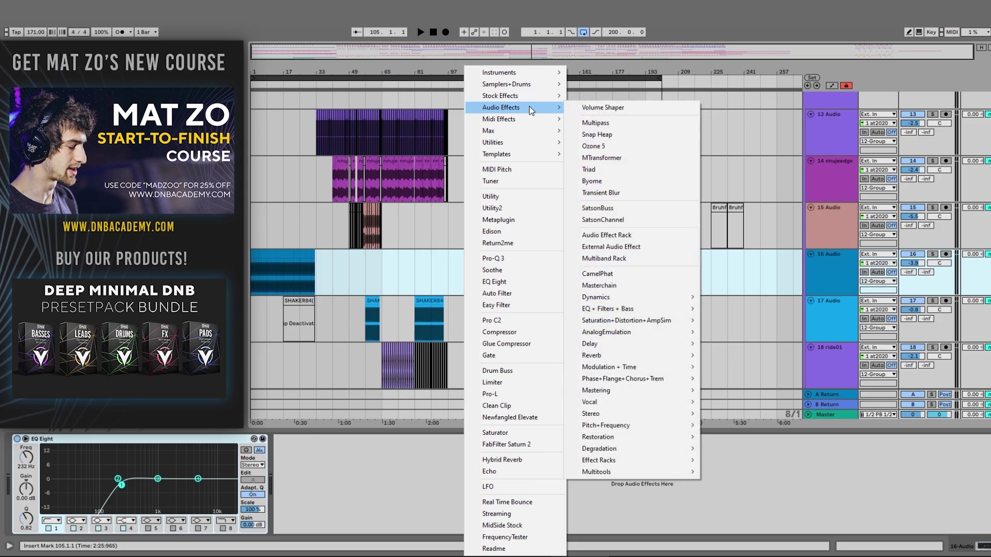
mouse_move(642, 299)
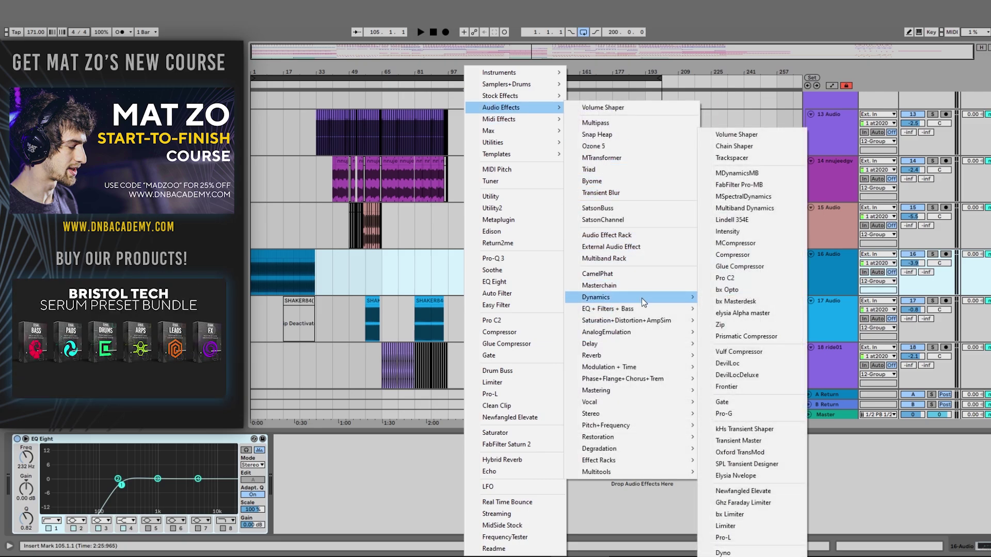
click(753, 338)
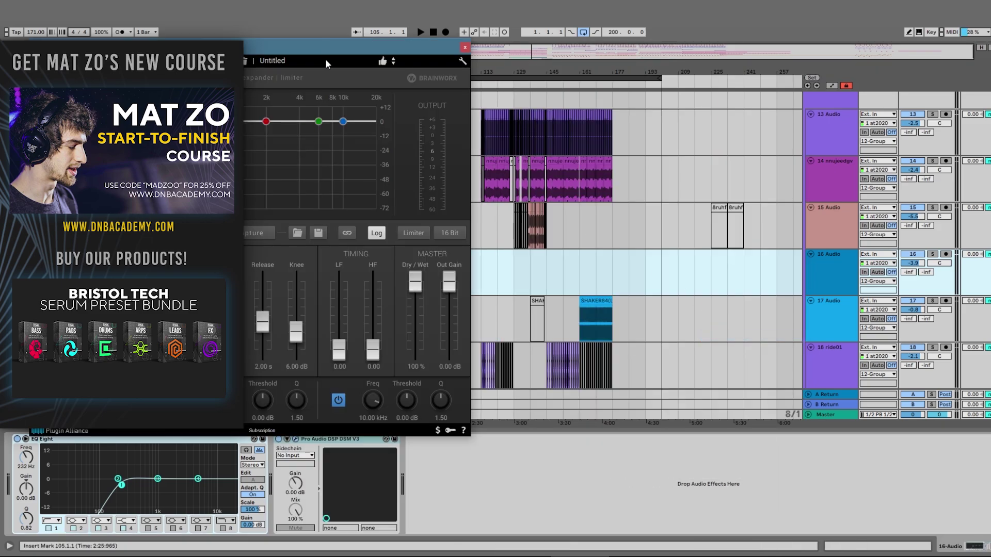
drag(323, 51, 691, 106)
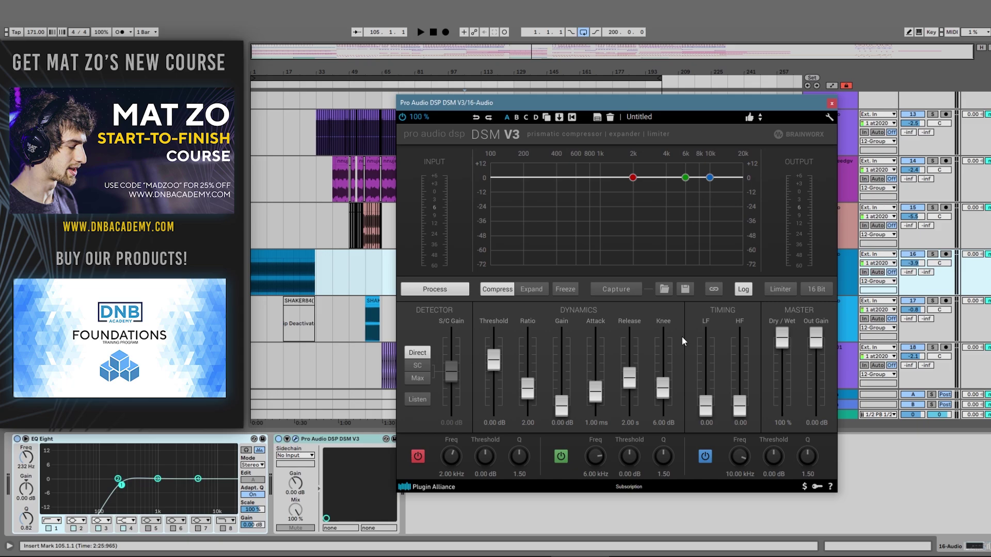
Step: Add MSpectralDynamics after DSM V3 in the 16 Audio track's effects chain
right_click(350, 451)
mouse_move(394, 108)
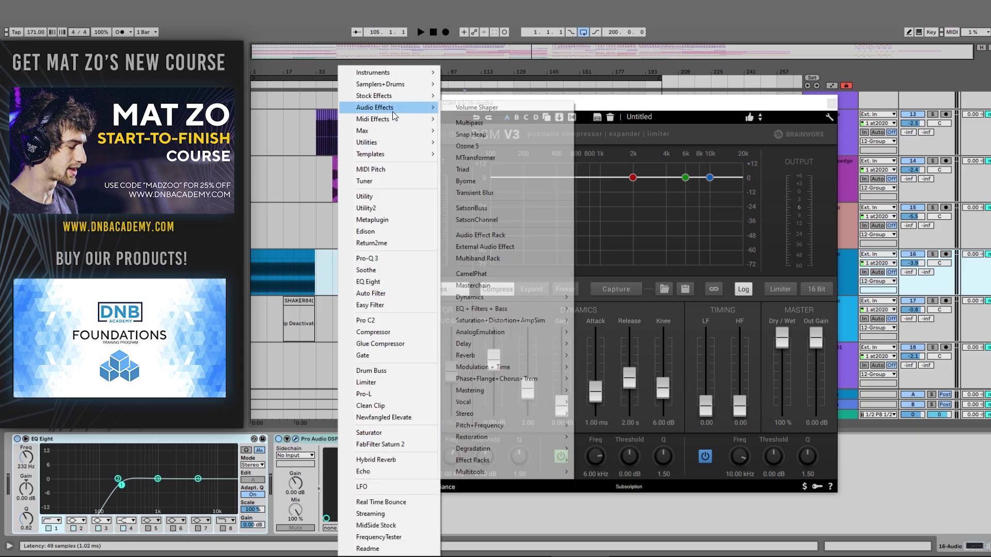
mouse_move(531, 296)
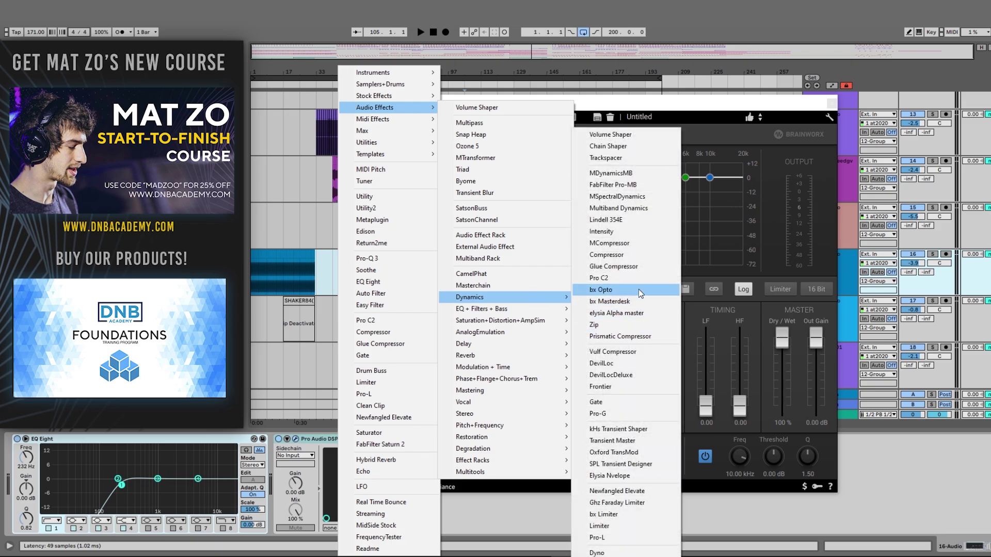
click(633, 199)
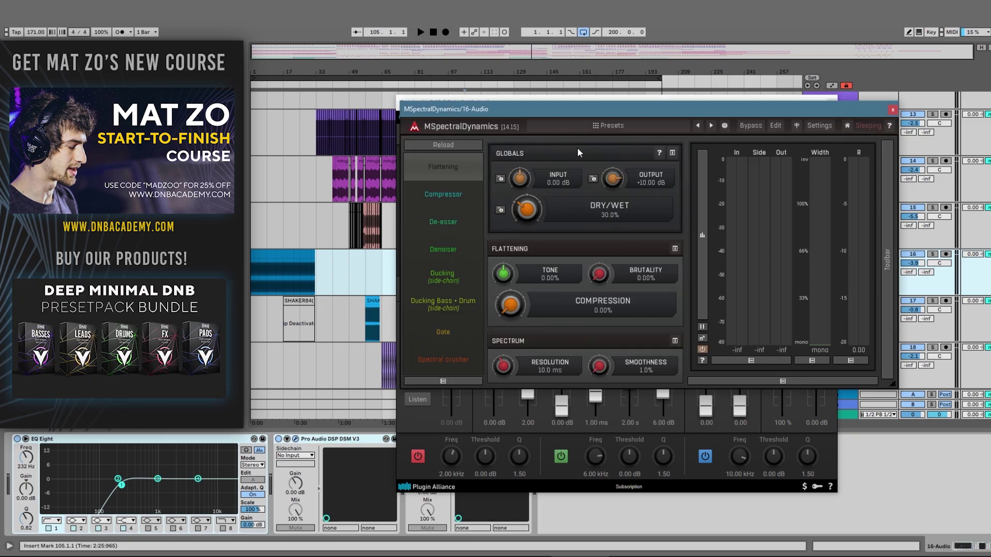
Step: Show MSpectralDynamics' full editing view, move its window into view, and close both it and the DSM V3 window
click(769, 125)
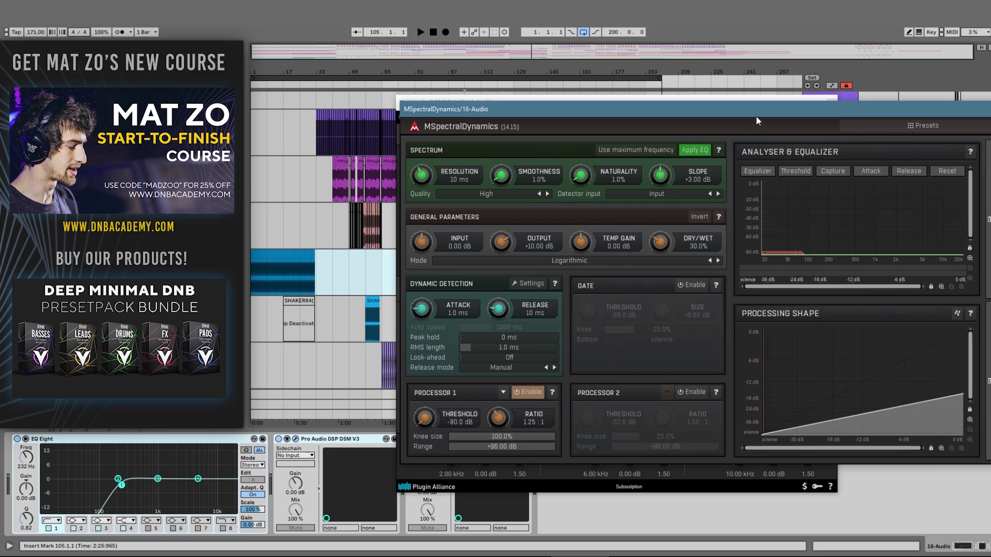
drag(756, 116, 488, 122)
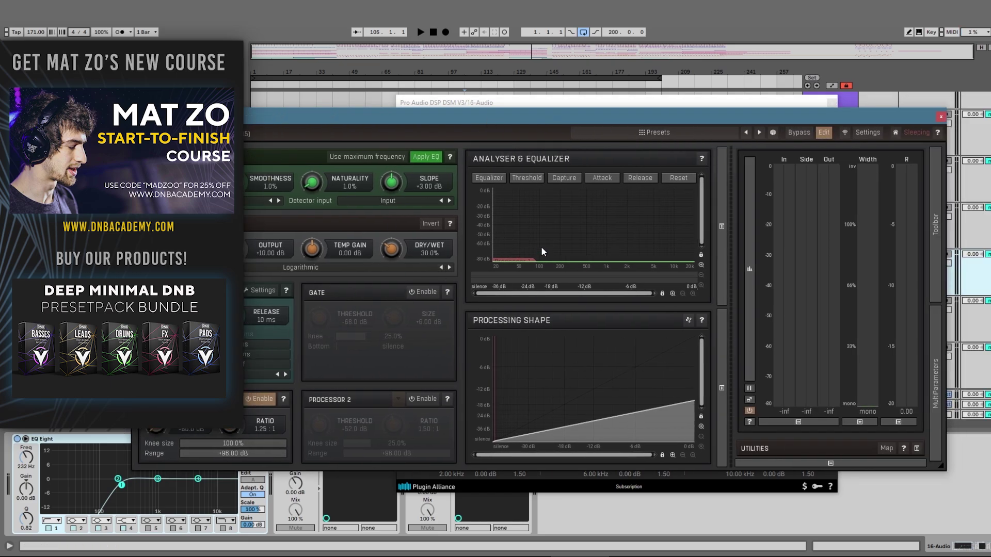
click(941, 116)
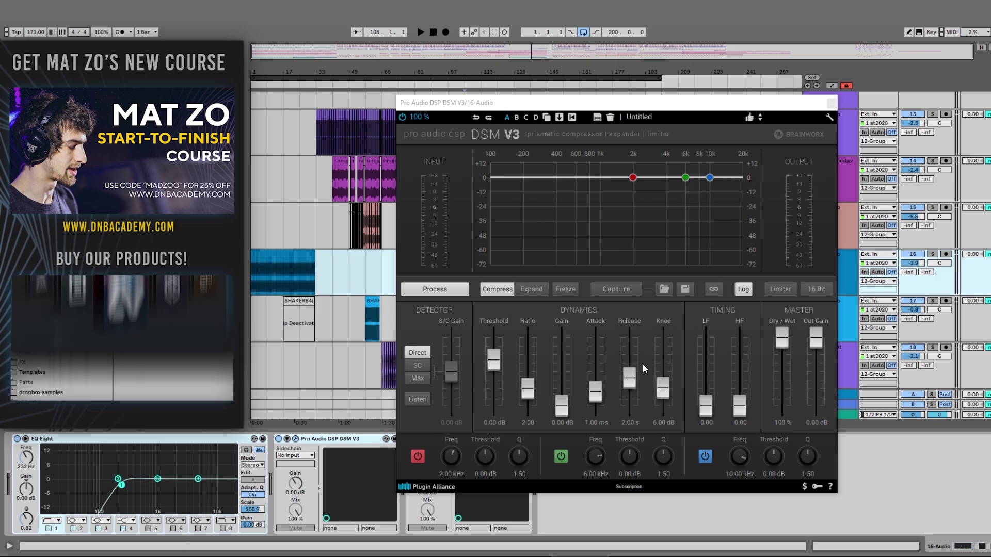
click(832, 104)
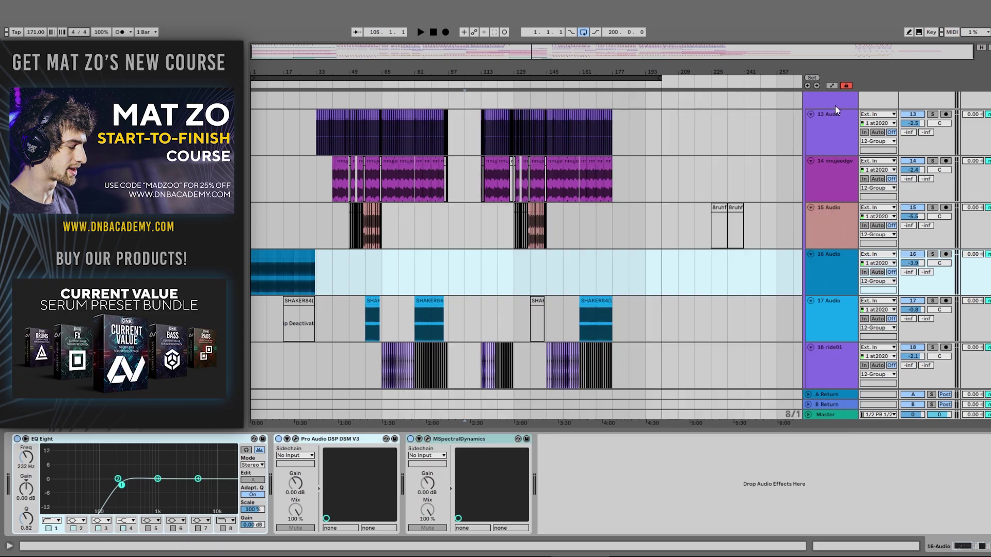
Step: Add Newfangled Elevate after FabFilter Pro-L 2 in the Master track's effects chain
right_click(442, 443)
mouse_move(500, 113)
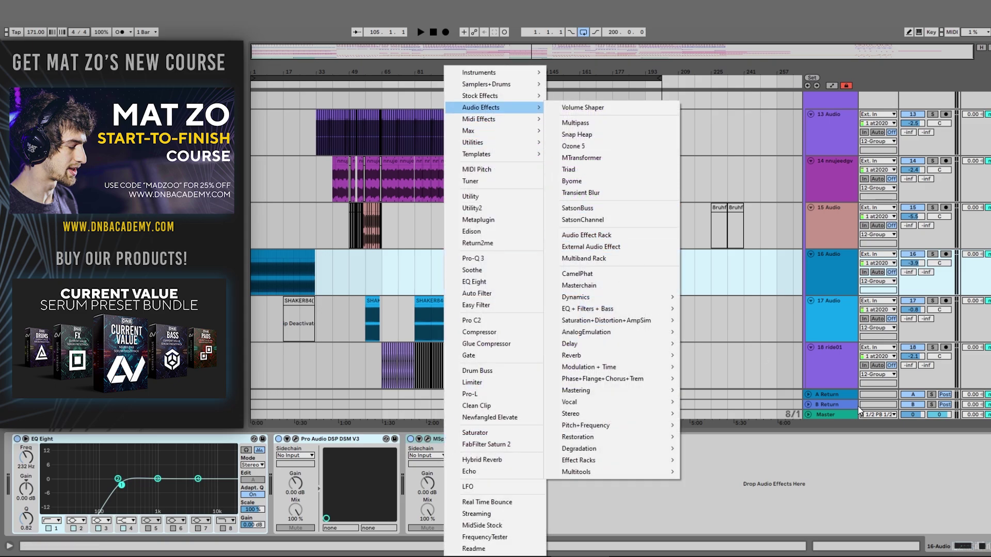
click(831, 415)
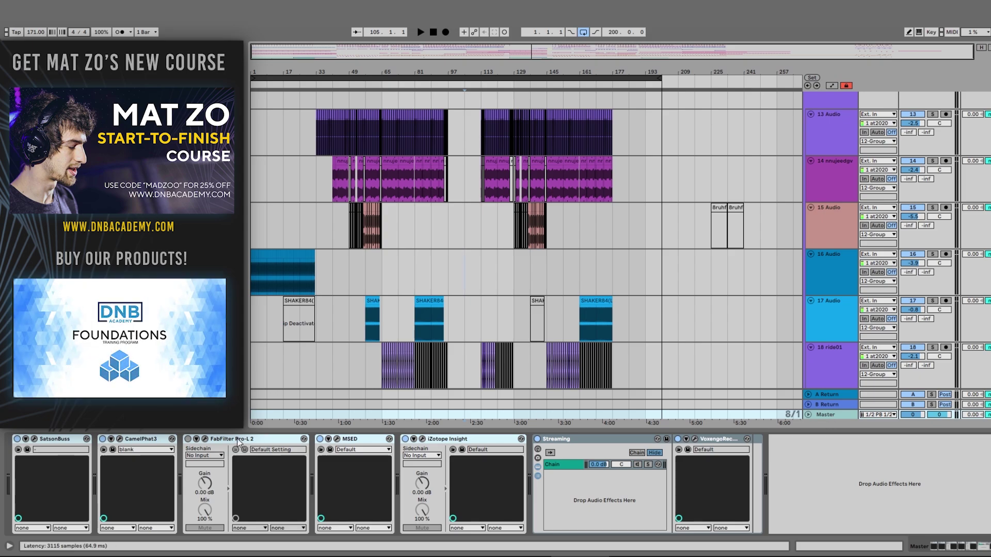
right_click(253, 444)
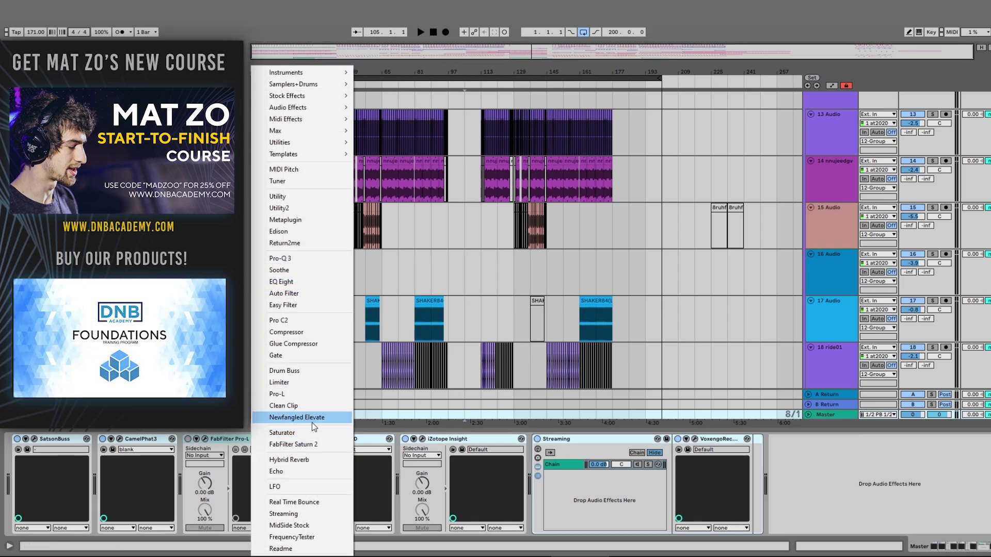
click(312, 417)
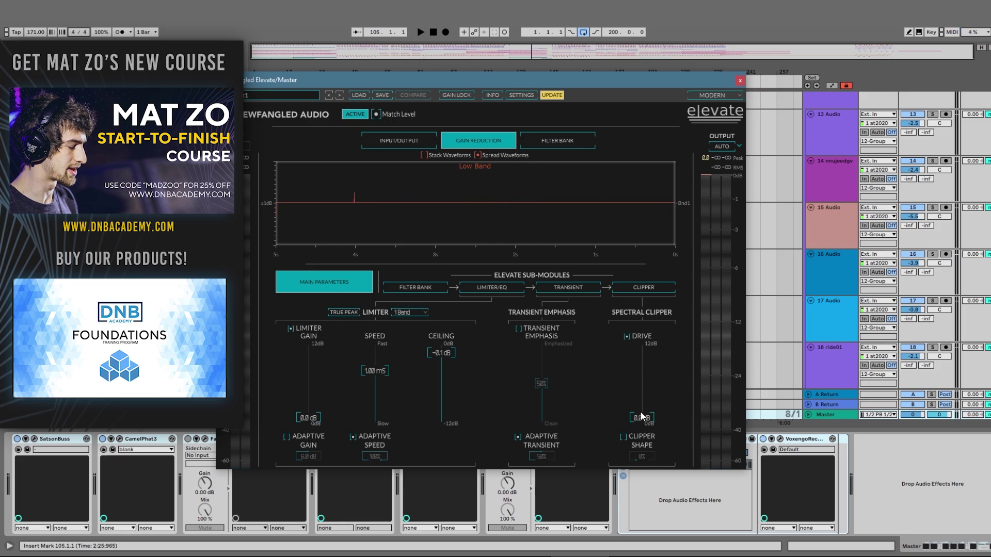
Step: Try raising Elevate's Spectral Clipper Drive to about 1.1 dB and return it to 0.0 dB
drag(649, 419, 648, 374)
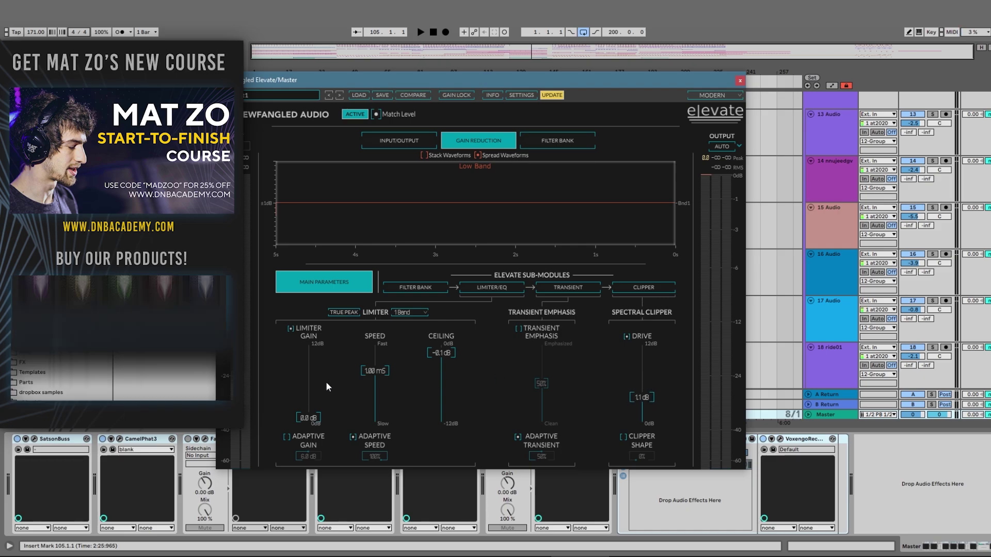
drag(639, 407, 645, 457)
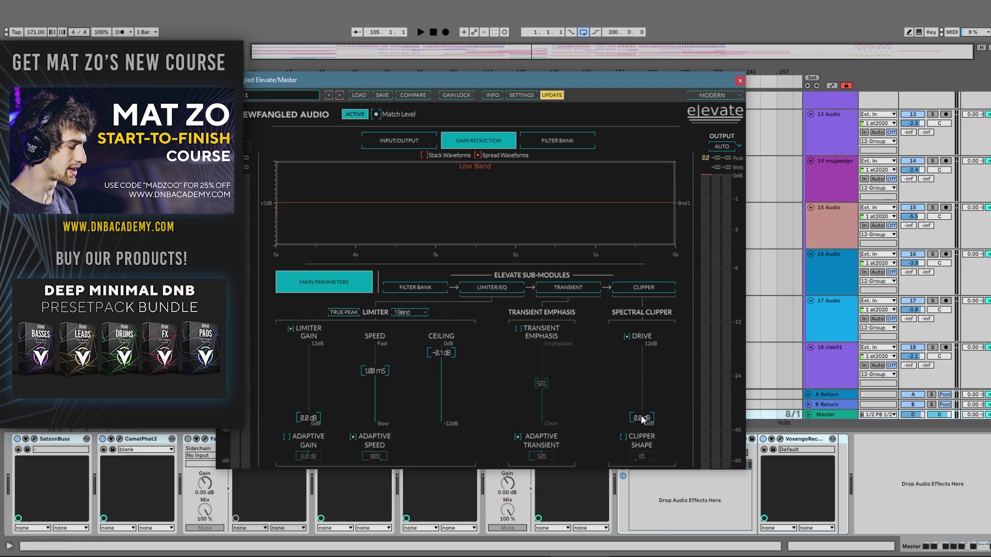
drag(640, 418, 644, 399)
mouse_move(641, 416)
mouse_down()
mouse_move(650, 370)
mouse_move(651, 408)
mouse_move(642, 403)
mouse_up()
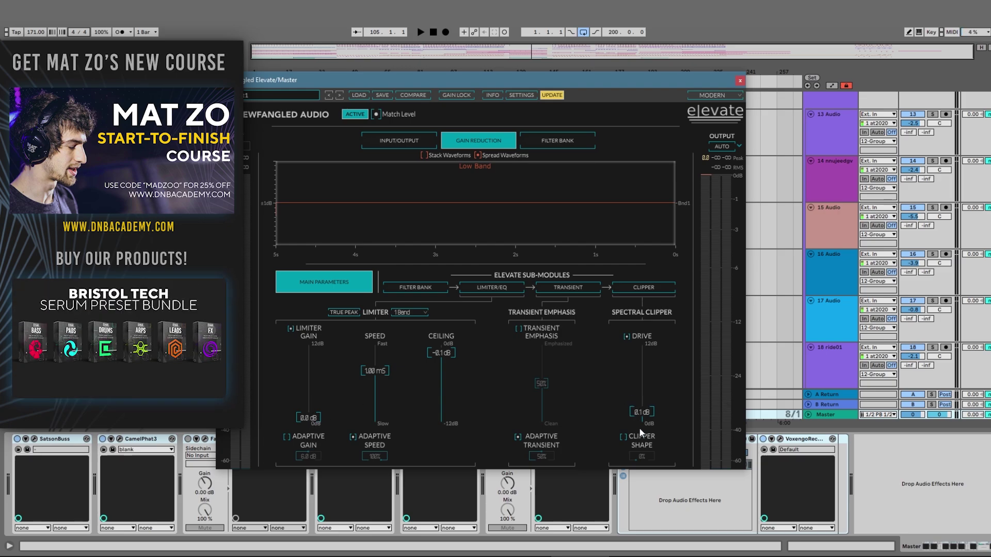
drag(640, 433, 640, 439)
drag(309, 417, 318, 358)
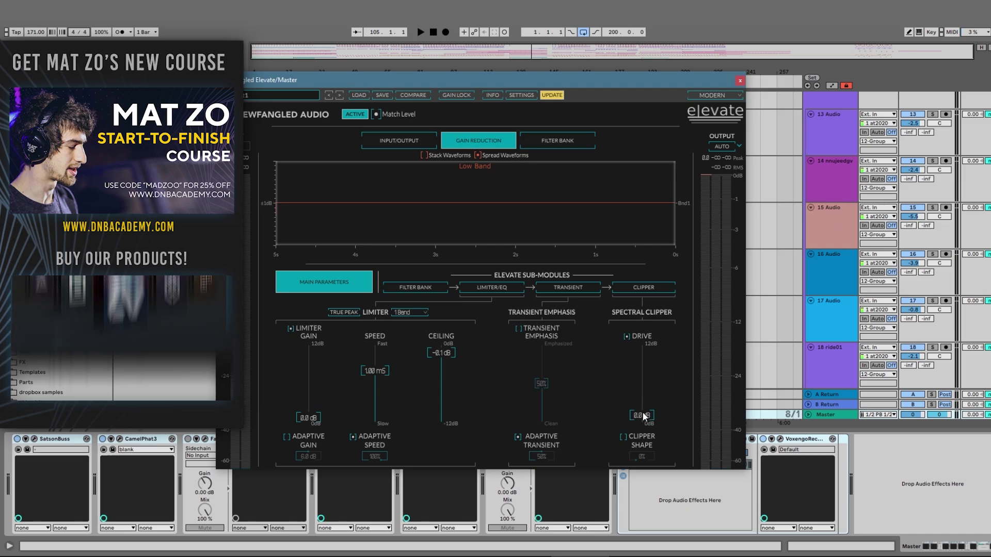
Step: Move the Elevate window fully into view, reopen it to check its main parameters, and close it
drag(622, 81, 646, 66)
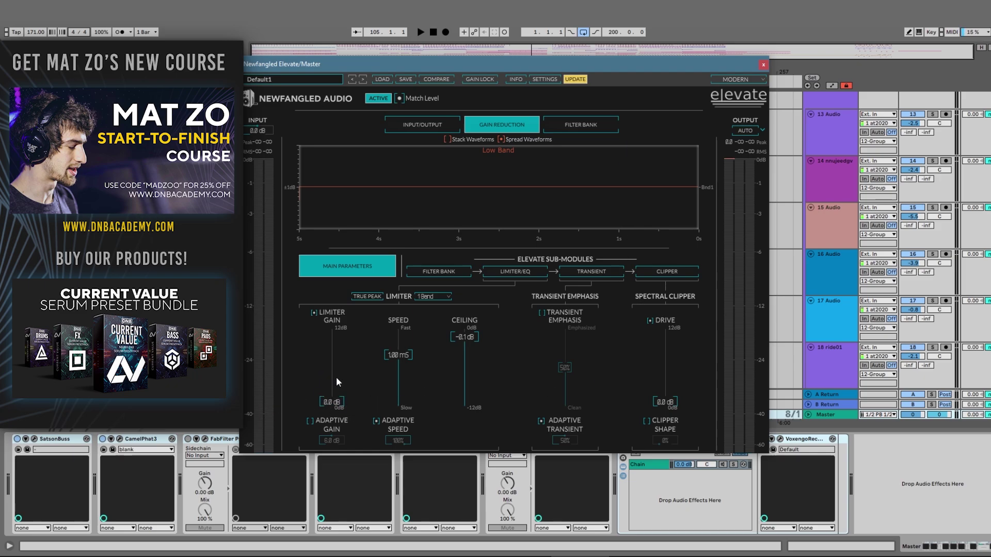
click(763, 64)
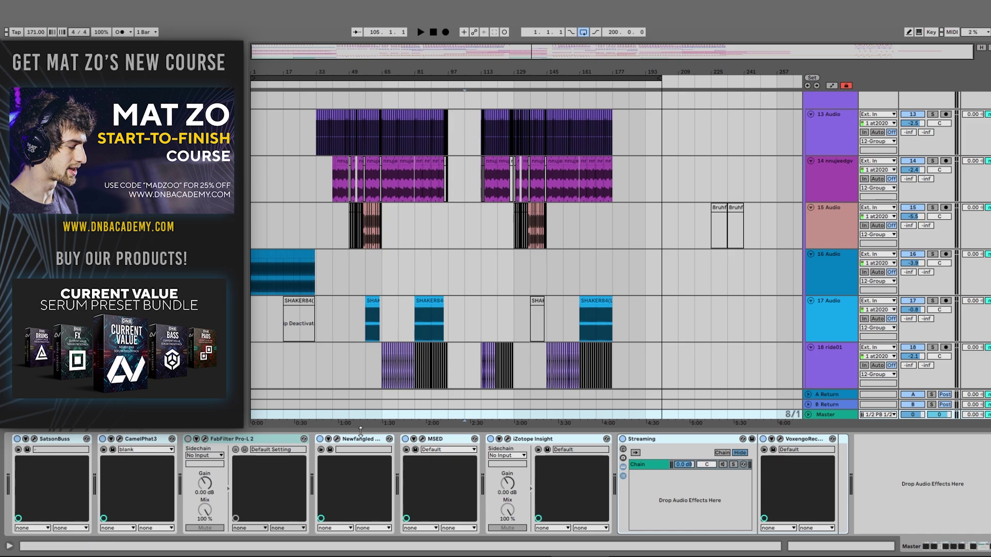
click(336, 439)
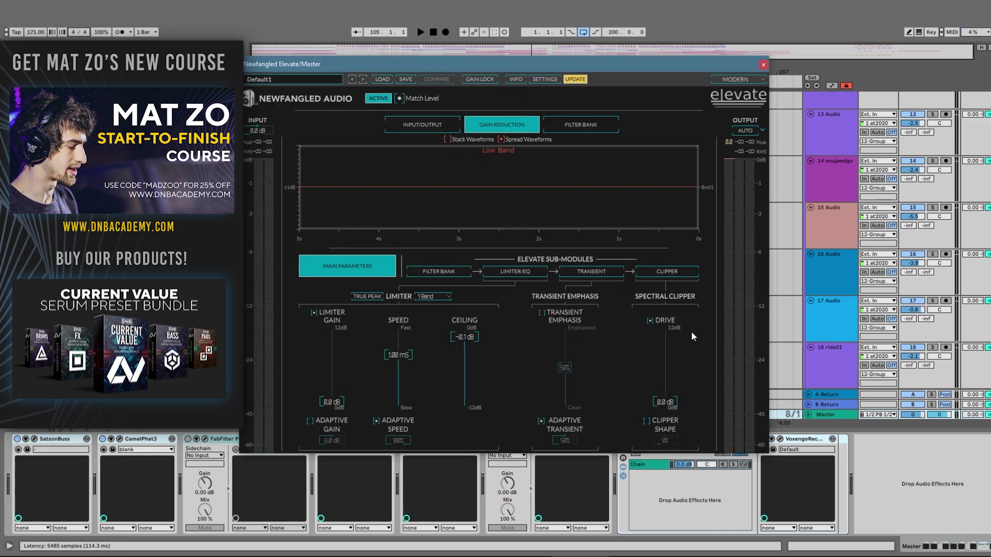
click(763, 65)
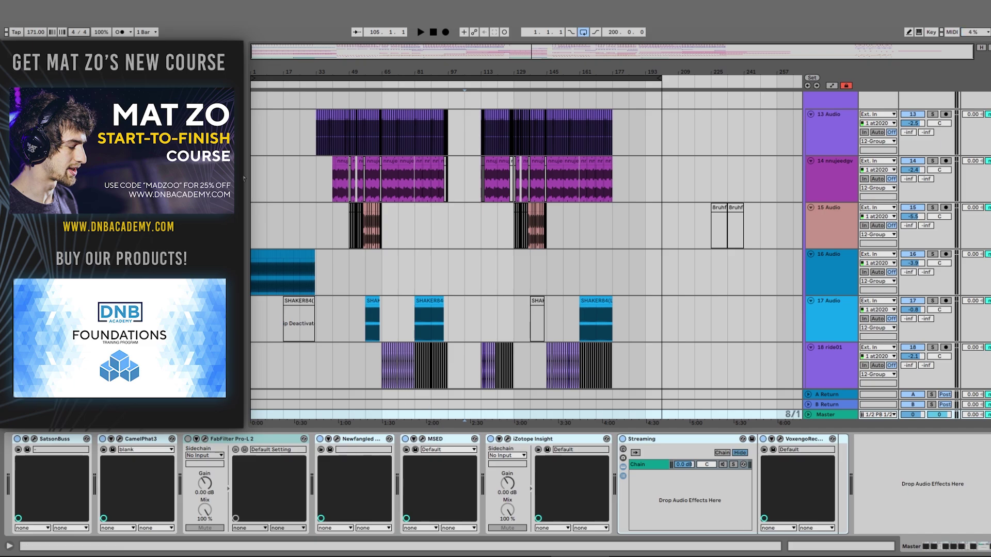
Step: Add the Townhouse Buss mastering compressor after FabFilter Pro-L 2 on the Master track, check its threshold control, and close its window
right_click(145, 440)
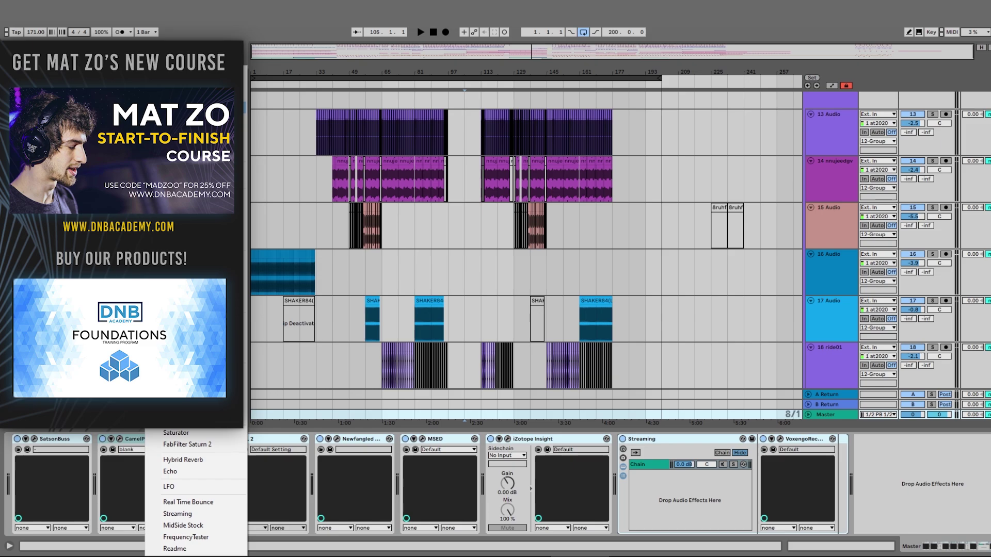
mouse_move(206, 107)
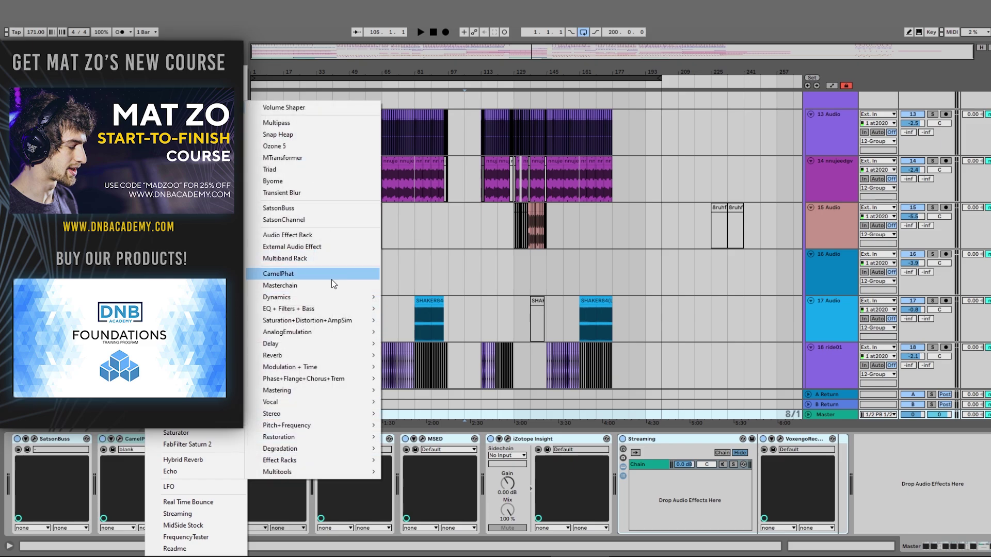
mouse_move(321, 392)
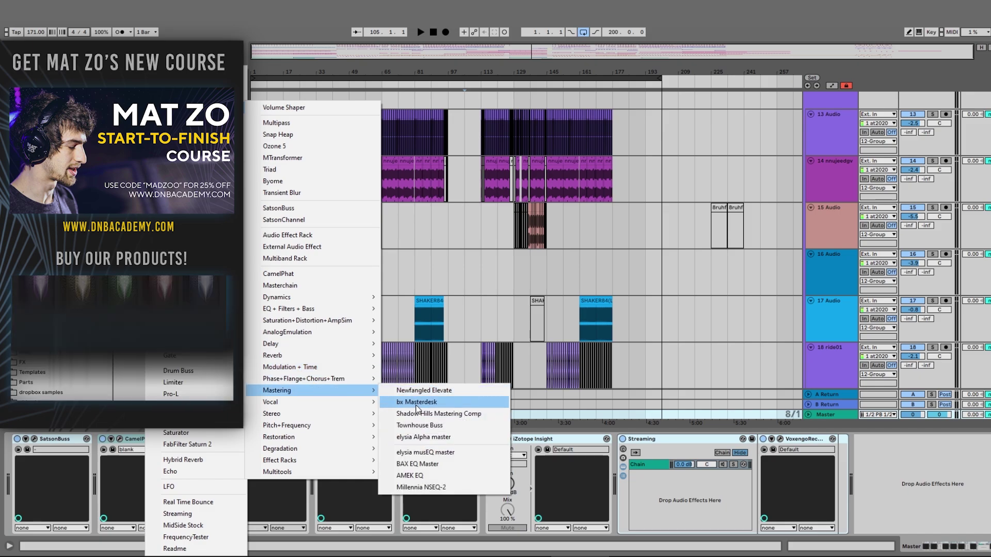
drag(445, 425, 207, 413)
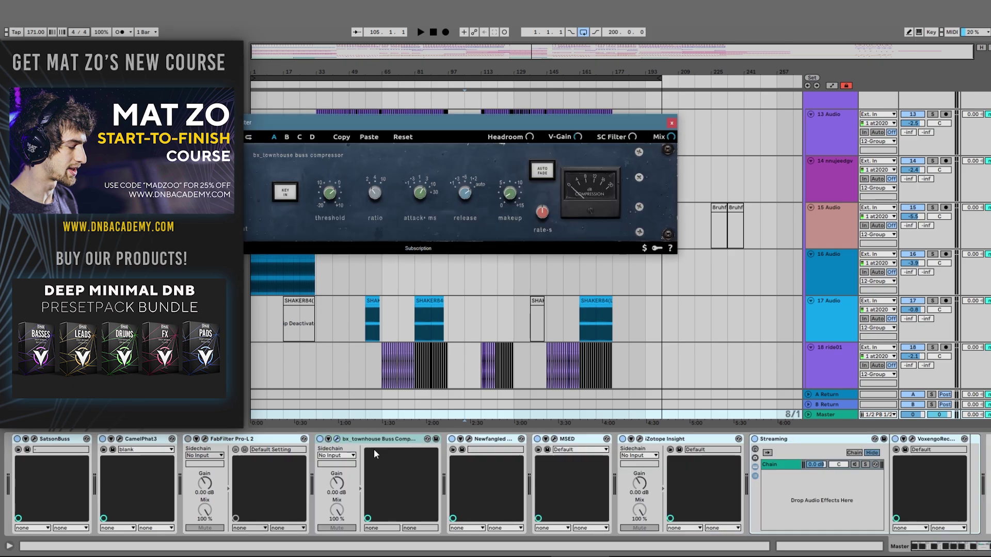
drag(330, 195, 337, 178)
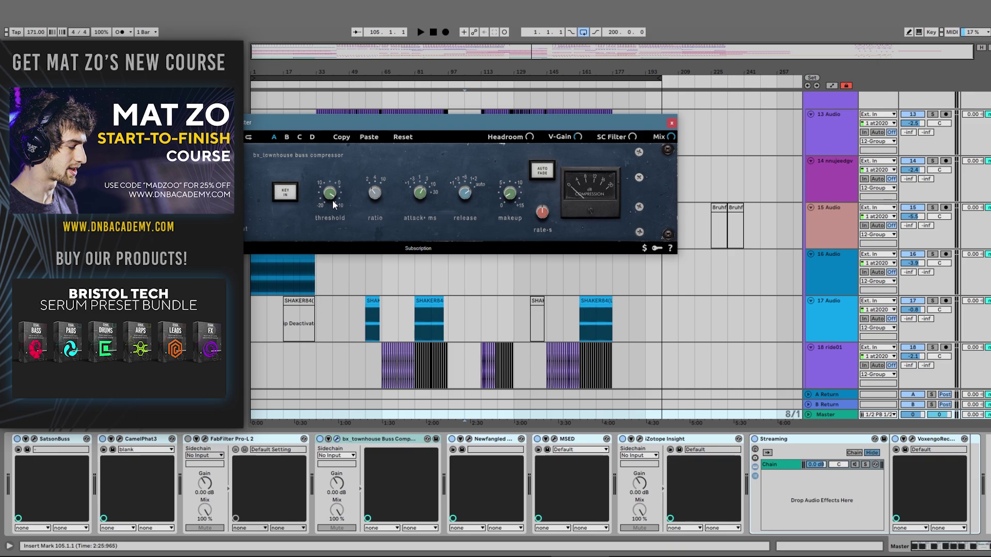
click(387, 438)
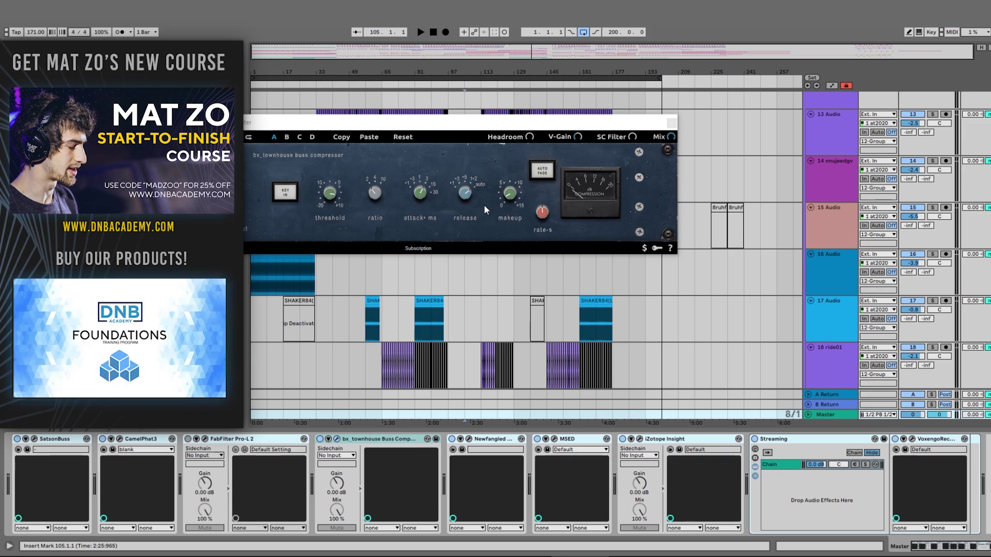
click(671, 123)
right_click(385, 438)
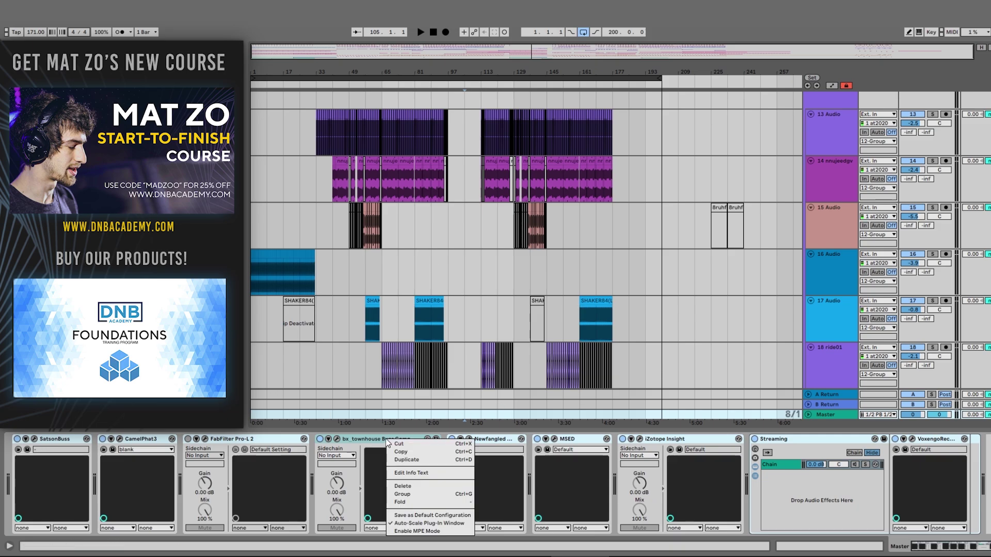
mouse_move(447, 110)
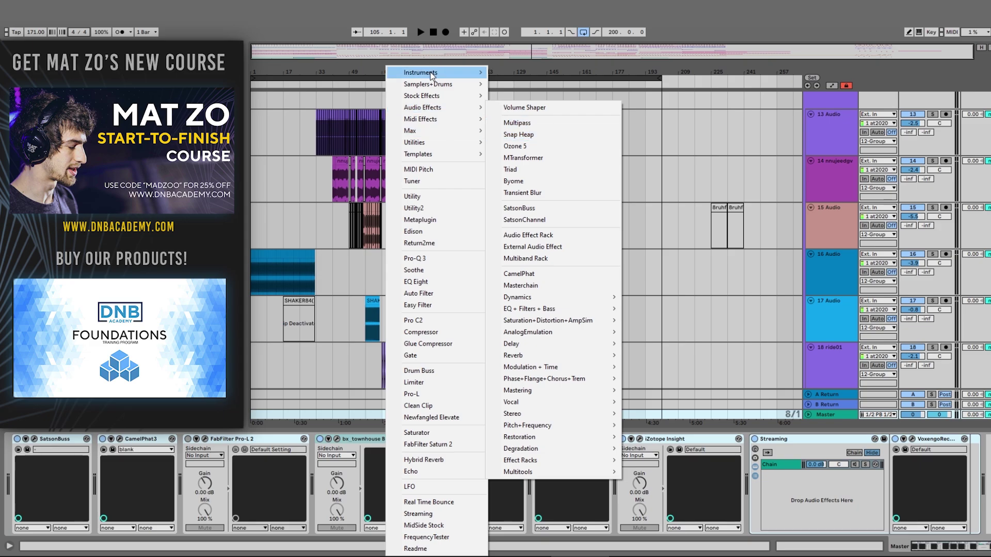
mouse_move(447, 73)
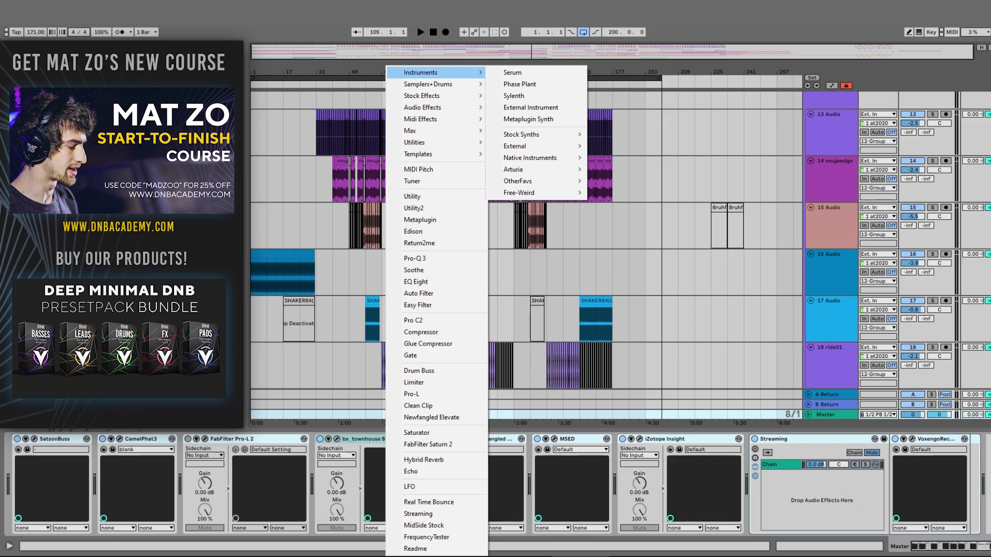
click(541, 86)
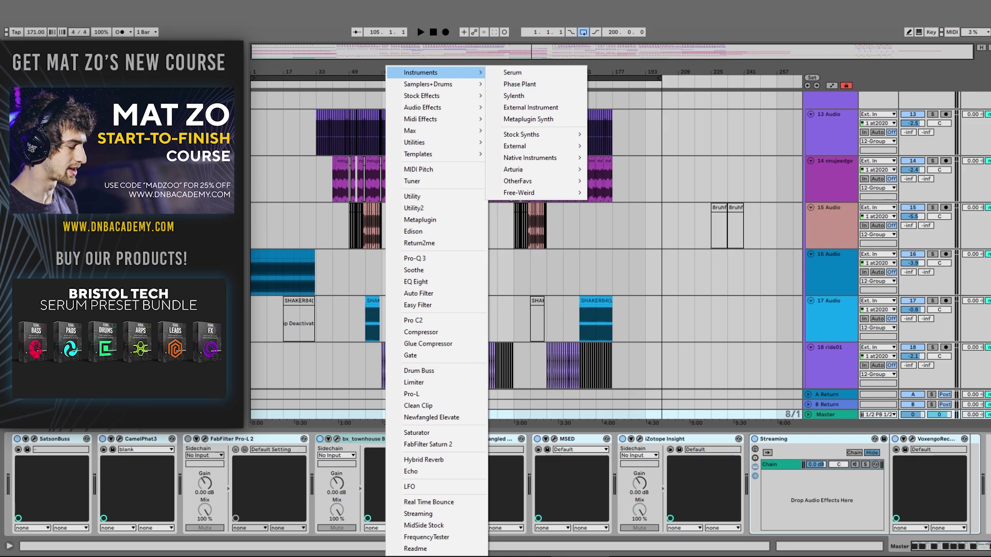
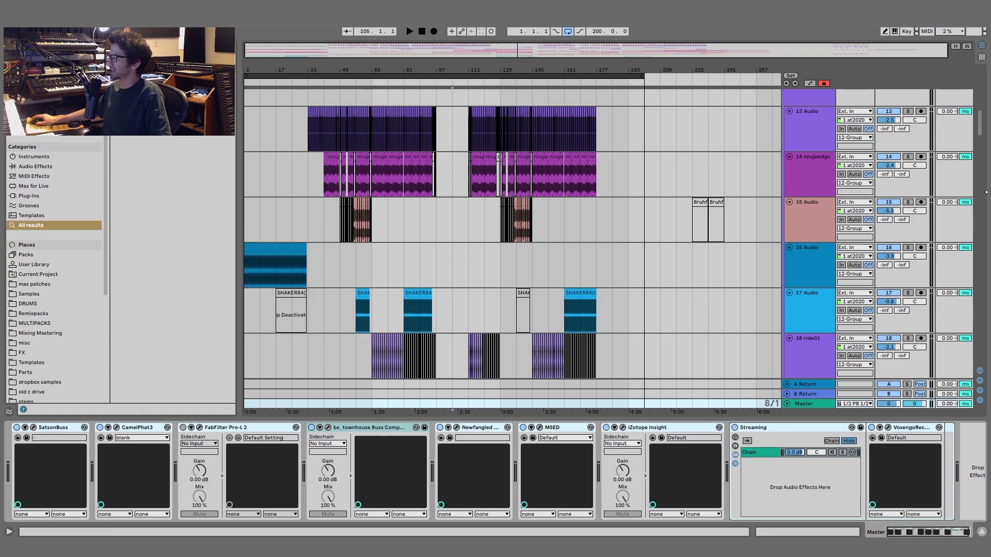
Step: Examine both Audio Effect Rack chains on kick track 6 in the 5 Group, including the Corpus settings
scroll(980, 133, up, 10)
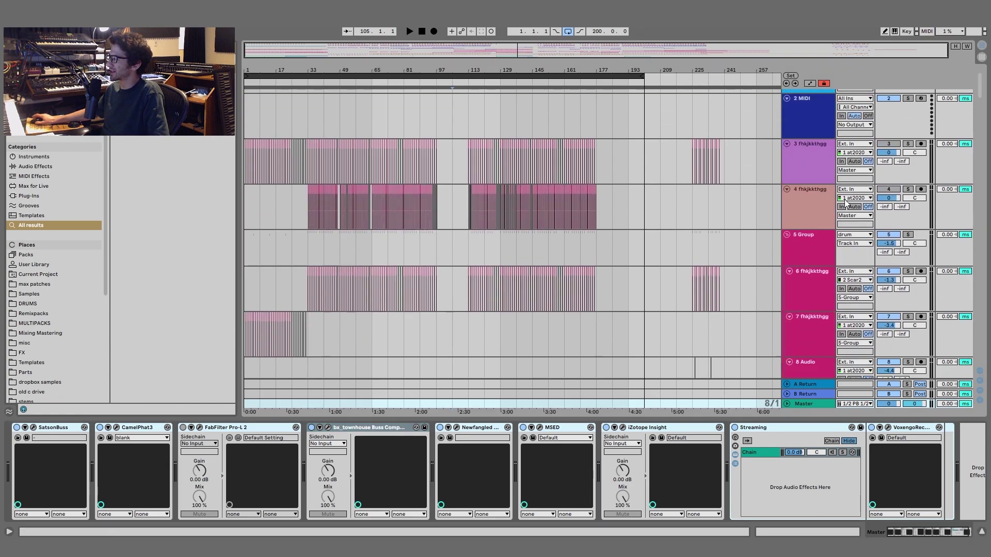
click(811, 237)
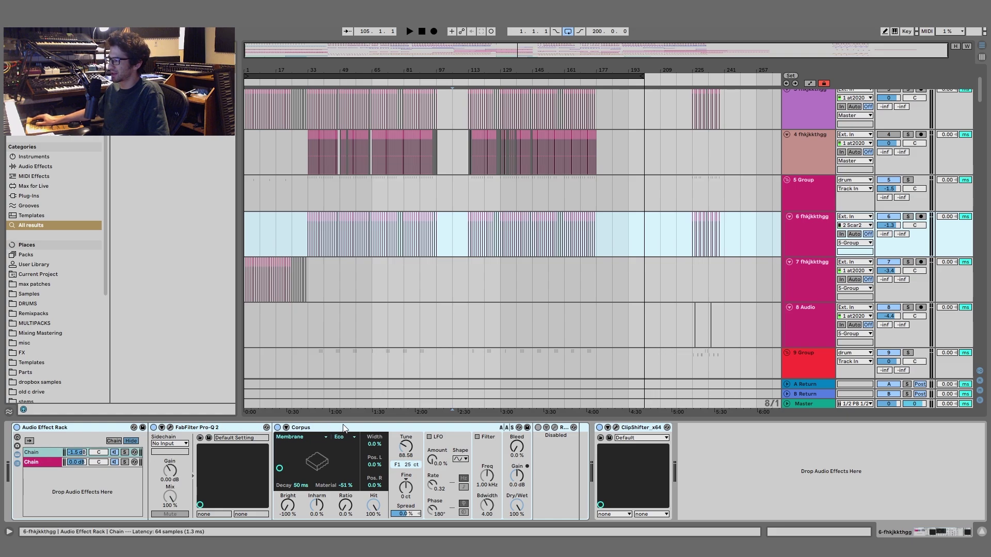
click(325, 429)
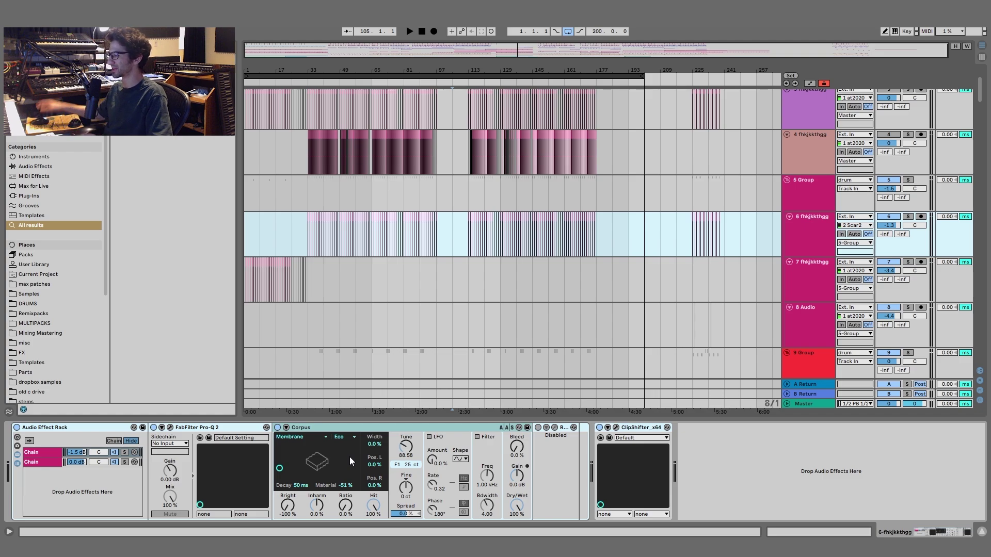
click(34, 462)
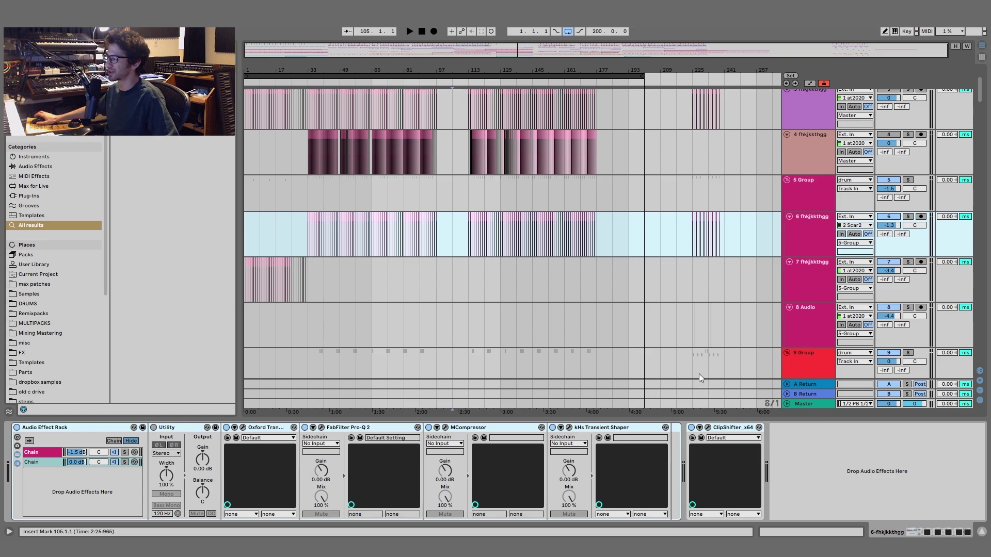
scroll(769, 252, up, 4)
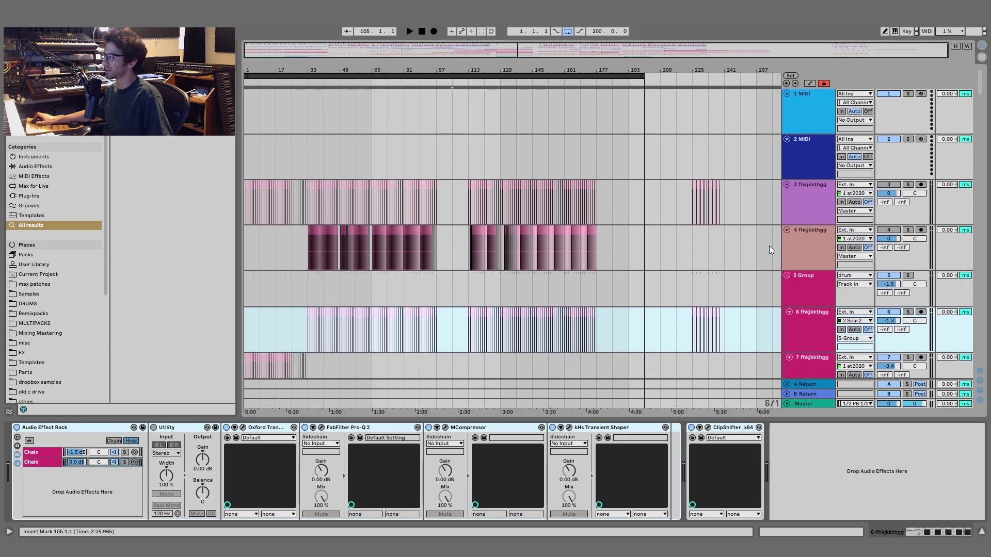
Step: Display the effects chain of track 10 Audio in the 9 Group and examine the track's clips from bar 33
scroll(769, 246, down, 10)
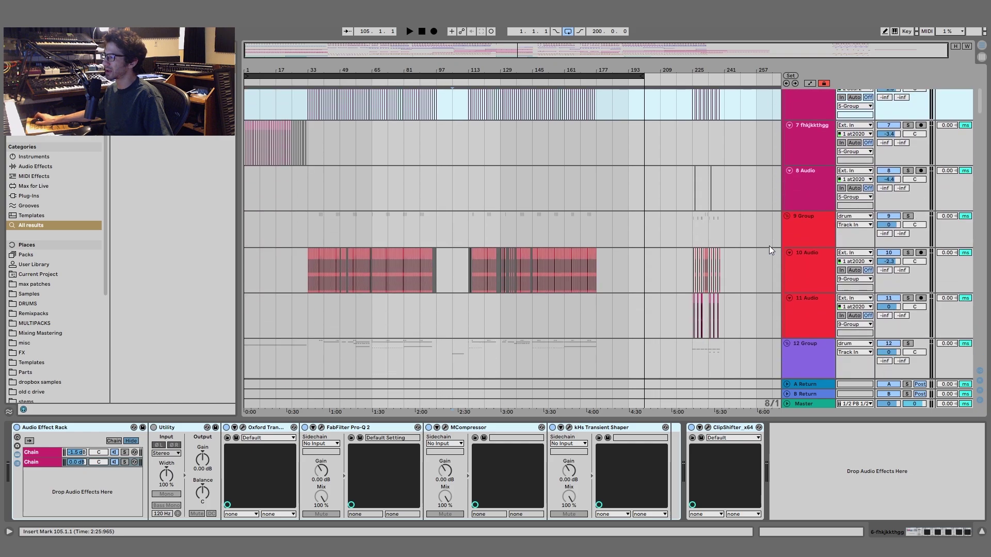
scroll(769, 248, up, 10)
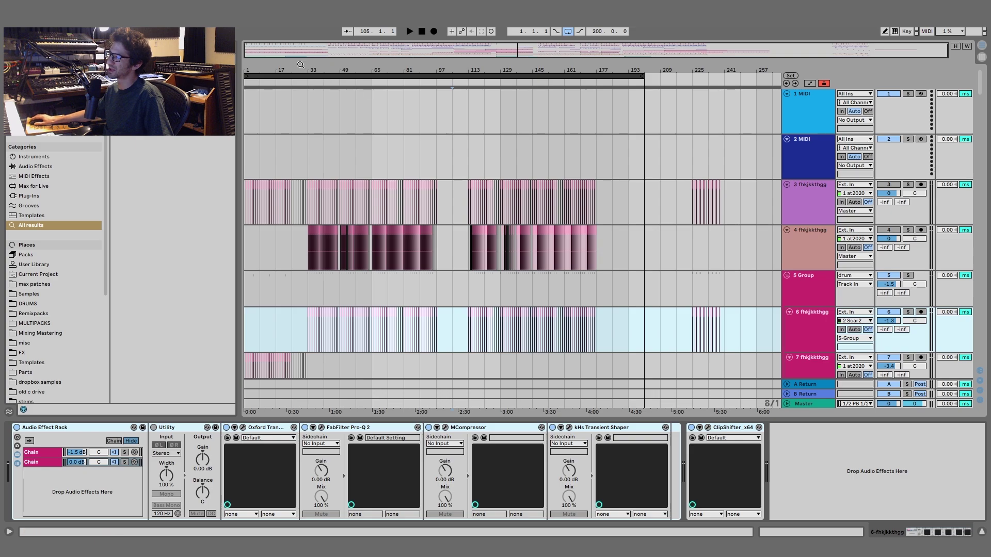
key(plus)
scroll(490, 229, down, 6)
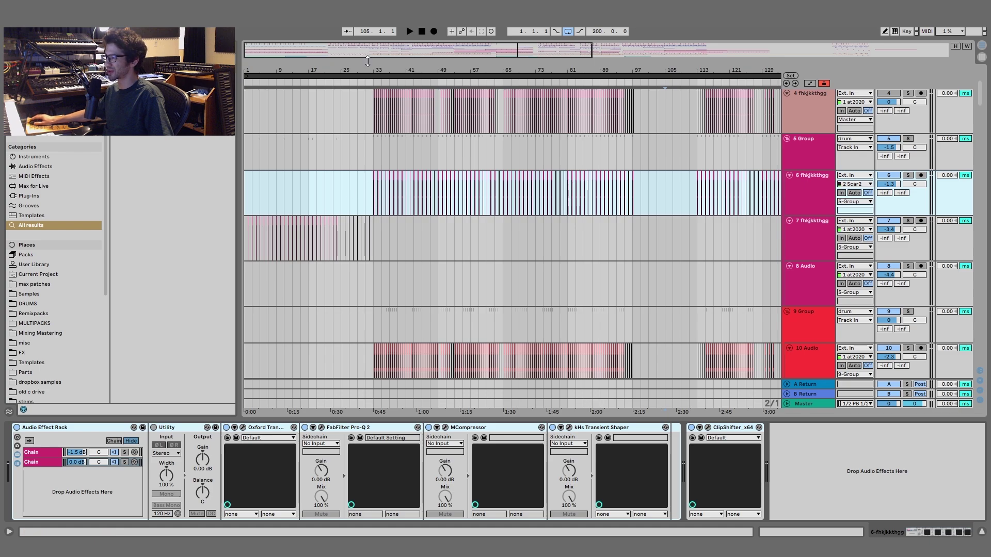
drag(367, 61, 379, 198)
scroll(496, 177, down, 2)
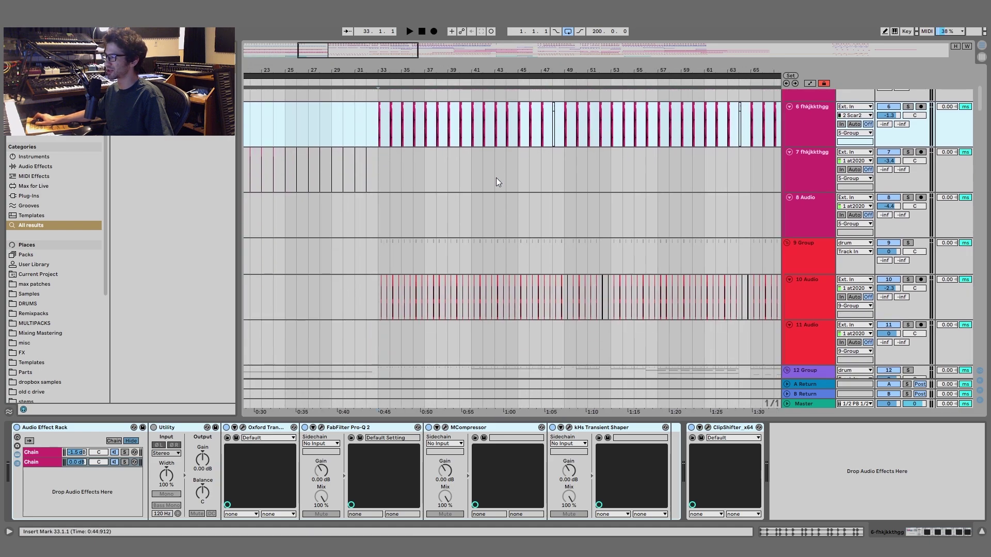
scroll(485, 186, down, 2)
click(377, 244)
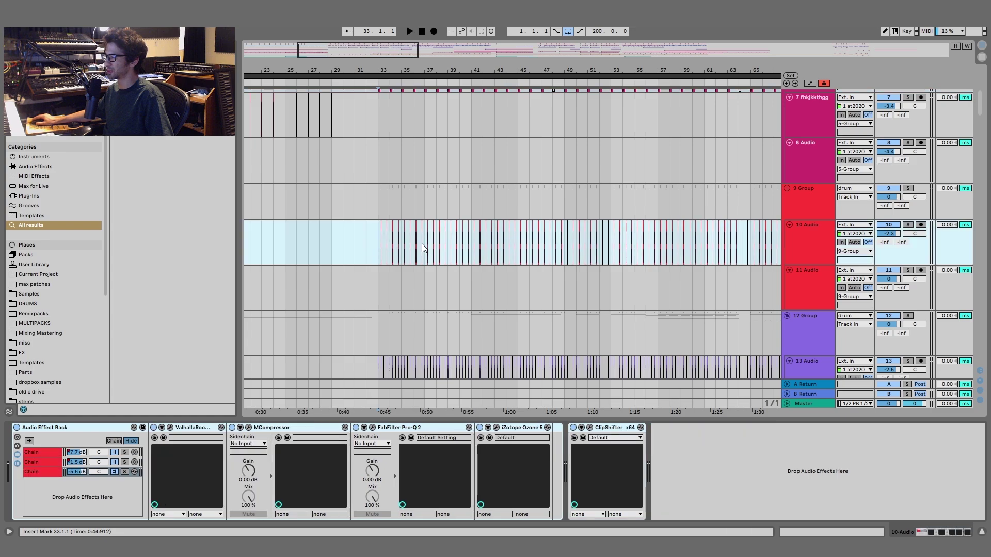
click(822, 240)
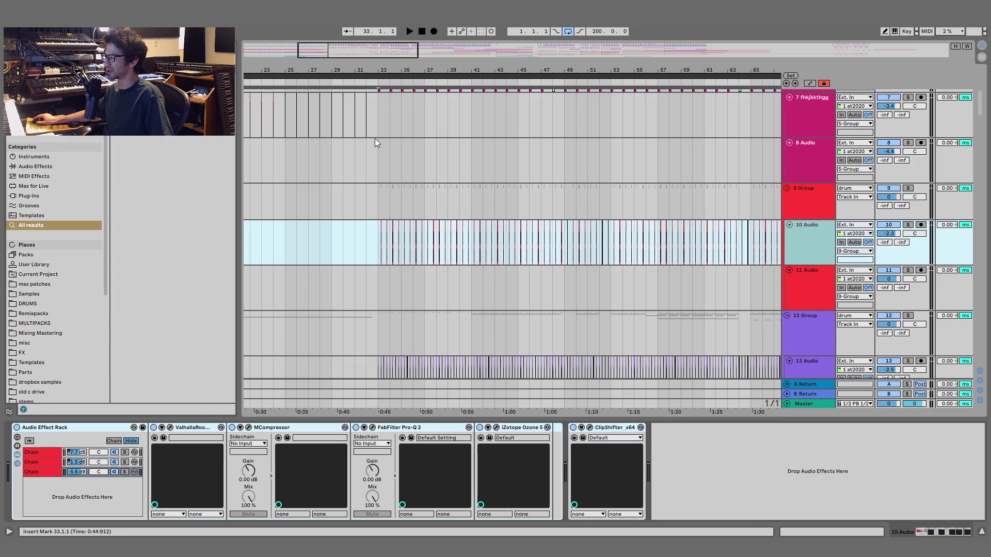
drag(377, 62, 379, 170)
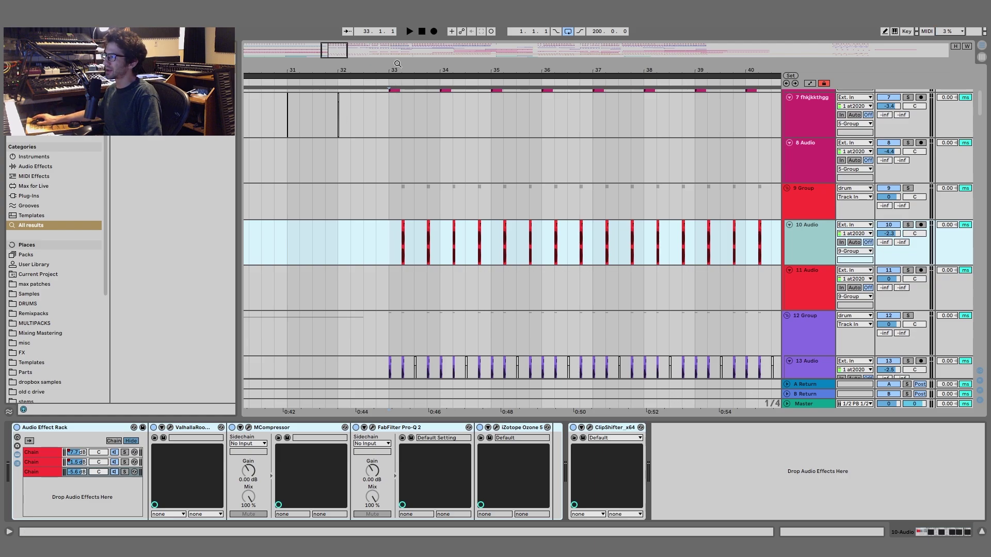
drag(398, 64, 398, 24)
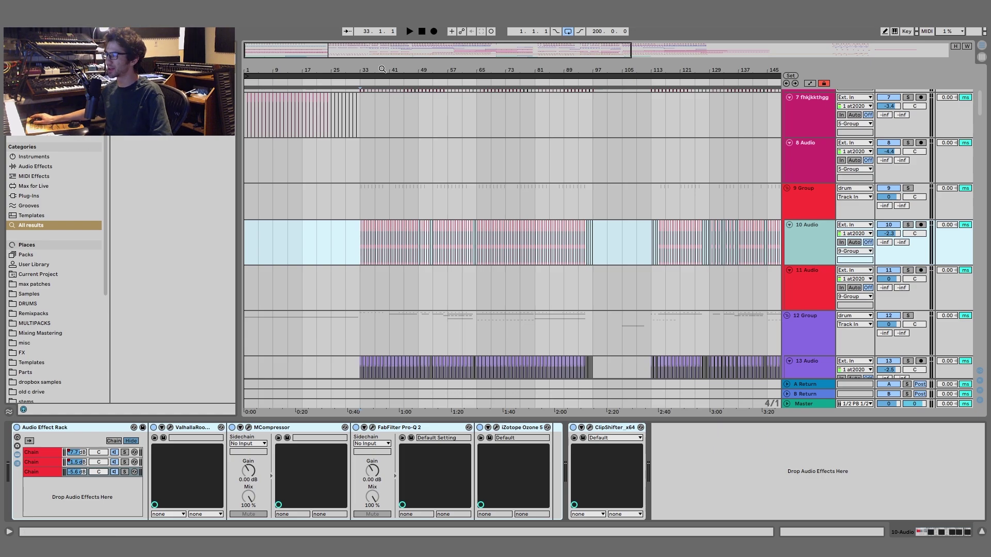
Step: Examine the layers in the 12 Group and display the effects chain of track 18 ride01
key(minus)
scroll(336, 119, down, 10)
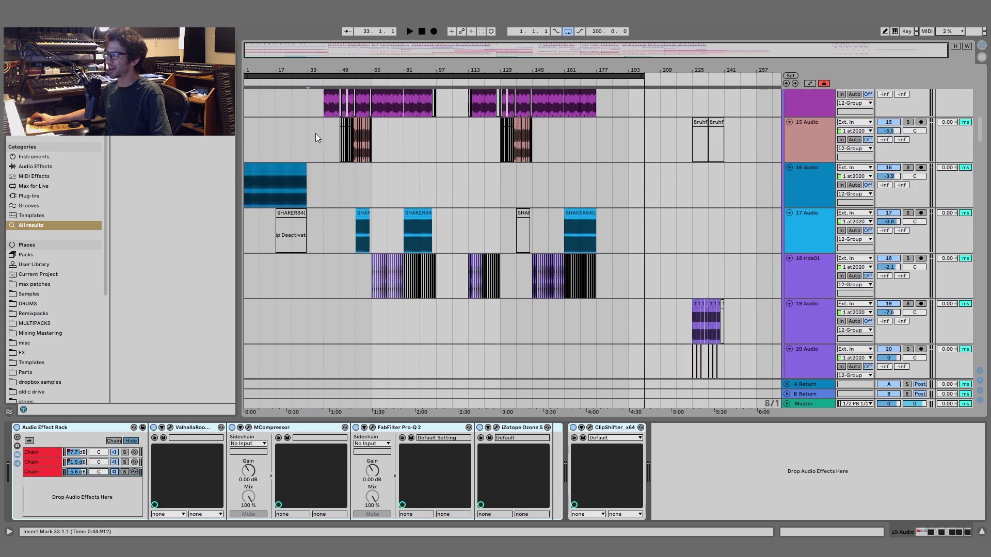
scroll(316, 135, up, 5)
scroll(316, 134, up, 2)
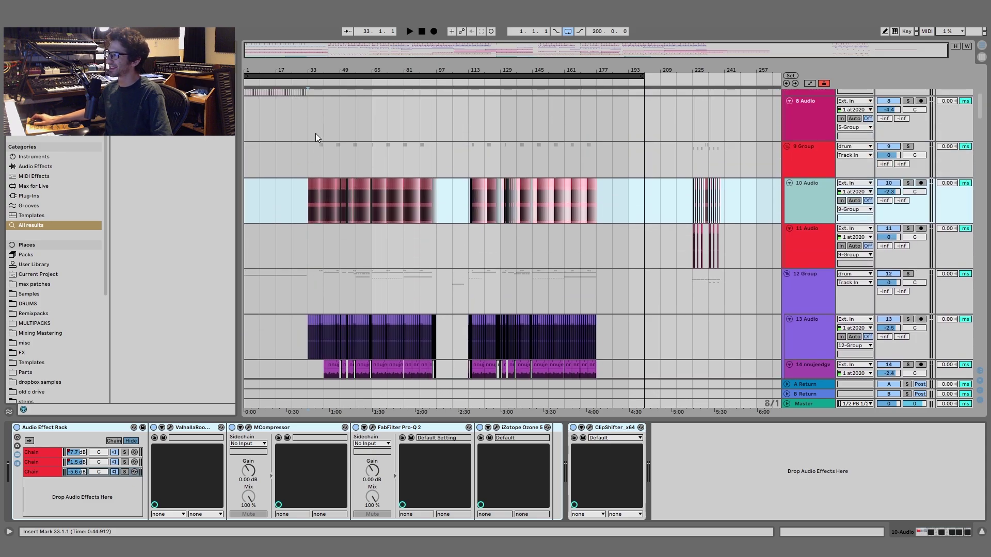
drag(308, 70, 308, 82)
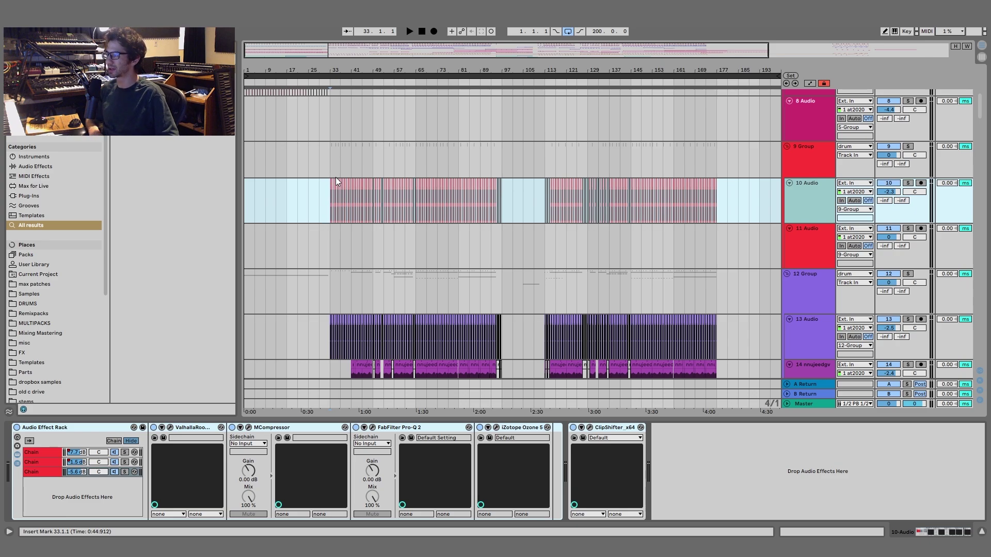
scroll(374, 246, down, 10)
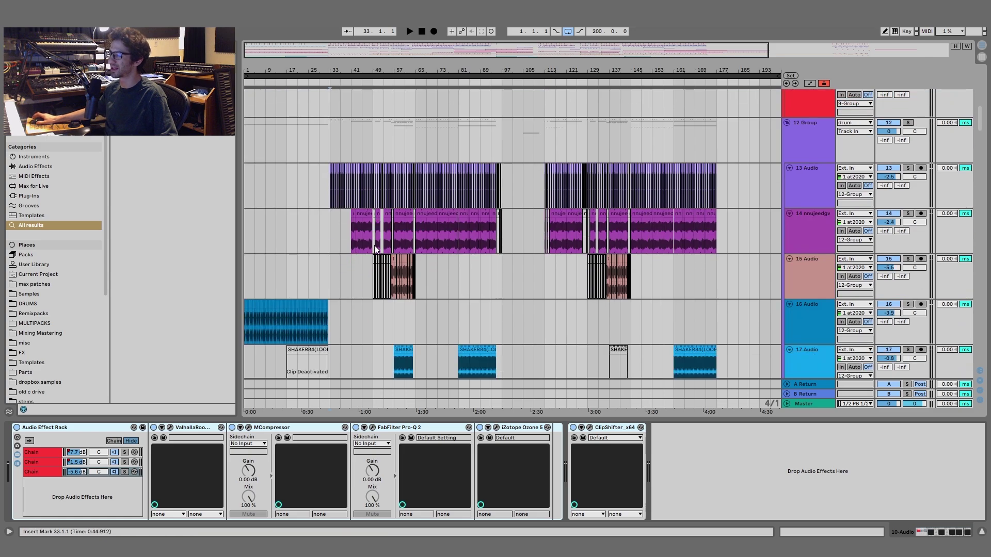
click(329, 278)
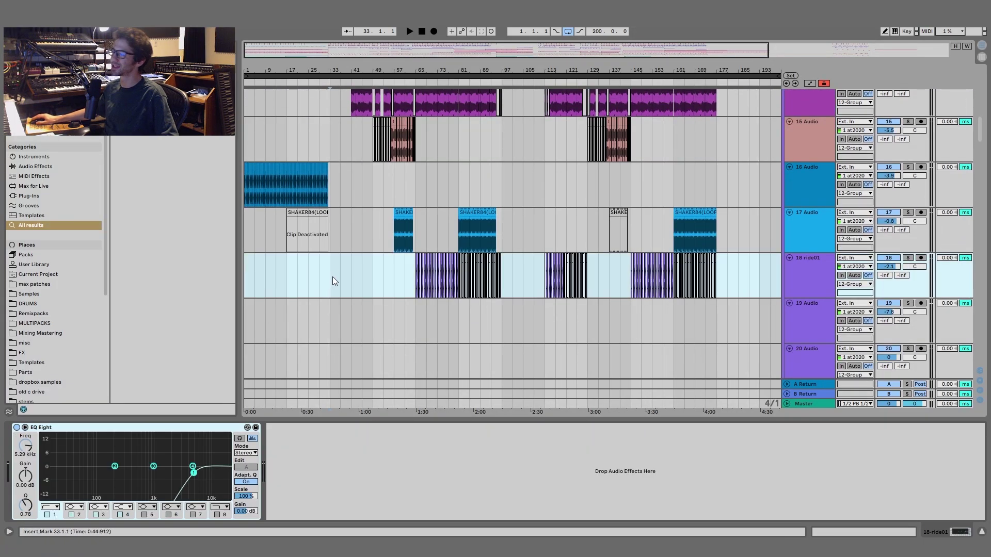
scroll(374, 262, down, 3)
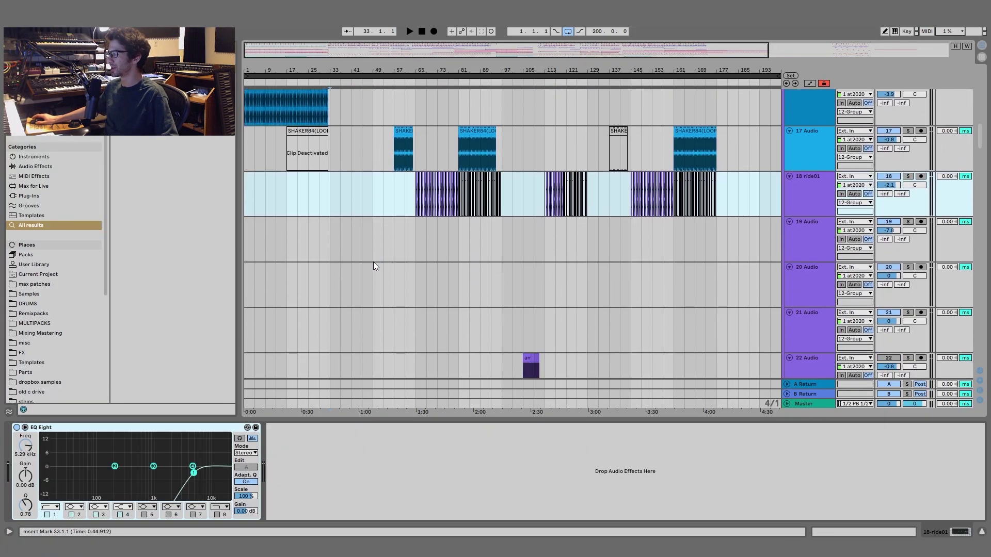
Step: Place the insert marker at bar 33 on track 8 Audio and view the arrangement of the neighbouring drum groups
scroll(361, 277, up, 6)
scroll(361, 314, up, 3)
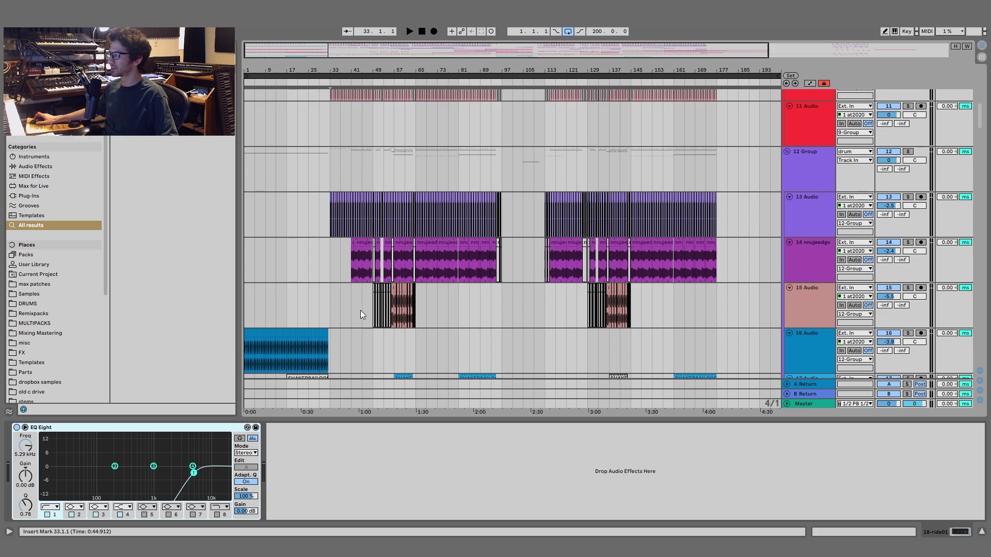
scroll(361, 313, up, 3)
scroll(361, 315, up, 2)
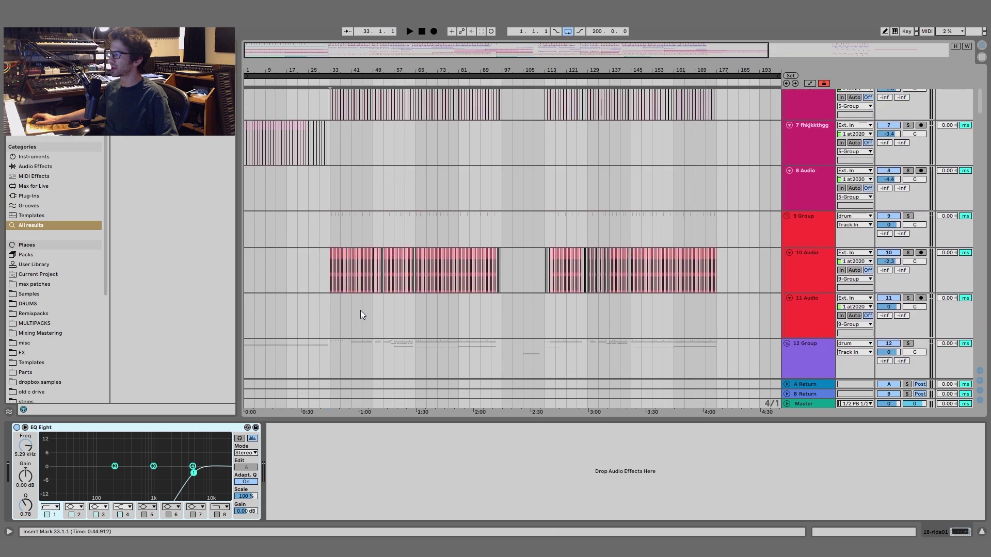
click(333, 191)
drag(321, 71, 320, 98)
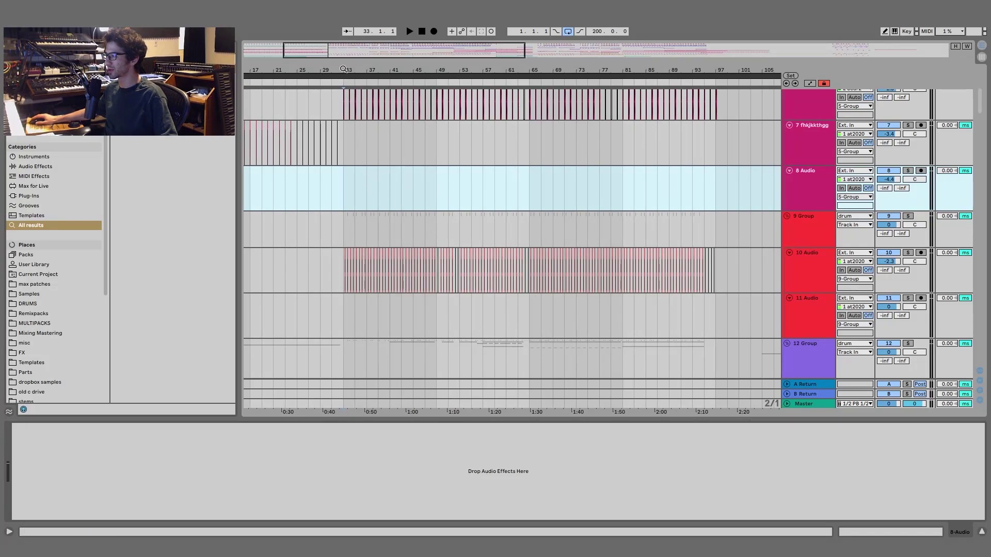
drag(343, 69, 414, 66)
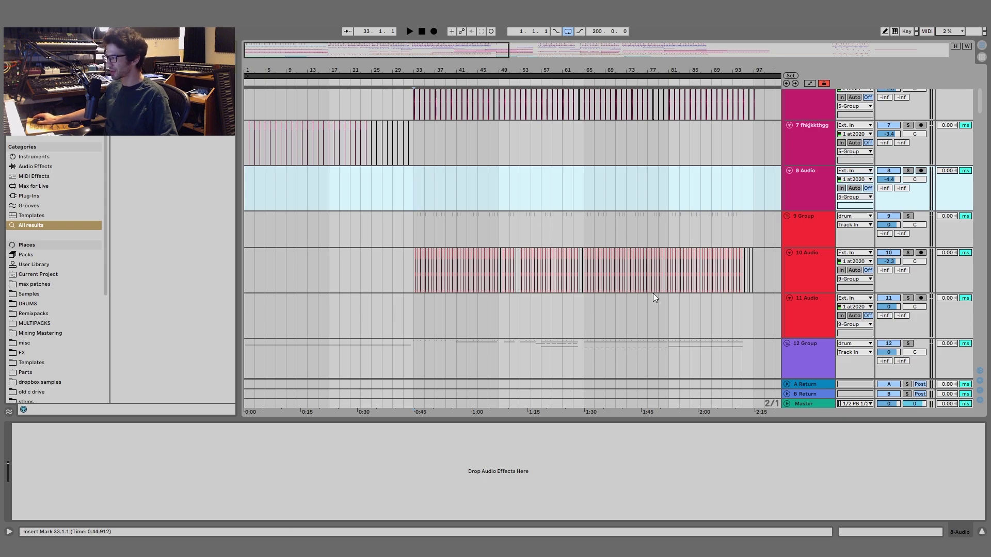
Step: Locate the pianos group and look over the clips on its tracks 26 and 27
scroll(653, 294, down, 5)
scroll(653, 293, down, 10)
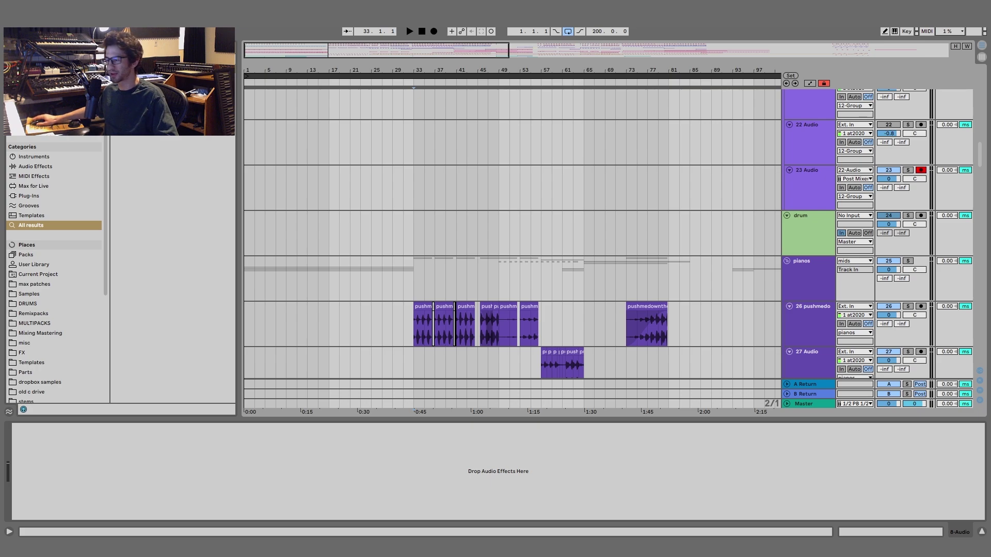
mouse_move(522, 328)
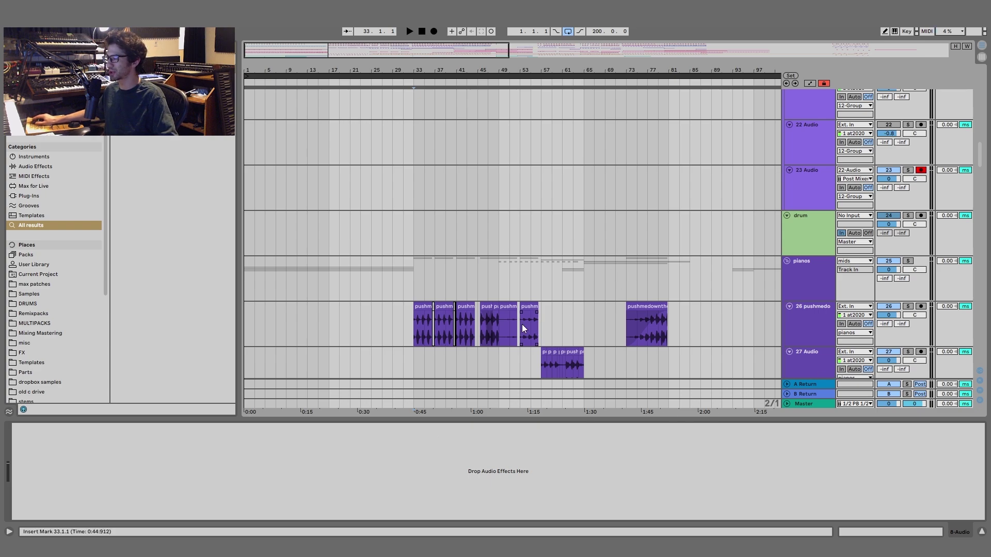